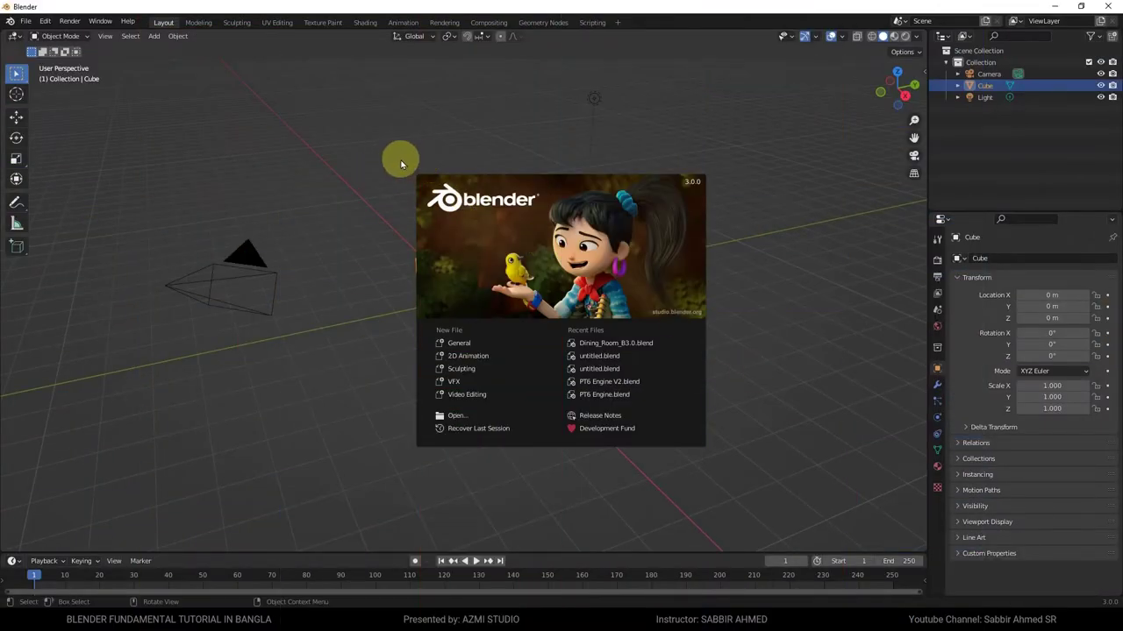
# Point out areas of the Blender 3.0.0 splash screen before opening a saved file.
pyautogui.moveTo(404, 168)
pyautogui.mouseDown()
pyautogui.moveTo(706, 471)
pyautogui.moveTo(428, 160)
pyautogui.moveTo(403, 168)
pyautogui.mouseUp()
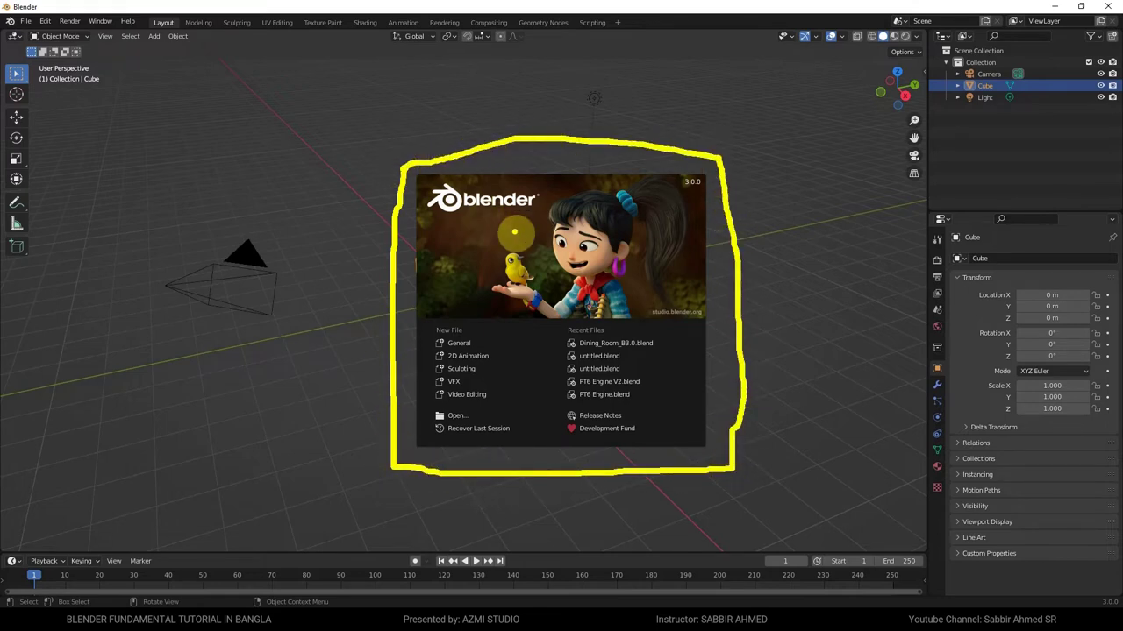
pyautogui.moveTo(530, 247)
pyautogui.mouseDown()
pyautogui.moveTo(559, 314)
pyautogui.moveTo(611, 299)
pyautogui.moveTo(660, 241)
pyautogui.moveTo(656, 186)
pyautogui.moveTo(569, 186)
pyautogui.moveTo(531, 230)
pyautogui.mouseUp()
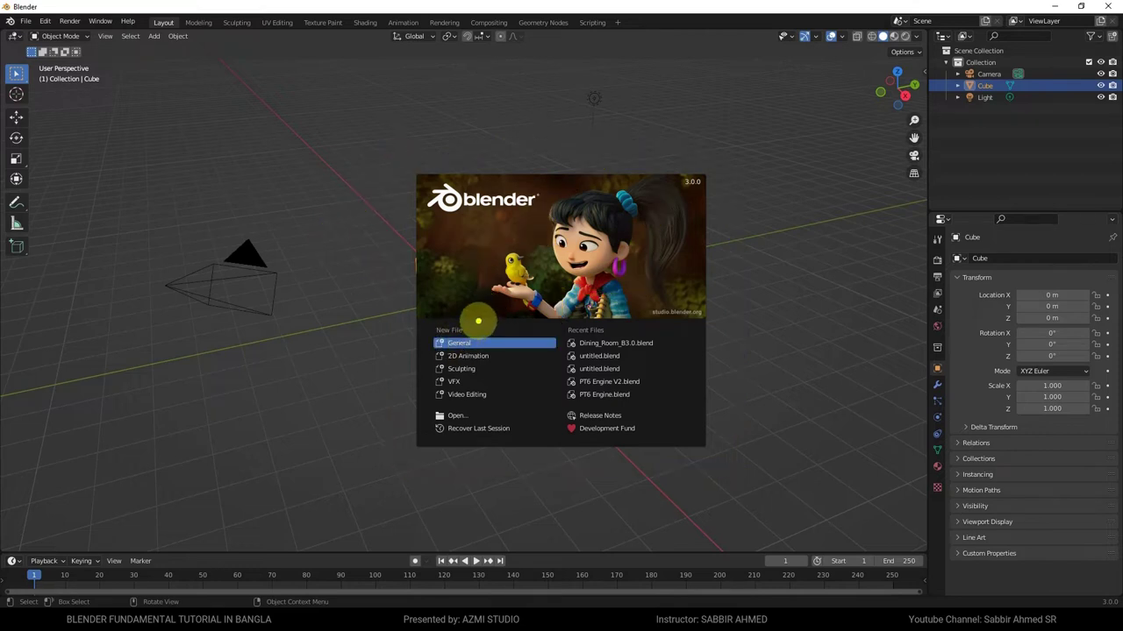
pyautogui.moveTo(478, 321)
pyautogui.mouseDown()
pyautogui.moveTo(427, 324)
pyautogui.moveTo(426, 396)
pyautogui.moveTo(514, 400)
pyautogui.moveTo(487, 383)
pyautogui.moveTo(481, 346)
pyautogui.mouseUp()
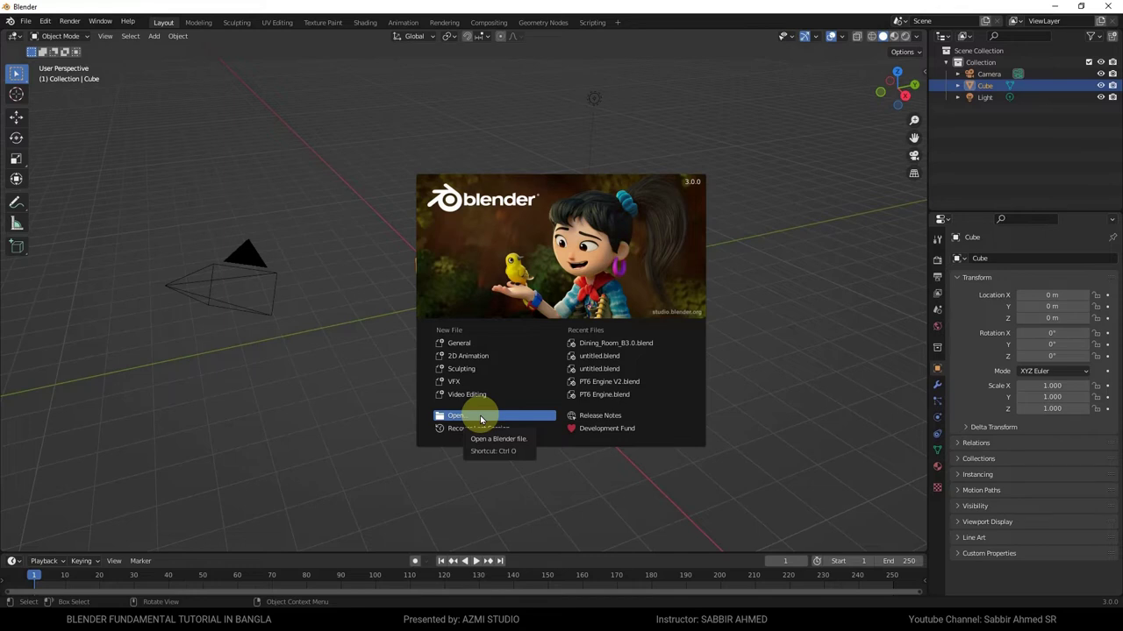
# Open Dining_Room_B3.0.blend from the File View and orbit around the dining table.
pyautogui.click(474, 420)
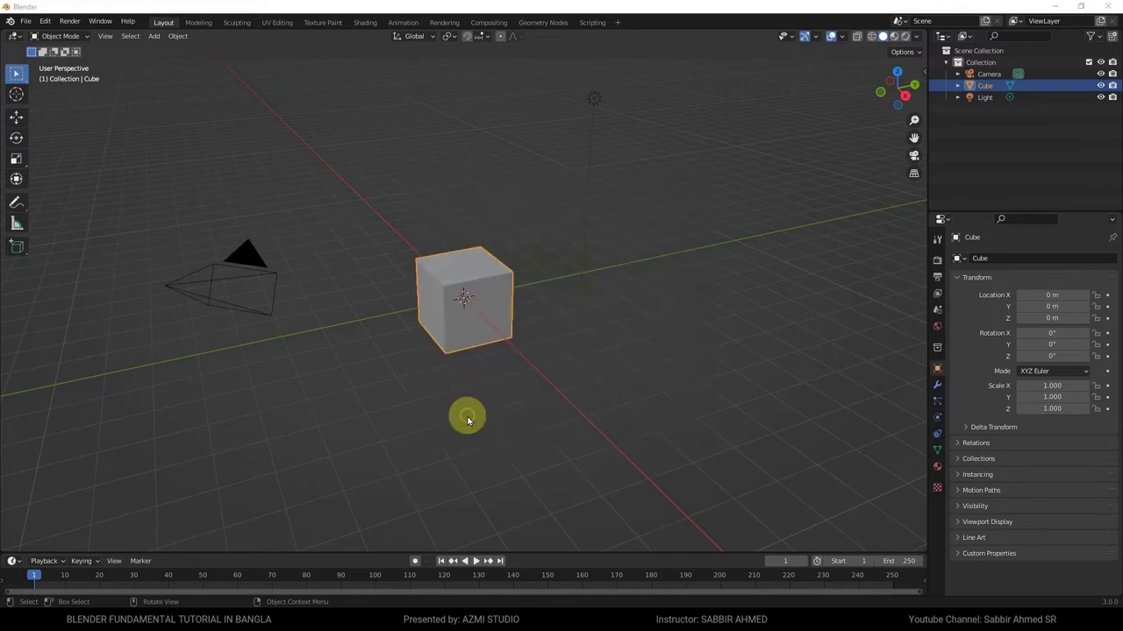
pyautogui.moveTo(552, 120)
pyautogui.mouseDown()
pyautogui.moveTo(633, 88)
pyautogui.moveTo(515, 76)
pyautogui.mouseUp()
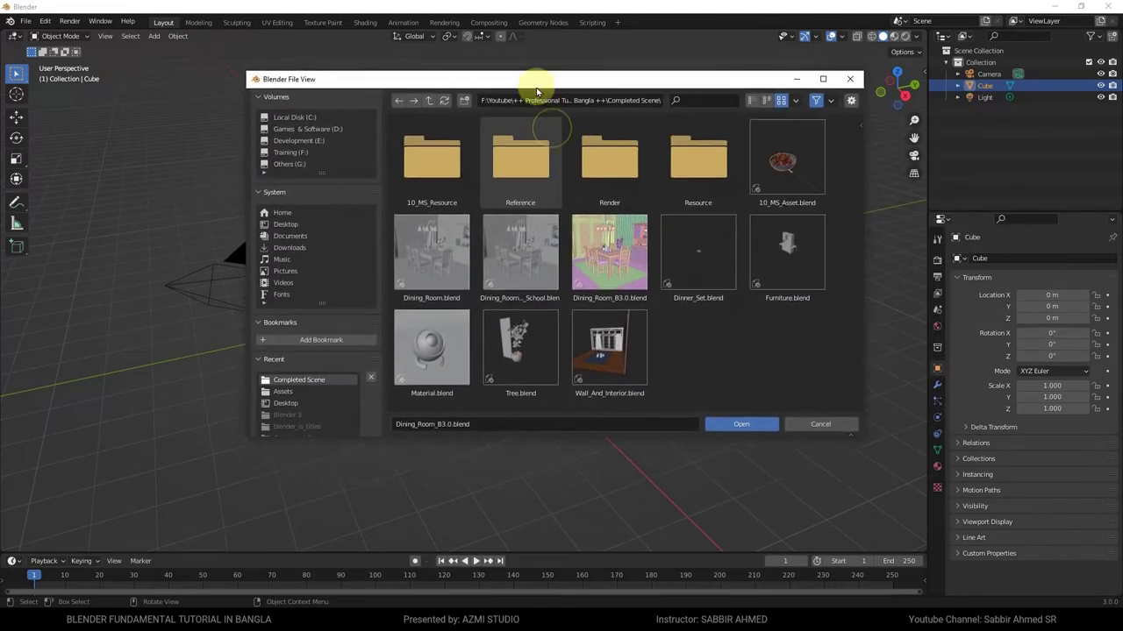
pyautogui.click(611, 259)
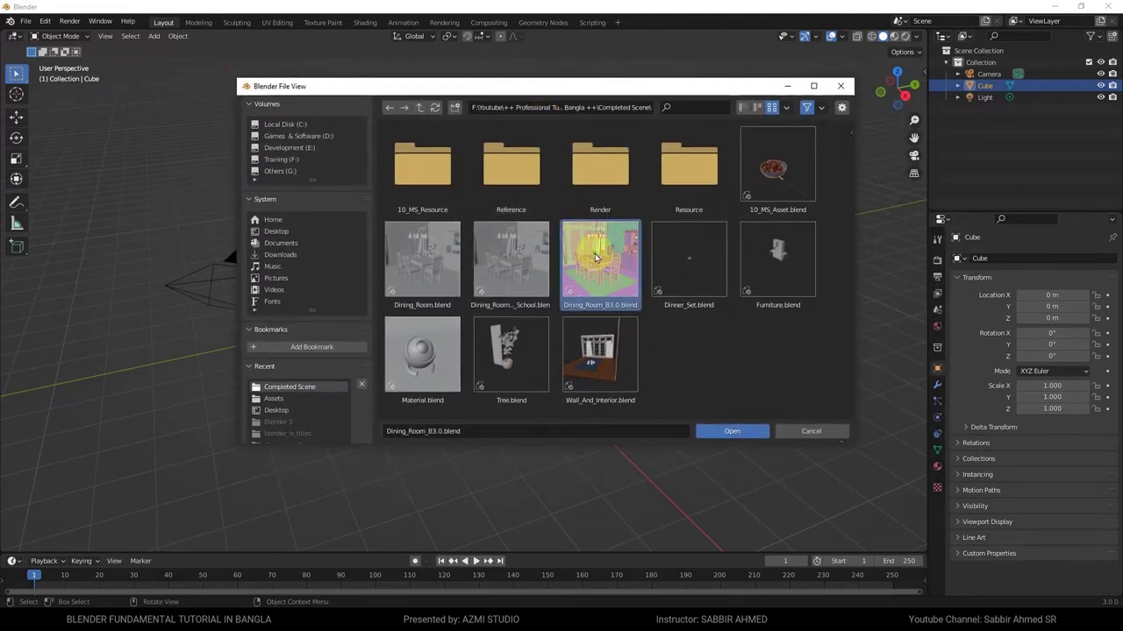
pyautogui.click(732, 431)
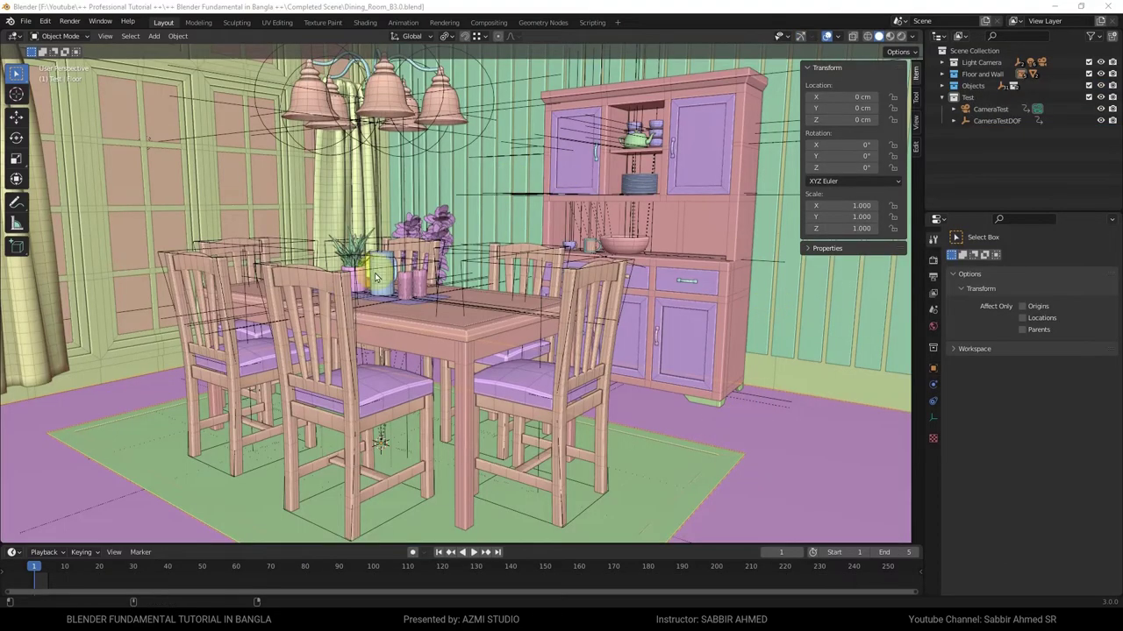
pyautogui.moveTo(375, 277)
pyautogui.mouseDown(button='middle')
pyautogui.moveTo(533, 344)
pyautogui.moveTo(481, 321)
pyautogui.mouseUp(button='middle')
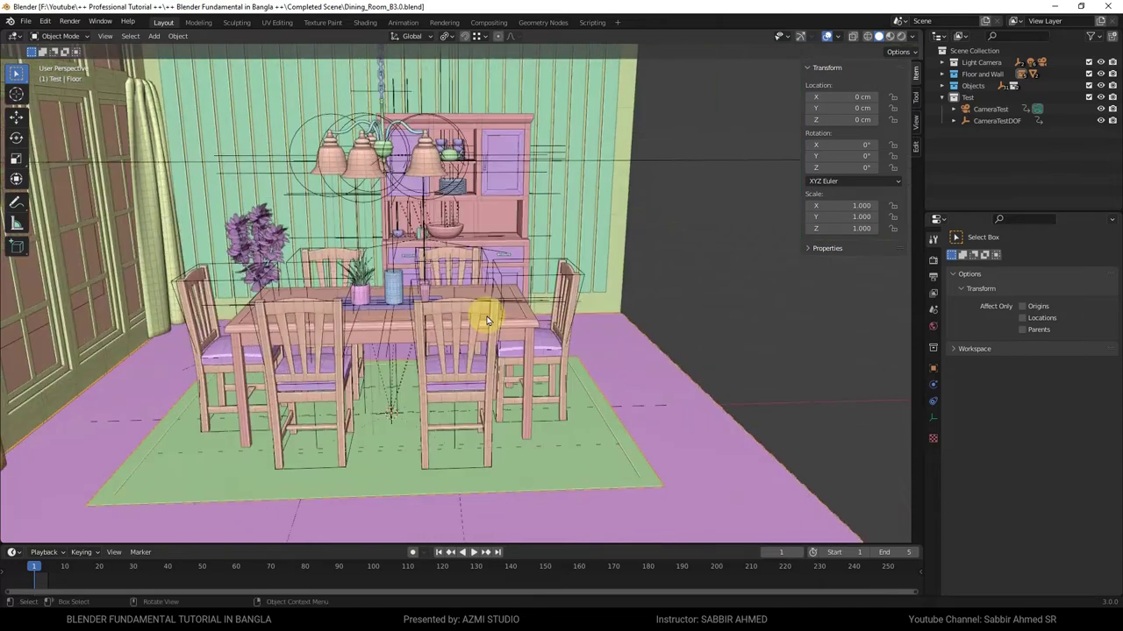
# Reopen Dining_Room_B3.0.blend via File > Open, then orbit and zoom in on the table.
pyautogui.click(25, 21)
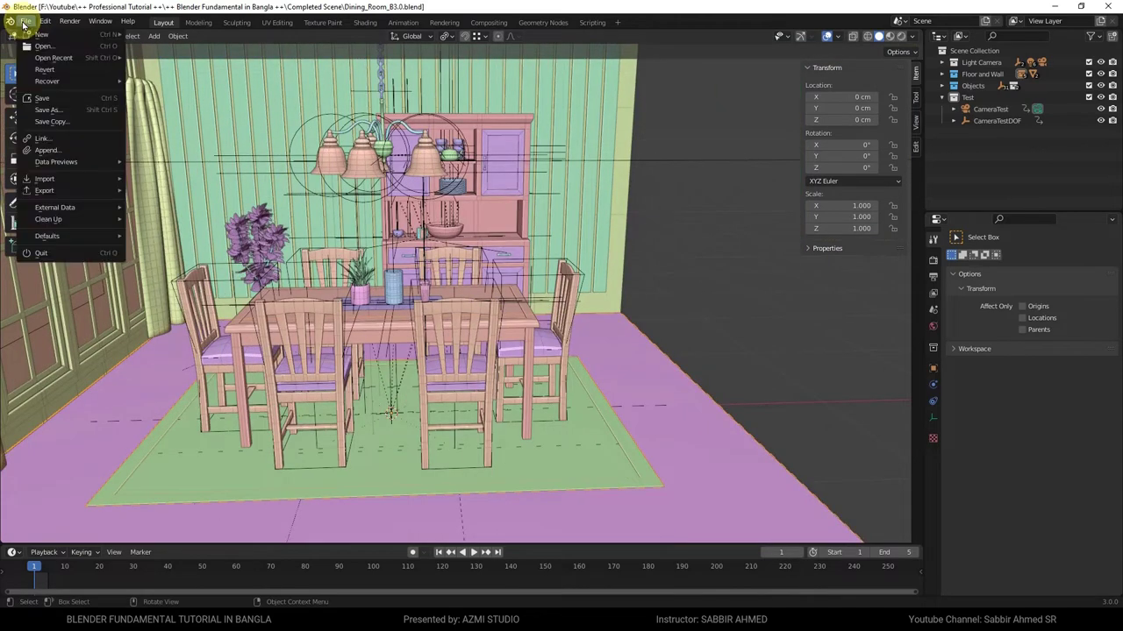
pyautogui.click(28, 26)
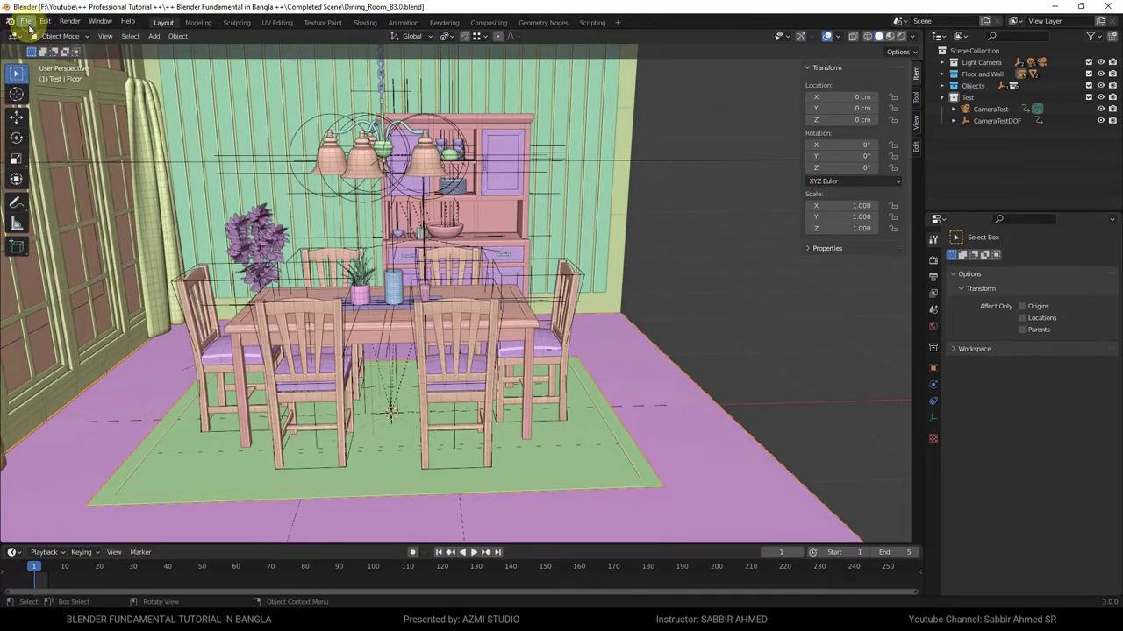
pyautogui.click(27, 23)
pyautogui.click(61, 46)
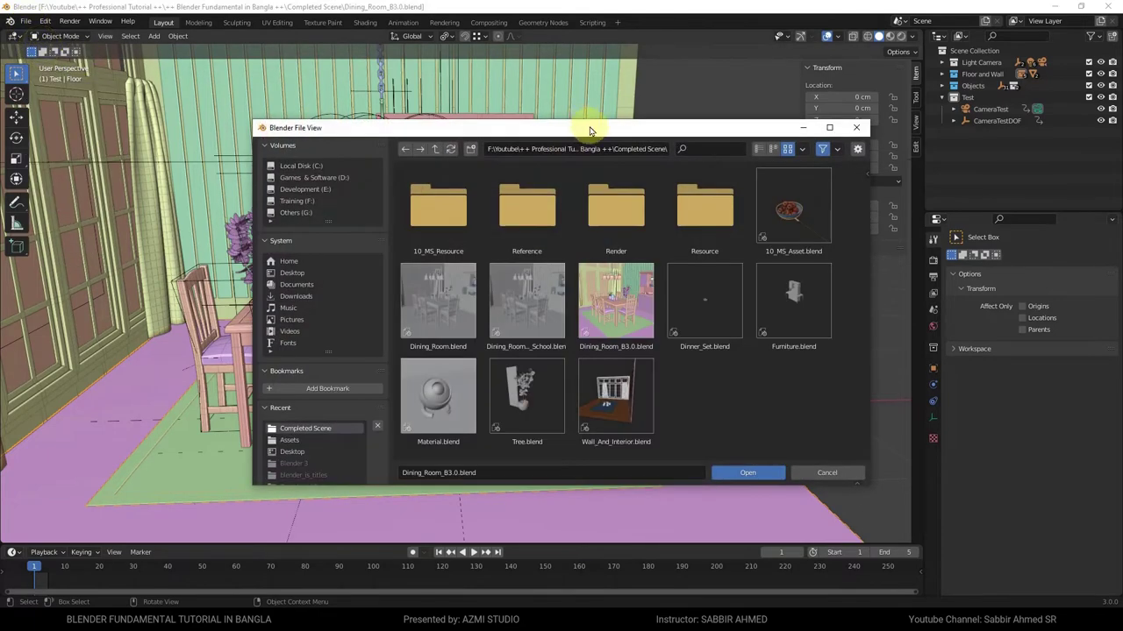
pyautogui.moveTo(589, 130); pyautogui.dragTo(607, 113)
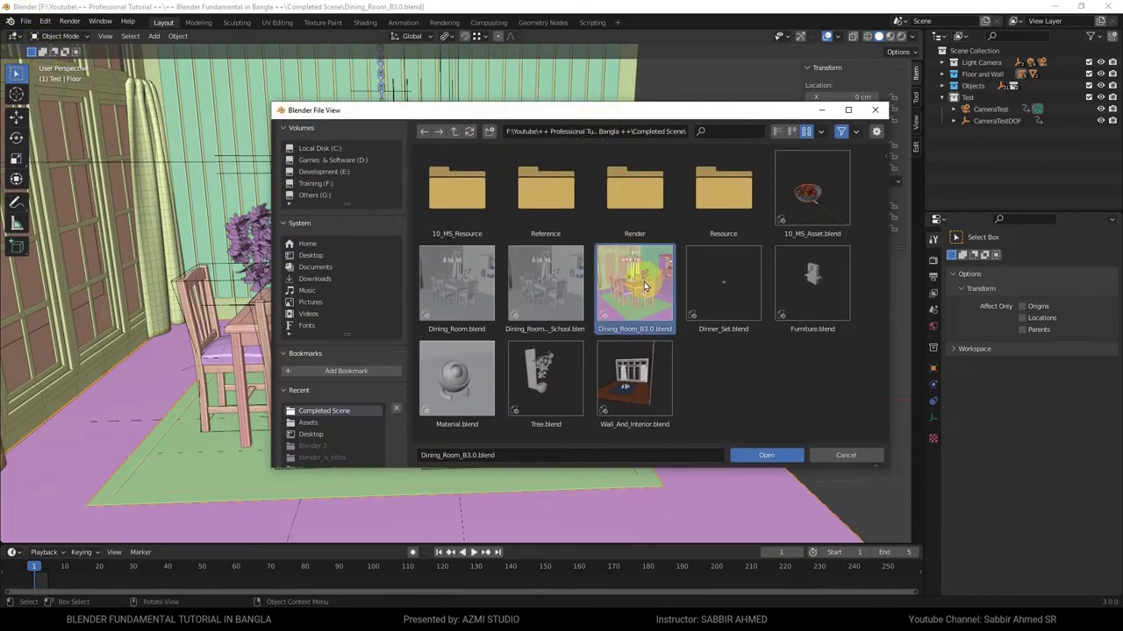
pyautogui.click(645, 285)
pyautogui.click(759, 454)
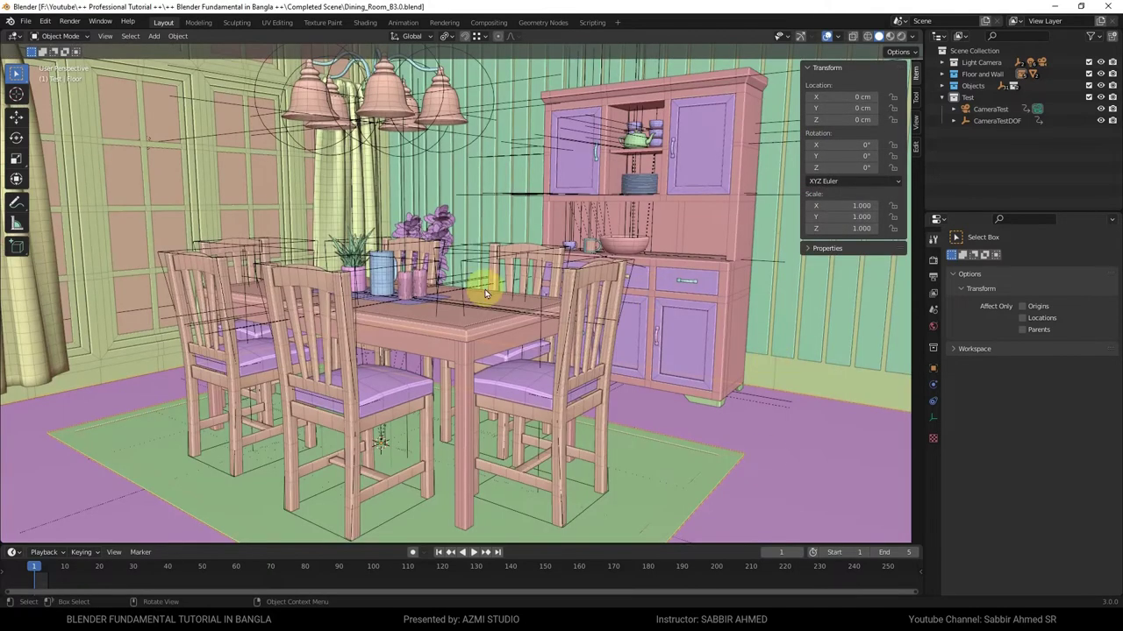
pyautogui.moveTo(484, 278); pyautogui.dragTo(496, 303, button='middle')
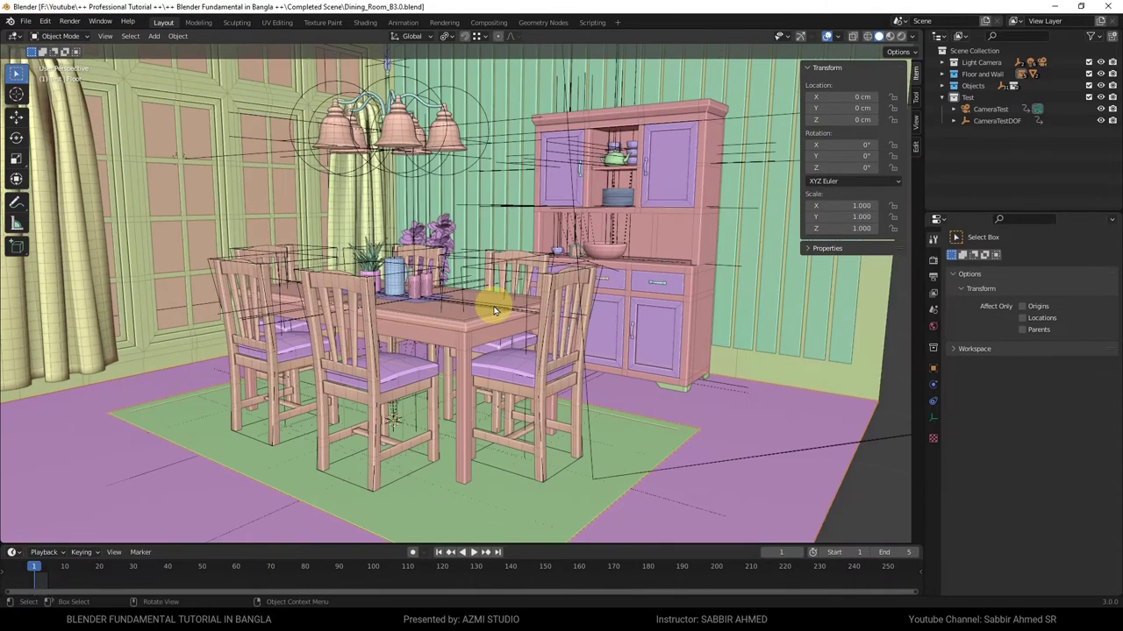
pyautogui.scroll(4, 189, 144)
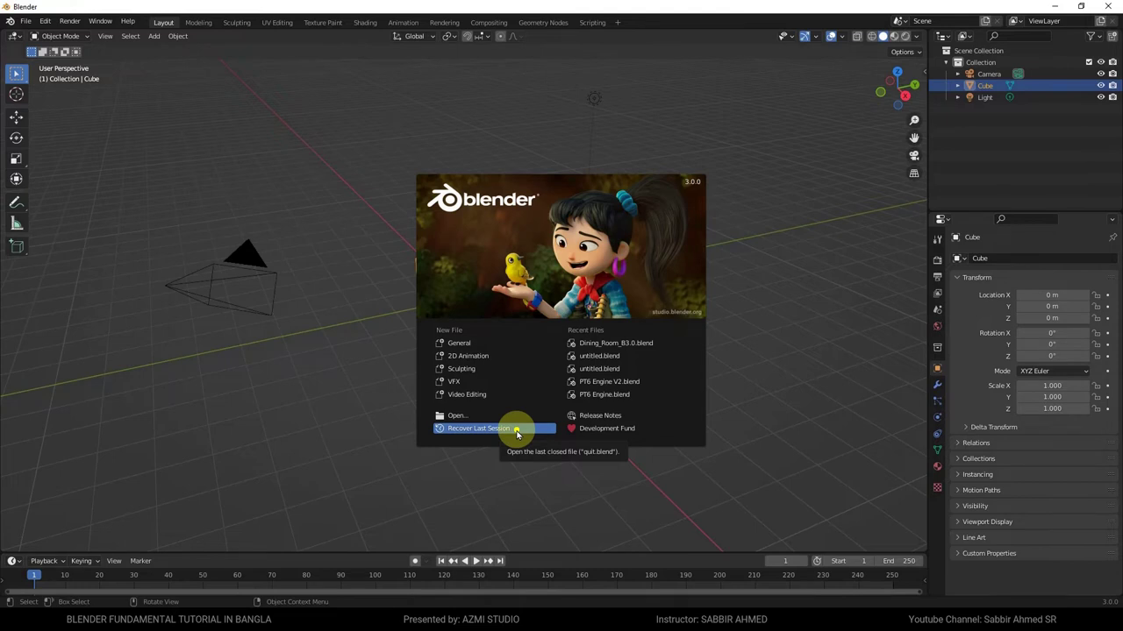
# Dismiss the splash screen and add an icosphere placed up and right of the cube.
pyautogui.click(401, 120)
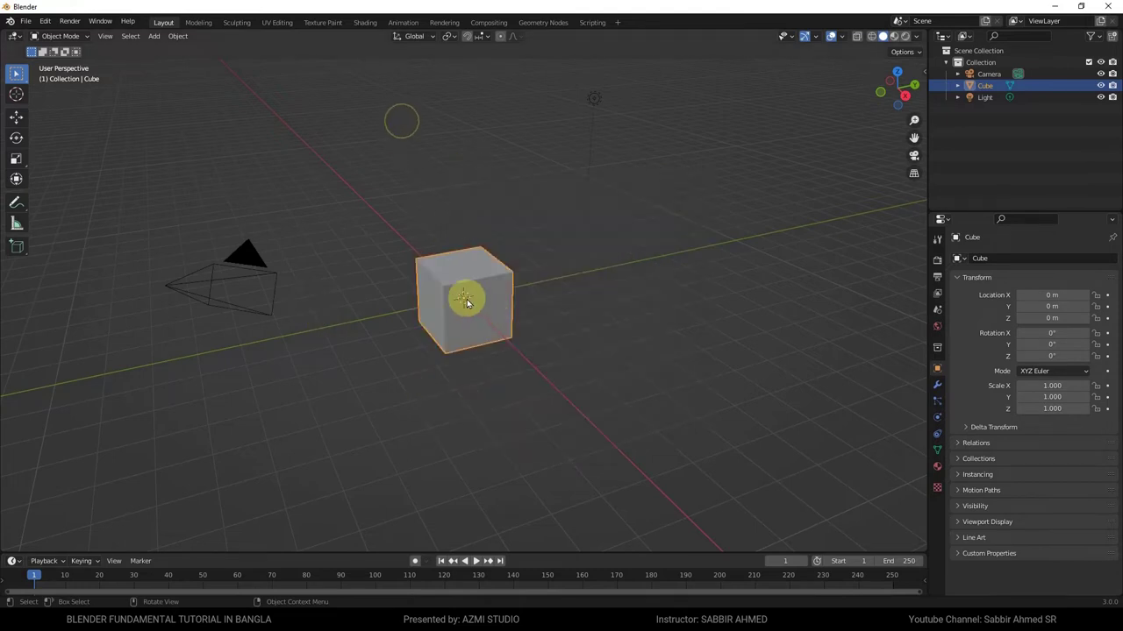
pyautogui.hotkey('shift', 'a')
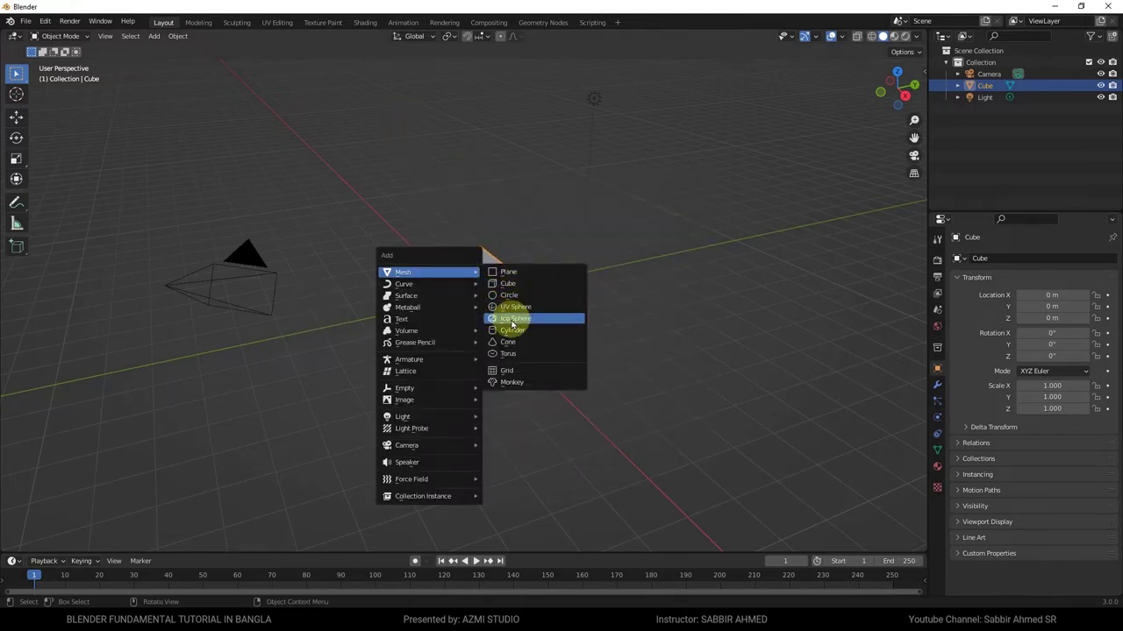
pyautogui.click(513, 324)
pyautogui.press('g')
pyautogui.click(671, 216)
# Add a UV sphere up and left of the cube, orbit the view, then quit without saving.
pyautogui.hotkey('shift', 'a')
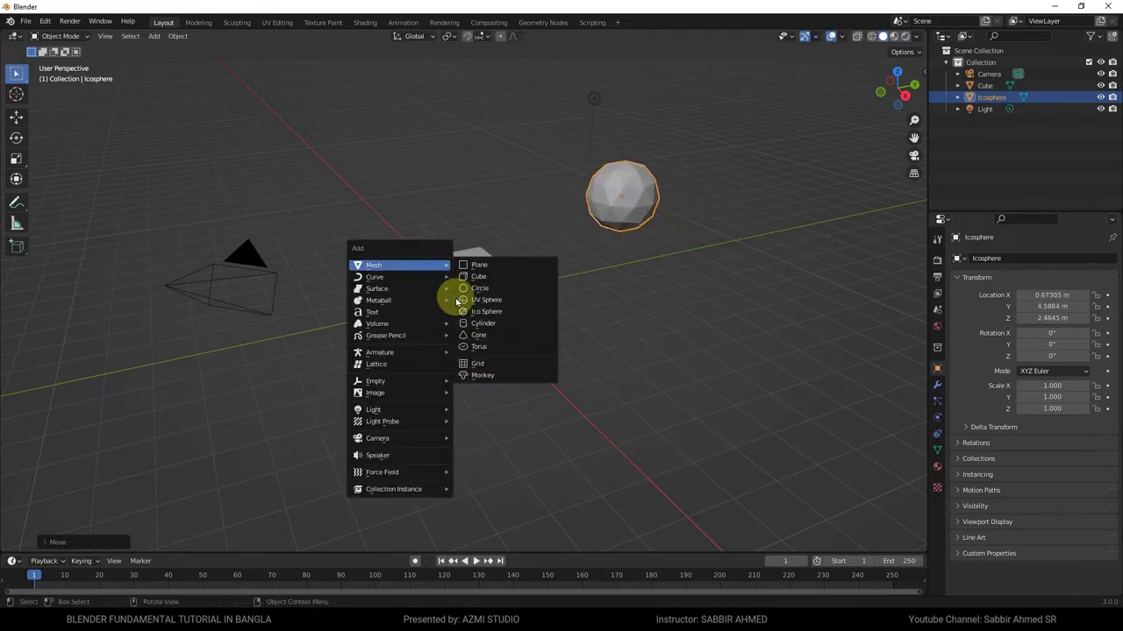
pyautogui.click(474, 299)
pyautogui.press('g')
pyautogui.click(394, 213)
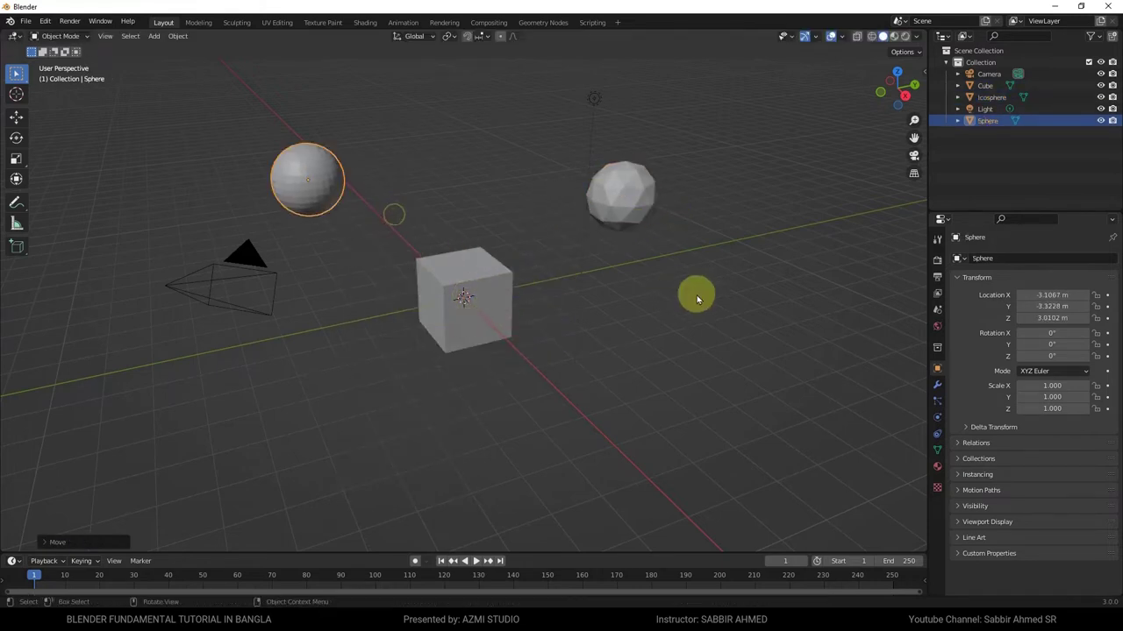
pyautogui.moveTo(697, 300)
pyautogui.mouseDown(button='middle')
pyautogui.moveTo(488, 306)
pyautogui.moveTo(541, 313)
pyautogui.moveTo(501, 308)
pyautogui.moveTo(517, 305)
pyautogui.mouseUp(button='middle')
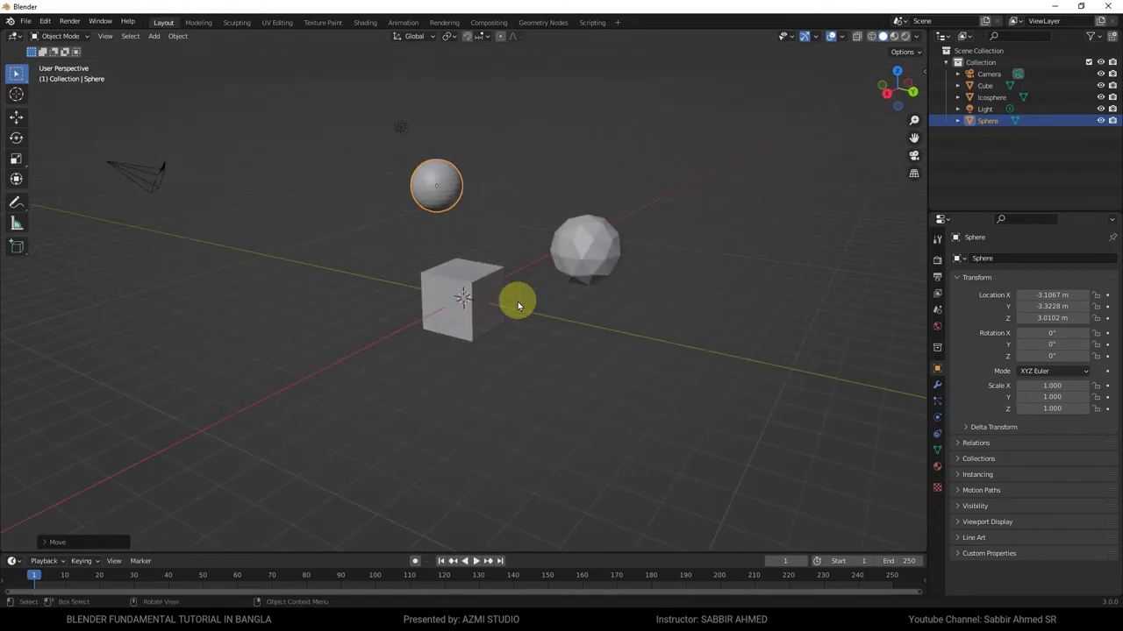
pyautogui.scroll(1, 518, 302)
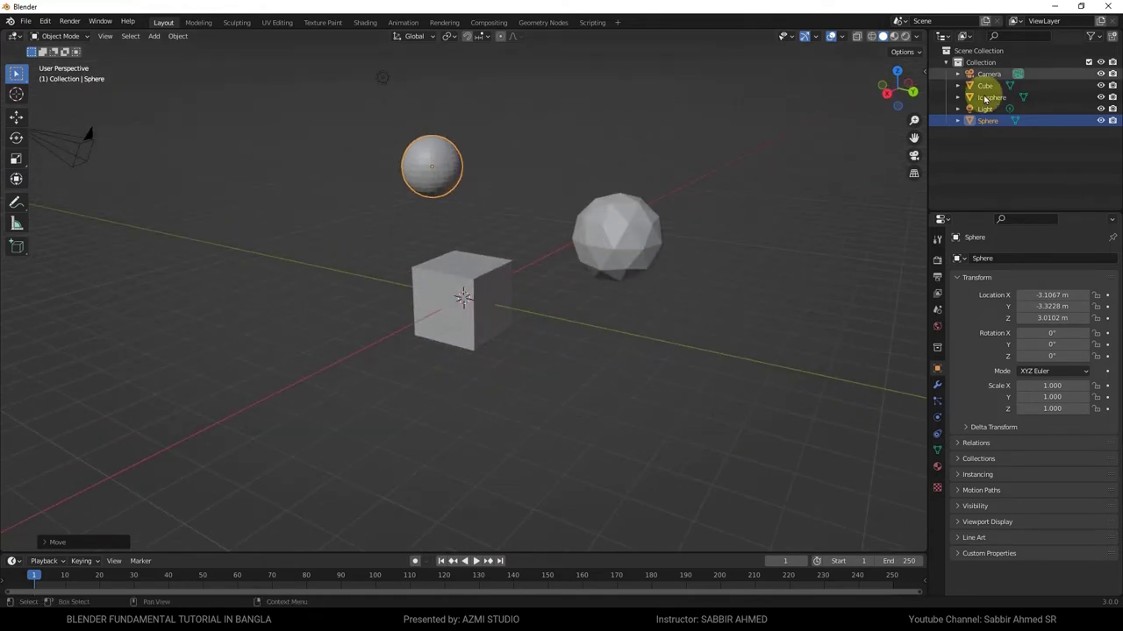
pyautogui.click(1108, 8)
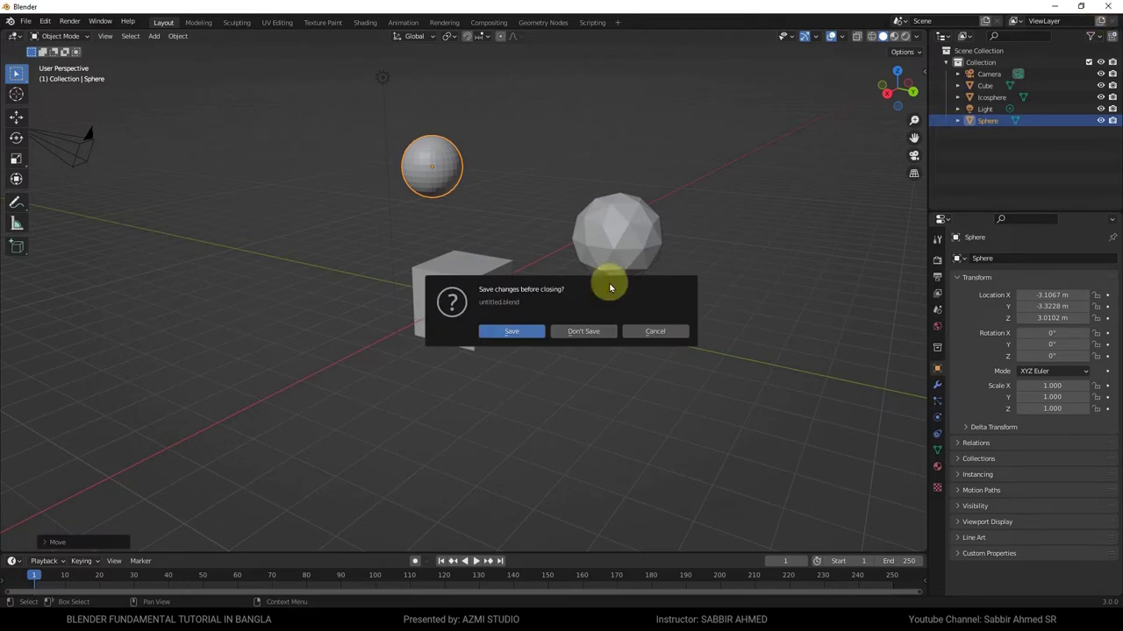
pyautogui.click(581, 334)
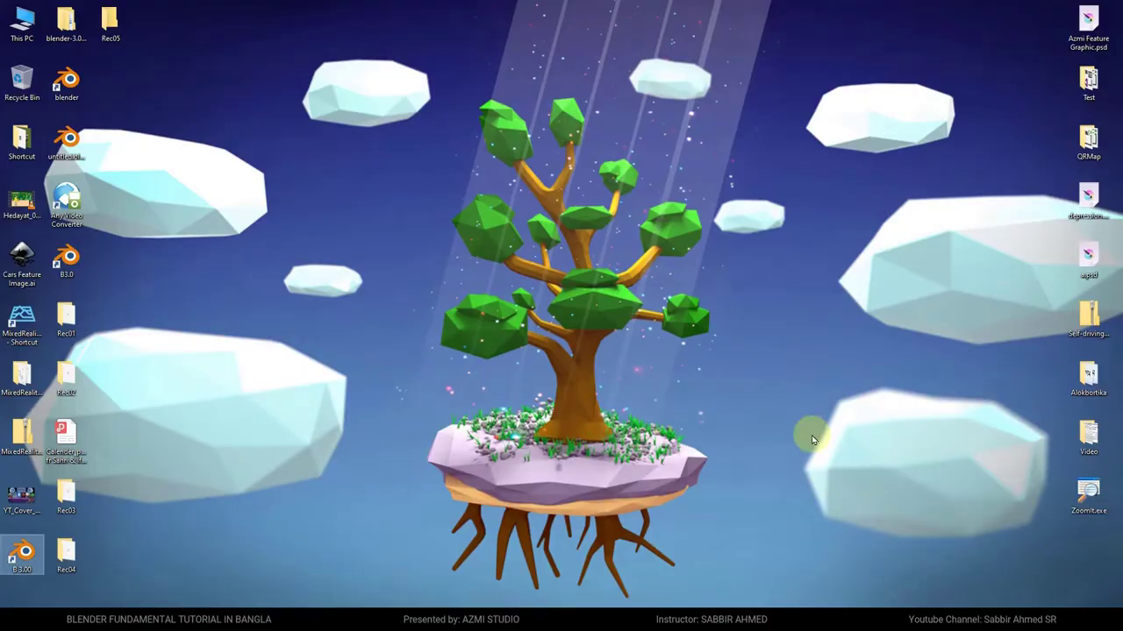
# Relaunch Blender 3.00 from its desktop shortcut.
pyautogui.click(321, 231)
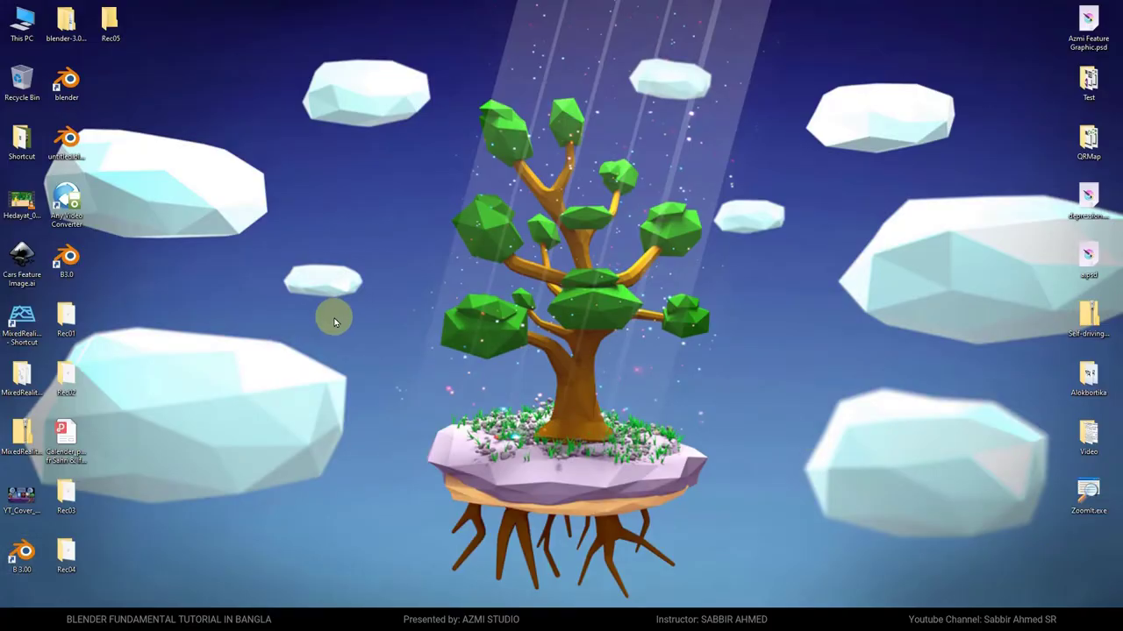
pyautogui.doubleClick(20, 550)
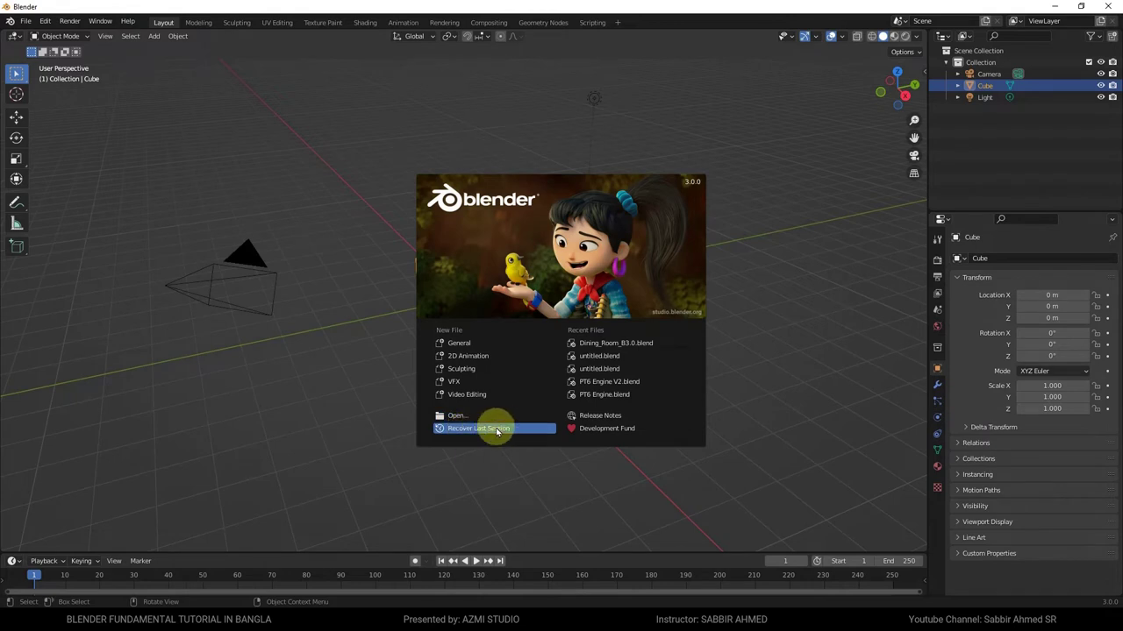
# Recover the last session and orbit and zoom around the cube, icosphere and UV sphere.
pyautogui.click(511, 430)
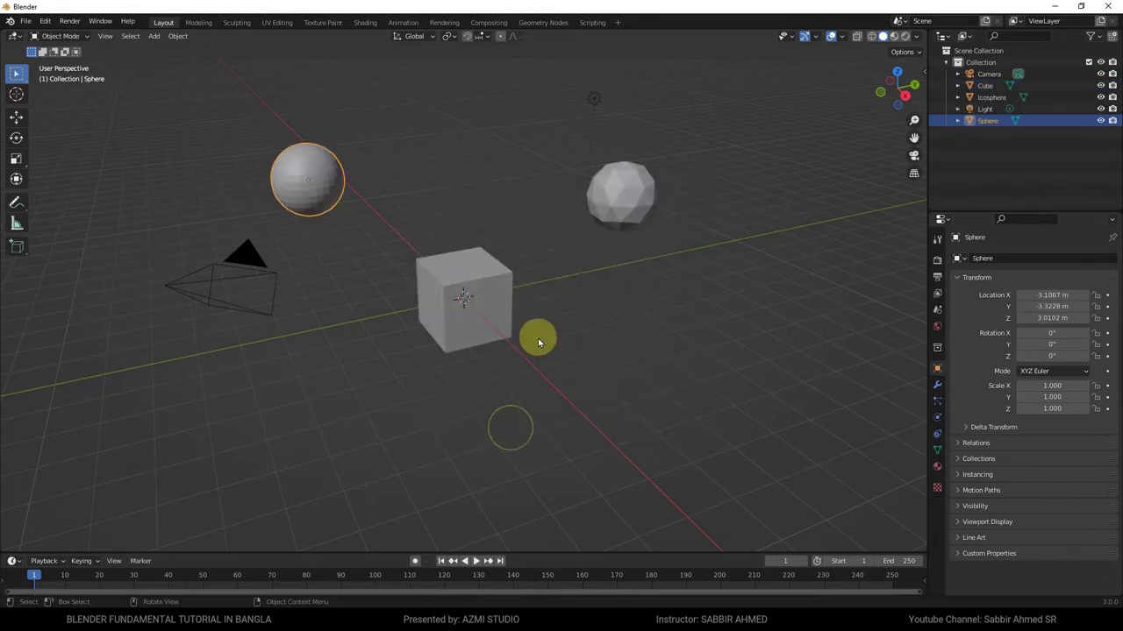
pyautogui.moveTo(544, 318)
pyautogui.mouseDown(button='middle')
pyautogui.moveTo(298, 242)
pyautogui.moveTo(466, 238)
pyautogui.moveTo(608, 274)
pyautogui.moveTo(583, 238)
pyautogui.moveTo(604, 315)
pyautogui.moveTo(520, 313)
pyautogui.mouseUp(button='middle')
pyautogui.scroll(3, 582, 344)
pyautogui.scroll(-3, 583, 345)
pyautogui.scroll(-1, 521, 313)
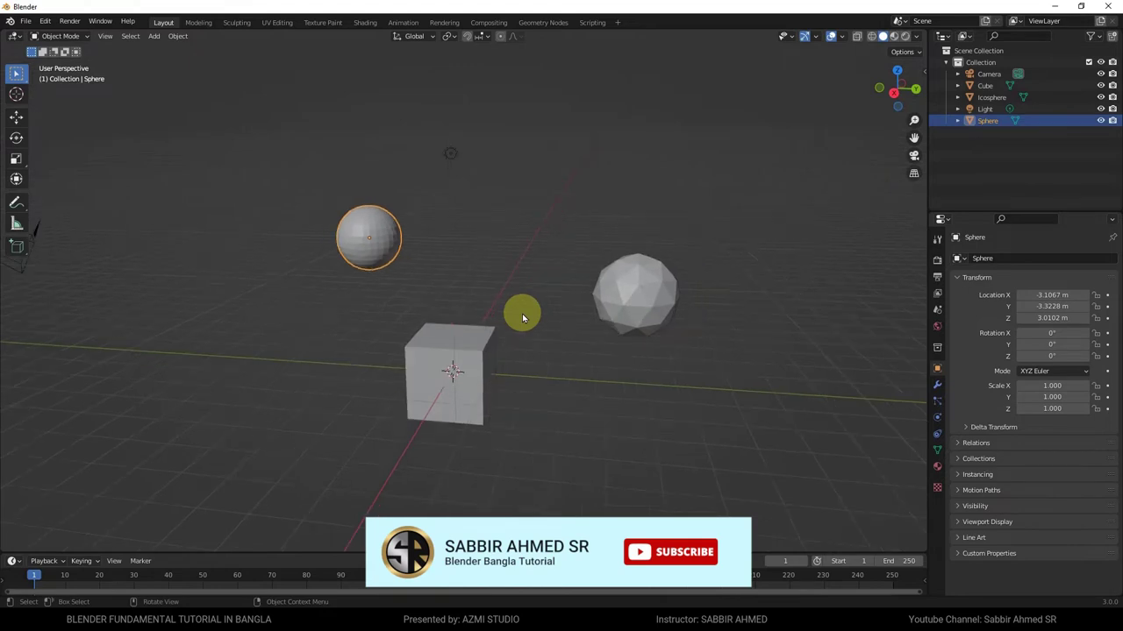
pyautogui.scroll(1, 523, 317)
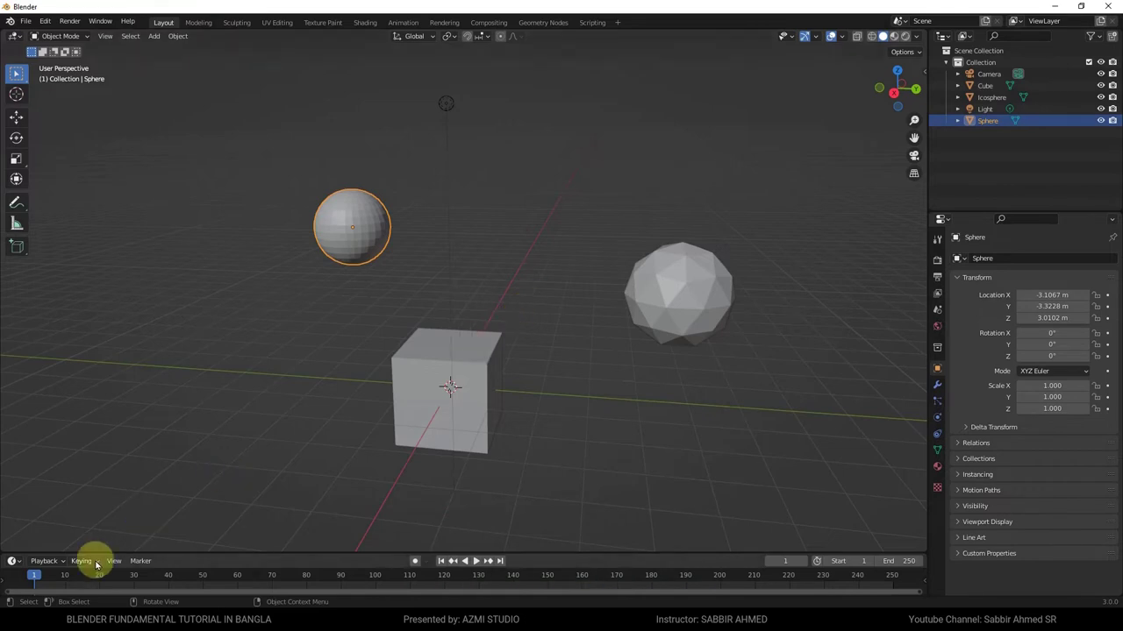
# Open the Temp folder through the Run prompt and circle quit.blend and the Dining Room autosave file.
pyautogui.press('super+r')
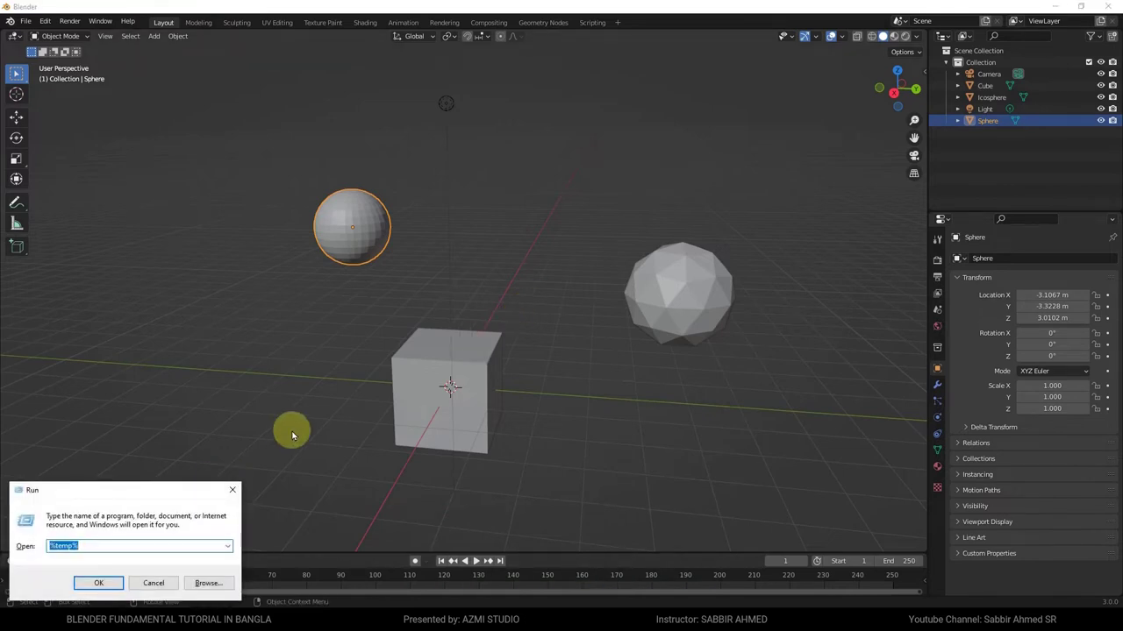
pyautogui.press('Return')
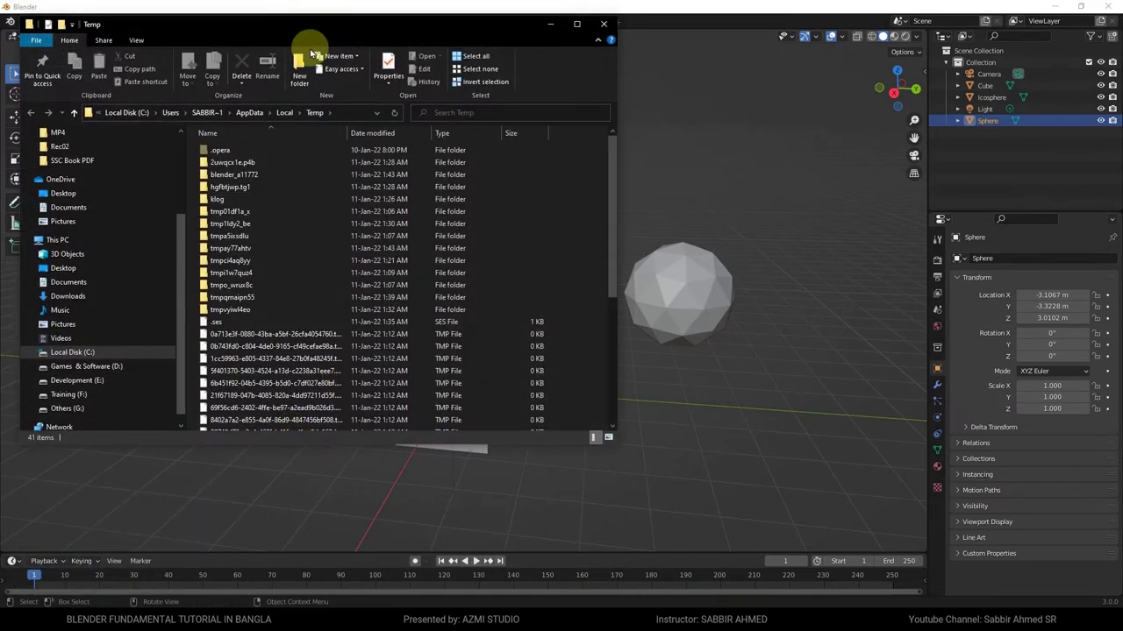
pyautogui.scroll(-5, 298, 303)
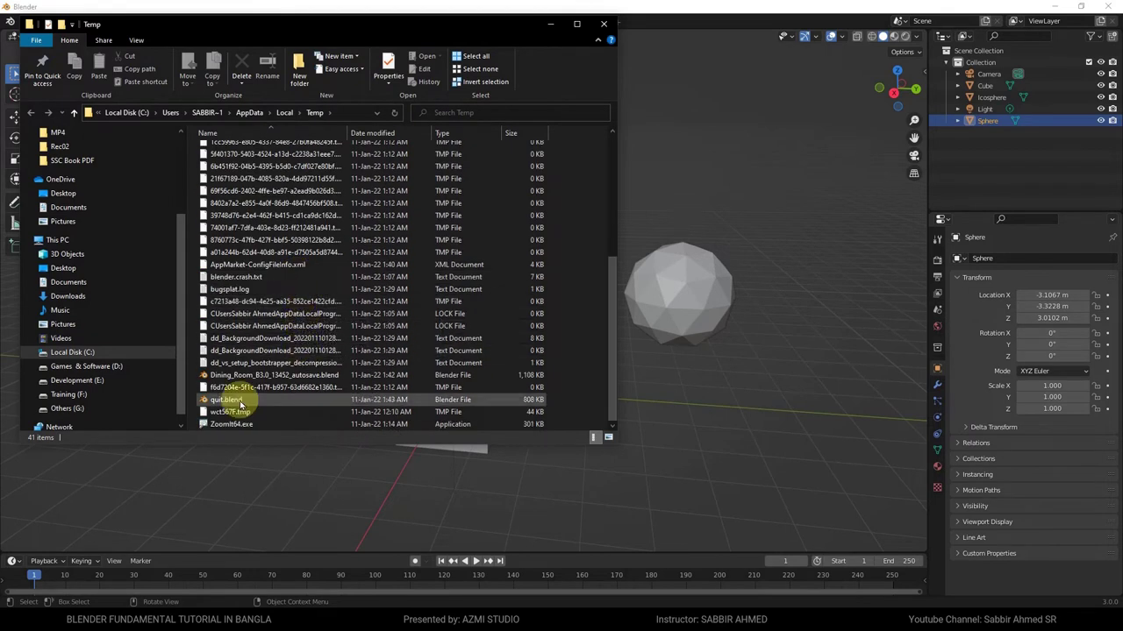
pyautogui.moveTo(241, 388); pyautogui.dragTo(263, 406)
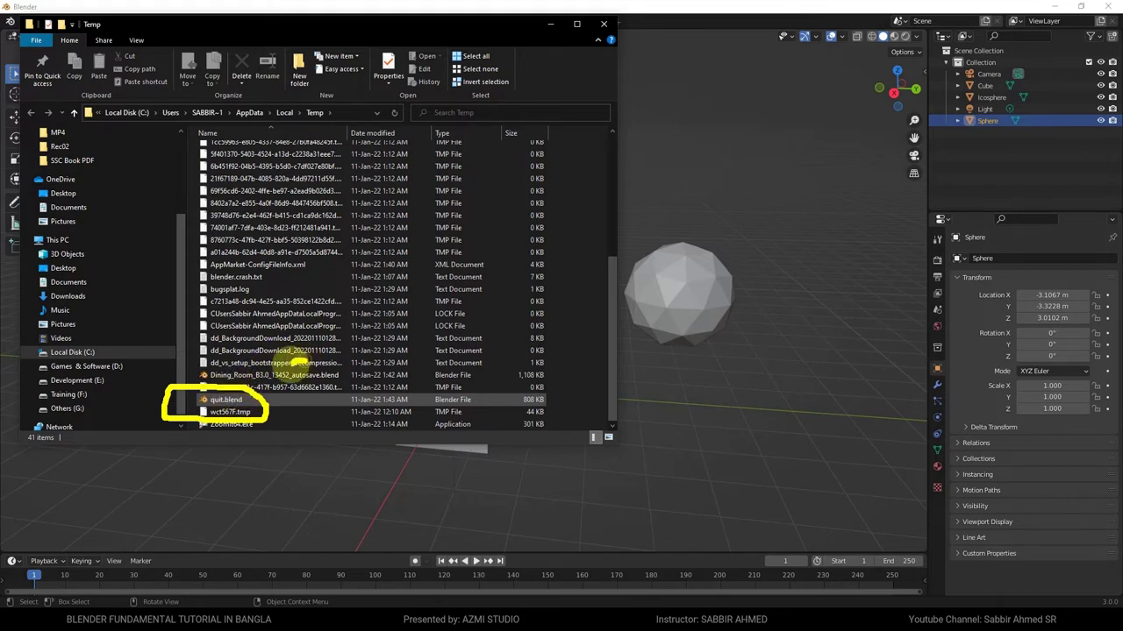
pyautogui.moveTo(298, 360); pyautogui.dragTo(326, 364)
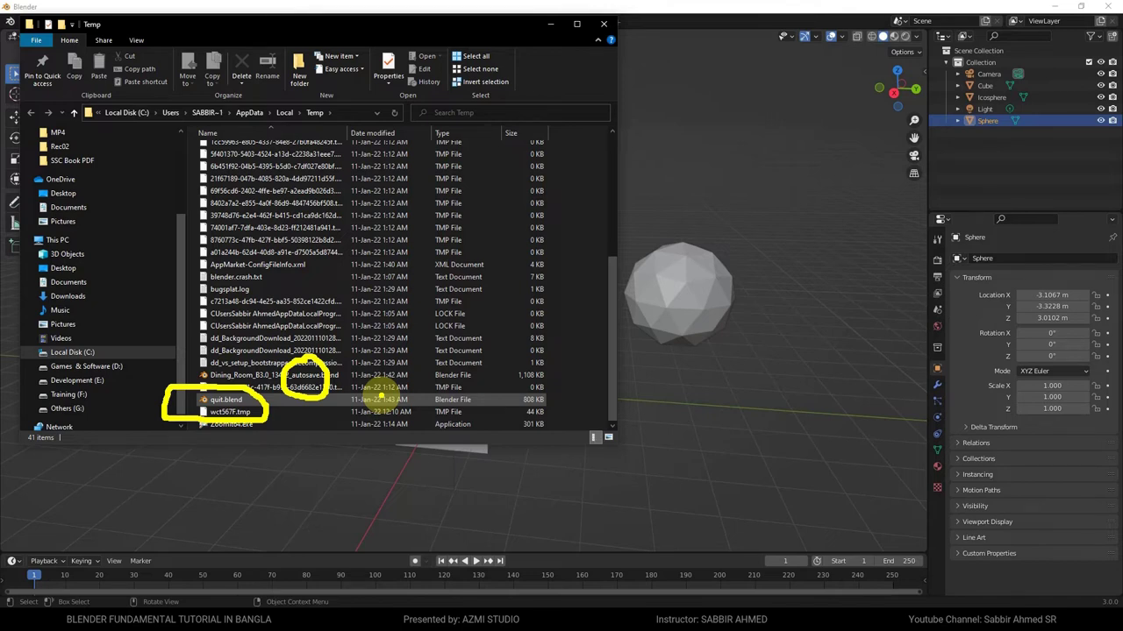
pyautogui.click(603, 23)
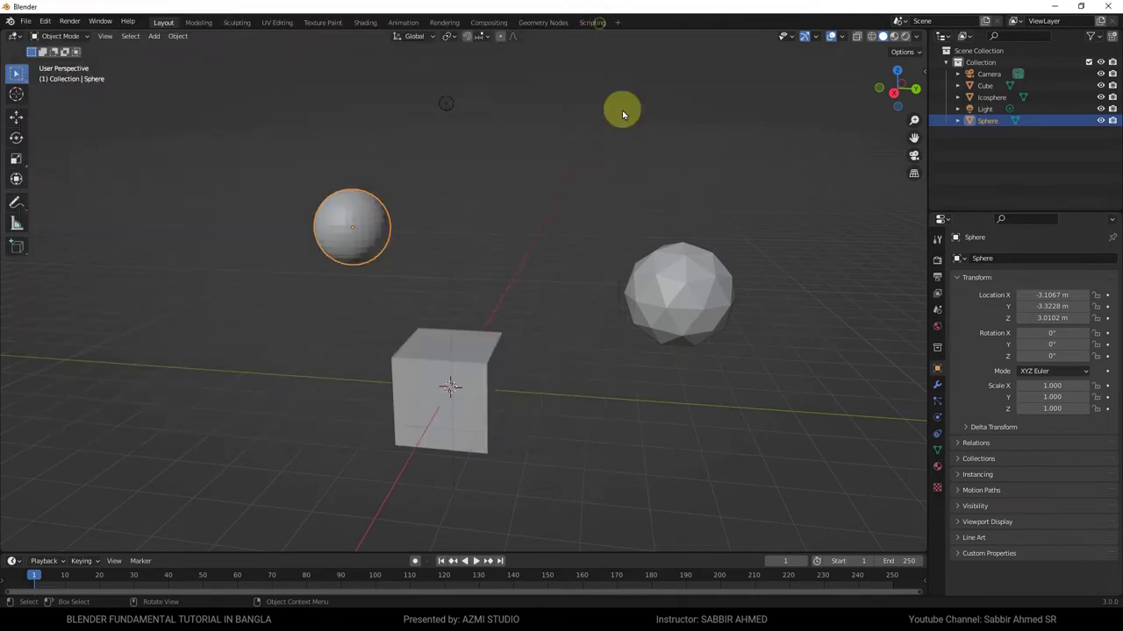
pyautogui.click(10, 21)
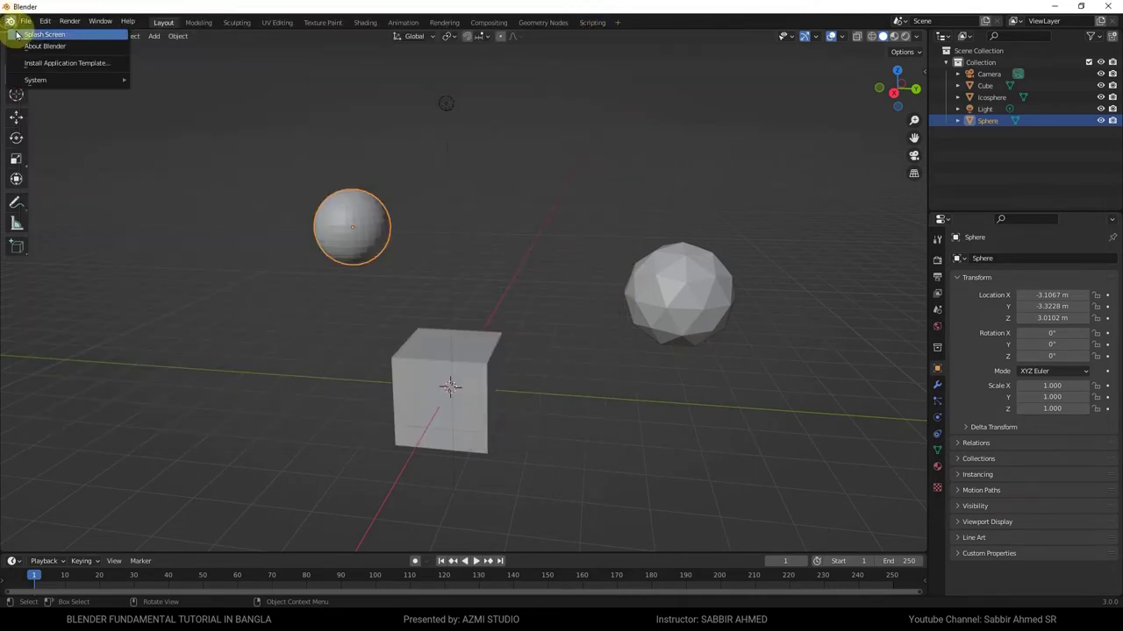
pyautogui.click(44, 35)
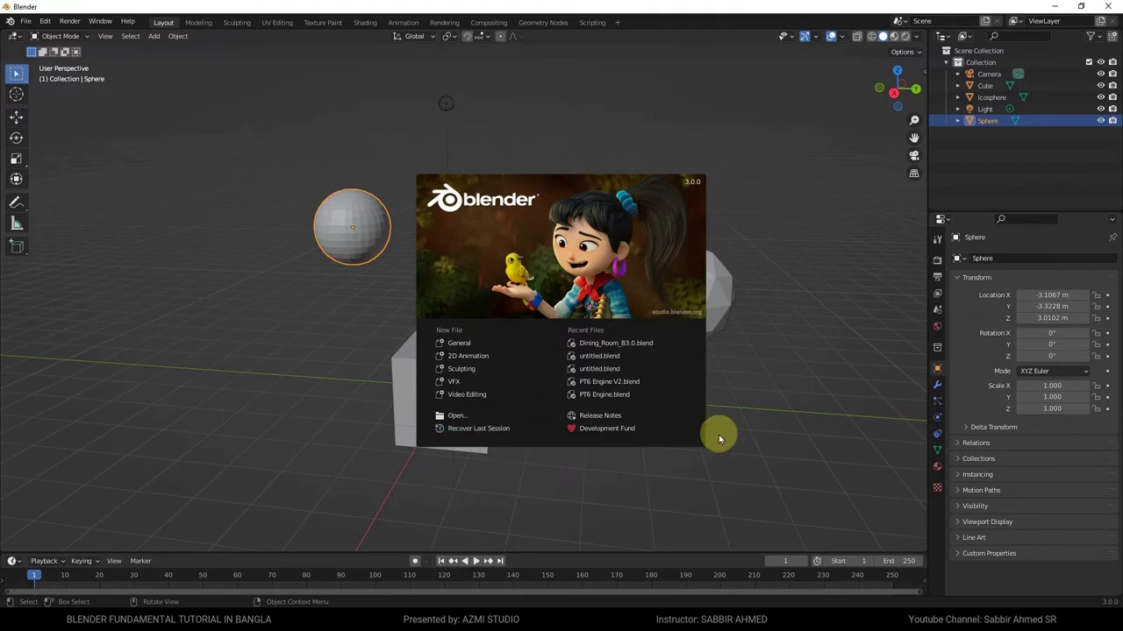
pyautogui.click(316, 400)
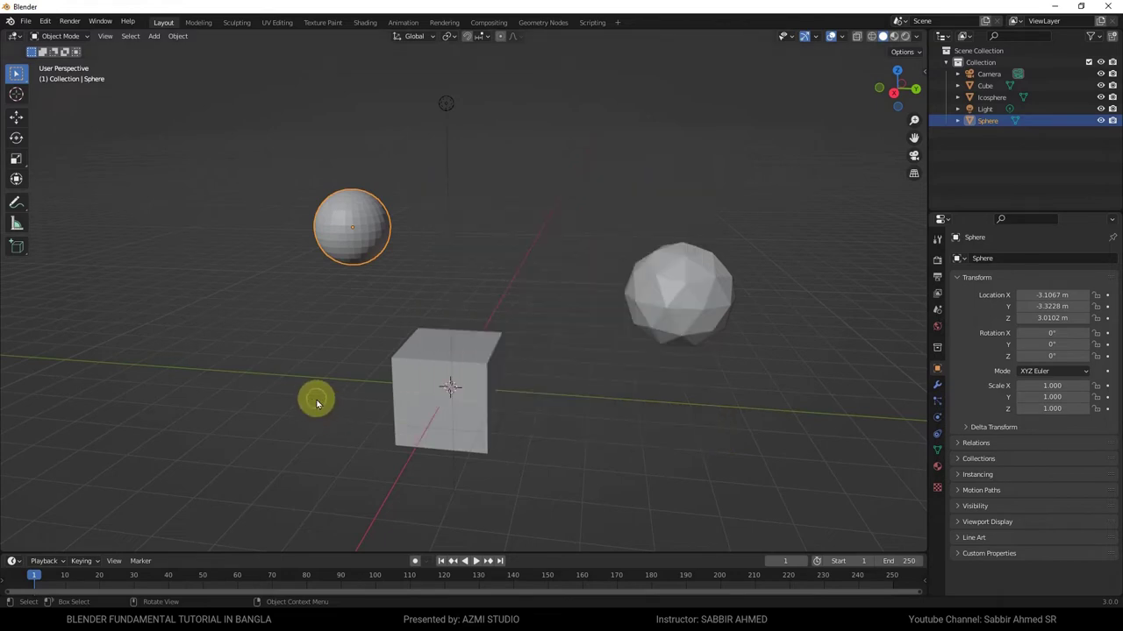
# Open the local Temp folder via Win+R and circle quit.blend, the Dining Room autosave and 4220_autosave.blend.
pyautogui.press('super+r')
pyautogui.moveTo(151, 414); pyautogui.dragTo(295, 358)
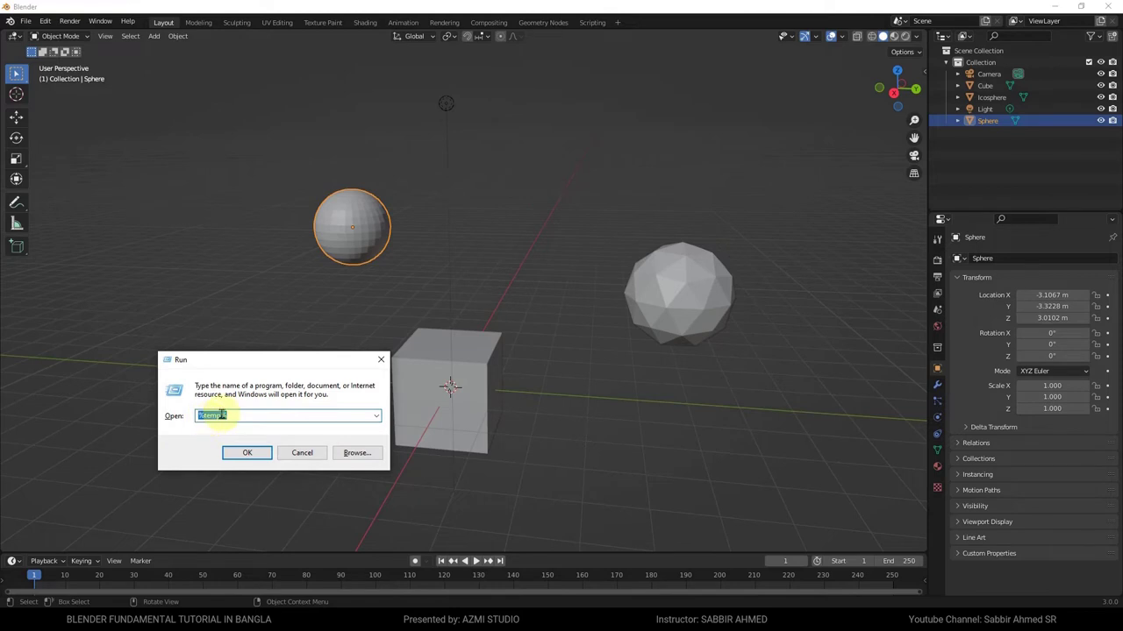
pyautogui.click(239, 452)
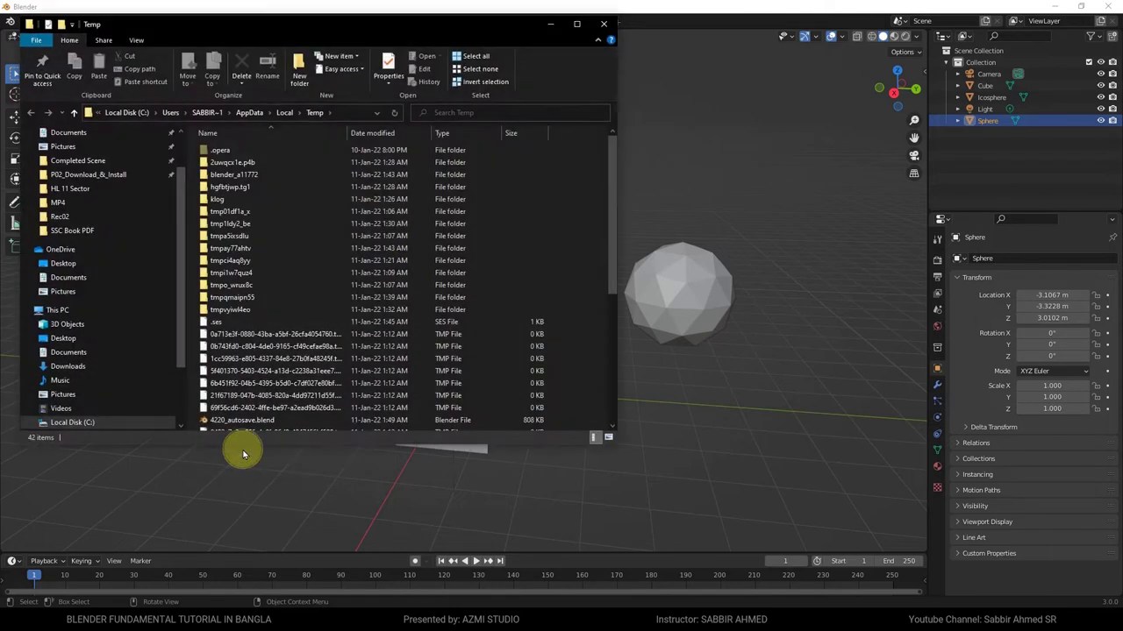
pyautogui.scroll(-6, 251, 294)
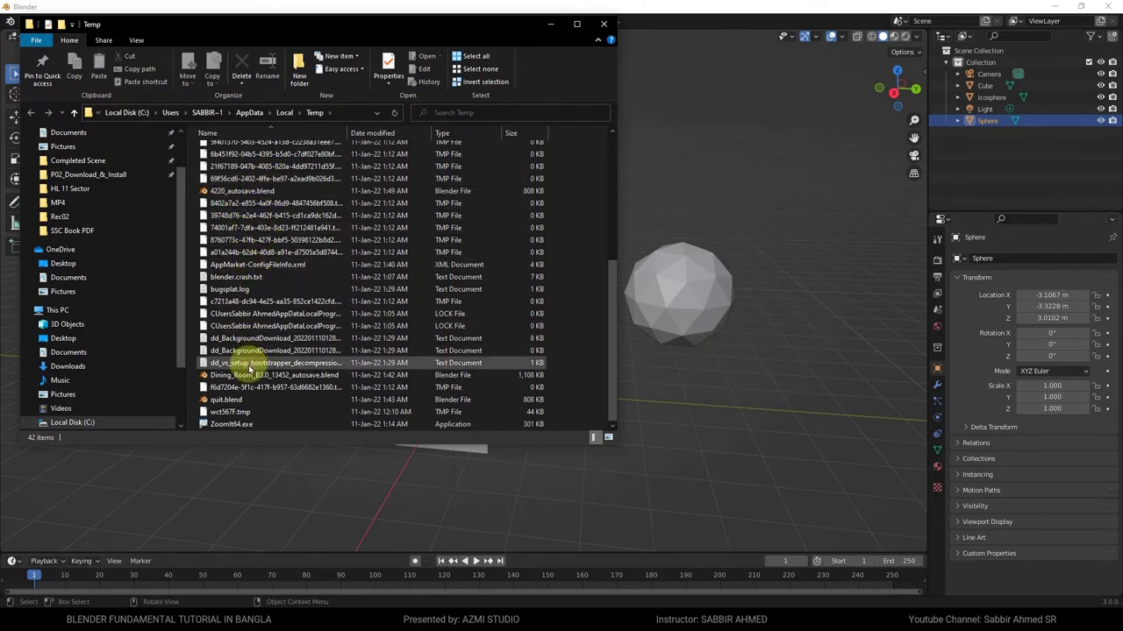
pyautogui.moveTo(244, 386); pyautogui.dragTo(261, 409)
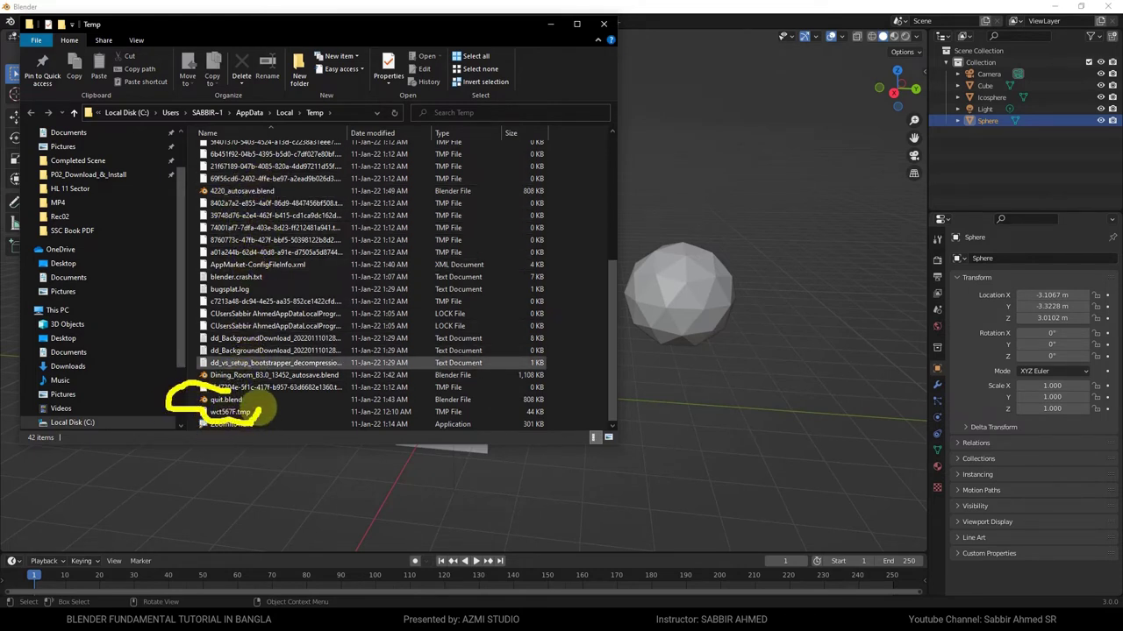
pyautogui.moveTo(316, 357)
pyautogui.mouseDown()
pyautogui.moveTo(270, 386)
pyautogui.moveTo(302, 358)
pyautogui.mouseUp()
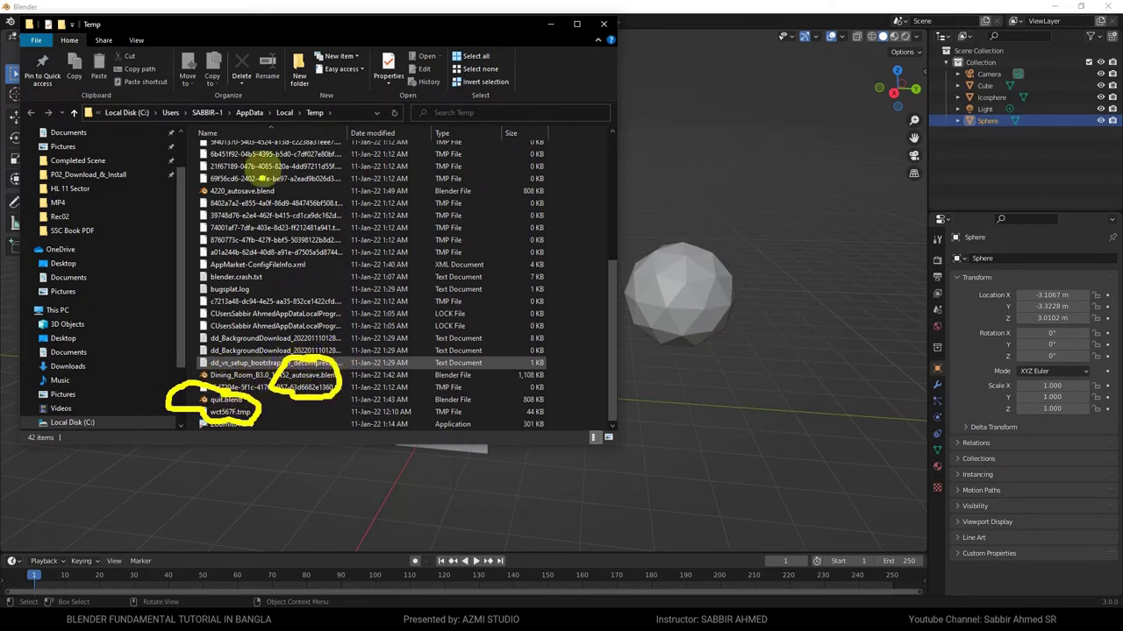
pyautogui.moveTo(245, 168); pyautogui.dragTo(254, 172)
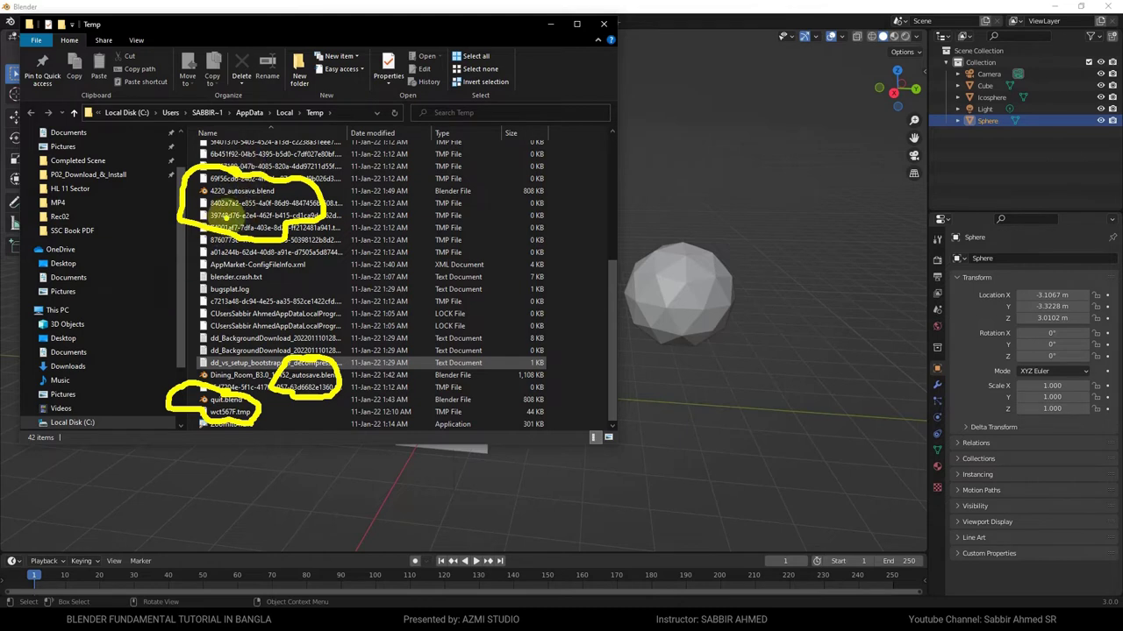
# Re-circle 4220_autosave.blend and the Dining Room autosave, clear the marks, and close the folder.
pyautogui.press('Escape')
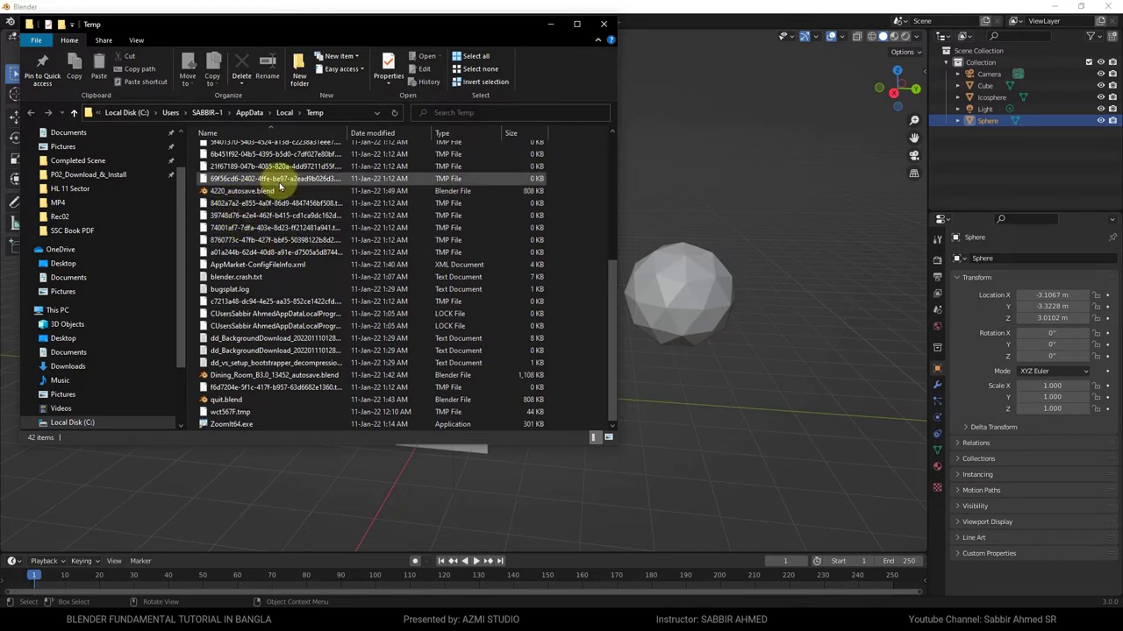
pyautogui.moveTo(277, 178); pyautogui.dragTo(300, 200)
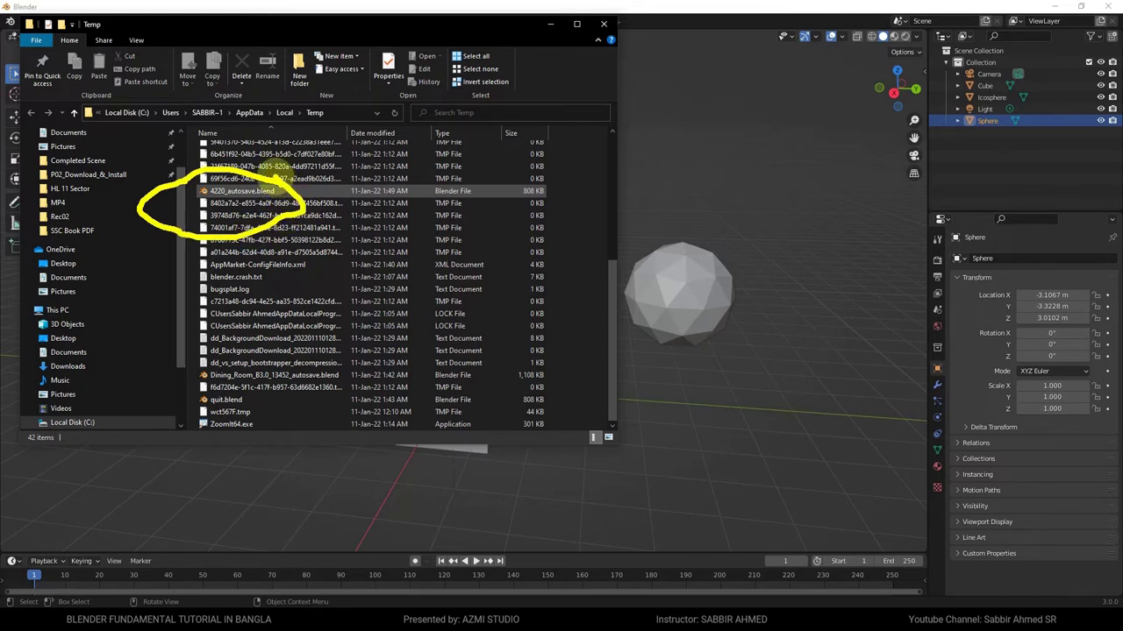
pyautogui.moveTo(289, 345); pyautogui.dragTo(360, 379)
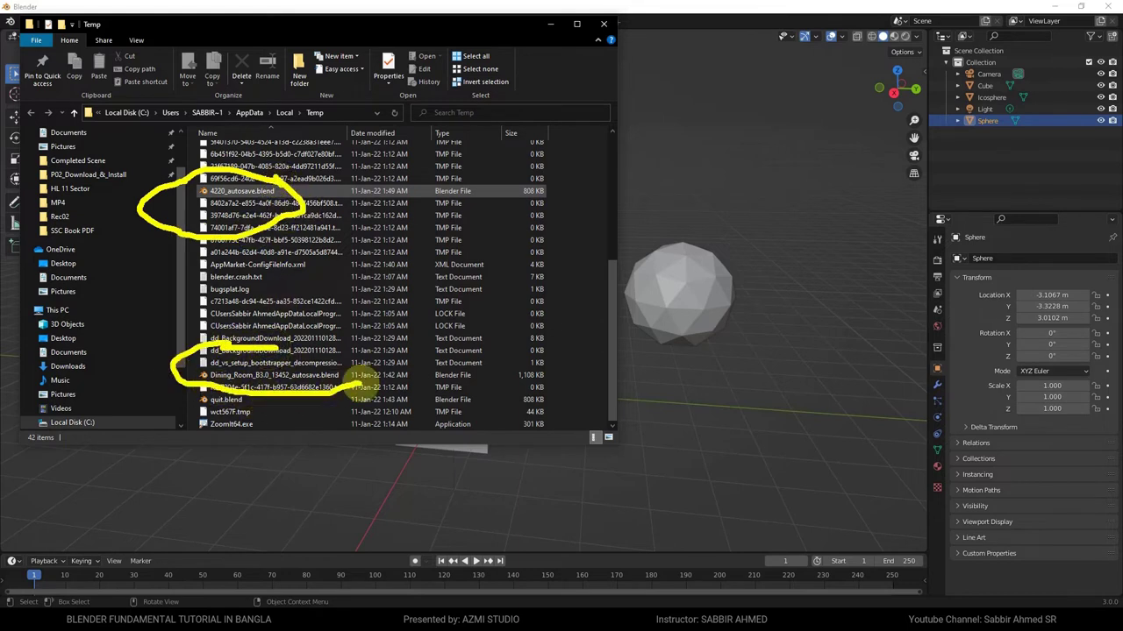
pyautogui.press('Escape')
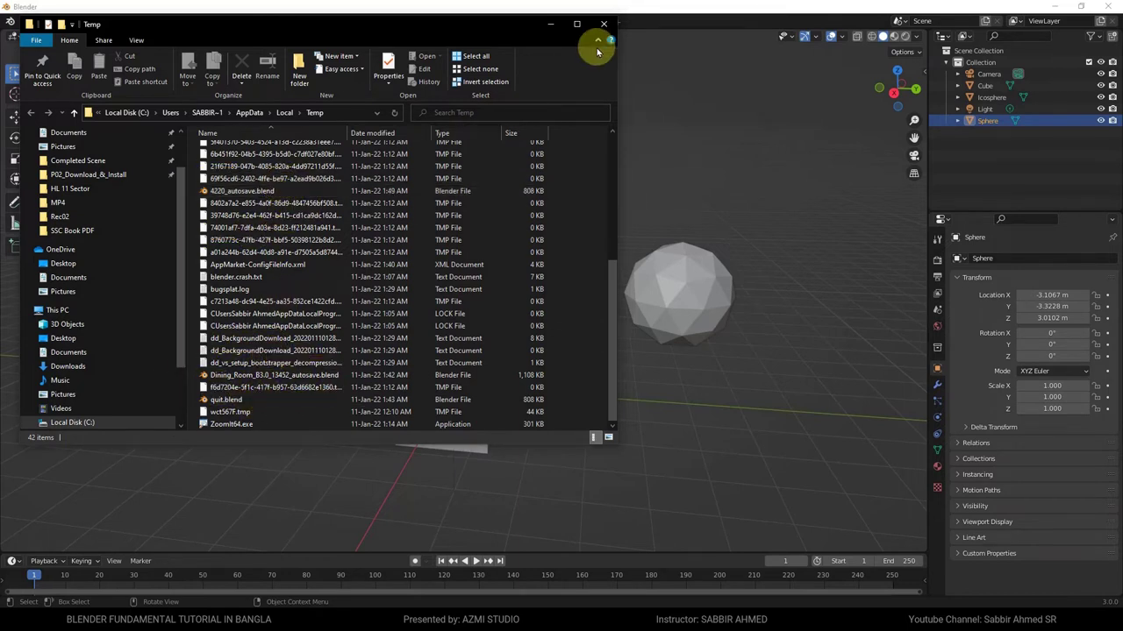
pyautogui.click(603, 24)
# Reopen the splash screen from the Blender logo menu, point out Recent Files and Release Notes, then dismiss it.
pyautogui.click(9, 21)
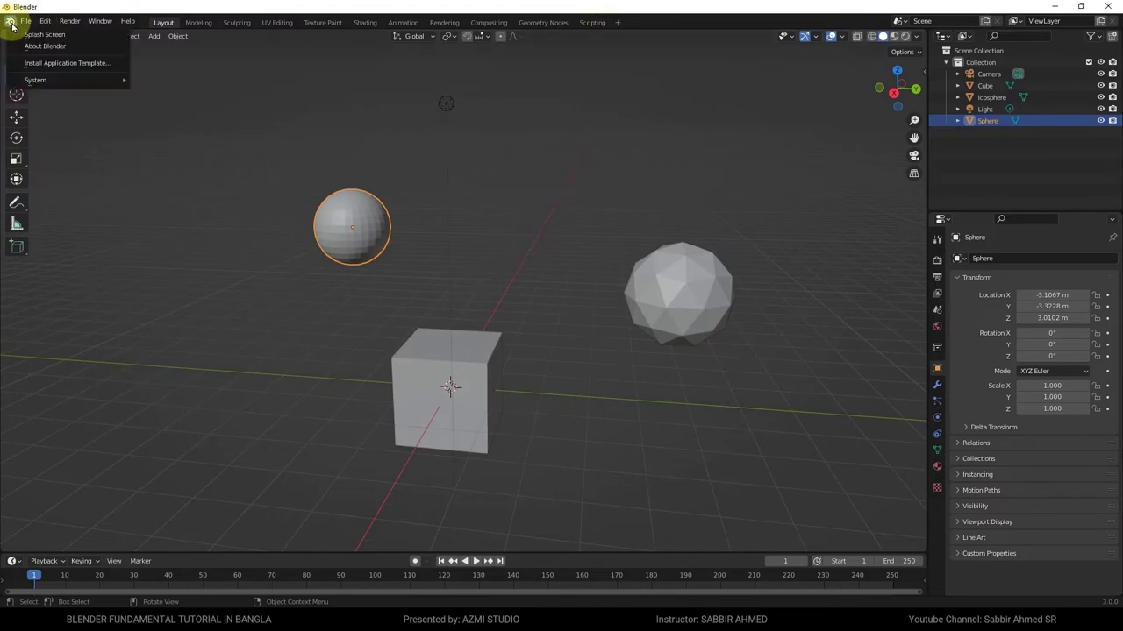
pyautogui.click(40, 35)
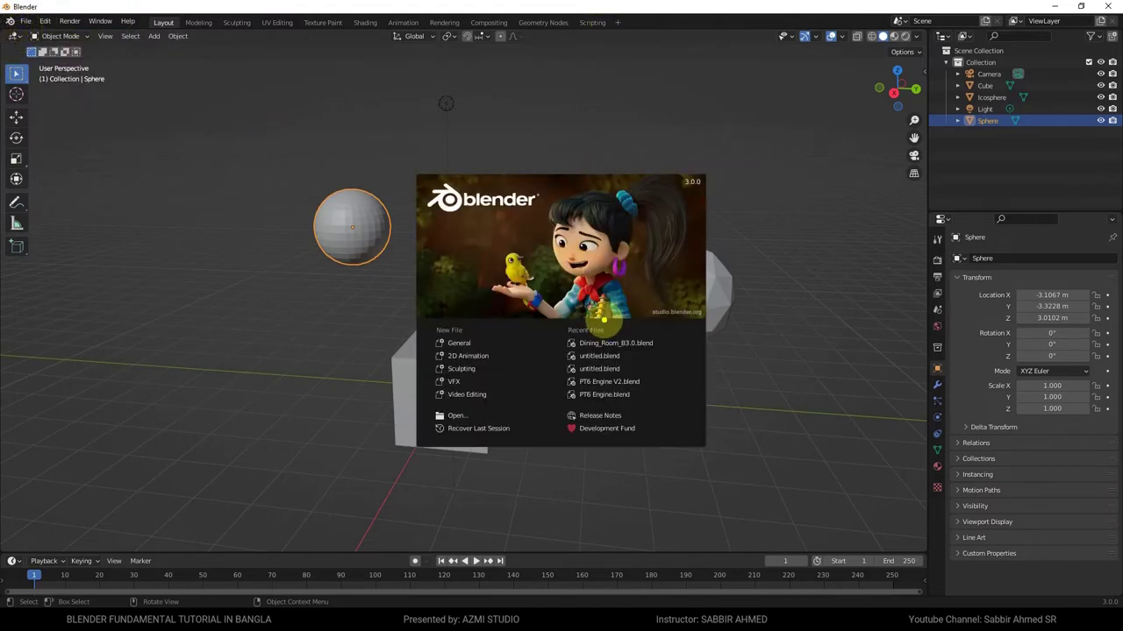
pyautogui.moveTo(603, 321)
pyautogui.mouseDown()
pyautogui.moveTo(645, 406)
pyautogui.moveTo(649, 379)
pyautogui.moveTo(635, 365)
pyautogui.moveTo(663, 349)
pyautogui.moveTo(630, 329)
pyautogui.mouseUp()
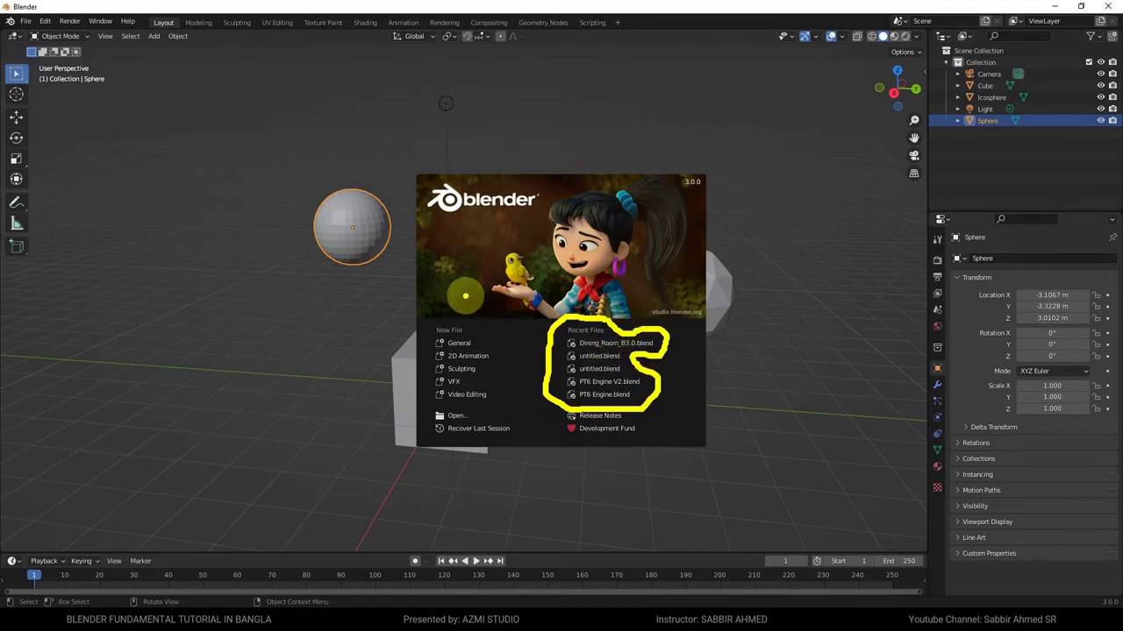
pyautogui.moveTo(465, 295); pyautogui.dragTo(548, 358)
pyautogui.moveTo(524, 317); pyautogui.dragTo(549, 358)
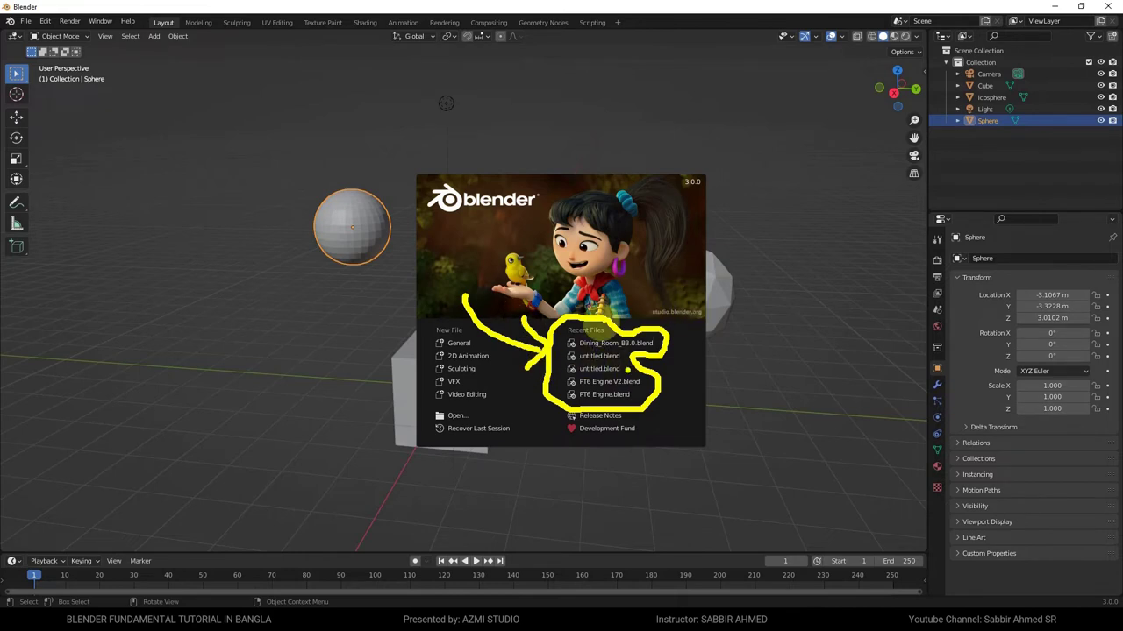
pyautogui.press('Escape')
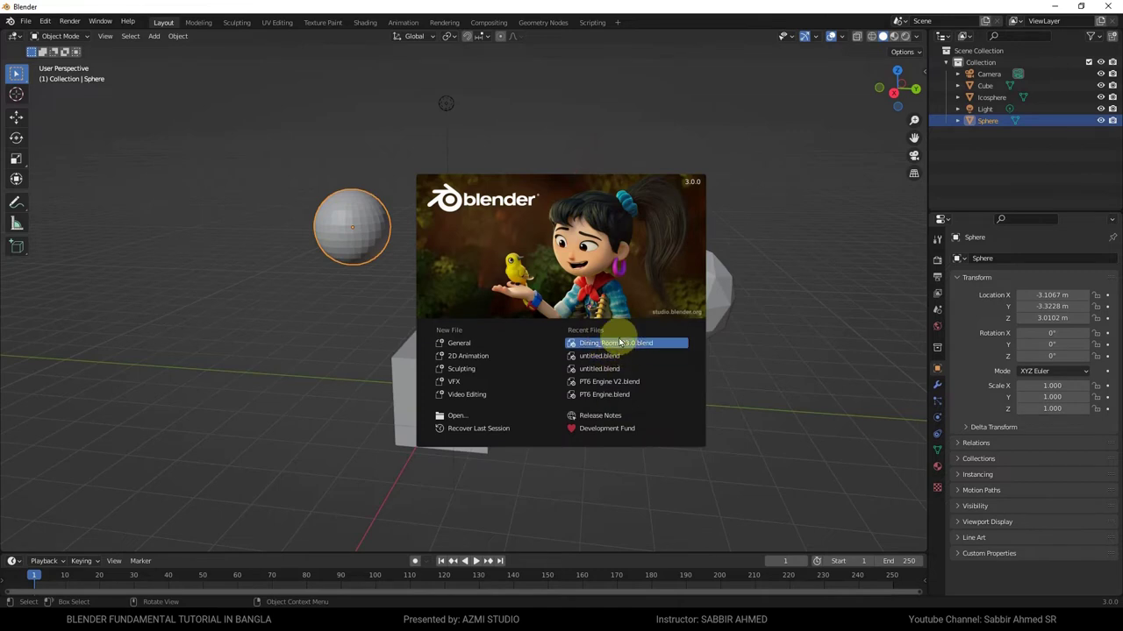
pyautogui.moveTo(631, 405)
pyautogui.mouseDown()
pyautogui.moveTo(597, 395)
pyautogui.moveTo(550, 446)
pyautogui.moveTo(641, 446)
pyautogui.moveTo(630, 402)
pyautogui.mouseUp()
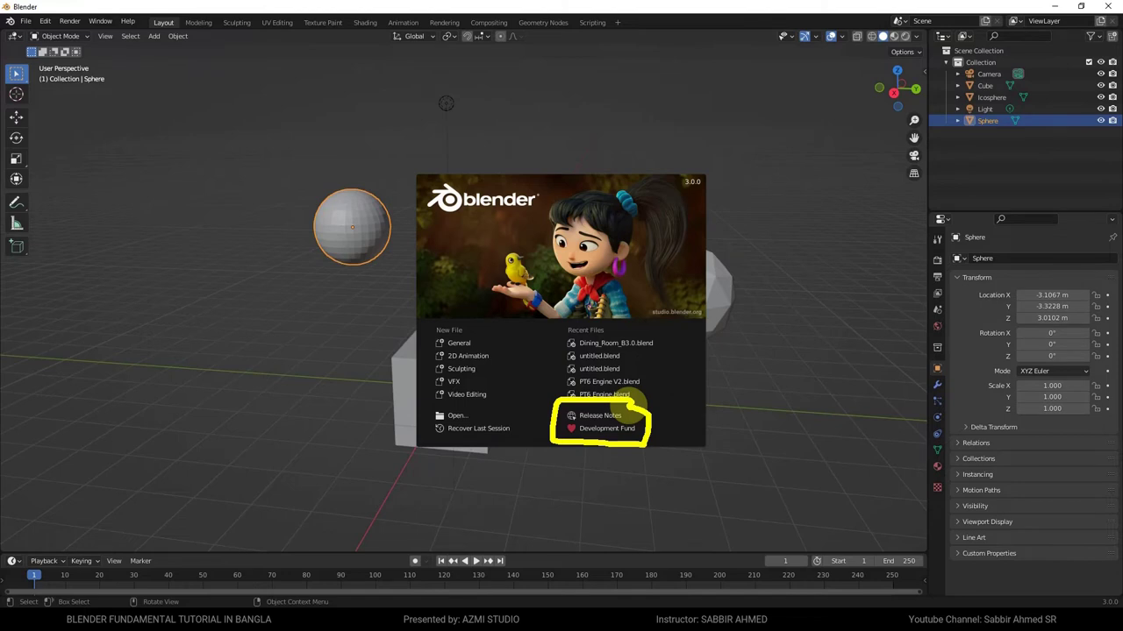
pyautogui.press('Escape')
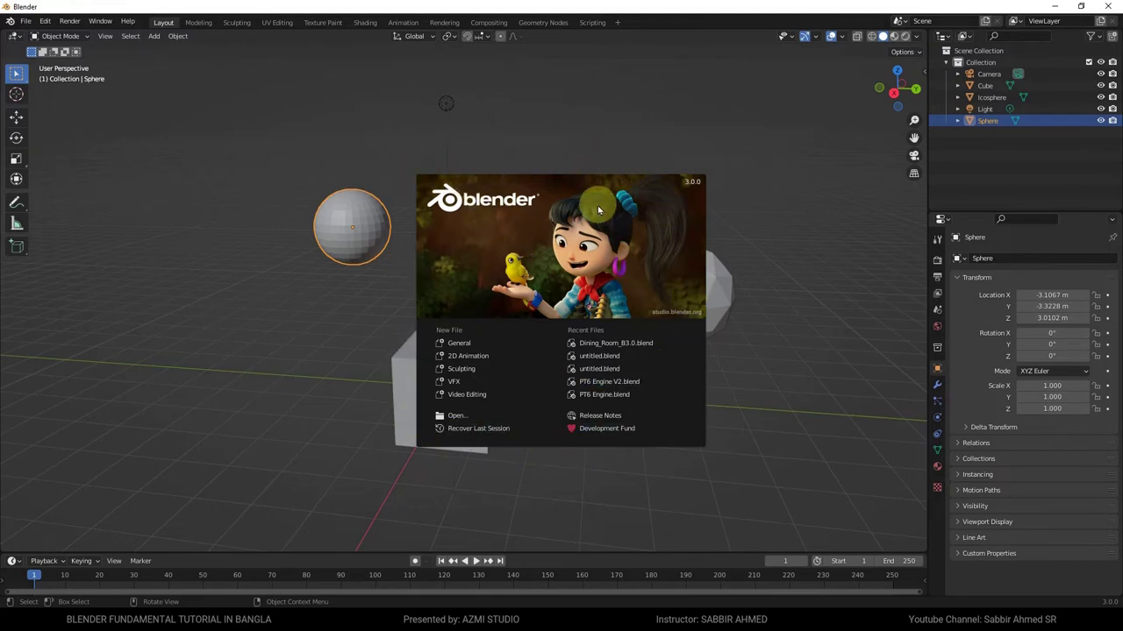
pyautogui.click(770, 259)
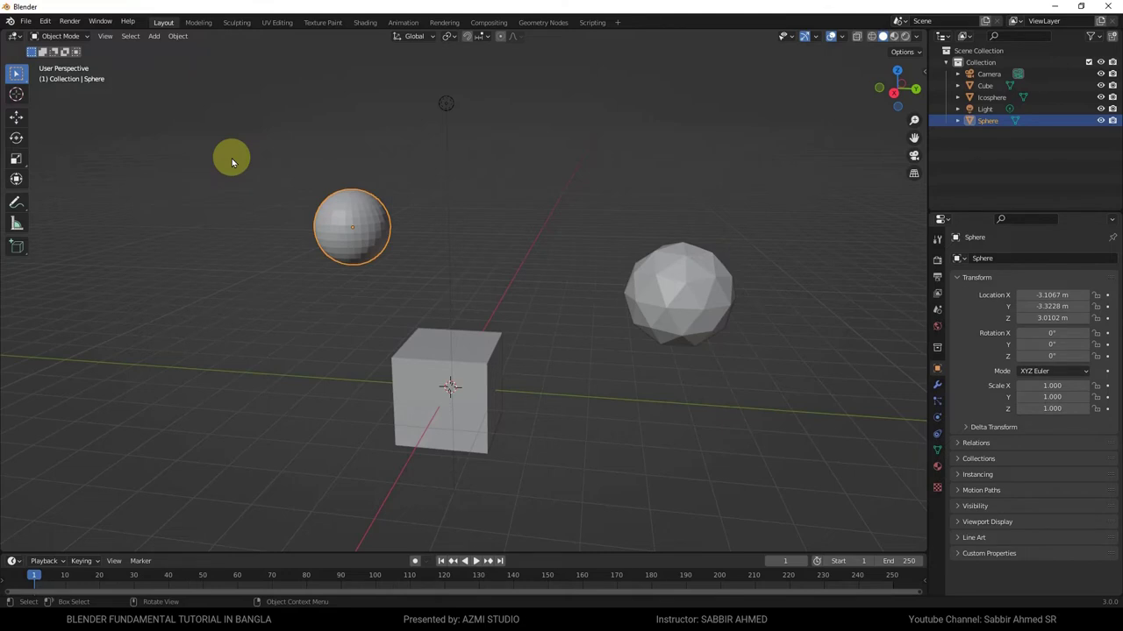
pyautogui.moveTo(951, 200)
pyautogui.mouseDown()
pyautogui.moveTo(912, 523)
pyautogui.moveTo(977, 295)
pyautogui.moveTo(975, 224)
pyautogui.mouseUp()
pyautogui.moveTo(916, 88)
pyautogui.mouseDown()
pyautogui.moveTo(890, 195)
pyautogui.moveTo(951, 105)
pyautogui.mouseUp()
pyautogui.moveTo(877, 14)
pyautogui.mouseDown()
pyautogui.moveTo(727, 25)
pyautogui.moveTo(897, 14)
pyautogui.mouseUp()
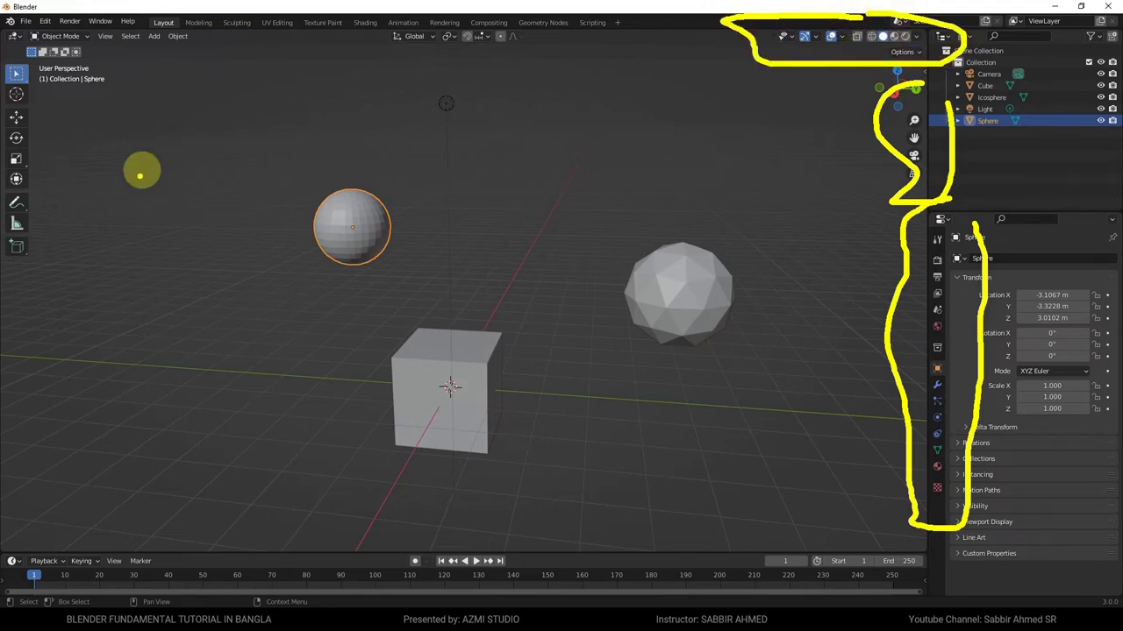
pyautogui.moveTo(19, 289)
pyautogui.mouseDown()
pyautogui.moveTo(60, 142)
pyautogui.moveTo(17, 79)
pyautogui.moveTo(30, 301)
pyautogui.moveTo(42, 304)
pyautogui.mouseUp()
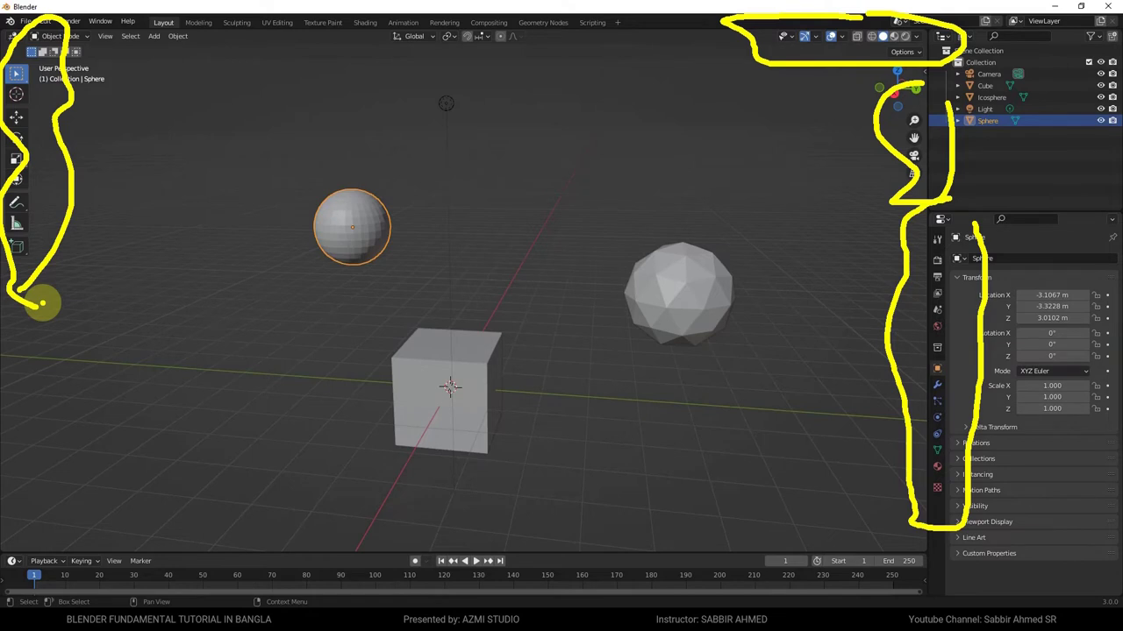
pyautogui.press('Escape')
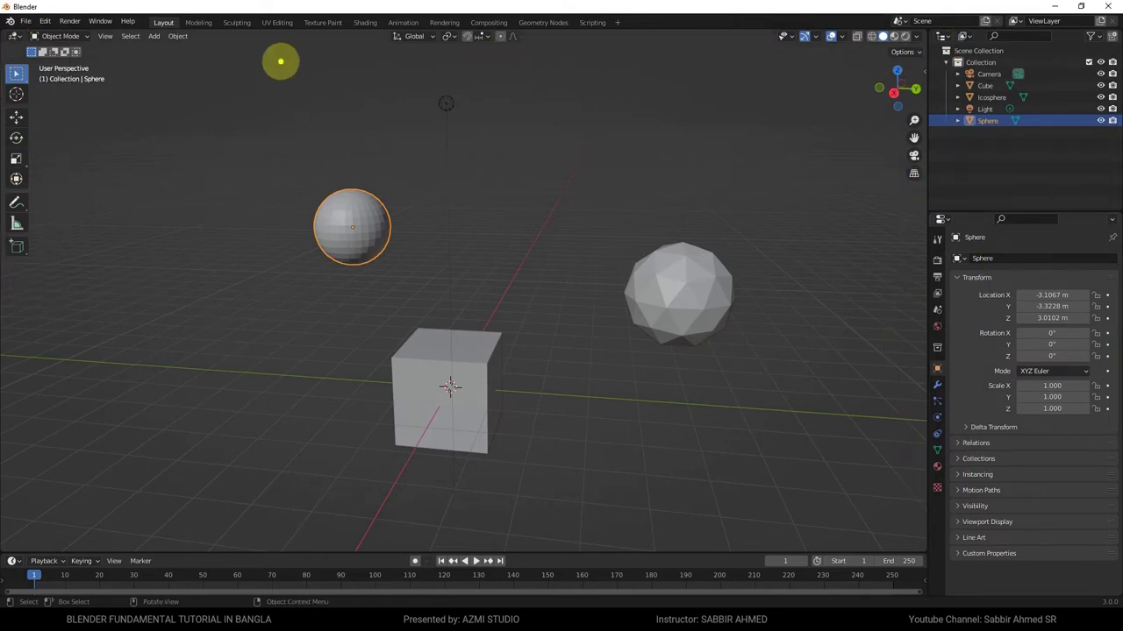
pyautogui.moveTo(281, 62)
pyautogui.mouseDown()
pyautogui.moveTo(671, 13)
pyautogui.moveTo(298, 24)
pyautogui.moveTo(234, 46)
pyautogui.mouseUp()
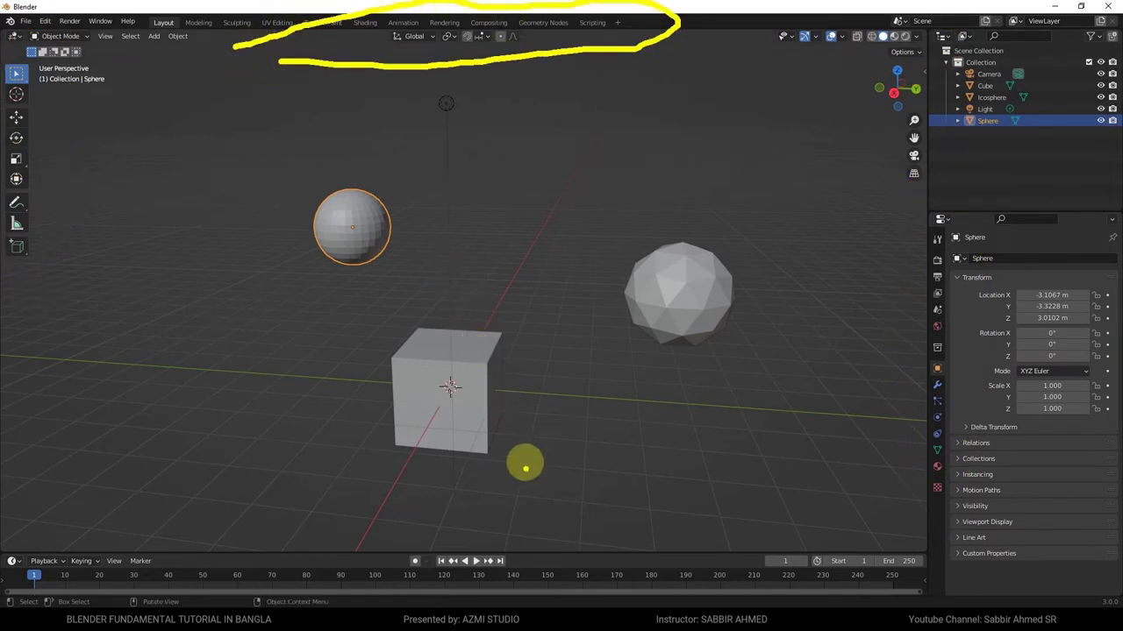
pyautogui.moveTo(521, 514)
pyautogui.mouseDown()
pyautogui.moveTo(414, 532)
pyautogui.moveTo(531, 584)
pyautogui.mouseUp()
pyautogui.press('Escape')
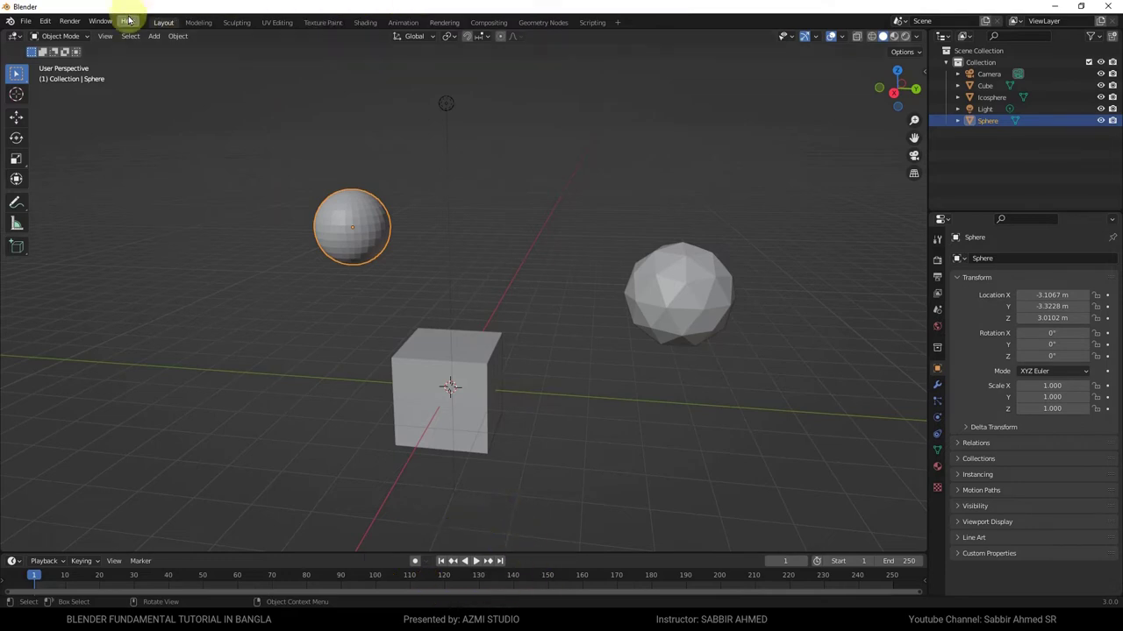
# Open Edit > Preferences, centre the window, and select the Interface Resolution Scale field.
pyautogui.click(46, 21)
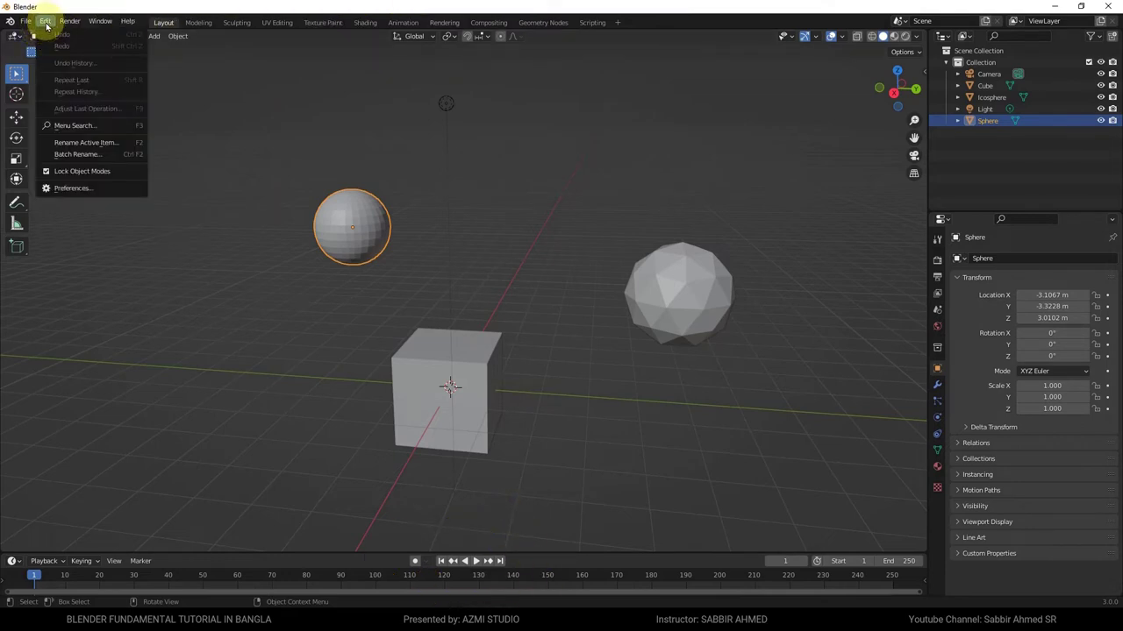
pyautogui.click(77, 187)
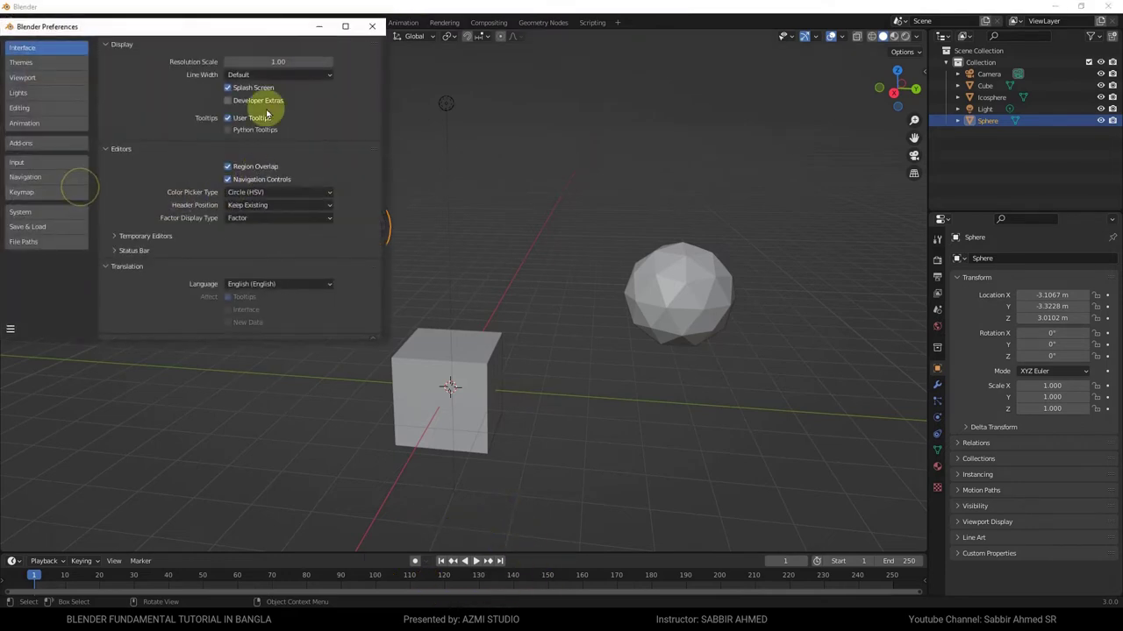
pyautogui.moveTo(233, 30)
pyautogui.mouseDown()
pyautogui.moveTo(556, 105)
pyautogui.moveTo(602, 120)
pyautogui.moveTo(613, 144)
pyautogui.mouseUp()
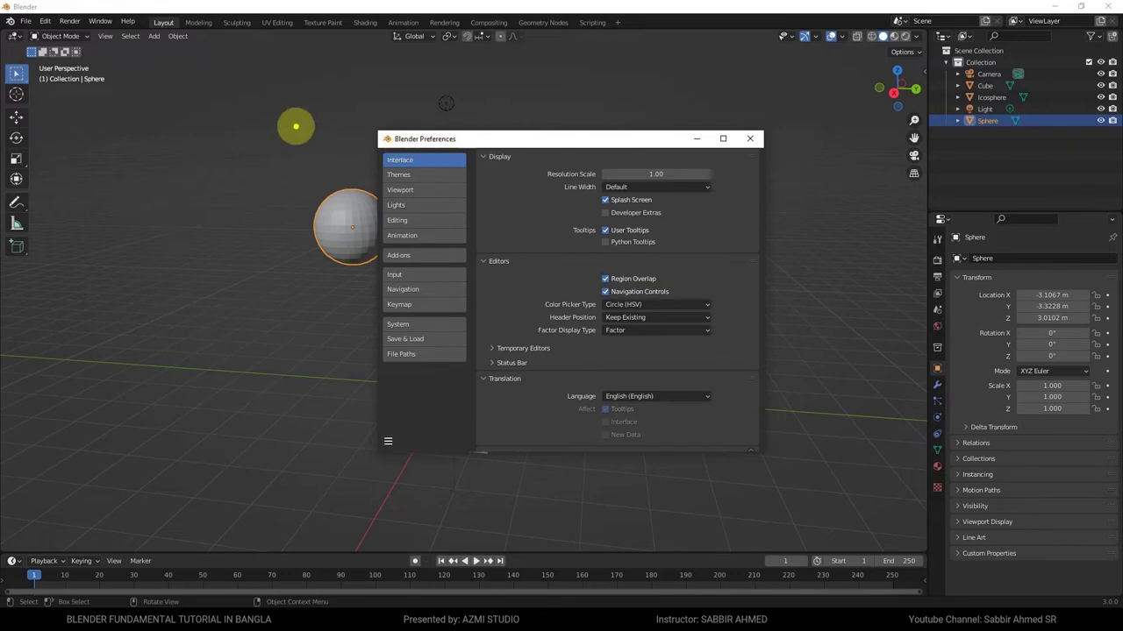
pyautogui.moveTo(296, 127)
pyautogui.mouseDown()
pyautogui.moveTo(348, 154)
pyautogui.moveTo(421, 155)
pyautogui.moveTo(377, 147)
pyautogui.mouseUp()
pyautogui.moveTo(670, 156); pyautogui.dragTo(752, 175)
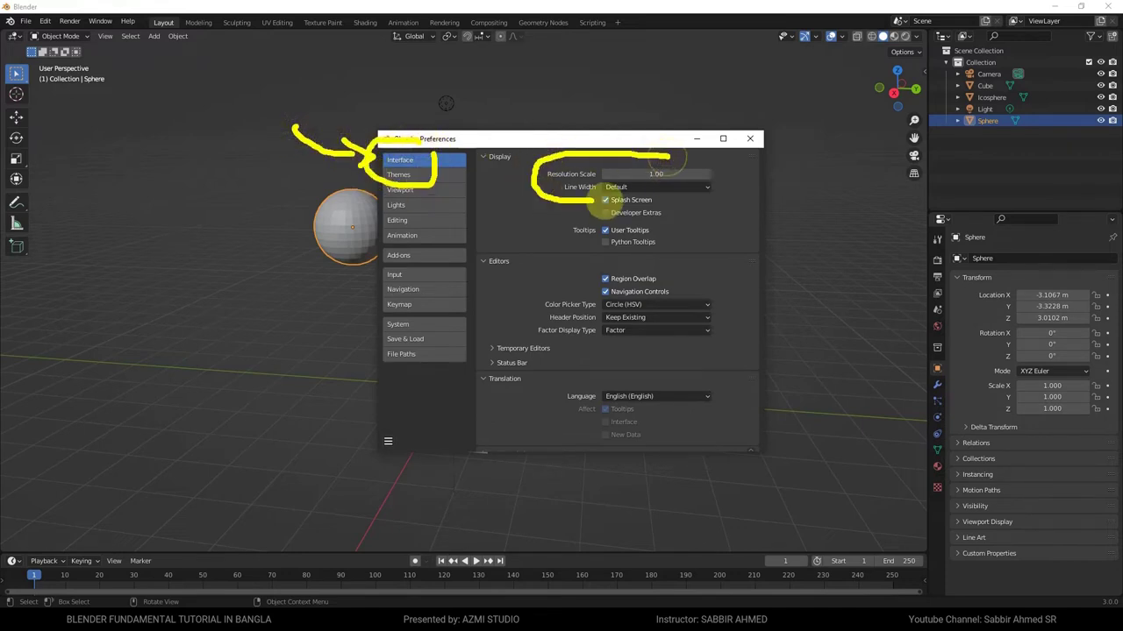
pyautogui.moveTo(651, 96); pyautogui.dragTo(649, 160)
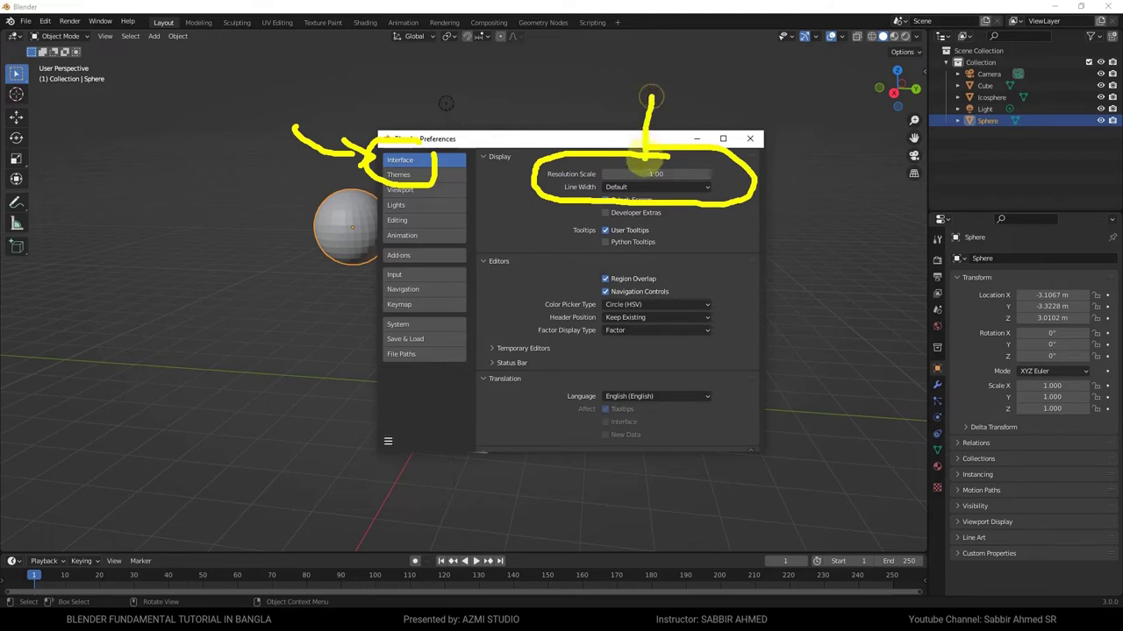
pyautogui.press('Escape')
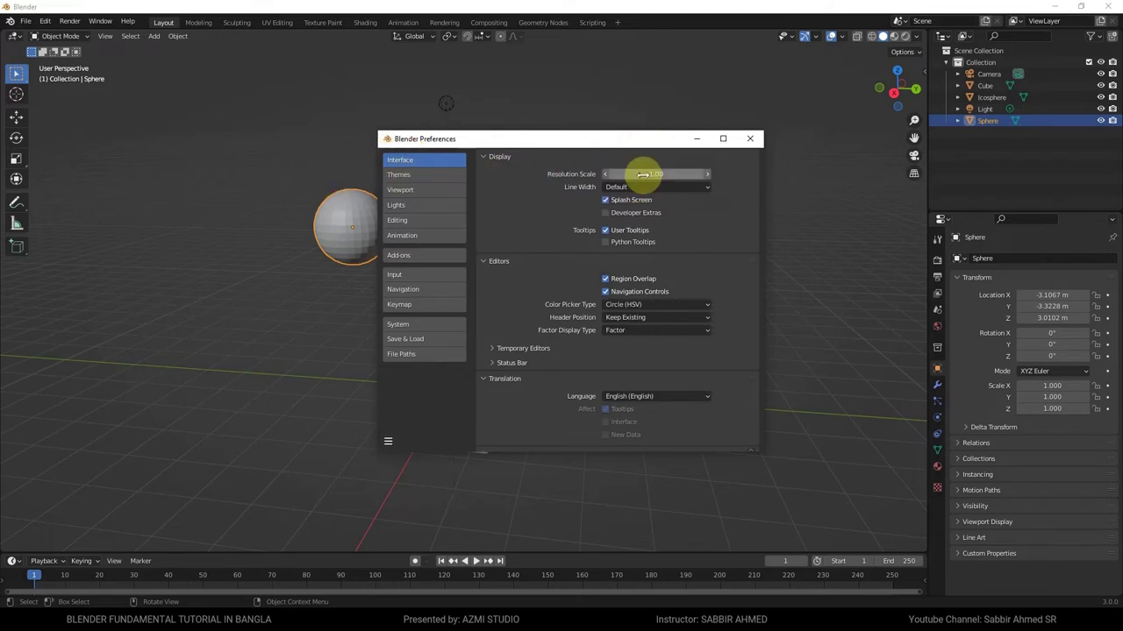
pyautogui.click(643, 174)
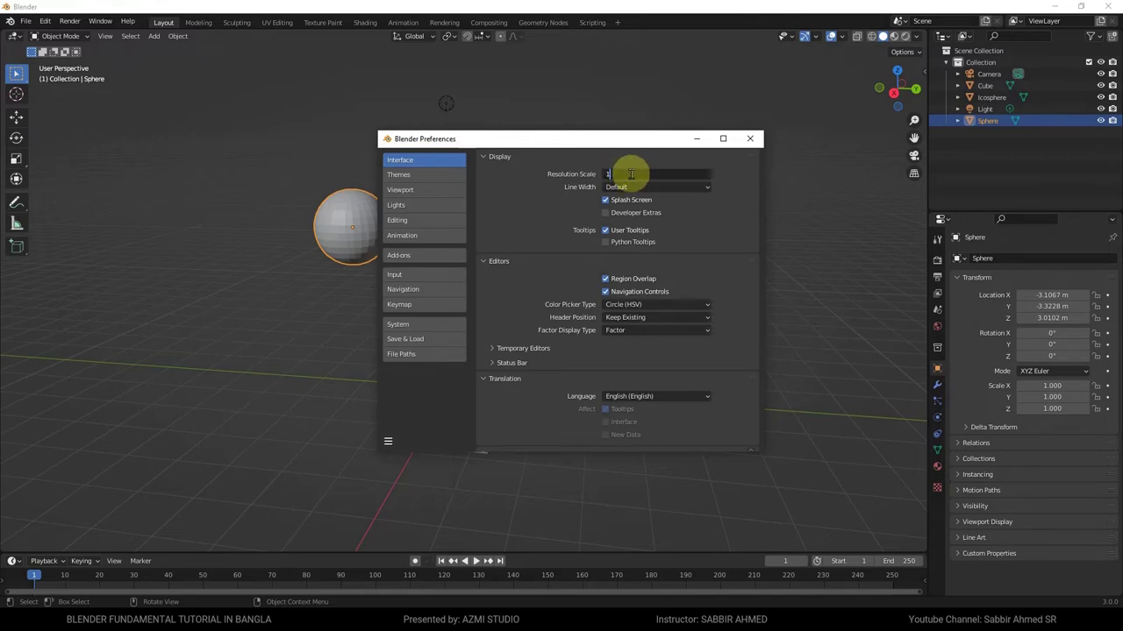
pyautogui.write('.5')
# Set the Resolution Scale to 1.50, then enlarge it to 2.00.
pyautogui.press('Return')
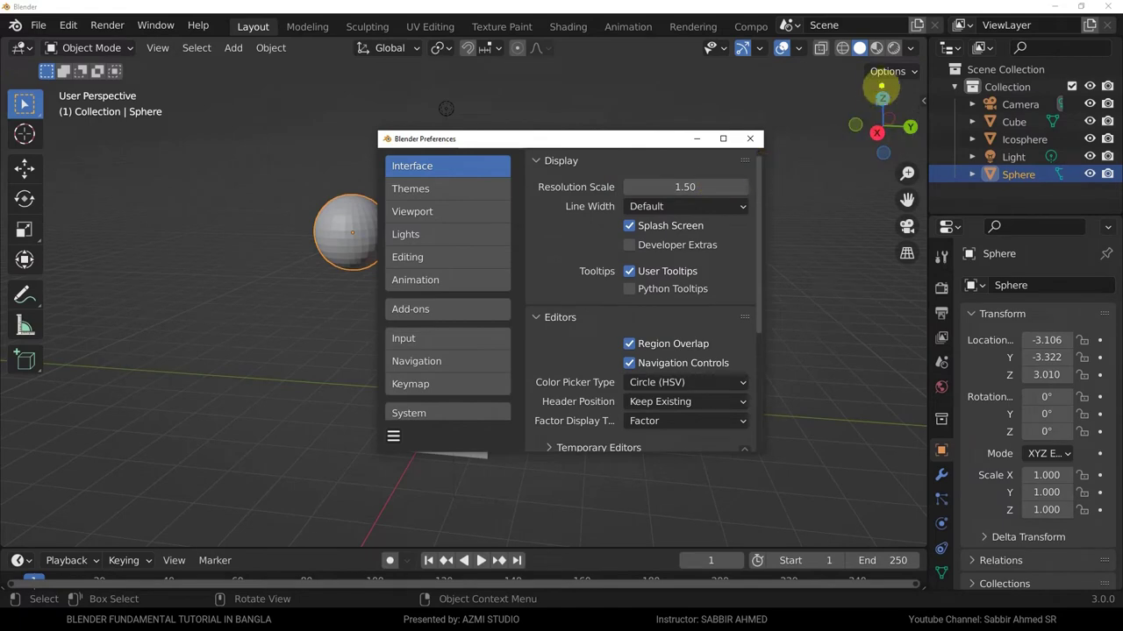
pyautogui.moveTo(877, 83)
pyautogui.mouseDown()
pyautogui.moveTo(862, 209)
pyautogui.moveTo(911, 81)
pyautogui.mouseUp()
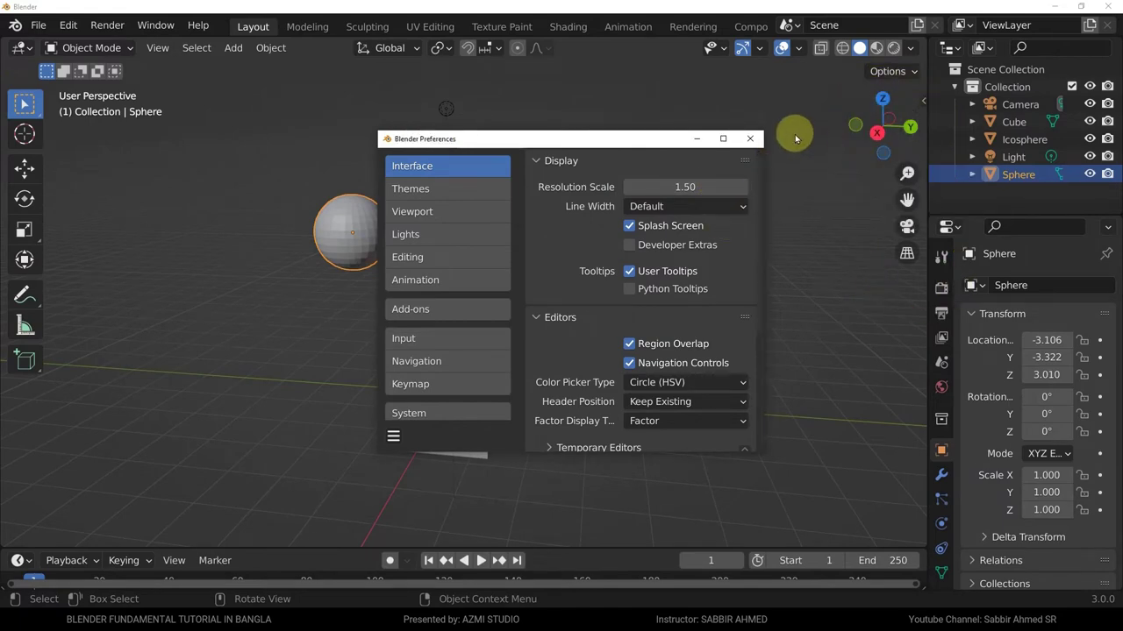
pyautogui.click(685, 187)
pyautogui.write('2')
pyautogui.press('Return')
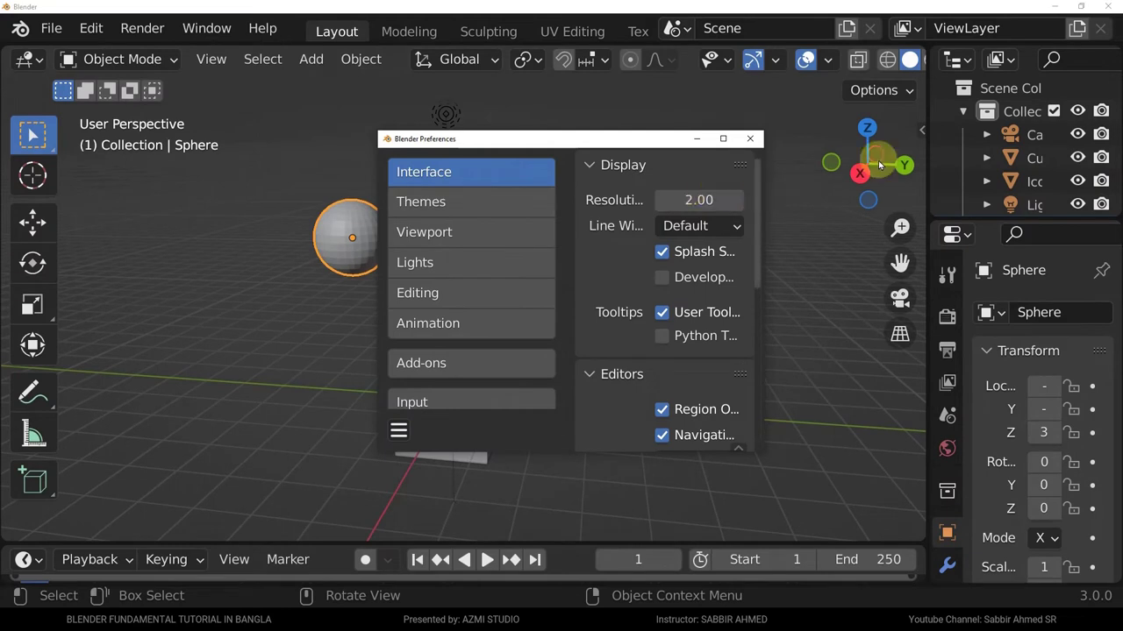
pyautogui.moveTo(881, 92)
pyautogui.mouseDown()
pyautogui.moveTo(920, 198)
pyautogui.moveTo(895, 112)
pyautogui.mouseUp()
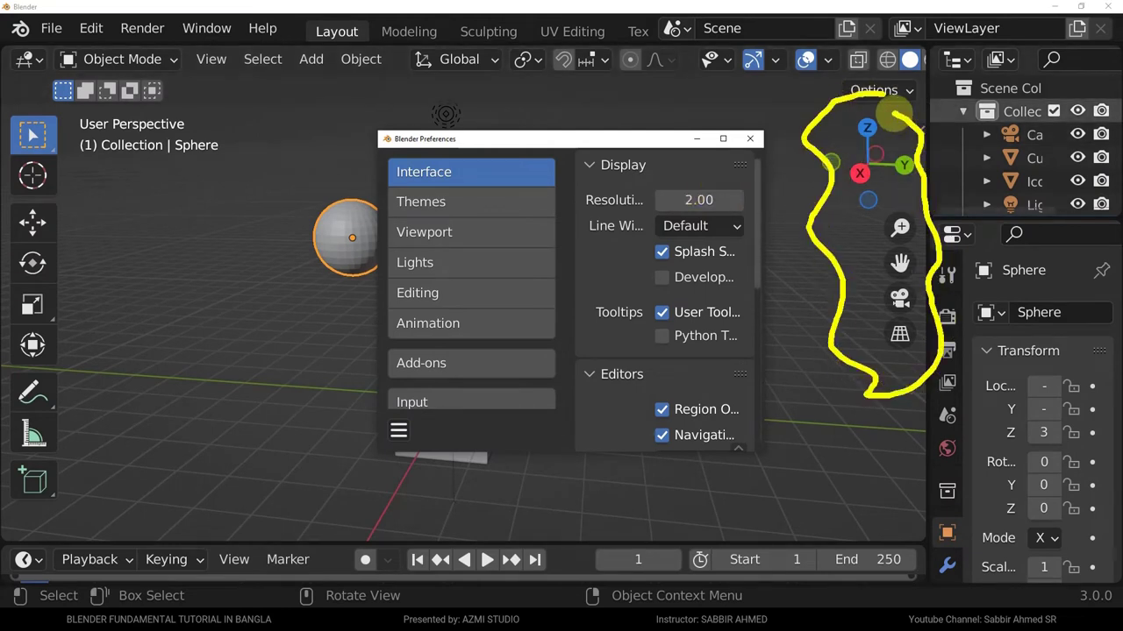
pyautogui.moveTo(54, 478); pyautogui.dragTo(37, 95)
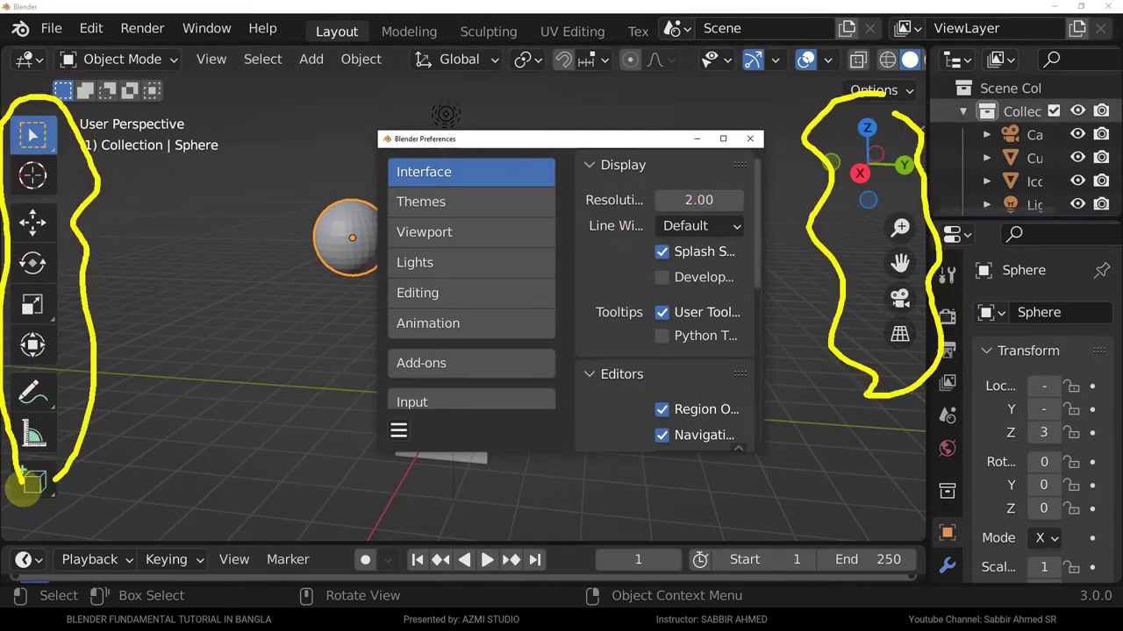
pyautogui.press('Escape')
# Shrink the Resolution Scale to a much smaller value by entering 0.5.
pyautogui.click(699, 200)
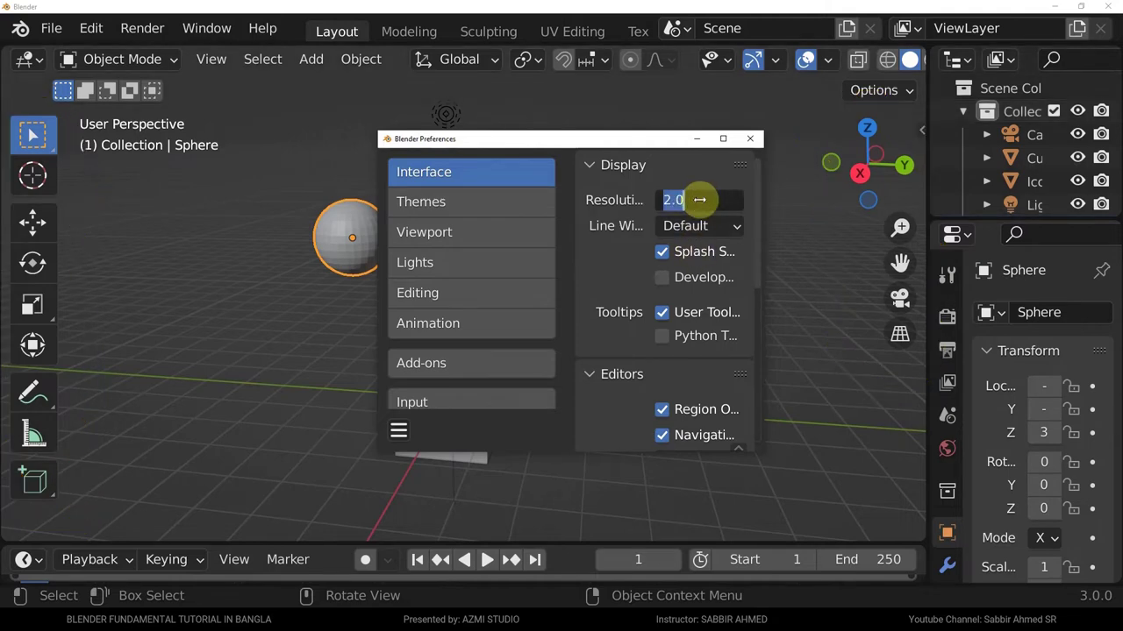
pyautogui.write('0.5')
pyautogui.press('Return')
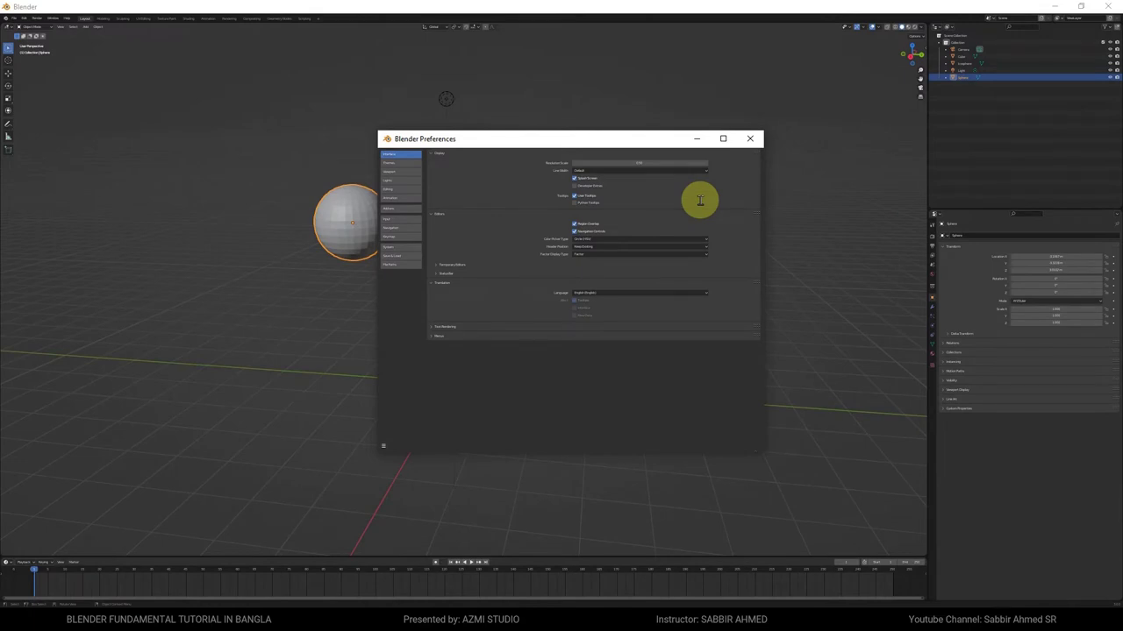
pyautogui.click(644, 168)
pyautogui.press('Return')
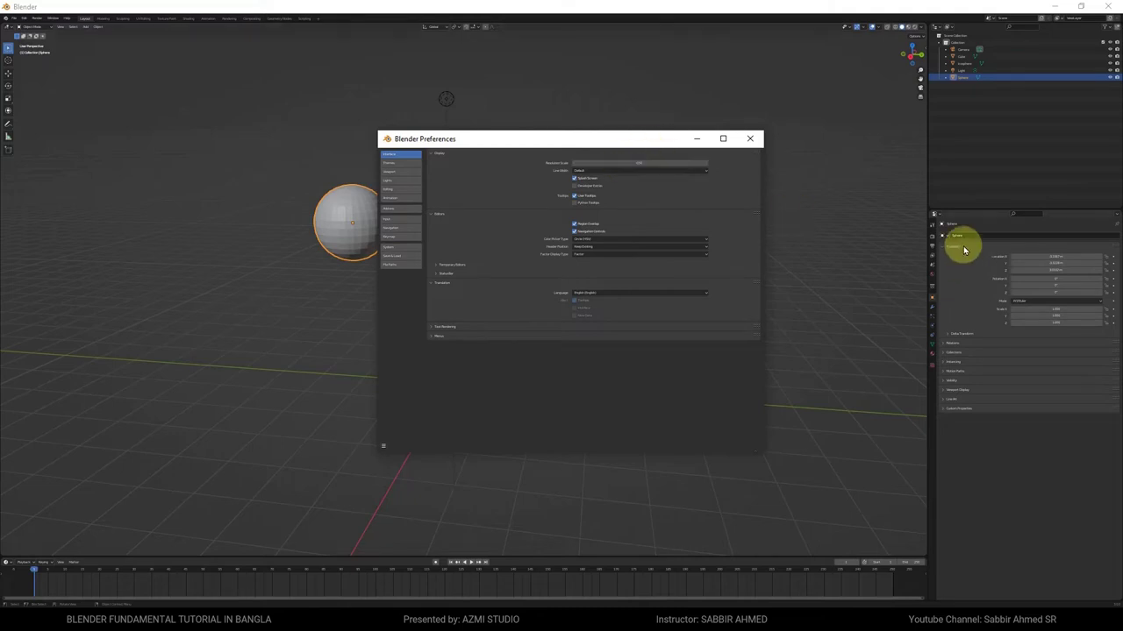
pyautogui.moveTo(947, 198)
pyautogui.mouseDown()
pyautogui.moveTo(904, 271)
pyautogui.moveTo(965, 359)
pyautogui.moveTo(970, 183)
pyautogui.mouseUp()
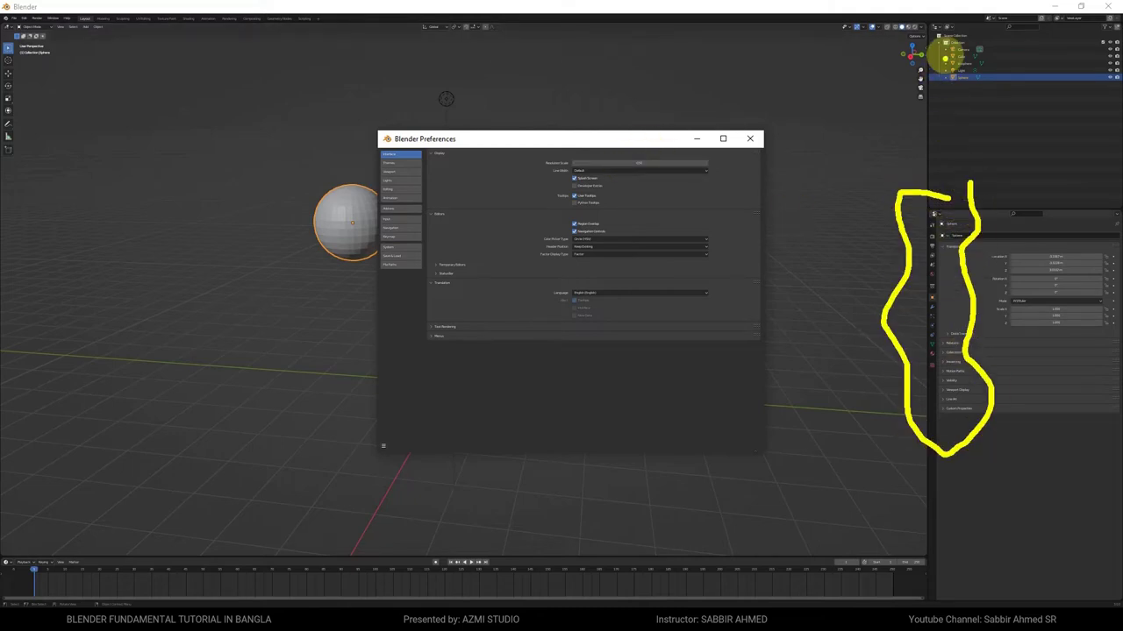
pyautogui.moveTo(948, 58)
pyautogui.mouseDown()
pyautogui.moveTo(883, 136)
pyautogui.moveTo(932, 45)
pyautogui.mouseUp()
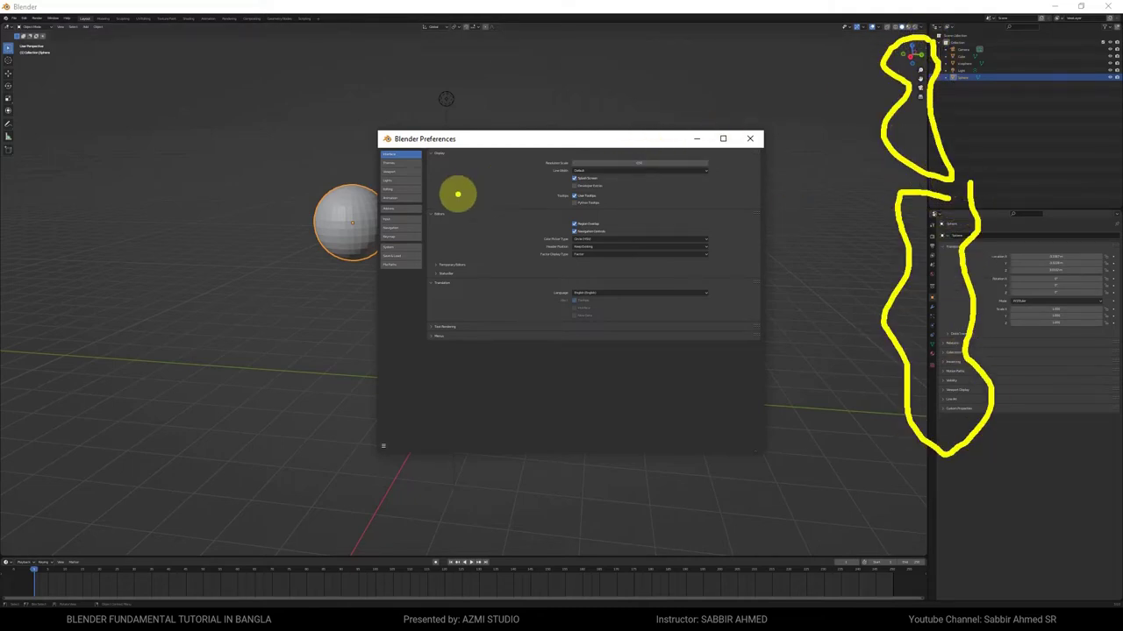
pyautogui.press('Escape')
# Reset the Resolution Scale to 1.0, settle on 1.20, and open the preferences save options.
pyautogui.click(672, 162)
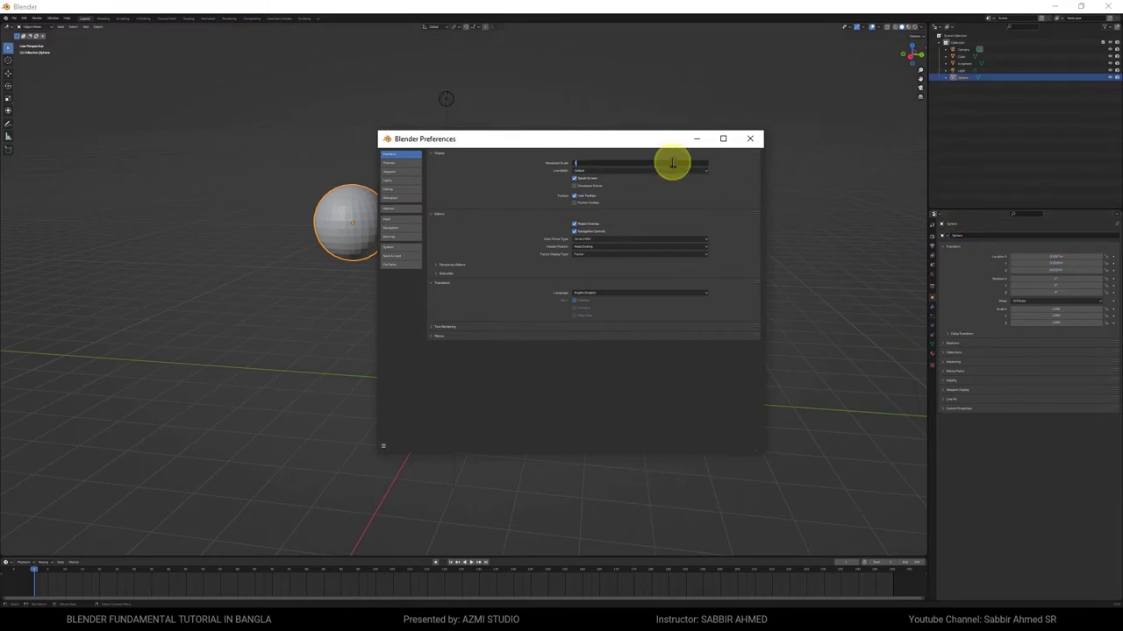
pyautogui.write('1')
pyautogui.press('Return')
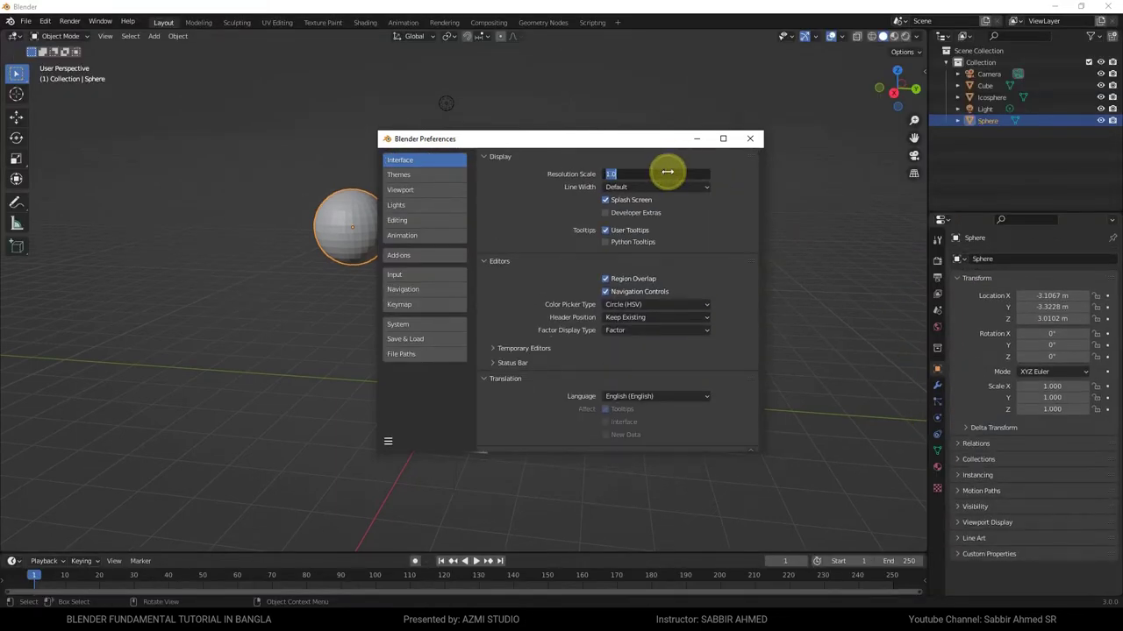
pyautogui.write('1')
pyautogui.press('Return')
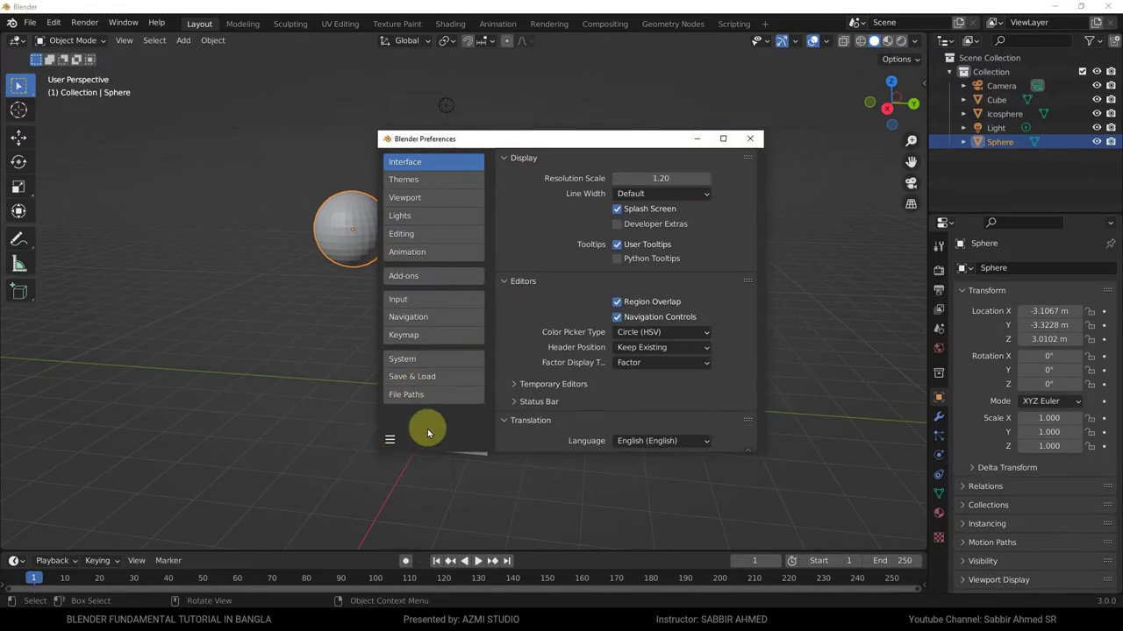
pyautogui.moveTo(405, 423); pyautogui.dragTo(412, 429)
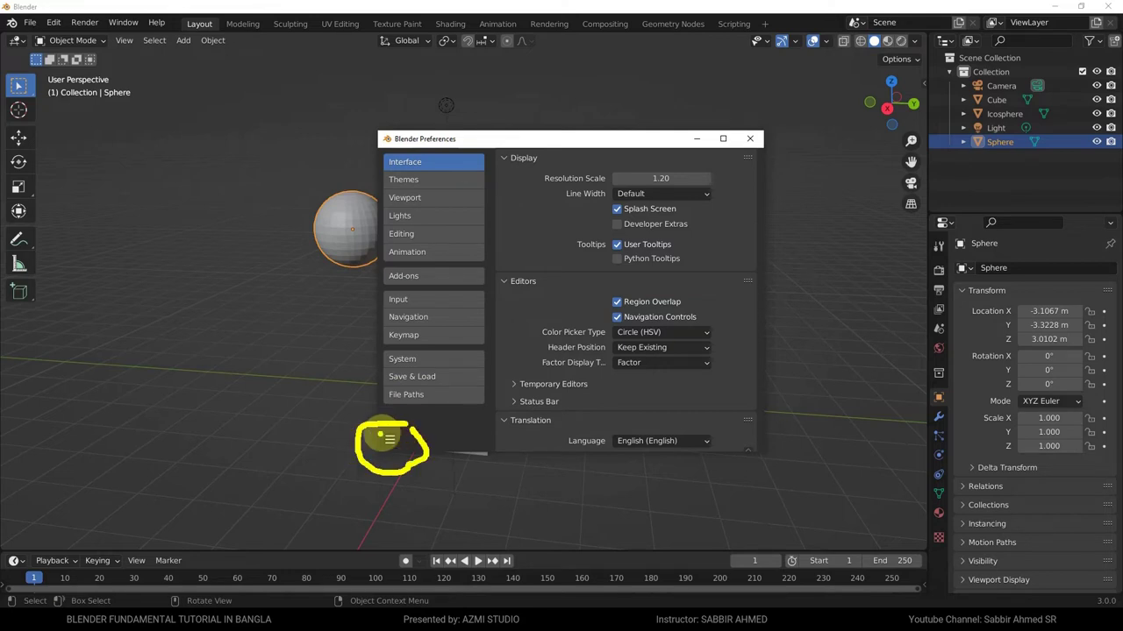
pyautogui.click(391, 439)
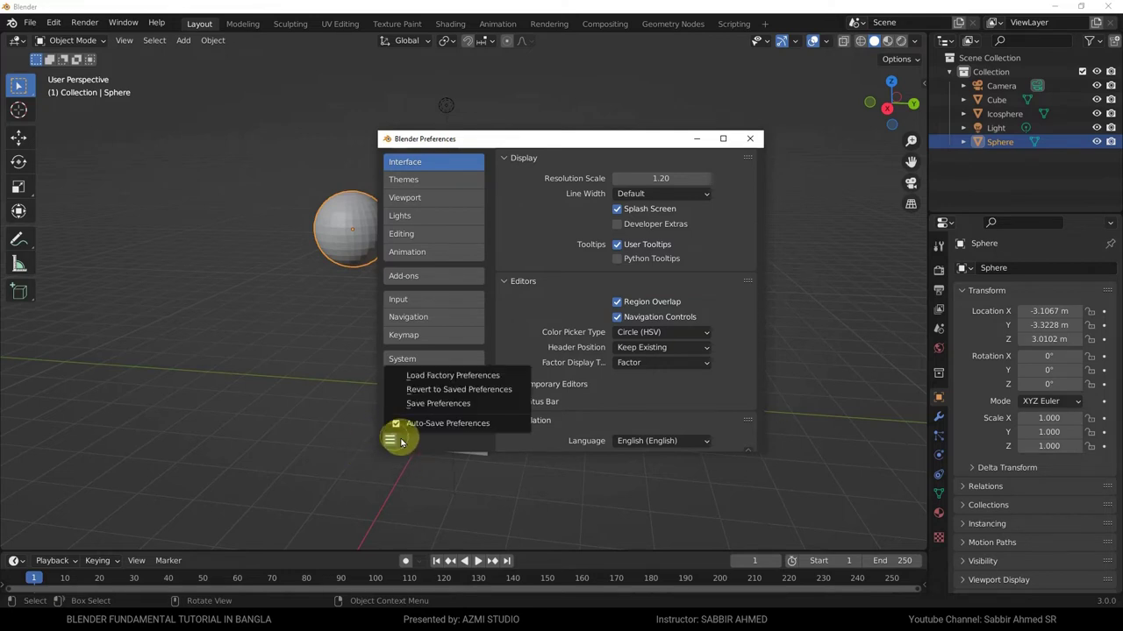
# Confirm Auto-Save Preferences is enabled in the Preferences save menu, then dismiss the menu.
pyautogui.click(391, 441)
pyautogui.click(392, 442)
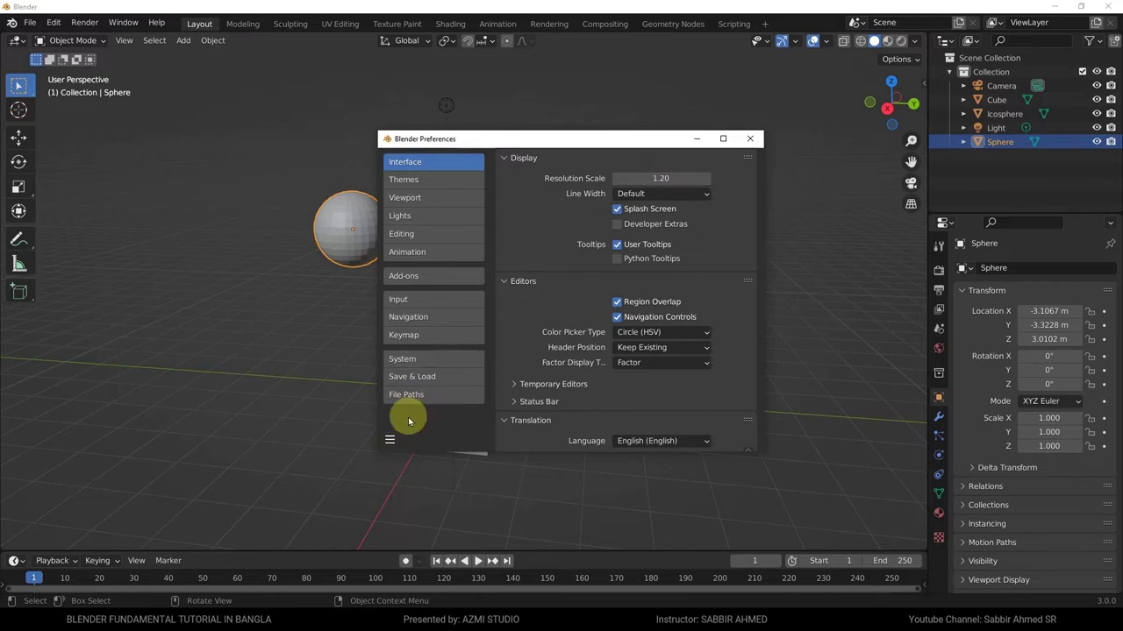
pyautogui.click(390, 439)
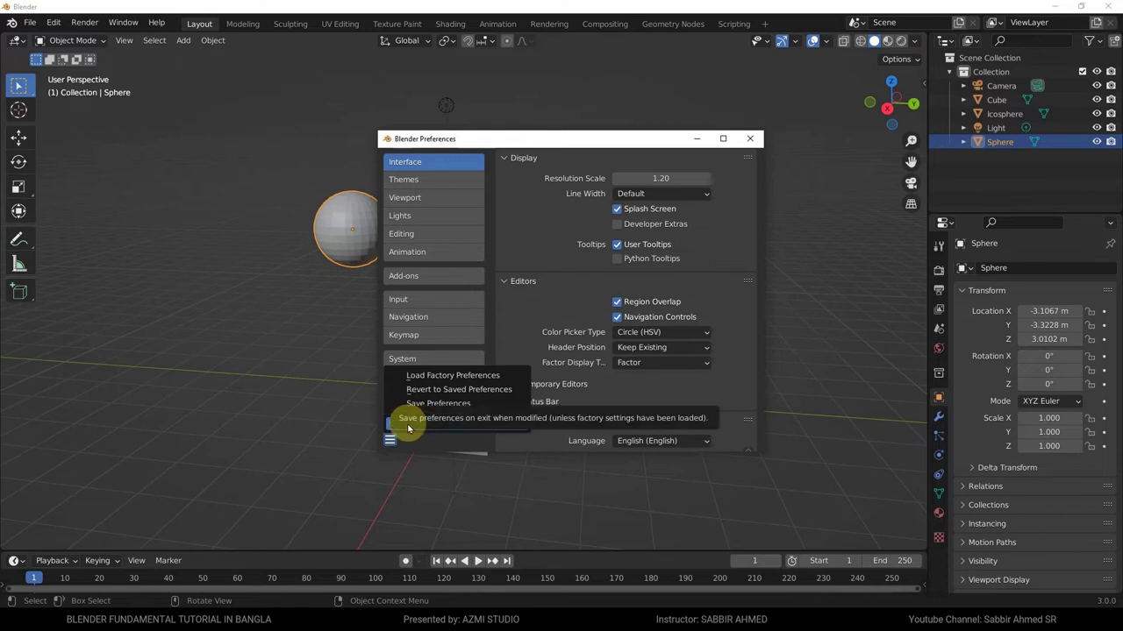
pyautogui.click(359, 452)
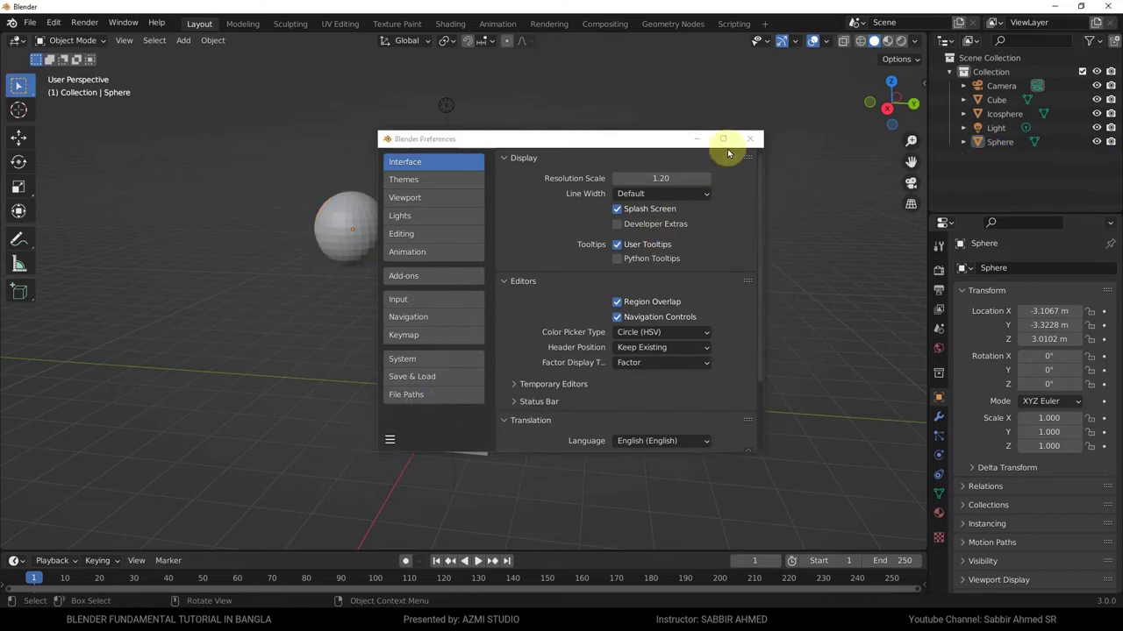
# Close the Preferences window and return to the main layout with the cube, icosphere and UV sphere.
pyautogui.click(747, 139)
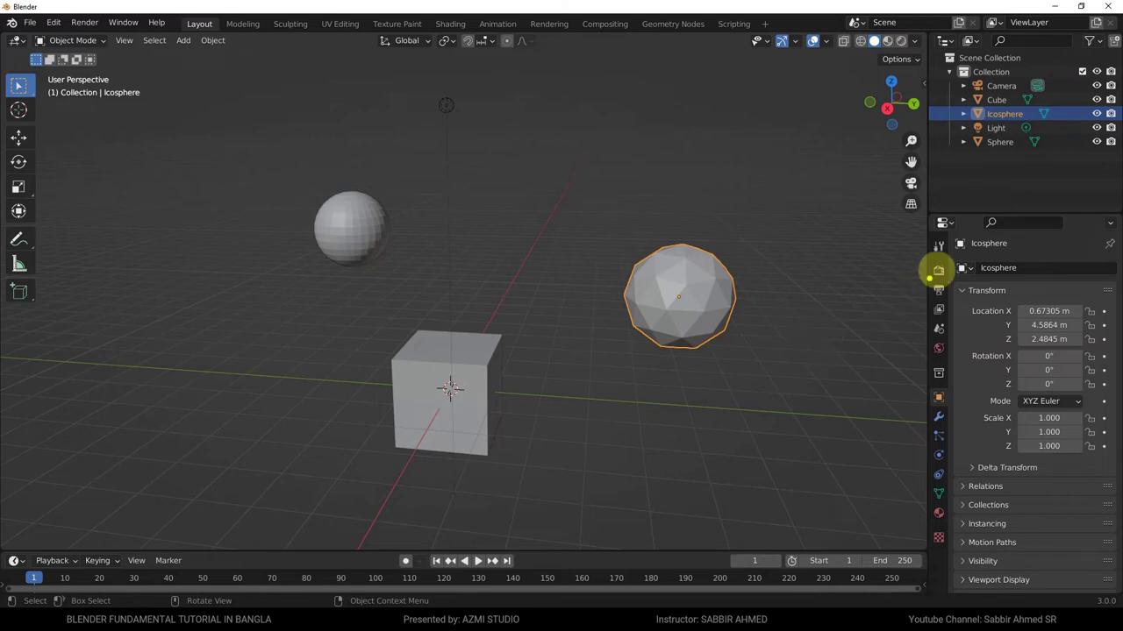
pyautogui.moveTo(963, 204)
pyautogui.mouseDown()
pyautogui.moveTo(895, 233)
pyautogui.moveTo(937, 544)
pyautogui.moveTo(930, 130)
pyautogui.mouseUp()
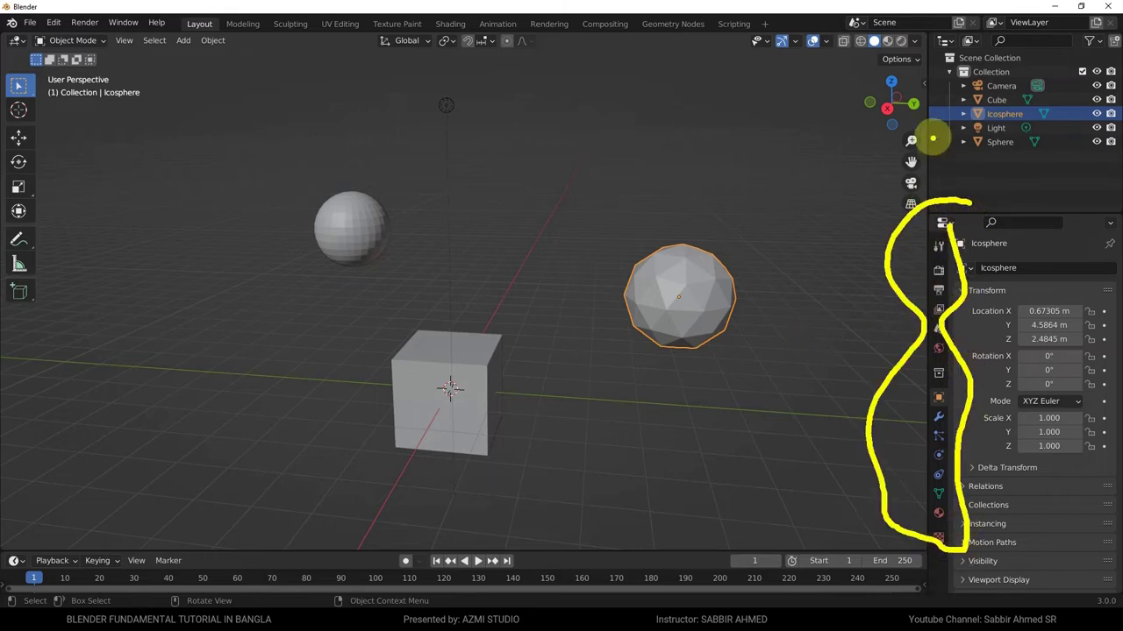
pyautogui.moveTo(561, 28); pyautogui.dragTo(542, 35)
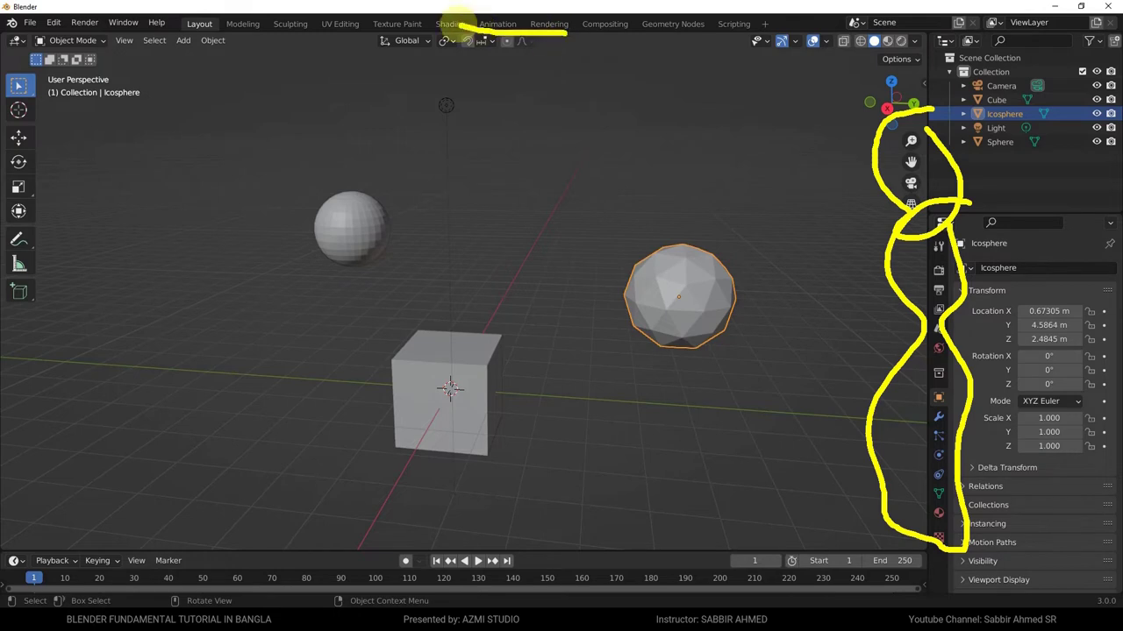
pyautogui.moveTo(35, 307); pyautogui.dragTo(46, 318)
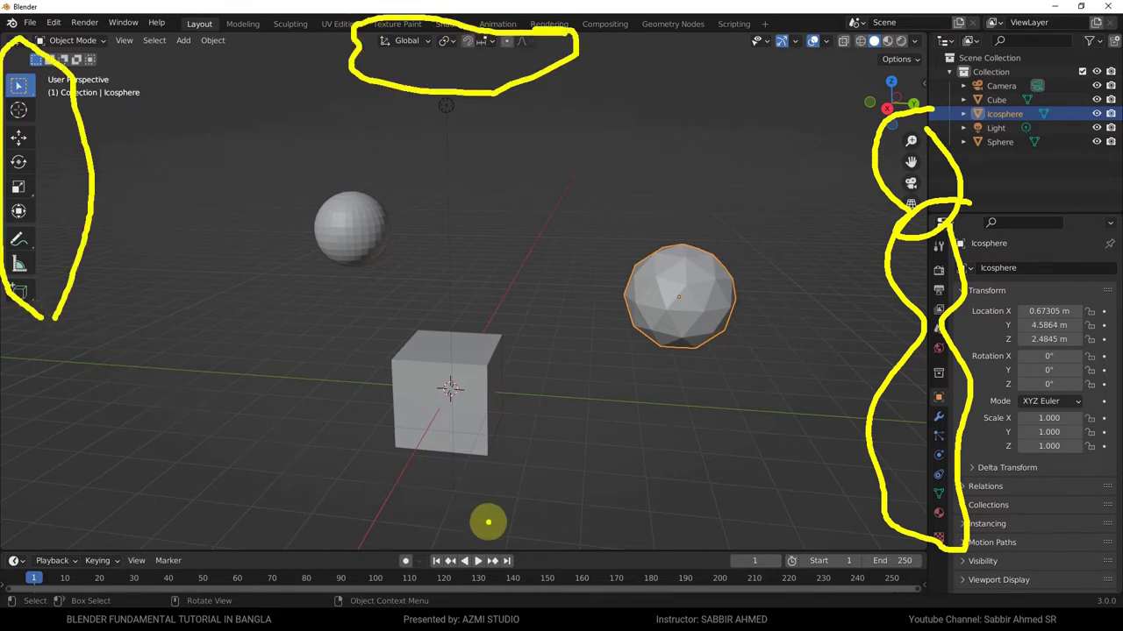
pyautogui.moveTo(488, 521)
pyautogui.mouseDown()
pyautogui.moveTo(375, 538)
pyautogui.moveTo(498, 579)
pyautogui.moveTo(527, 551)
pyautogui.moveTo(463, 532)
pyautogui.moveTo(466, 515)
pyautogui.mouseUp()
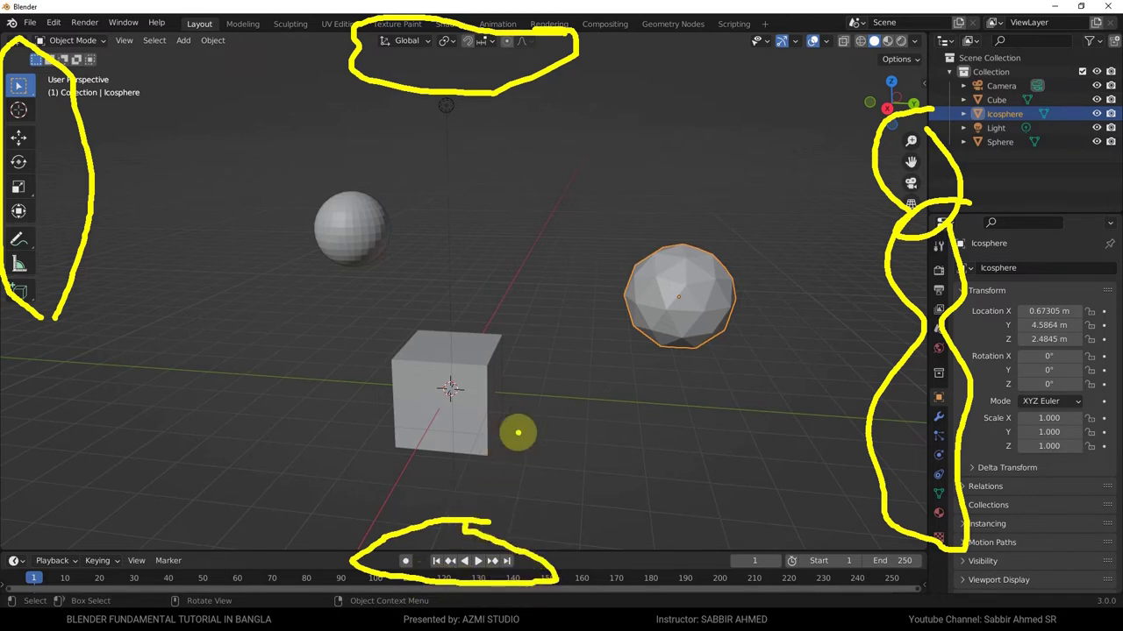
pyautogui.press('Escape')
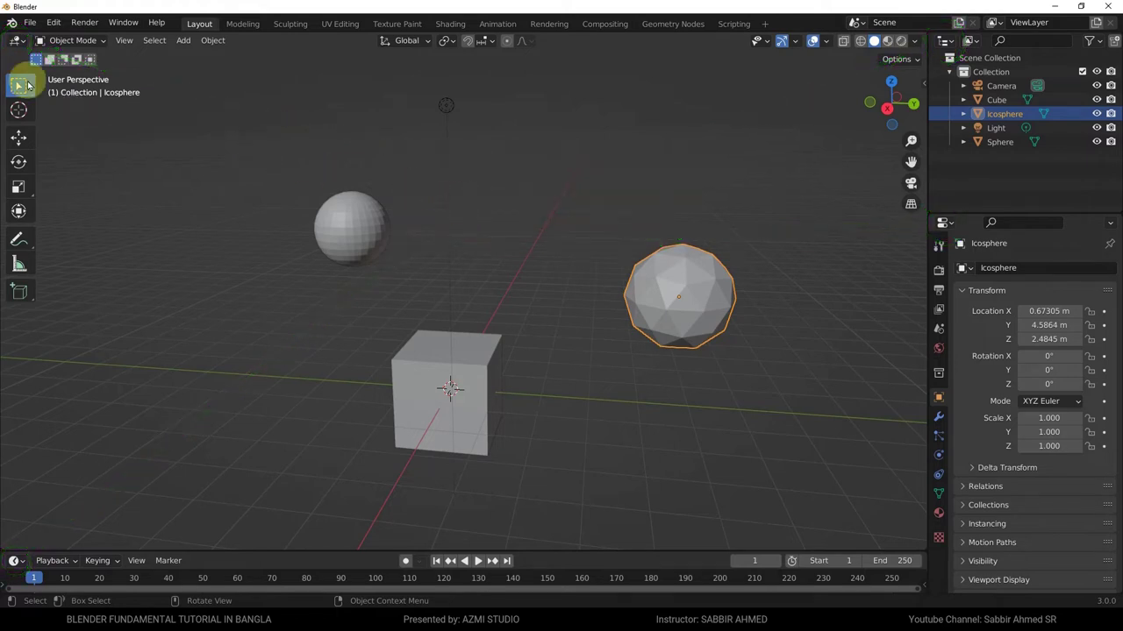
pyautogui.click(18, 42)
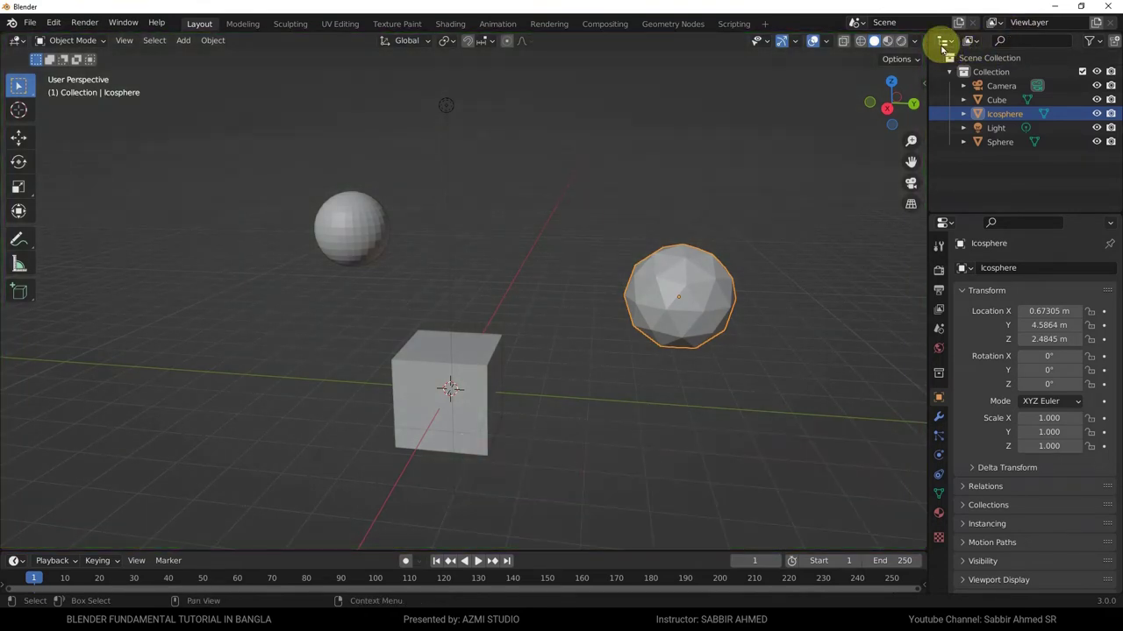
pyautogui.click(943, 43)
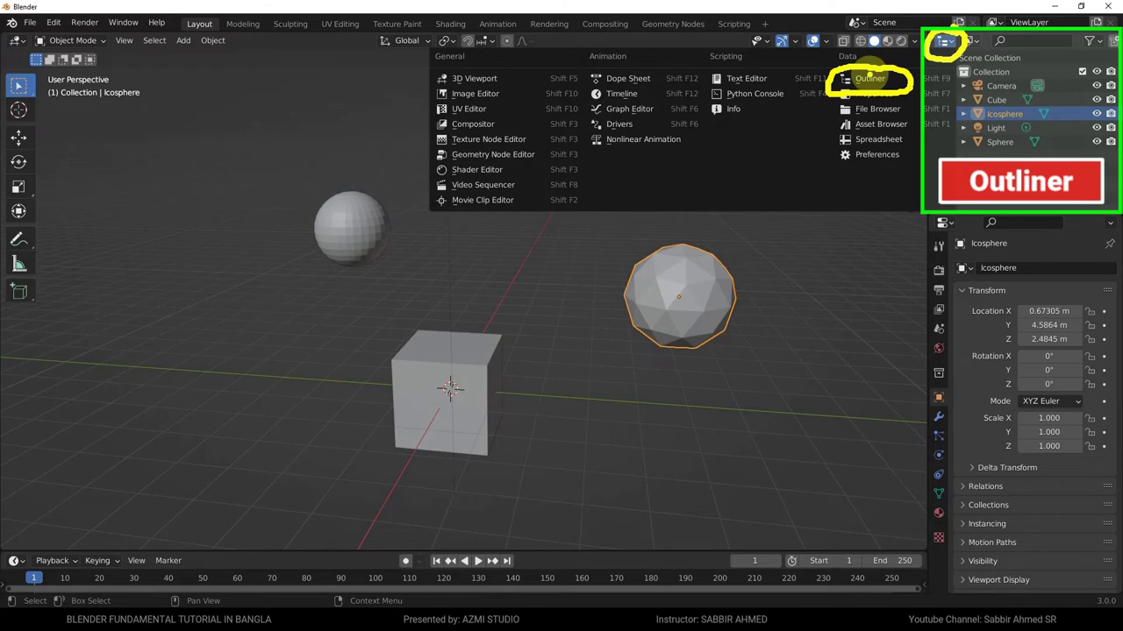
pyautogui.click(969, 40)
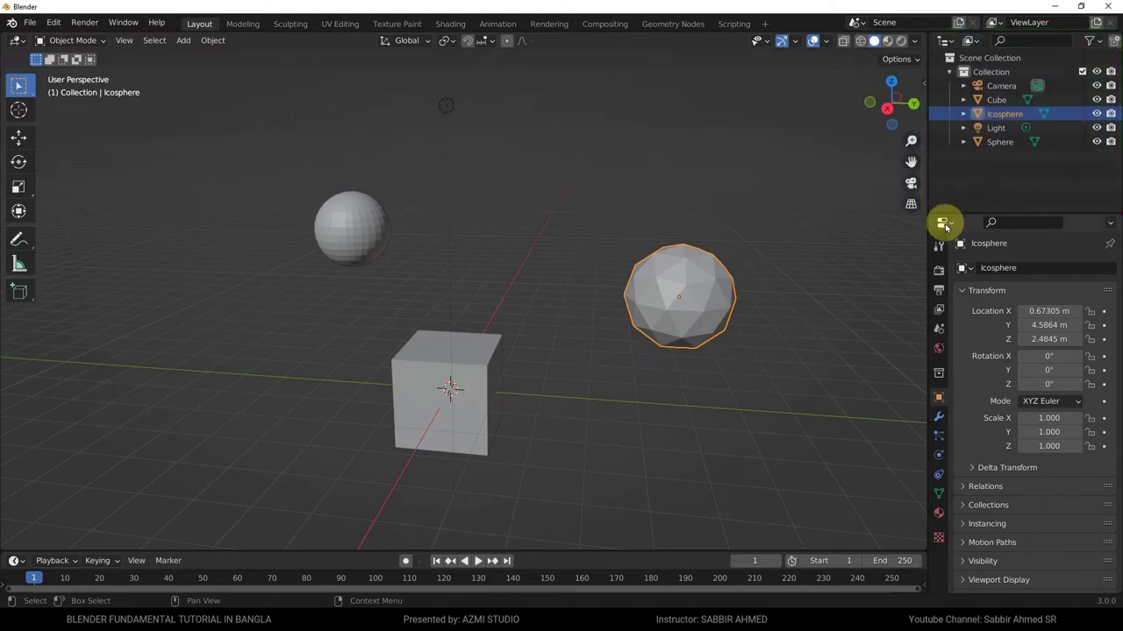
pyautogui.click(943, 224)
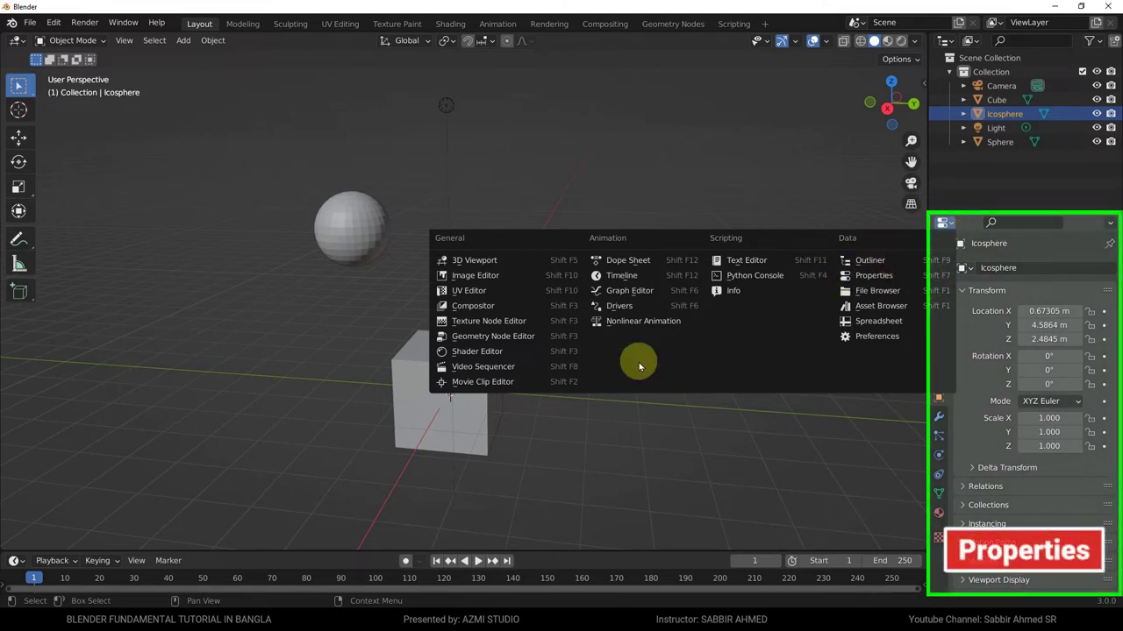
pyautogui.click(13, 563)
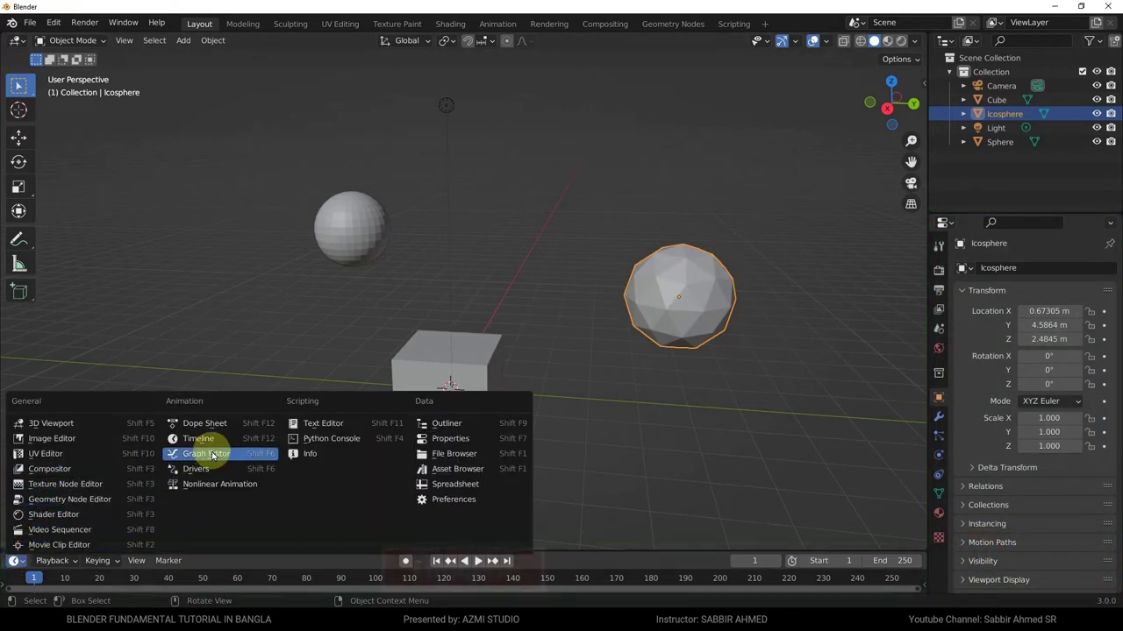
pyautogui.moveTo(223, 441); pyautogui.dragTo(220, 409)
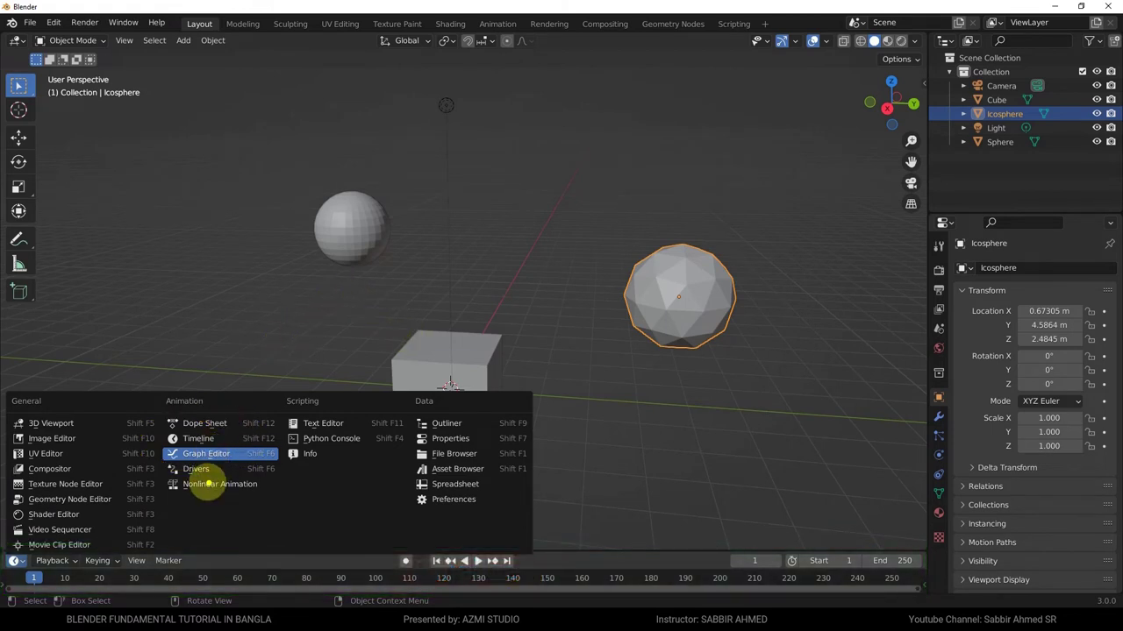
pyautogui.moveTo(447, 403)
pyautogui.mouseDown()
pyautogui.moveTo(396, 498)
pyautogui.moveTo(526, 497)
pyautogui.mouseUp()
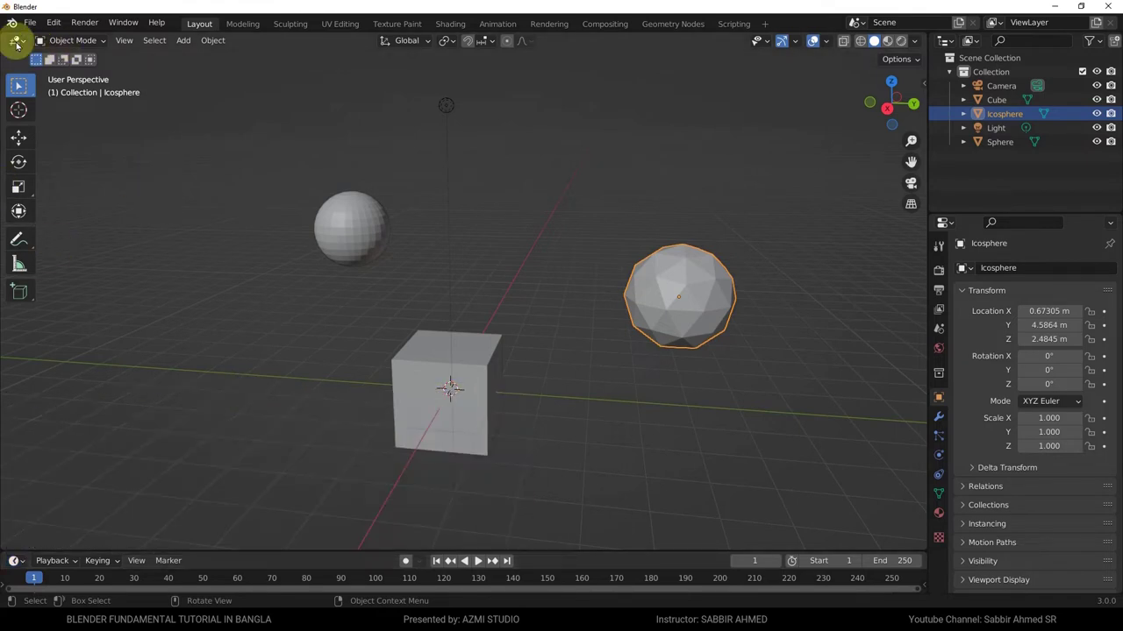
pyautogui.click(16, 41)
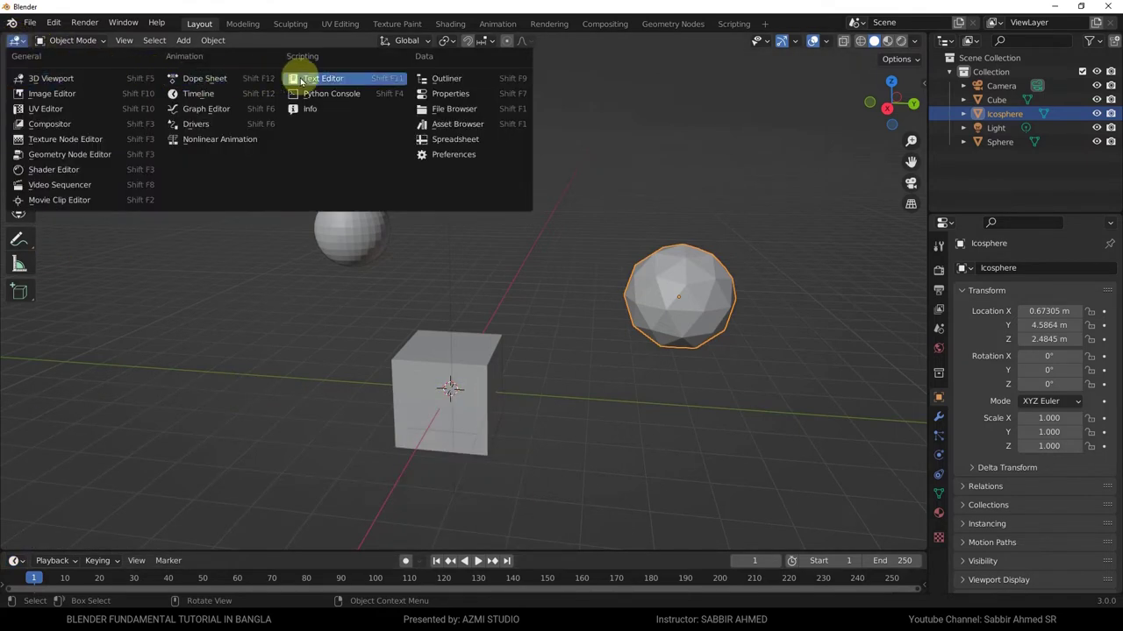
pyautogui.click(221, 109)
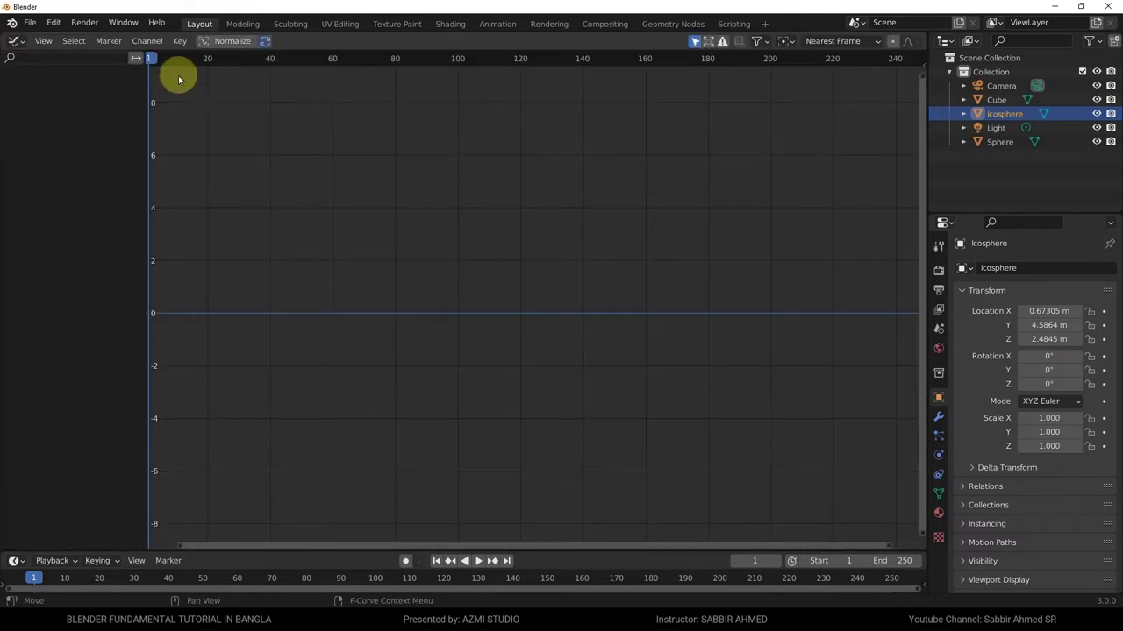
pyautogui.click(16, 41)
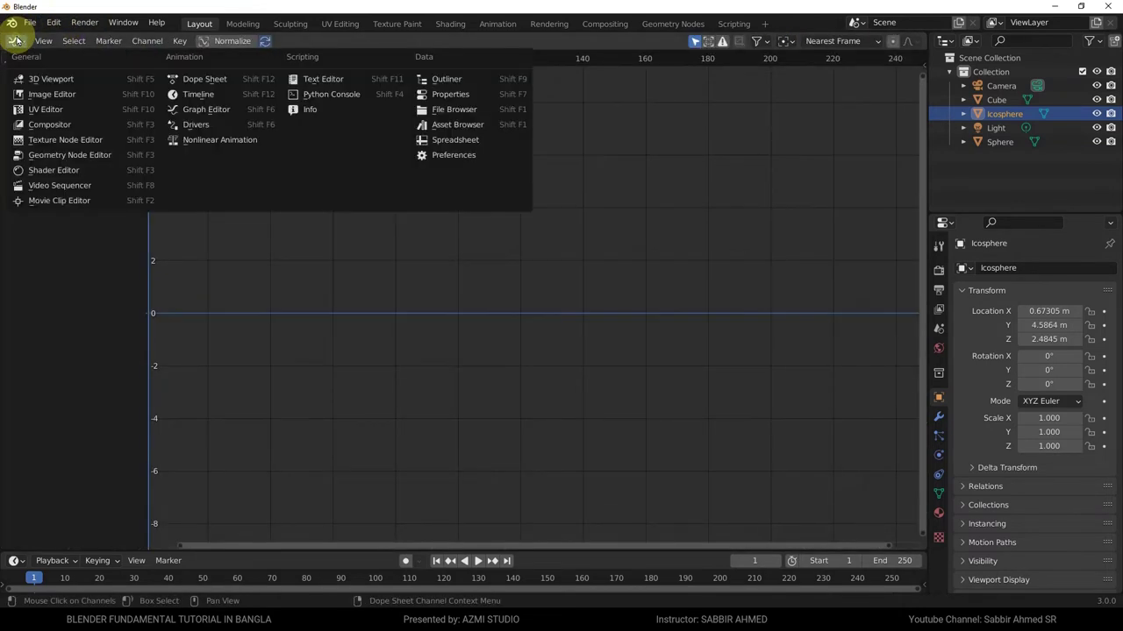
pyautogui.click(50, 79)
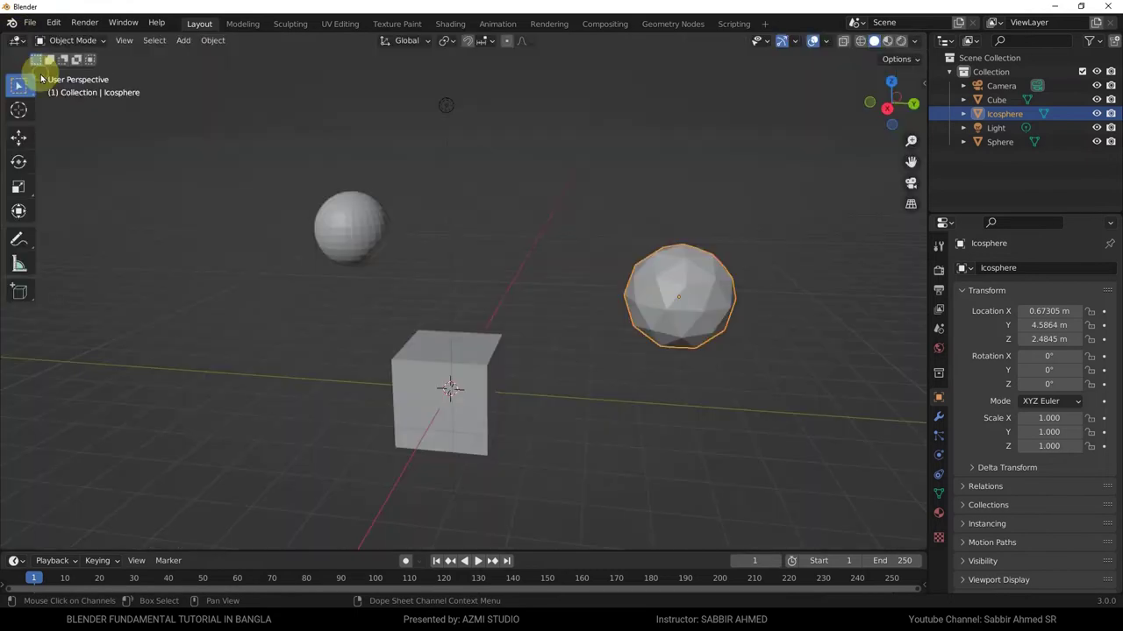
# Turn the Outliner area into a second 3D viewport, orbit it, and select the cube then icosphere.
pyautogui.click(943, 41)
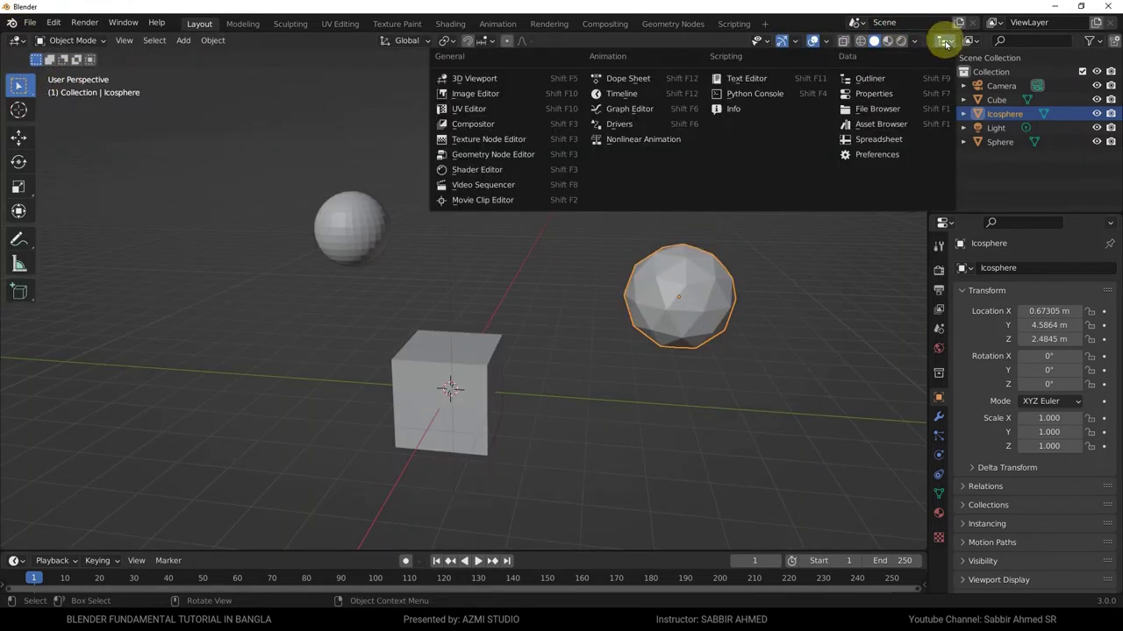
pyautogui.click(499, 79)
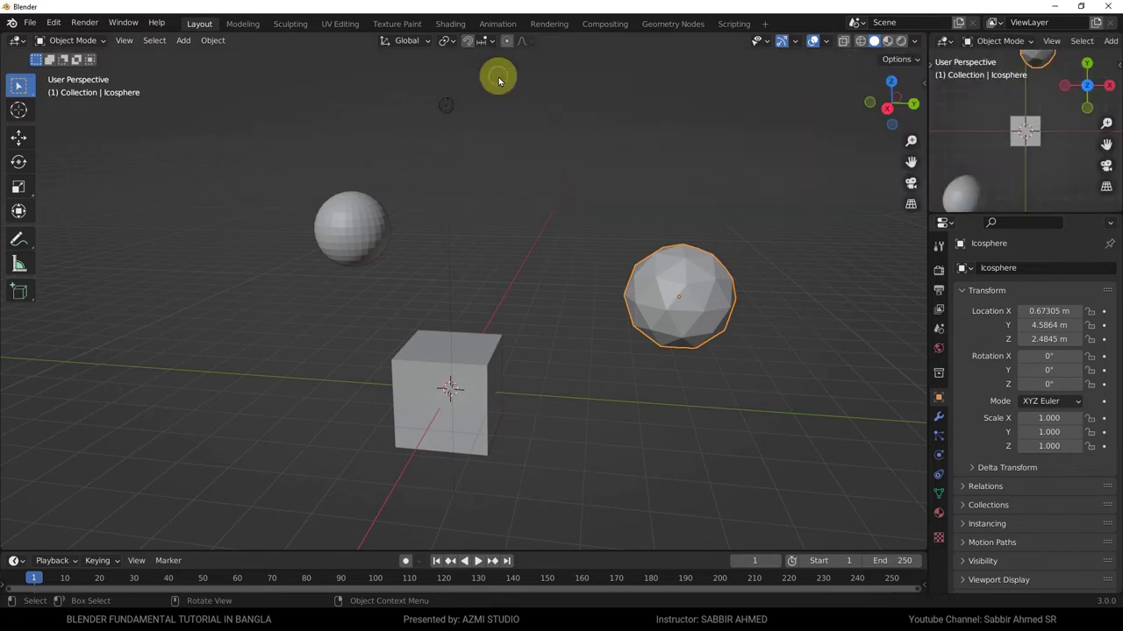
pyautogui.moveTo(1026, 165); pyautogui.dragTo(972, 125, button='middle')
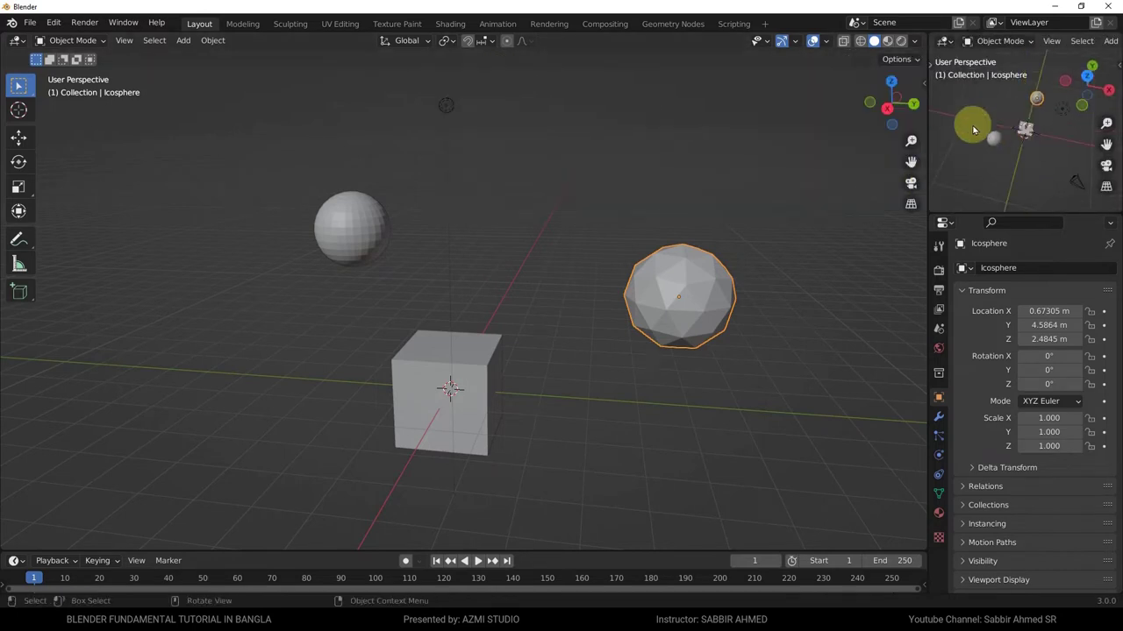
pyautogui.click(433, 389)
pyautogui.click(678, 307)
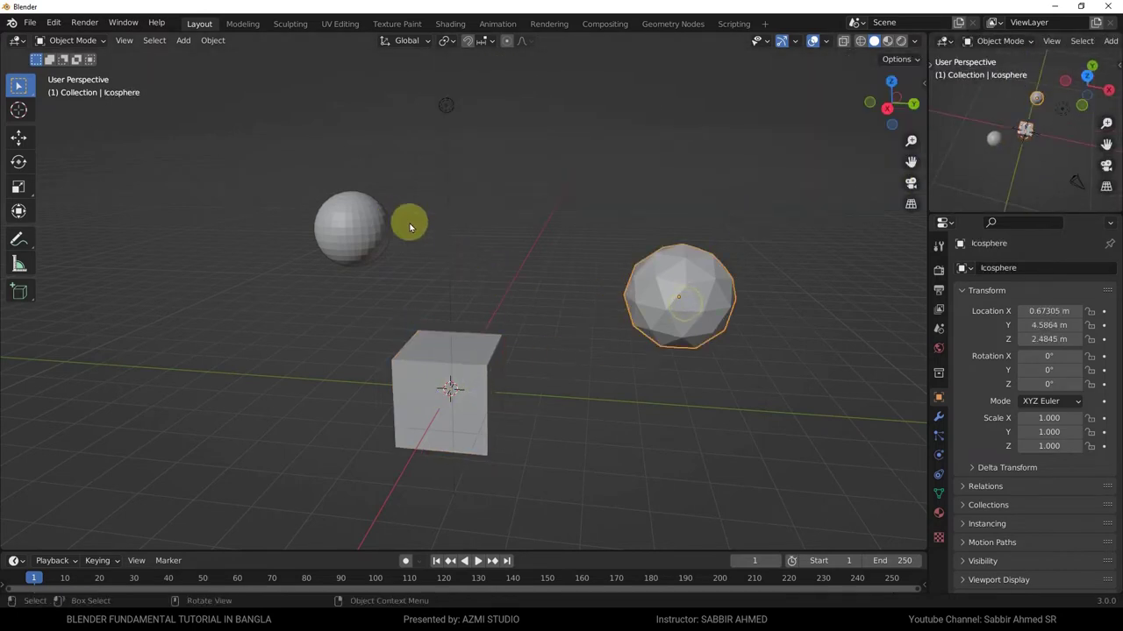
pyautogui.moveTo(1009, 166)
pyautogui.mouseDown(button='middle')
pyautogui.moveTo(973, 121)
pyautogui.moveTo(1070, 114)
pyautogui.moveTo(1027, 93)
pyautogui.mouseUp(button='middle')
# Drag the border left to widen the side panels and switch the area back to Outliner.
pyautogui.moveTo(928, 167); pyautogui.dragTo(915, 167)
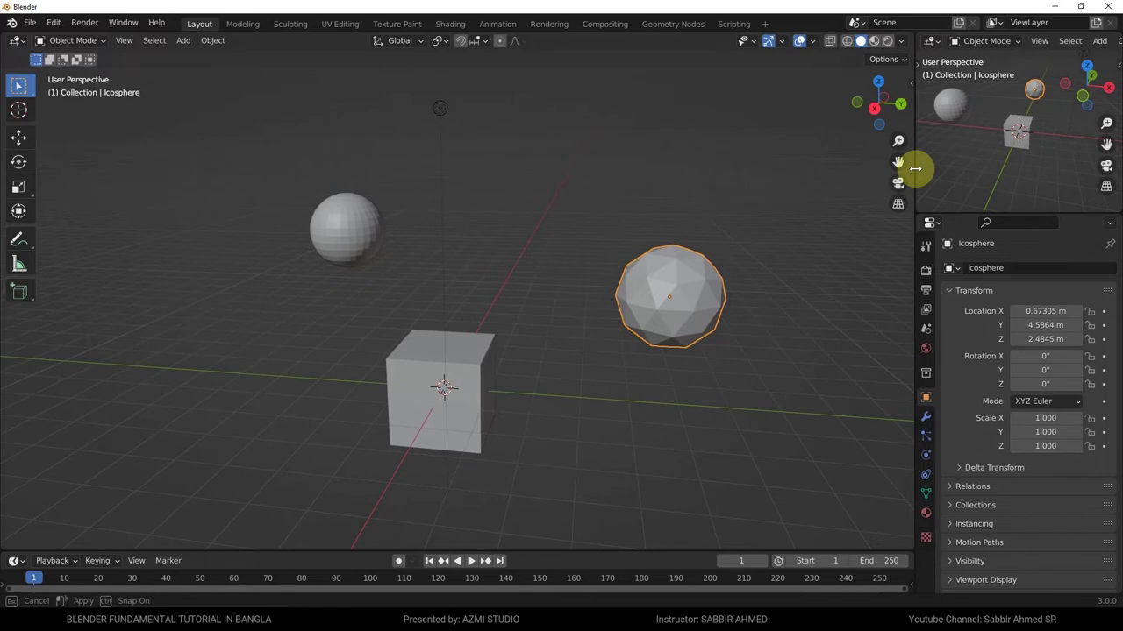
pyautogui.click(932, 42)
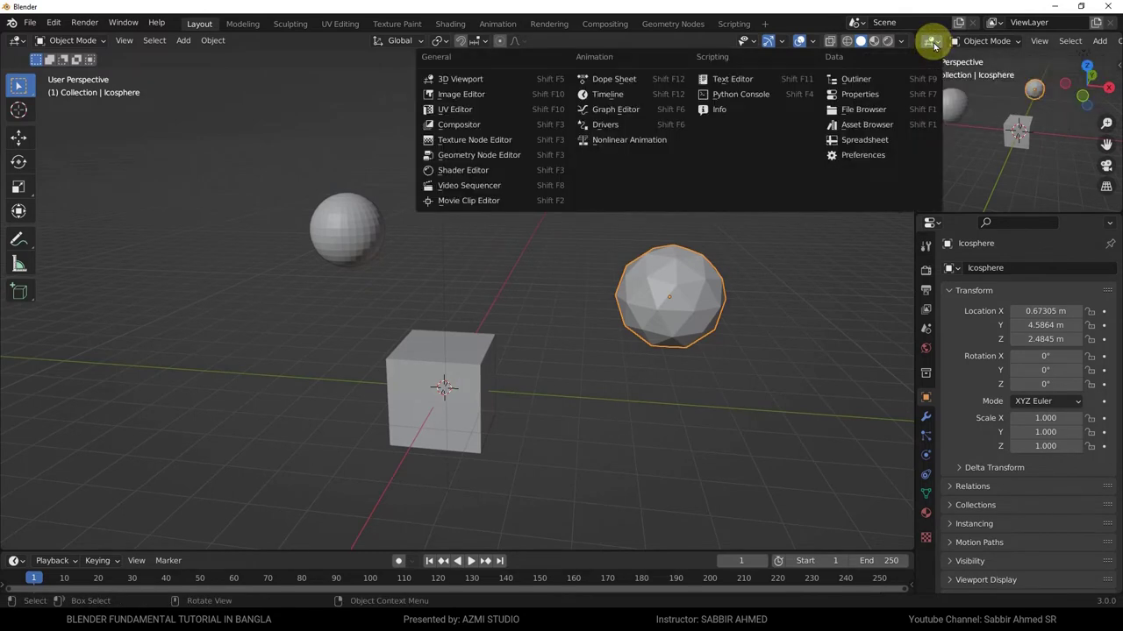
pyautogui.click(857, 80)
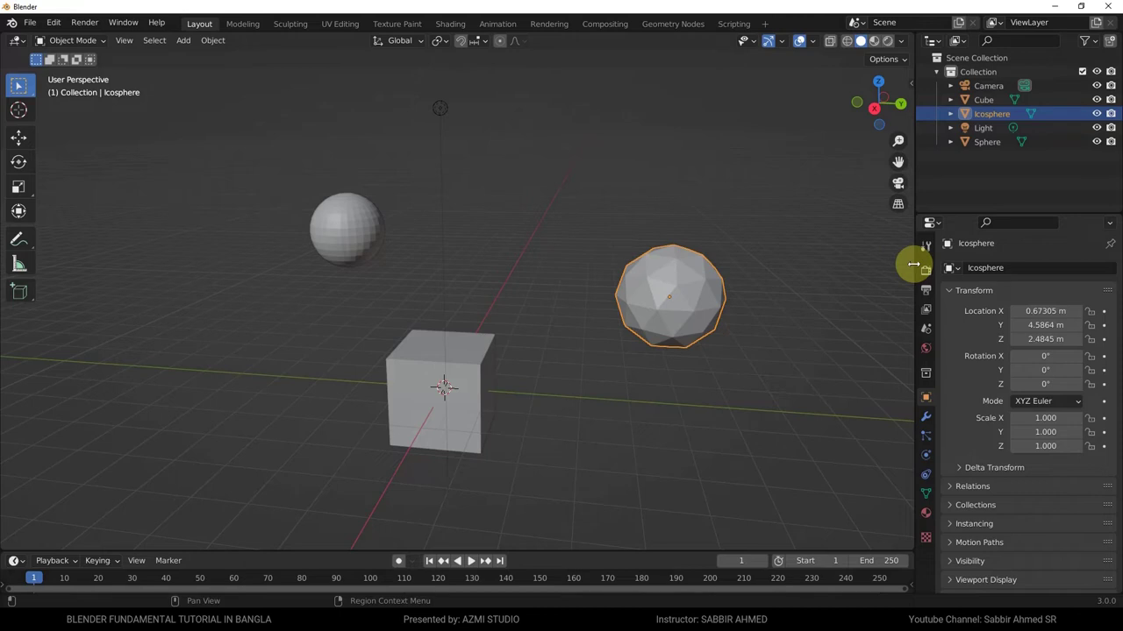
pyautogui.moveTo(913, 264)
pyautogui.mouseDown()
pyautogui.moveTo(842, 271)
pyautogui.moveTo(895, 276)
pyautogui.moveTo(836, 290)
pyautogui.moveTo(591, 308)
pyautogui.moveTo(808, 289)
pyautogui.moveTo(773, 294)
pyautogui.mouseUp()
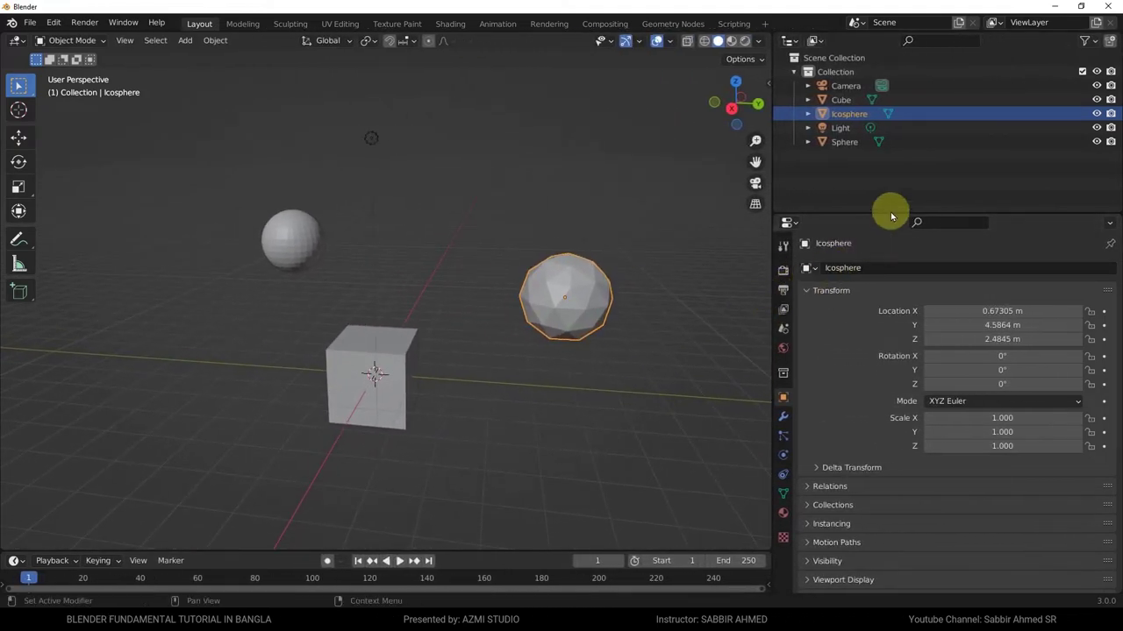
pyautogui.moveTo(891, 217)
pyautogui.mouseDown()
pyautogui.moveTo(894, 325)
pyautogui.moveTo(903, 251)
pyautogui.moveTo(877, 308)
pyautogui.moveTo(883, 166)
pyautogui.moveTo(877, 213)
pyautogui.mouseUp()
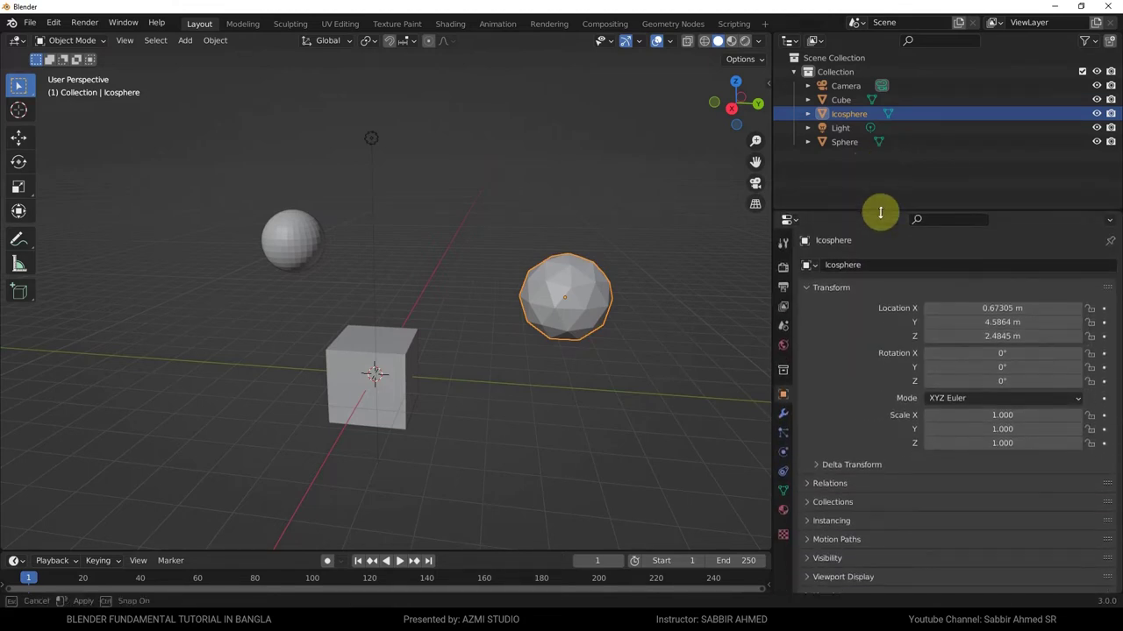
pyautogui.moveTo(779, 304); pyautogui.dragTo(903, 285)
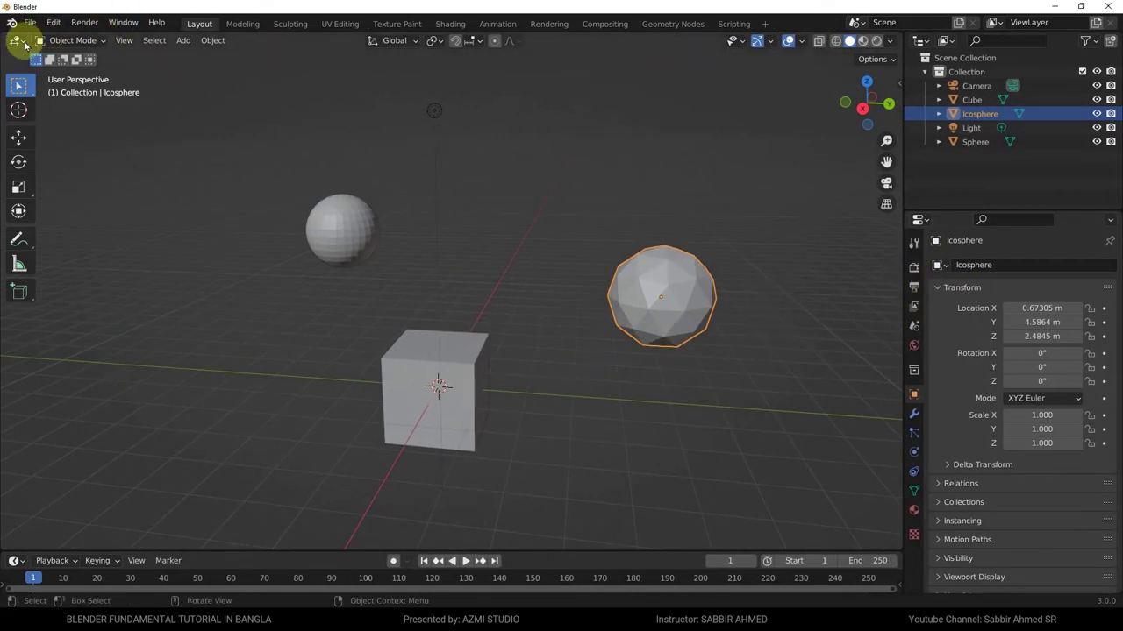
pyautogui.click(922, 44)
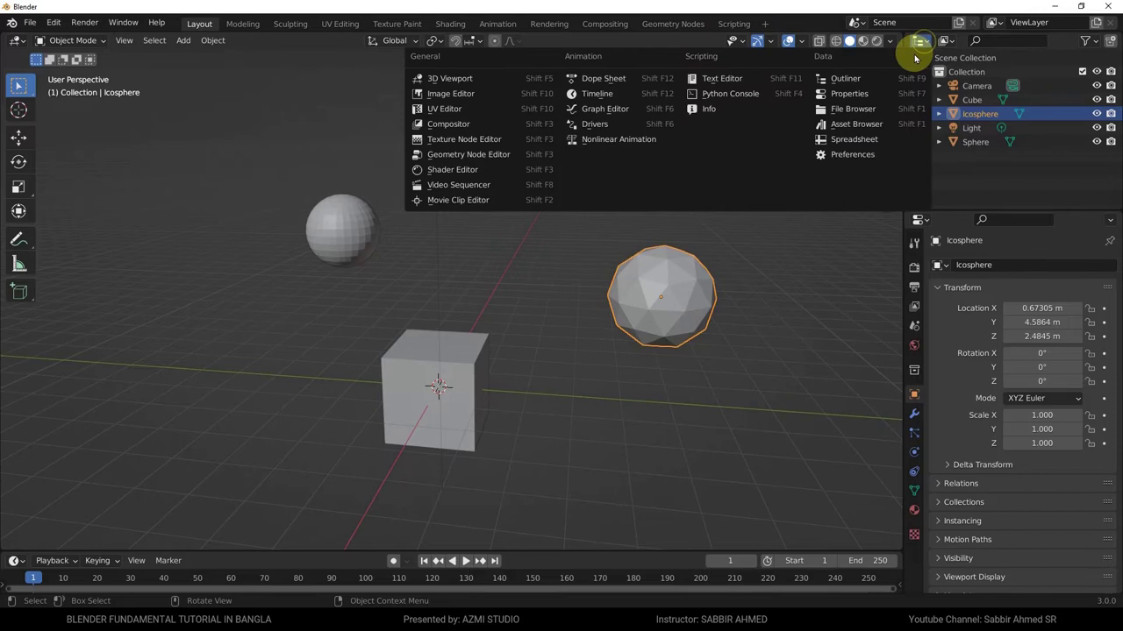
pyautogui.click(468, 76)
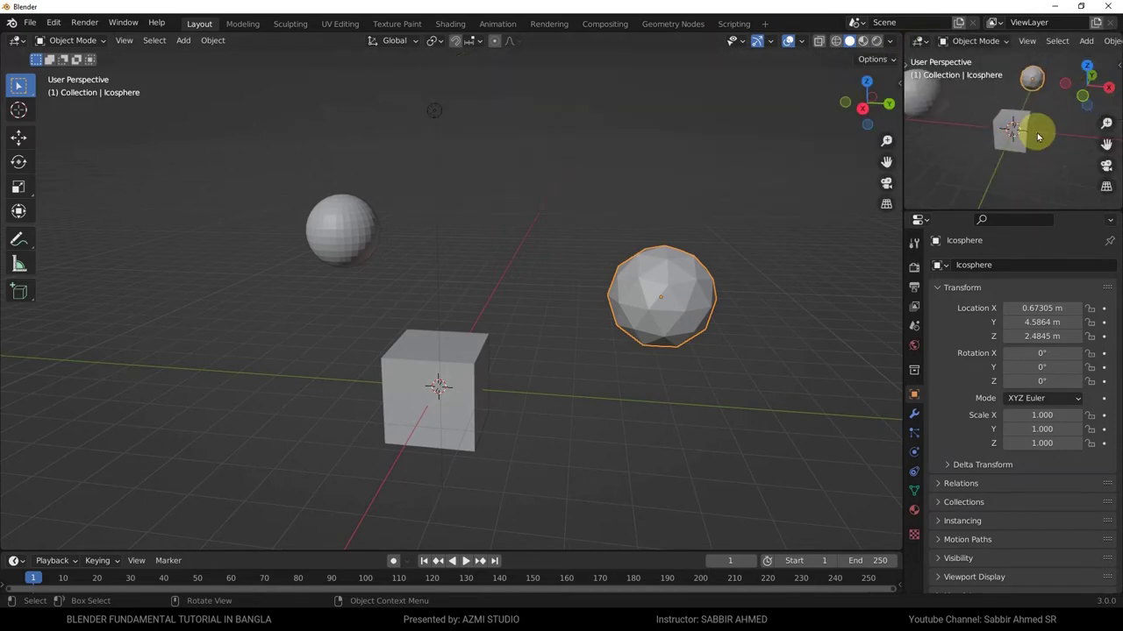
pyautogui.click(921, 44)
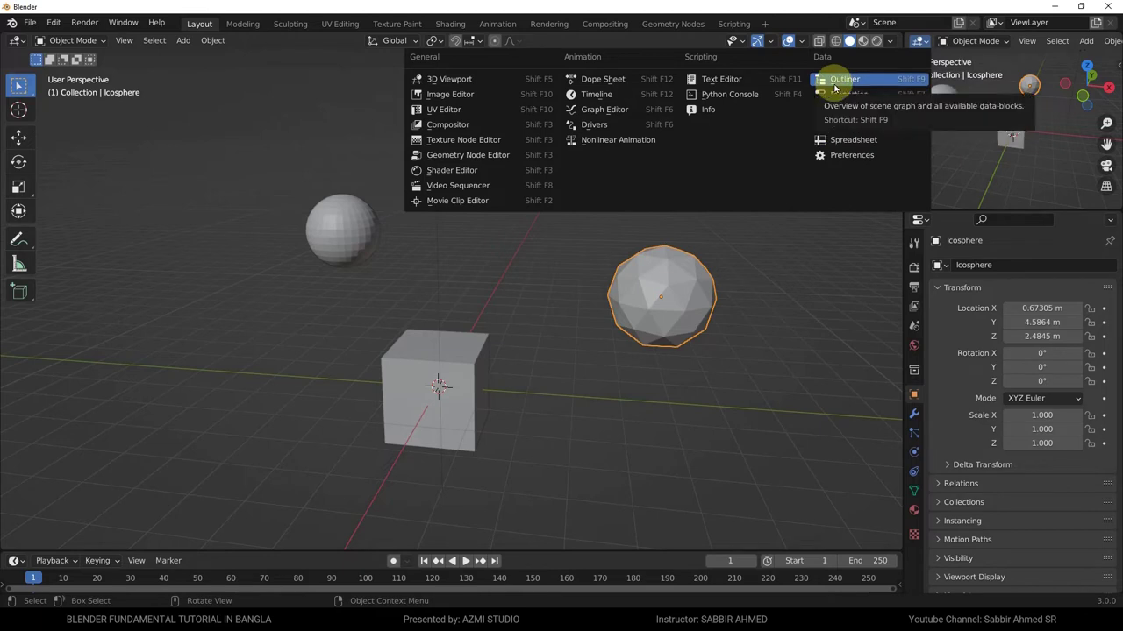
pyautogui.click(836, 83)
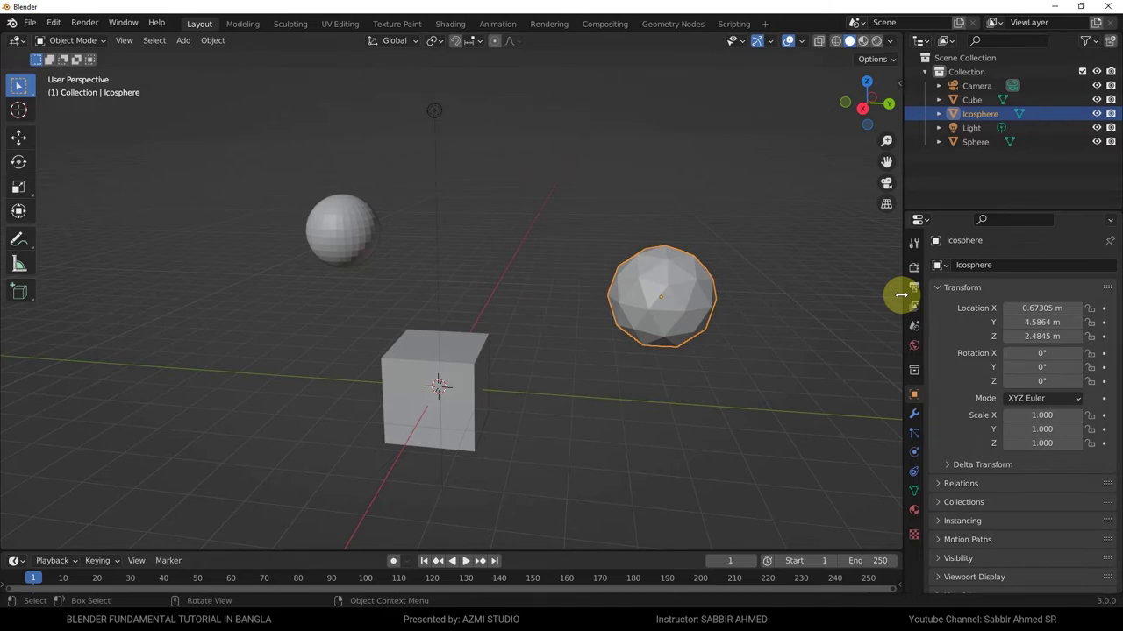
# Split the 3D view vertically into two side-by-side viewports, narrowing the left one.
pyautogui.rightClick(901, 295)
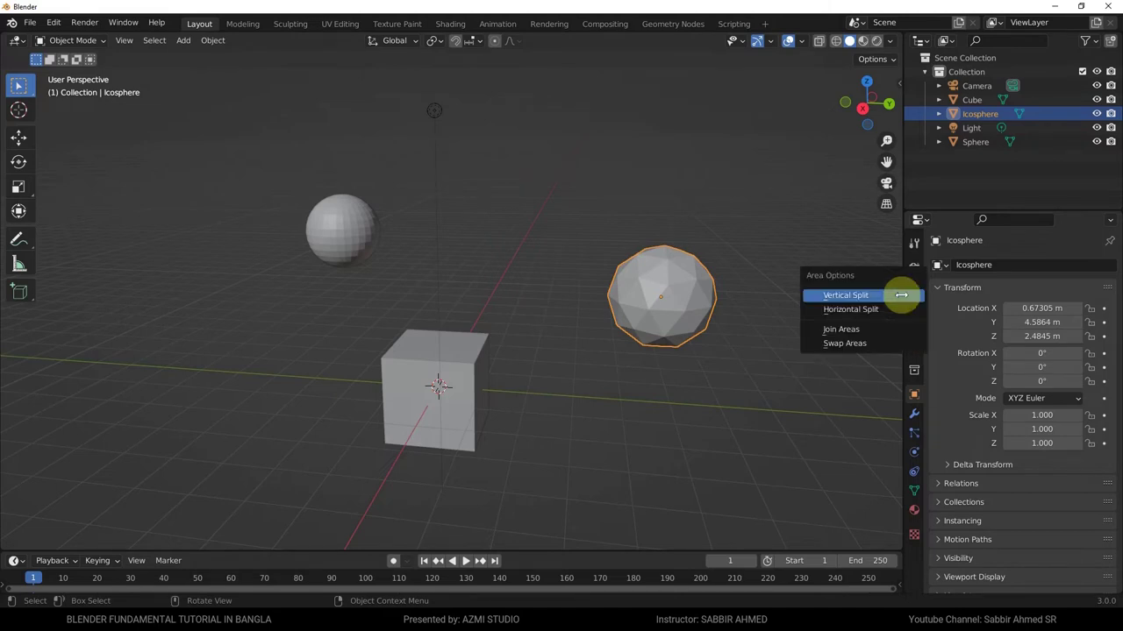
pyautogui.click(857, 302)
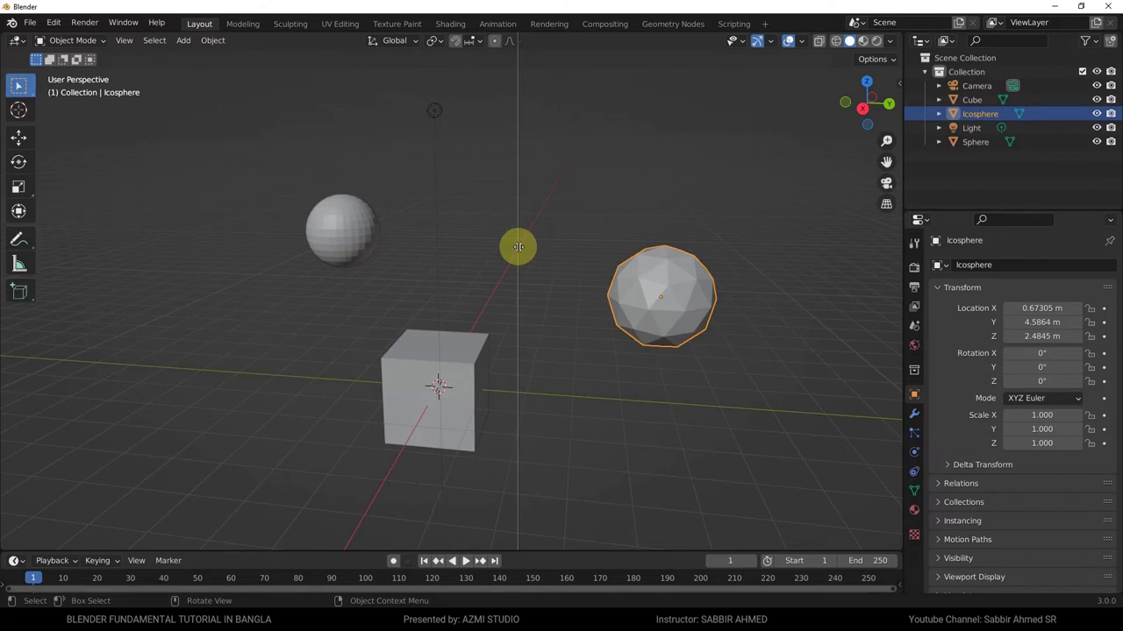
pyautogui.click(514, 247)
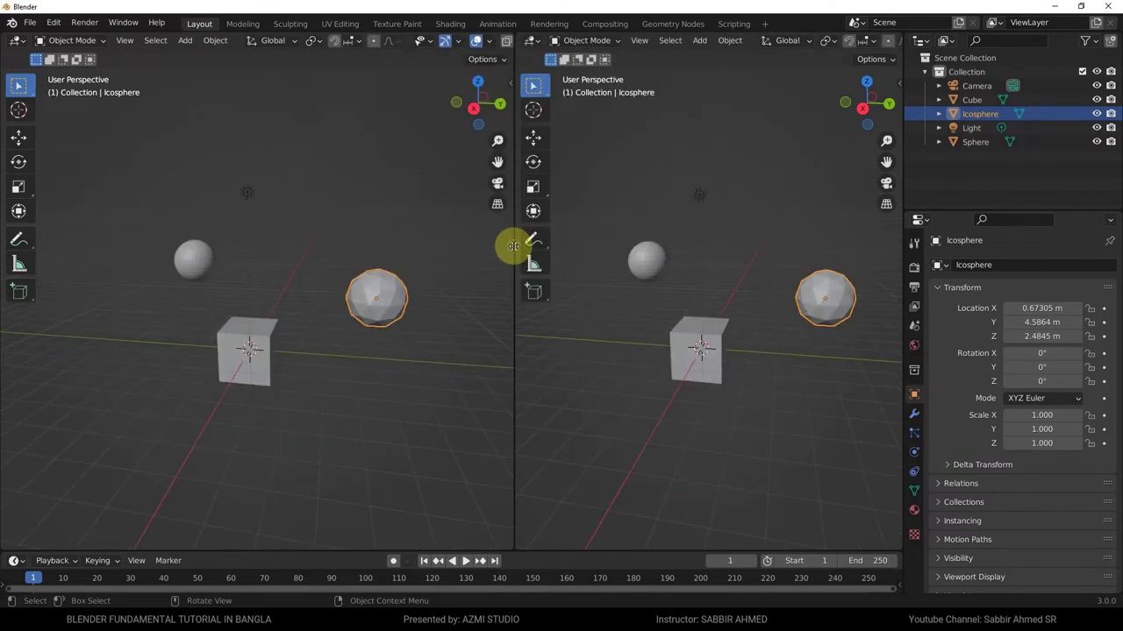
pyautogui.moveTo(513, 246); pyautogui.dragTo(483, 262)
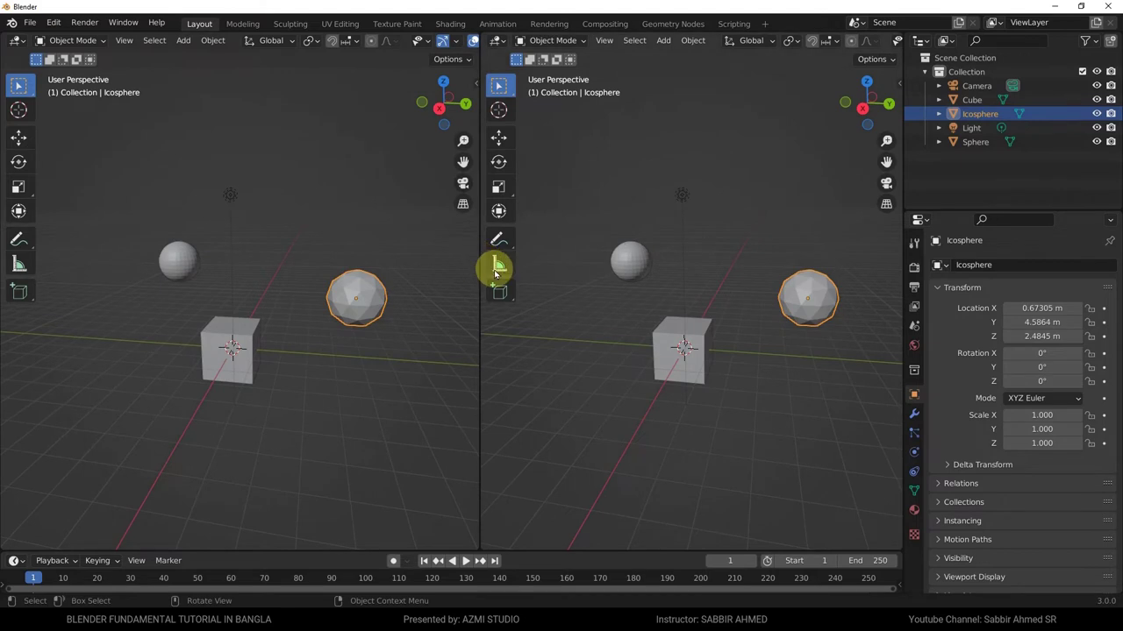
# Split the right viewport horizontally into upper and lower 3D views.
pyautogui.rightClick(677, 547)
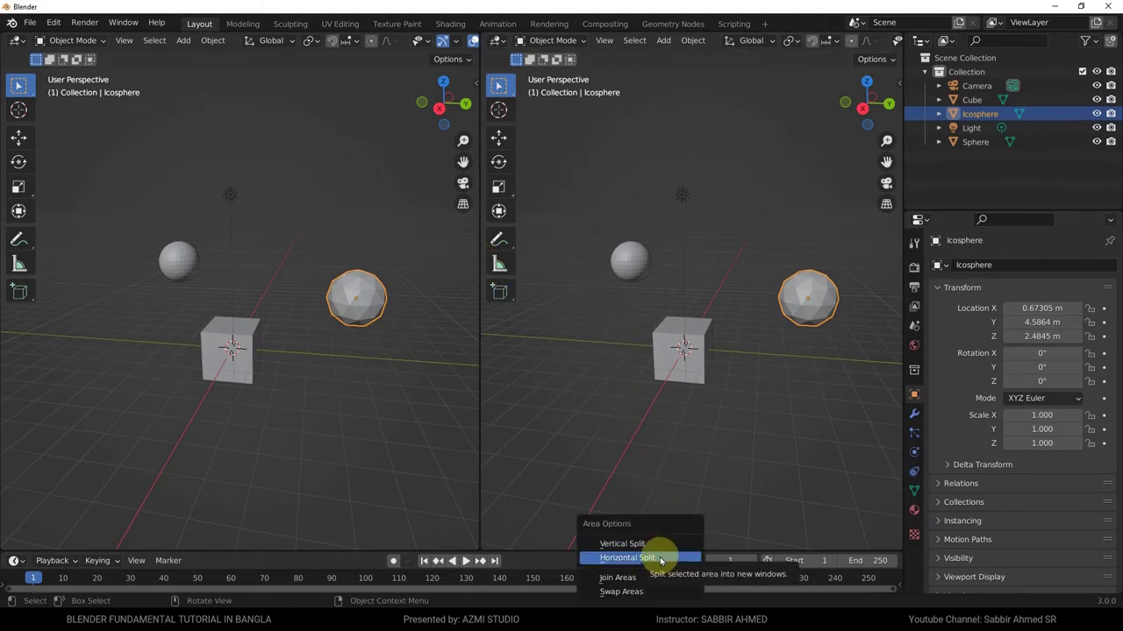
pyautogui.click(659, 557)
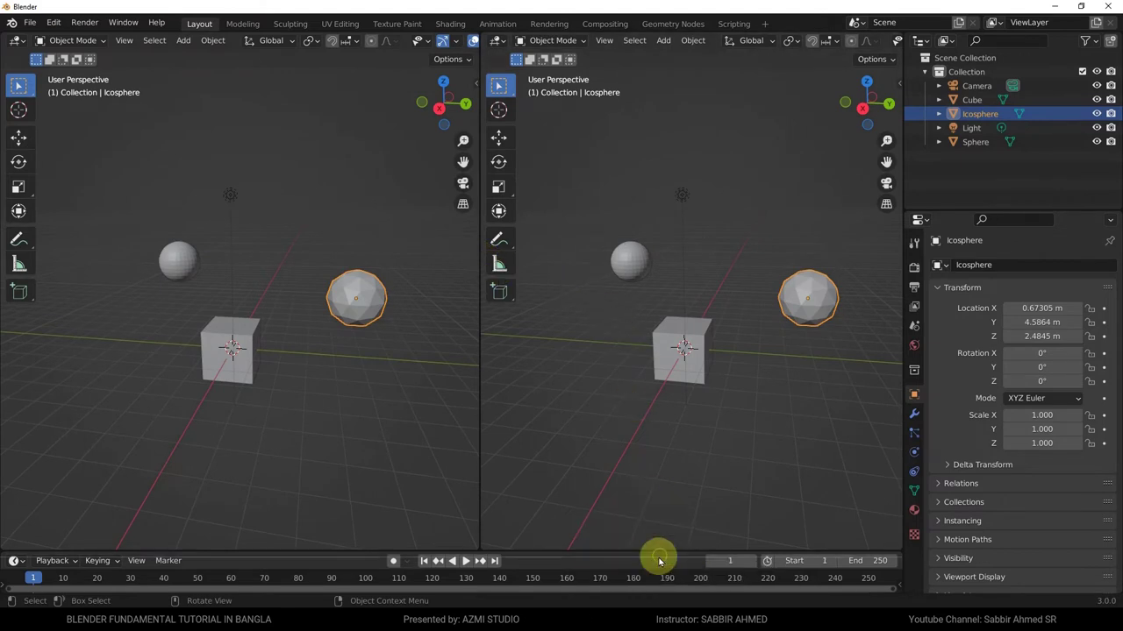
pyautogui.click(666, 298)
# Make the lower-right viewport slightly taller and switch it to the Image Editor.
pyautogui.moveTo(666, 298); pyautogui.dragTo(649, 282)
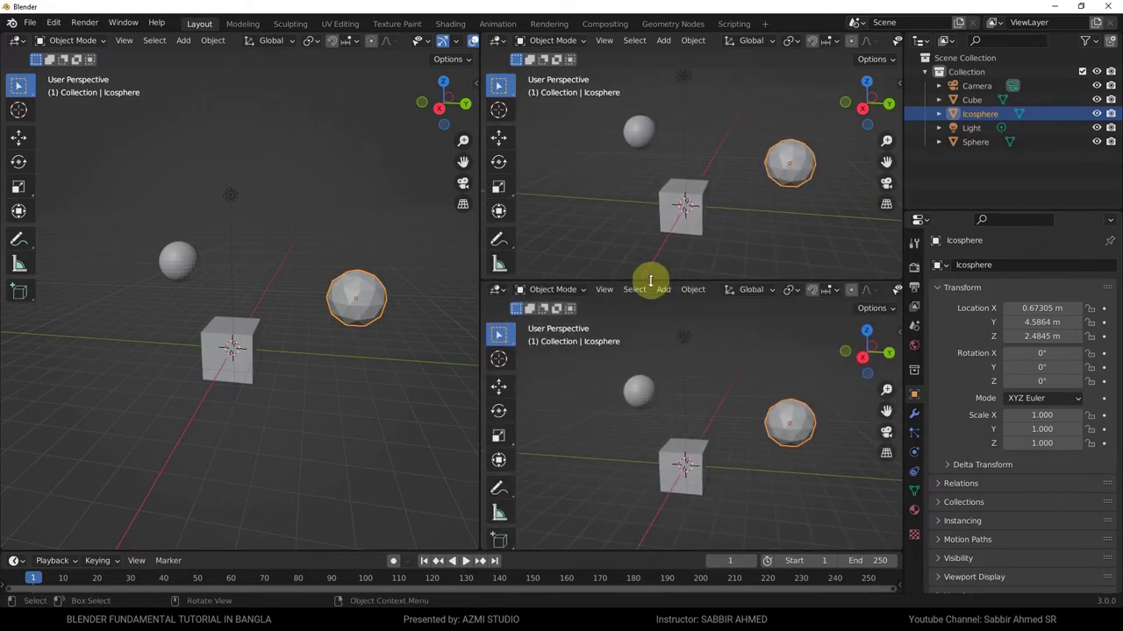
pyautogui.click(497, 290)
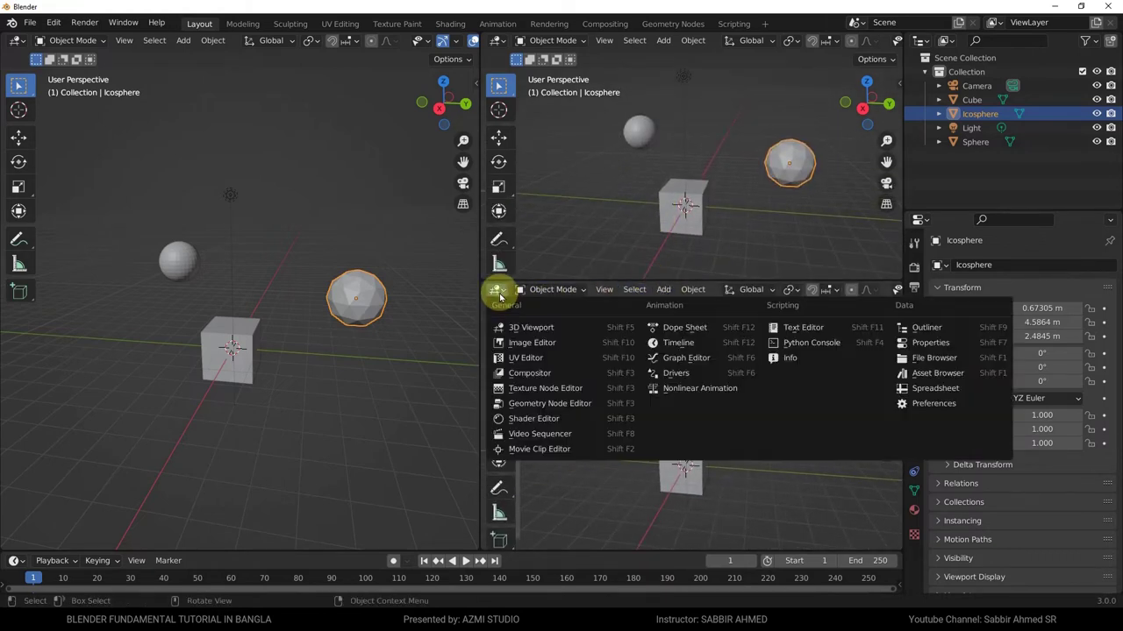
pyautogui.click(517, 346)
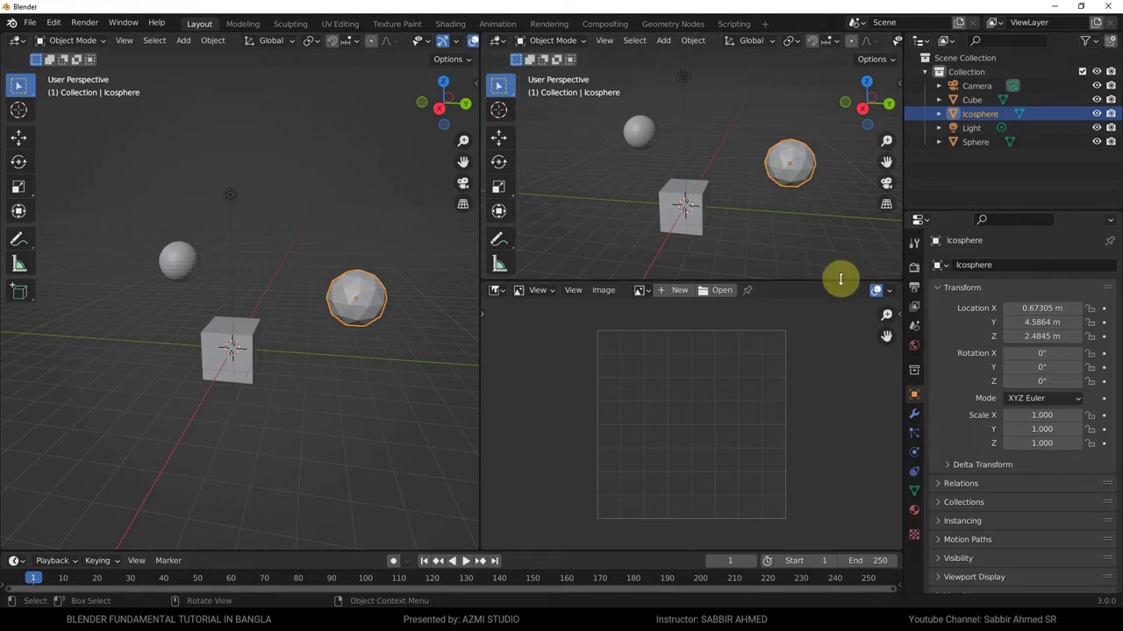
# Join the Image Editor into the upper-right 3D viewport with Join Areas.
pyautogui.rightClick(790, 281)
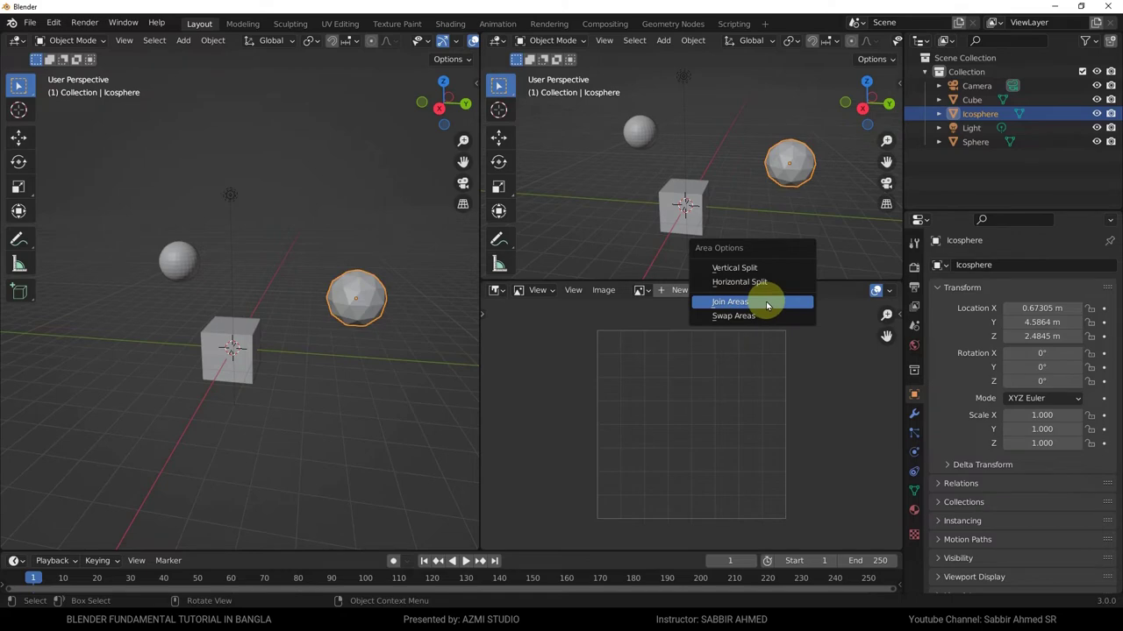
pyautogui.click(768, 304)
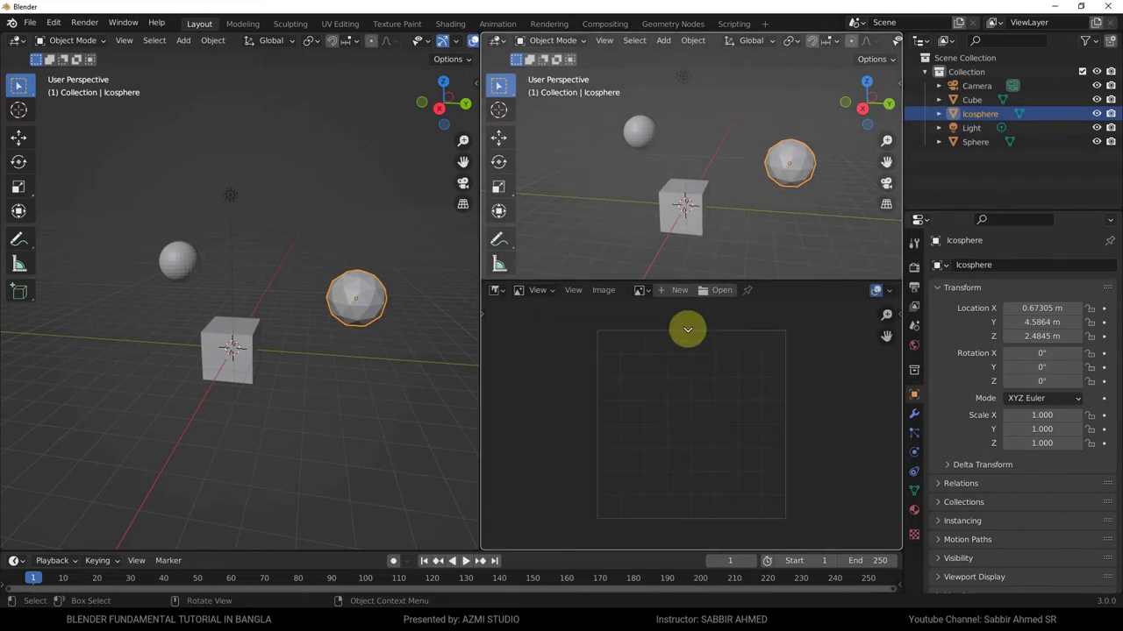
pyautogui.click(687, 330)
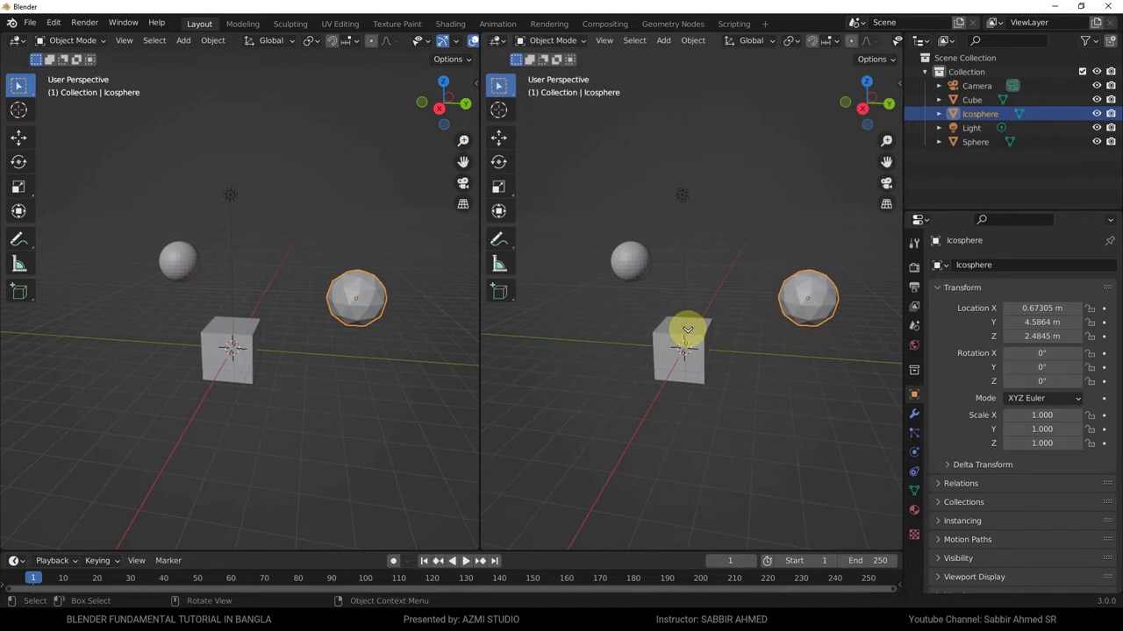
# Join the left and right 3D viewports into one full-width view.
pyautogui.rightClick(480, 305)
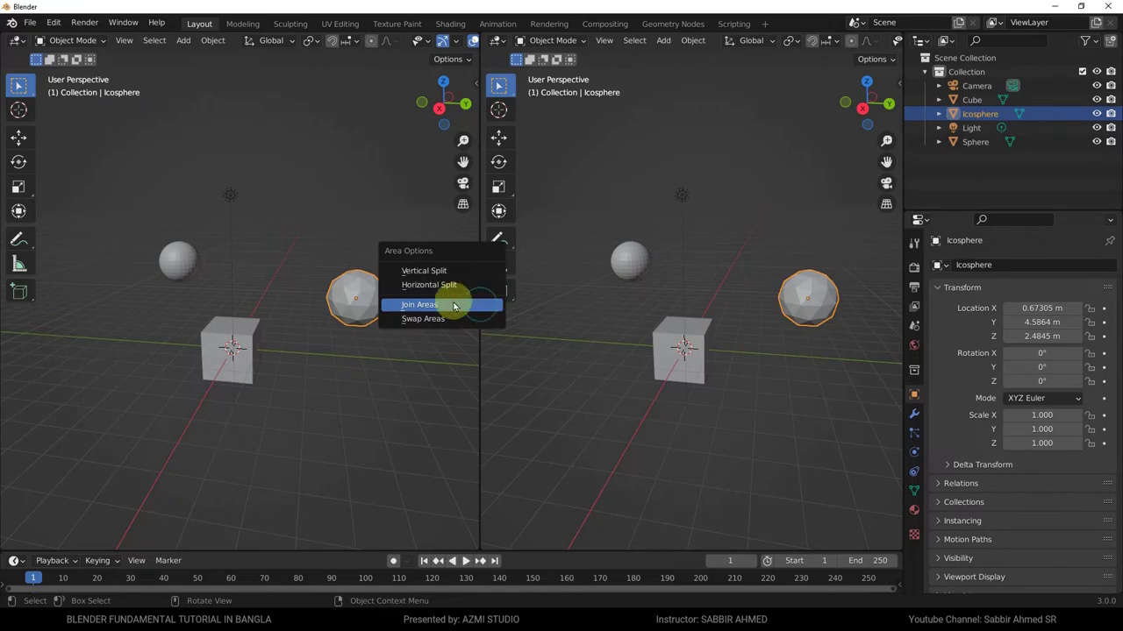
pyautogui.click(467, 311)
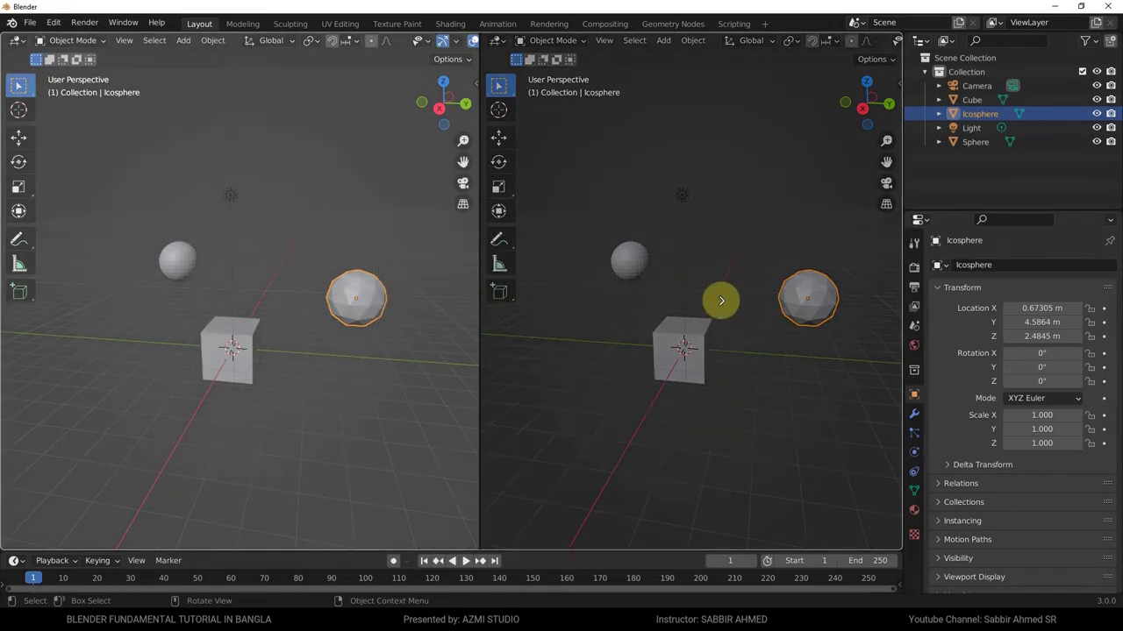
pyautogui.click(721, 301)
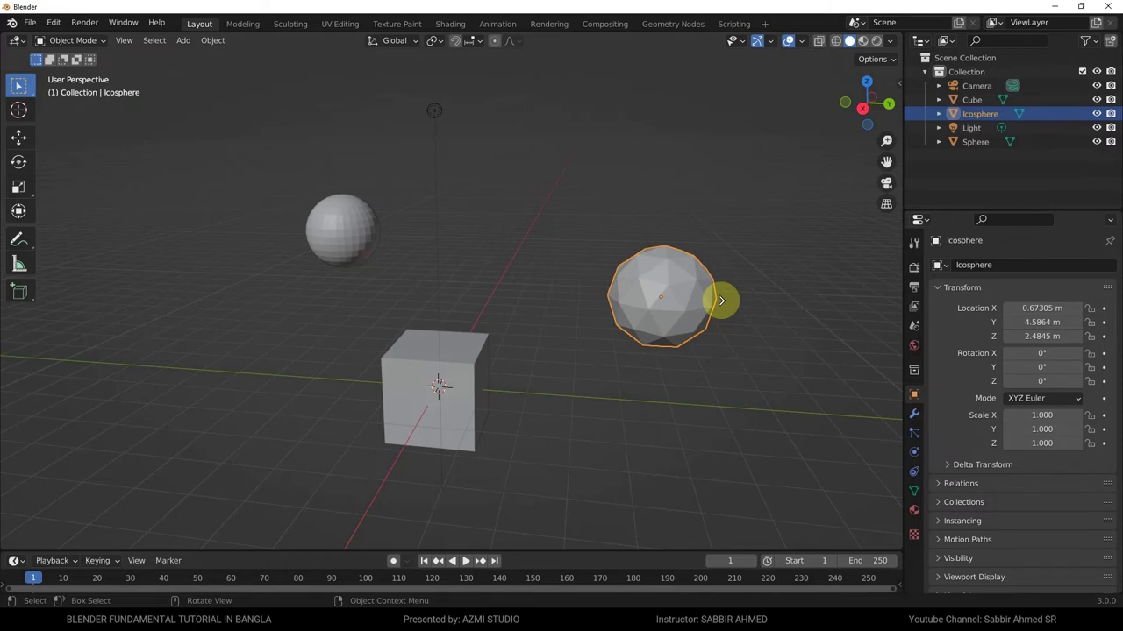
pyautogui.click(17, 41)
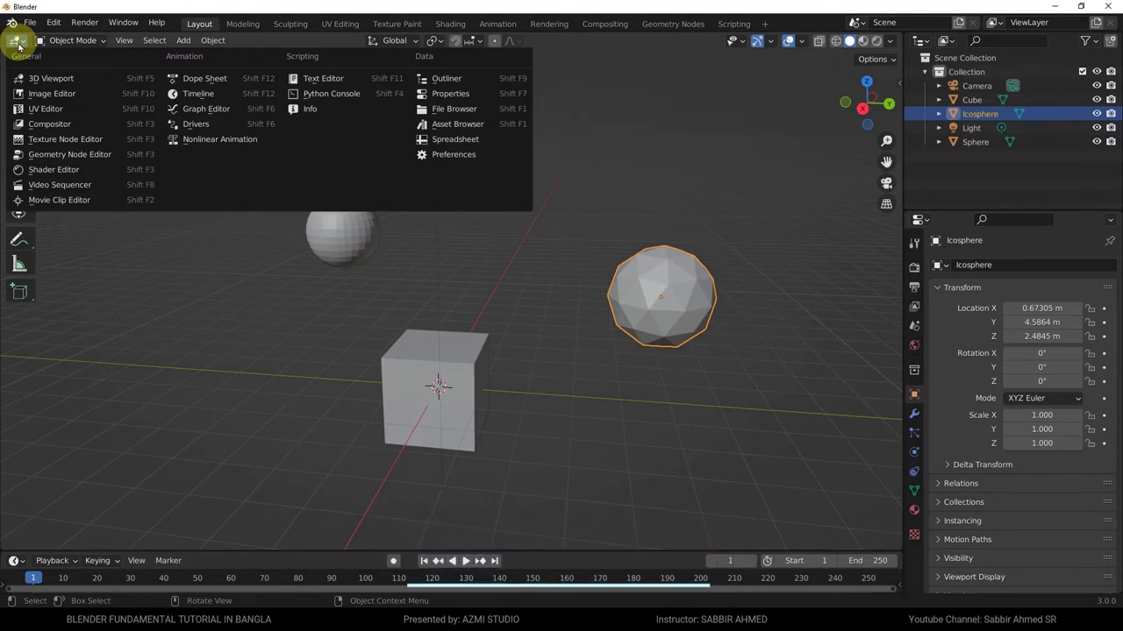
pyautogui.click(48, 94)
pyautogui.scroll(1, 520, 313)
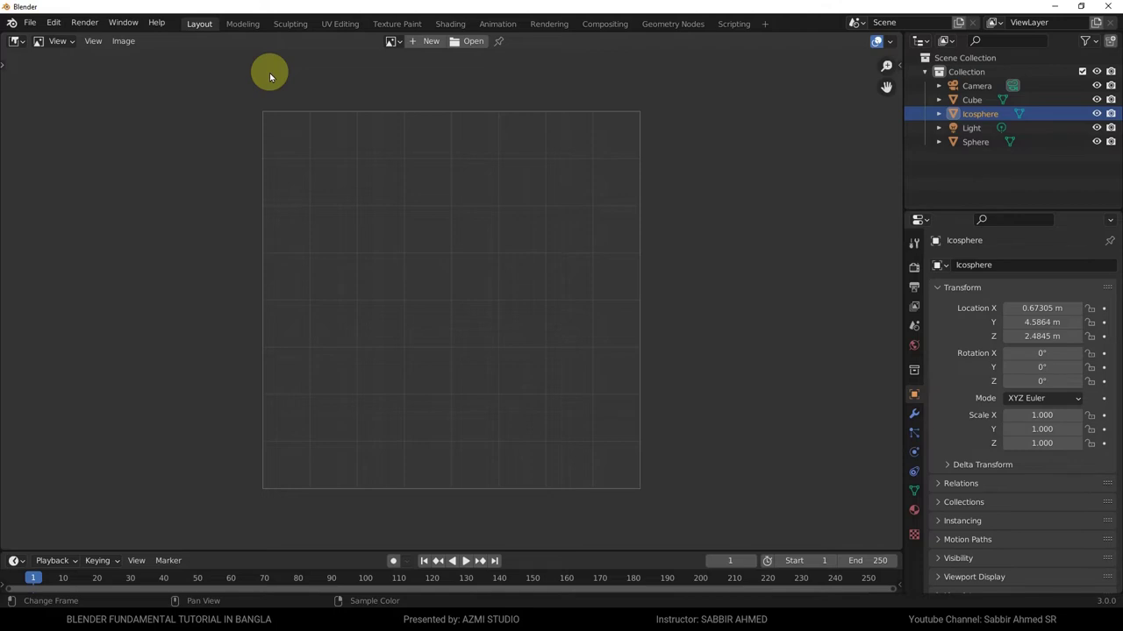
pyautogui.click(15, 41)
pyautogui.click(53, 80)
pyautogui.moveTo(208, 135)
pyautogui.mouseDown(button='middle')
pyautogui.moveTo(734, 328)
pyautogui.moveTo(571, 292)
pyautogui.moveTo(353, 269)
pyautogui.moveTo(561, 306)
pyautogui.mouseUp(button='middle')
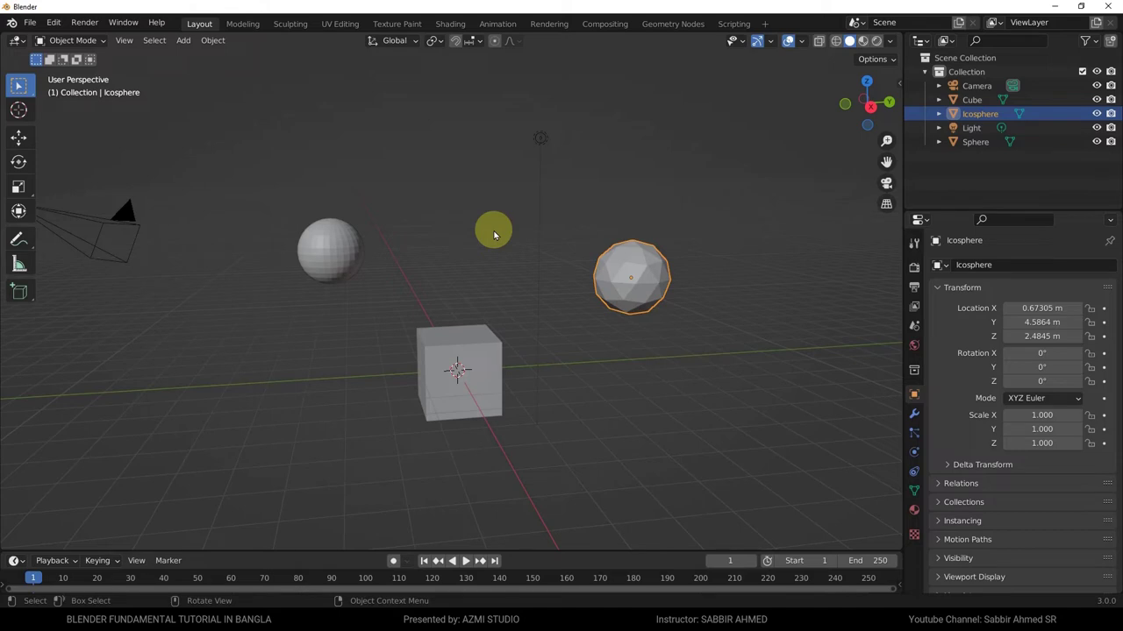
# Open Dining_Room_B3.0.blend, choosing Don't Save for the current scene.
pyautogui.click(29, 22)
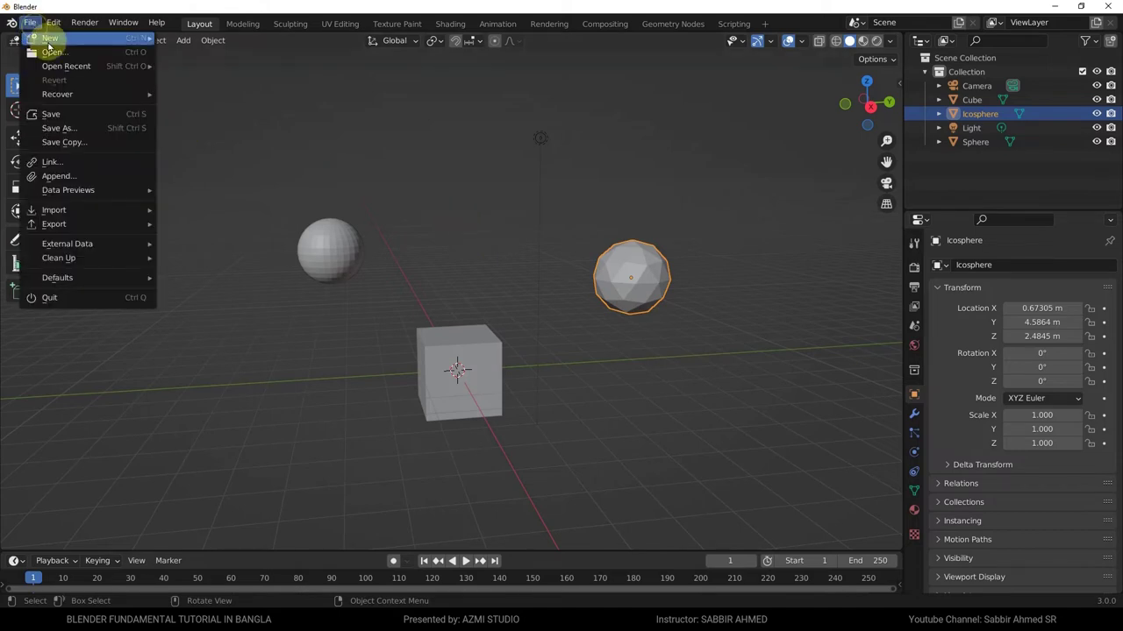
pyautogui.click(50, 39)
pyautogui.click(586, 335)
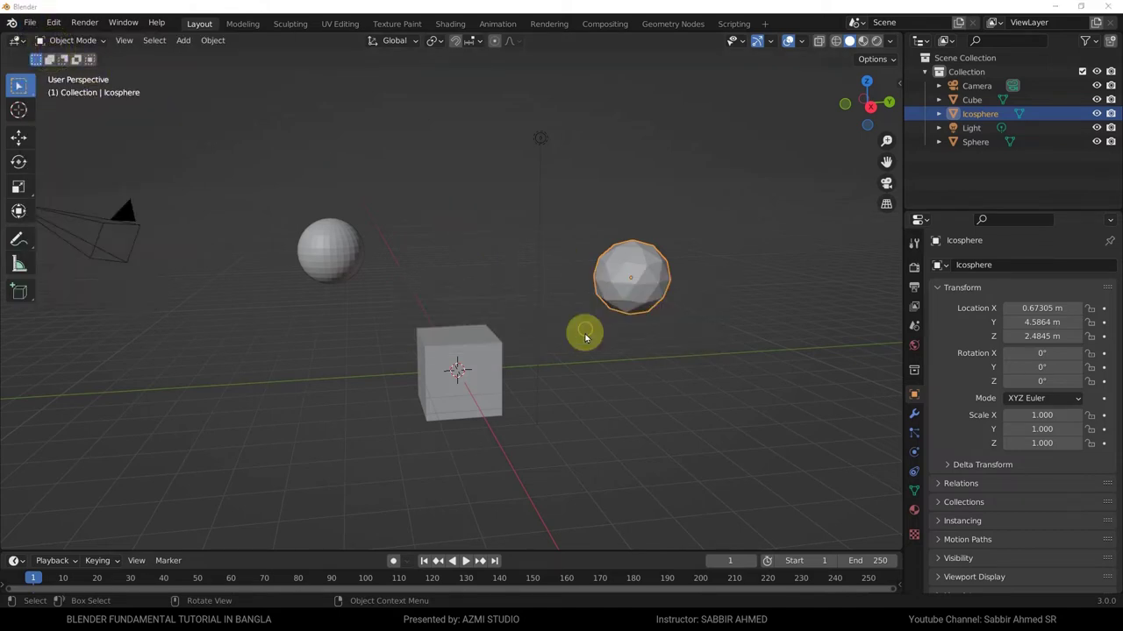
pyautogui.hotkey('ctrl', 'o')
pyautogui.click(784, 501)
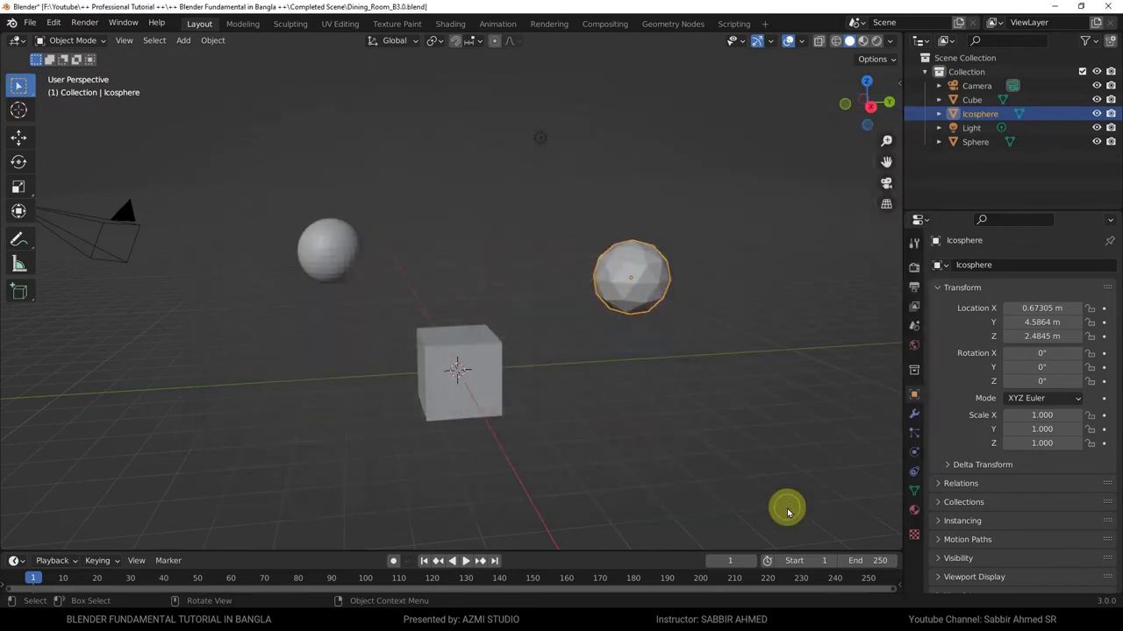
# Zoom and orbit around the dining table, then select the front chair.
pyautogui.scroll(-2, 633, 367)
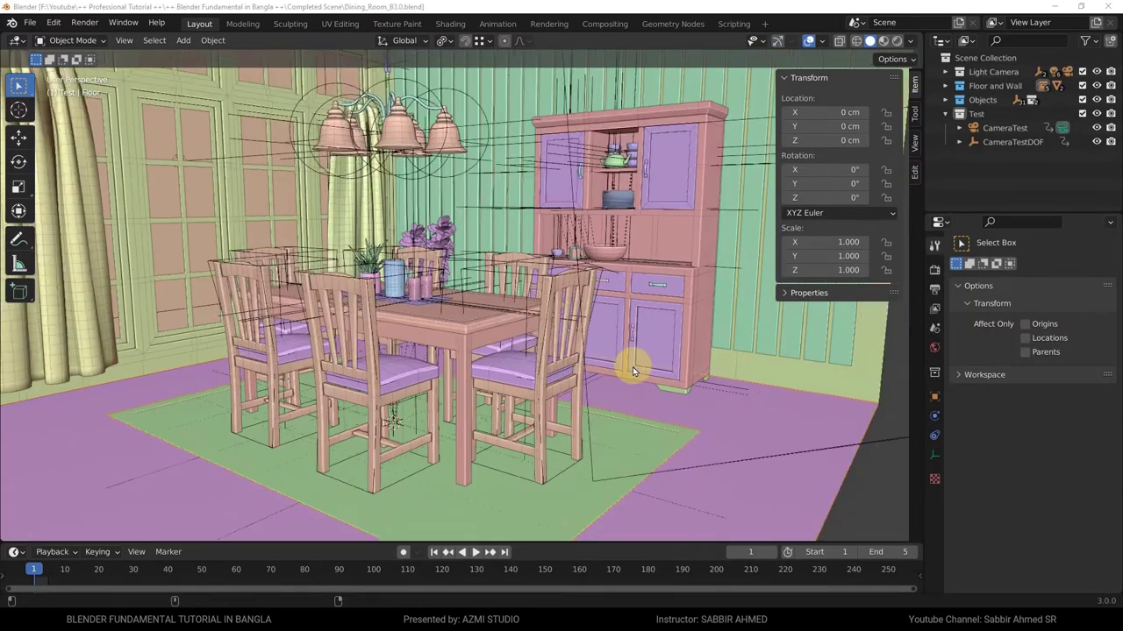
pyautogui.scroll(-4, 632, 366)
pyautogui.scroll(1, 614, 333)
pyautogui.scroll(1, 636, 341)
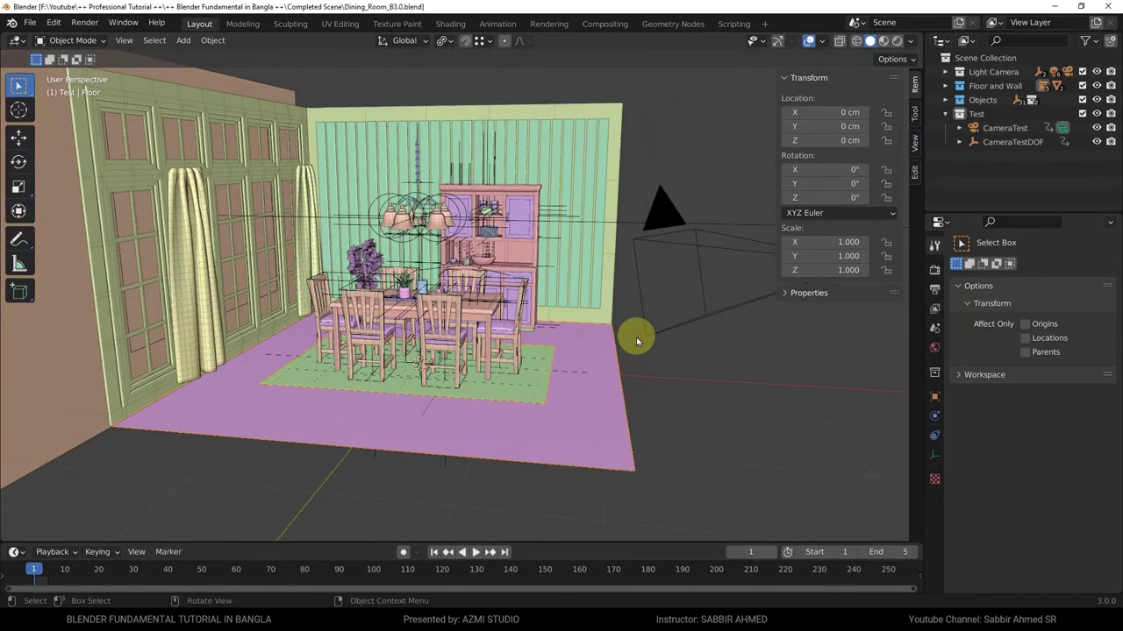
pyautogui.scroll(2, 636, 339)
pyautogui.click(17, 41)
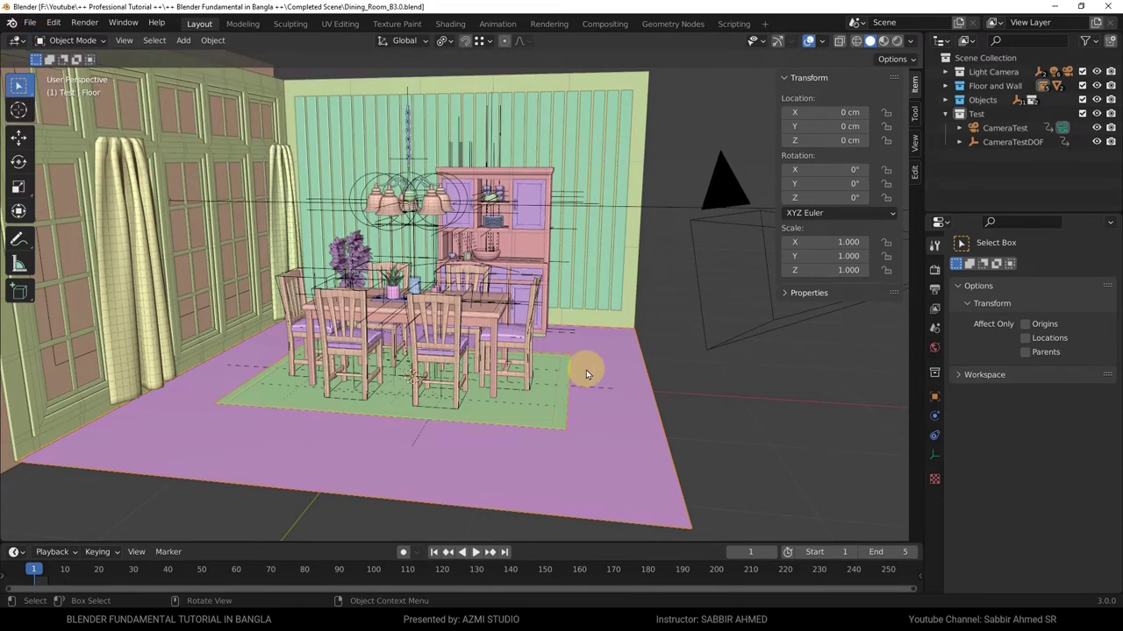
pyautogui.scroll(1, 584, 369)
pyautogui.scroll(1, 617, 340)
pyautogui.moveTo(617, 341); pyautogui.dragTo(537, 348, button='middle')
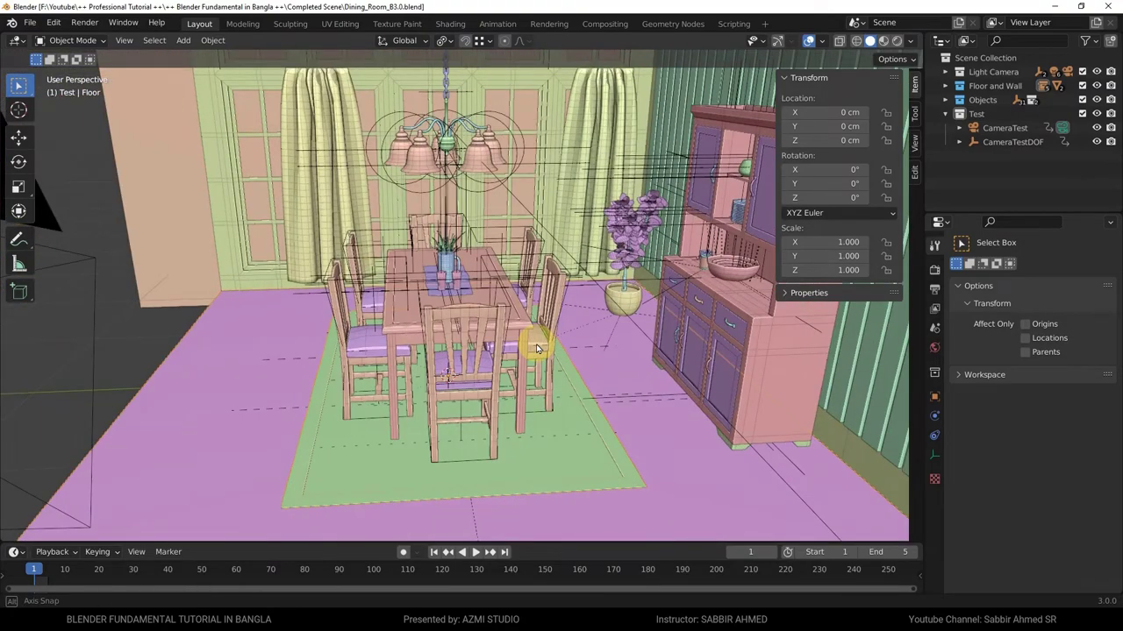
pyautogui.moveTo(537, 348)
pyautogui.mouseDown(button='middle')
pyautogui.moveTo(538, 333)
pyautogui.moveTo(634, 334)
pyautogui.moveTo(438, 355)
pyautogui.moveTo(514, 332)
pyautogui.mouseUp(button='middle')
pyautogui.scroll(-2, 514, 331)
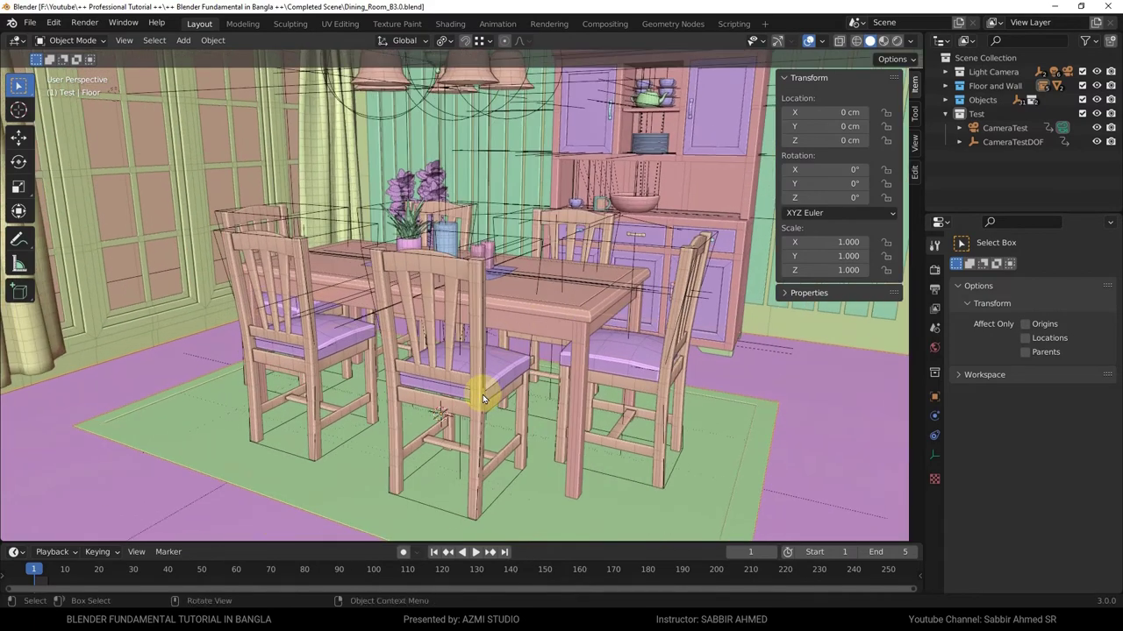
pyautogui.click(482, 394)
pyautogui.moveTo(482, 395); pyautogui.dragTo(532, 476, button='middle')
pyautogui.press('g')
pyautogui.rightClick(462, 371)
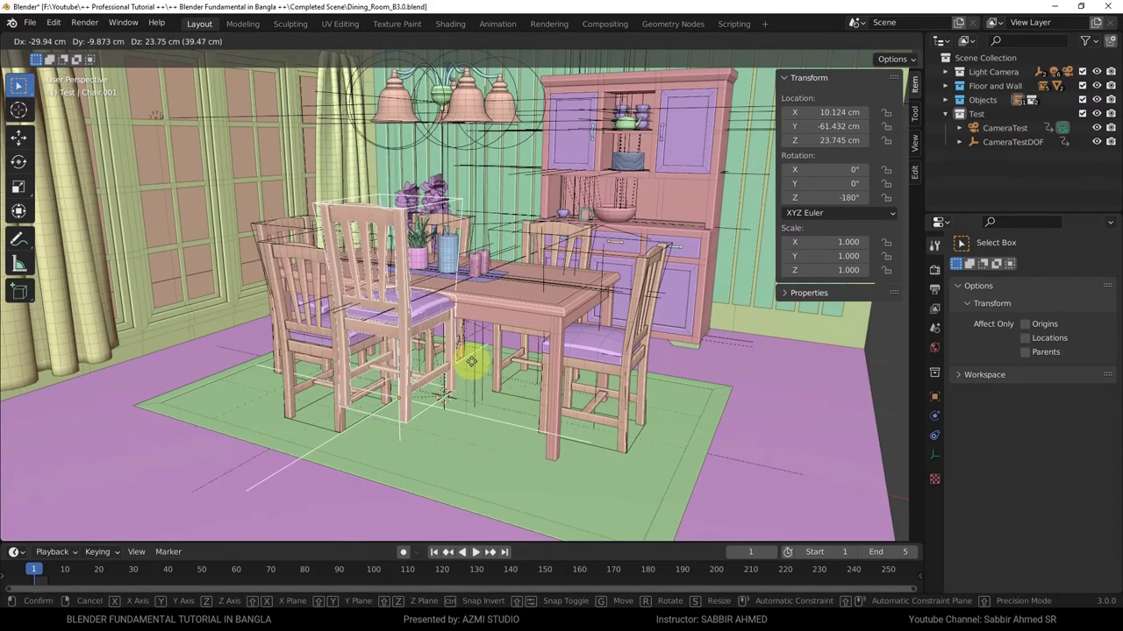
pyautogui.click(570, 280)
pyautogui.press('g')
pyautogui.rightClick(633, 256)
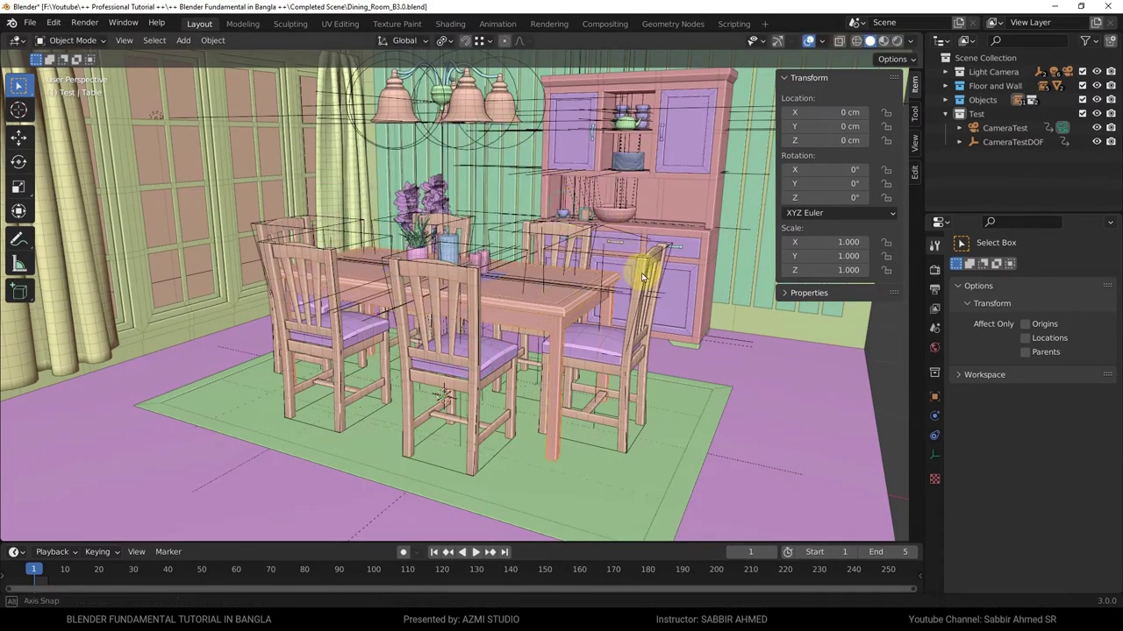
pyautogui.moveTo(634, 256)
pyautogui.mouseDown(button='middle')
pyautogui.moveTo(592, 301)
pyautogui.moveTo(585, 282)
pyautogui.moveTo(563, 288)
pyautogui.mouseUp(button='middle')
pyautogui.scroll(-3, 564, 289)
pyautogui.click(543, 353)
pyautogui.press('g')
pyautogui.rightClick(542, 354)
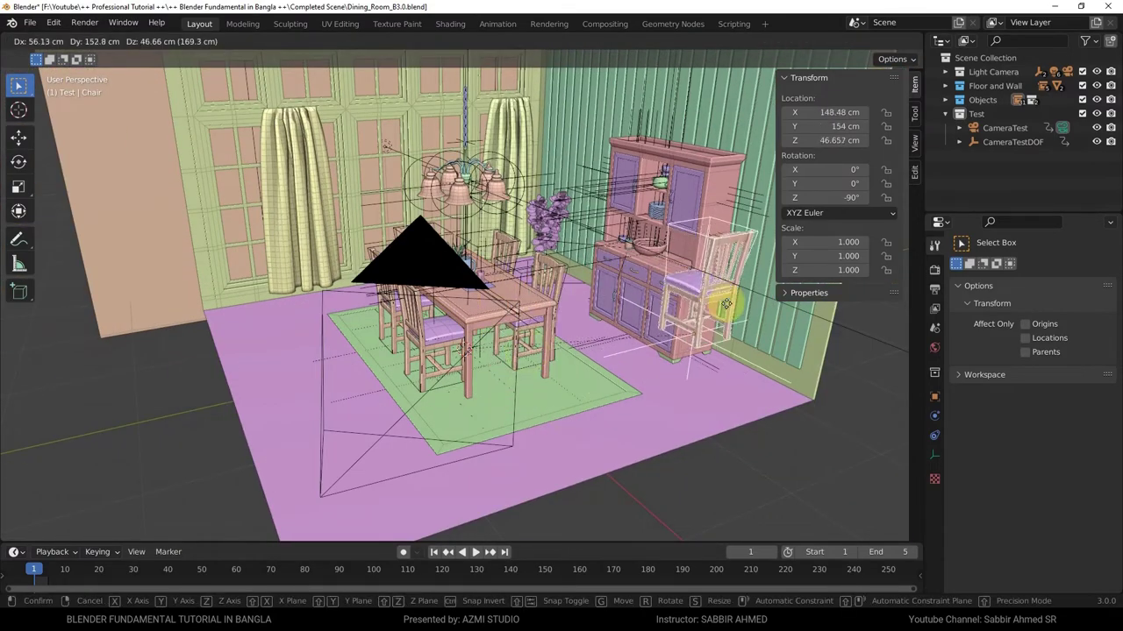
pyautogui.scroll(2, 453, 283)
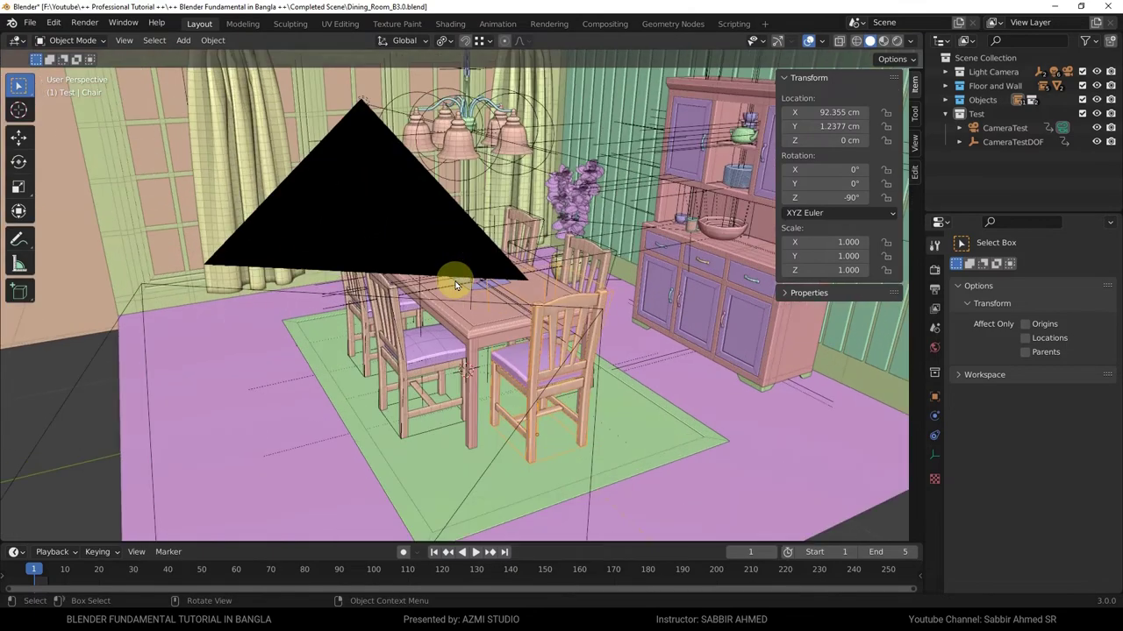
pyautogui.moveTo(455, 285)
pyautogui.mouseDown(button='middle')
pyautogui.moveTo(605, 263)
pyautogui.moveTo(545, 262)
pyautogui.mouseUp(button='middle')
pyautogui.scroll(2, 493, 255)
pyautogui.scroll(2, 474, 254)
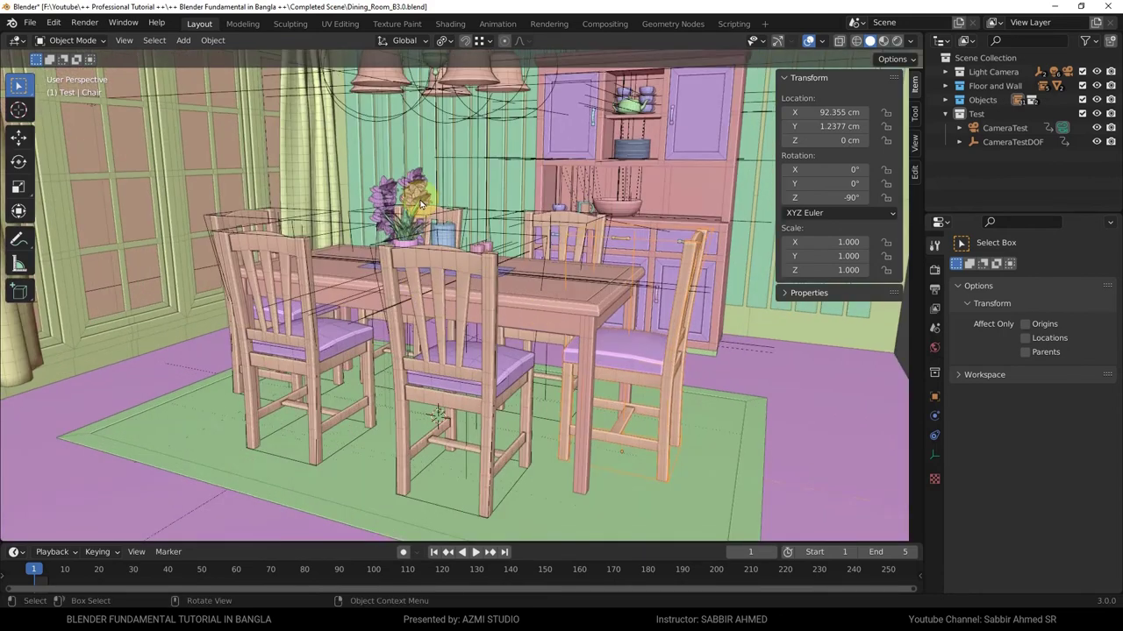
pyautogui.click(16, 40)
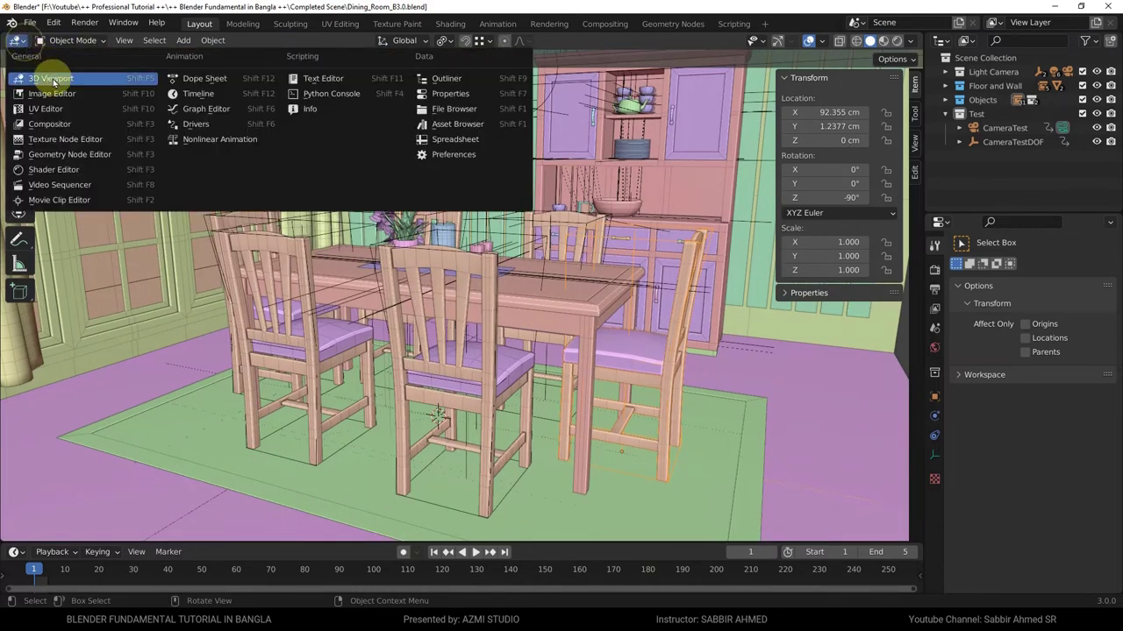
pyautogui.moveTo(51, 78)
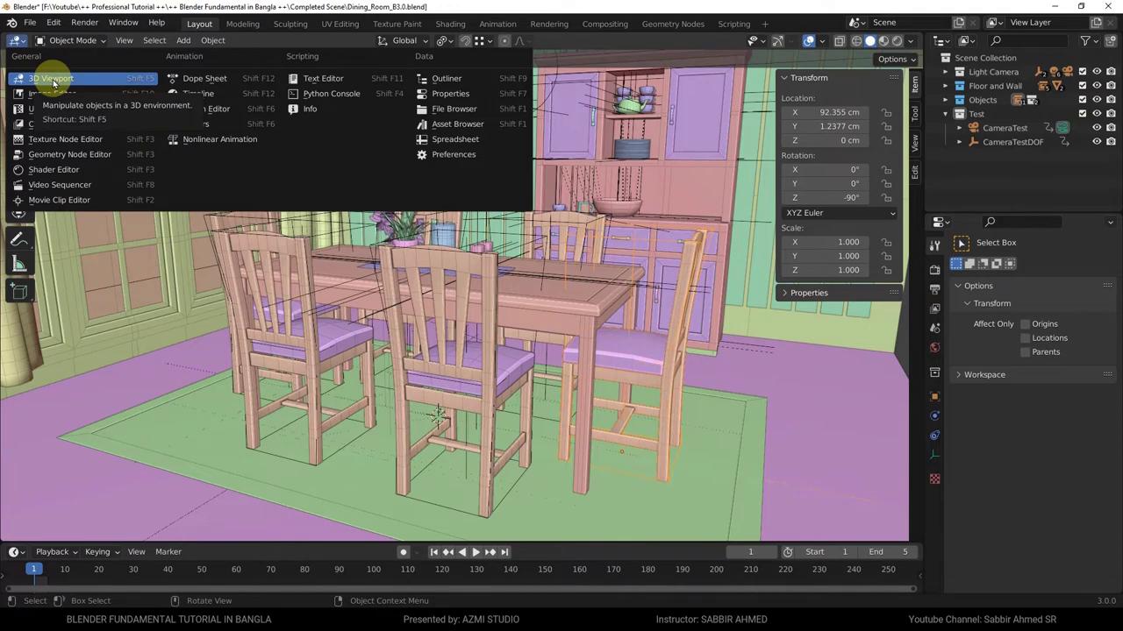
pyautogui.scroll(-3, 574, 263)
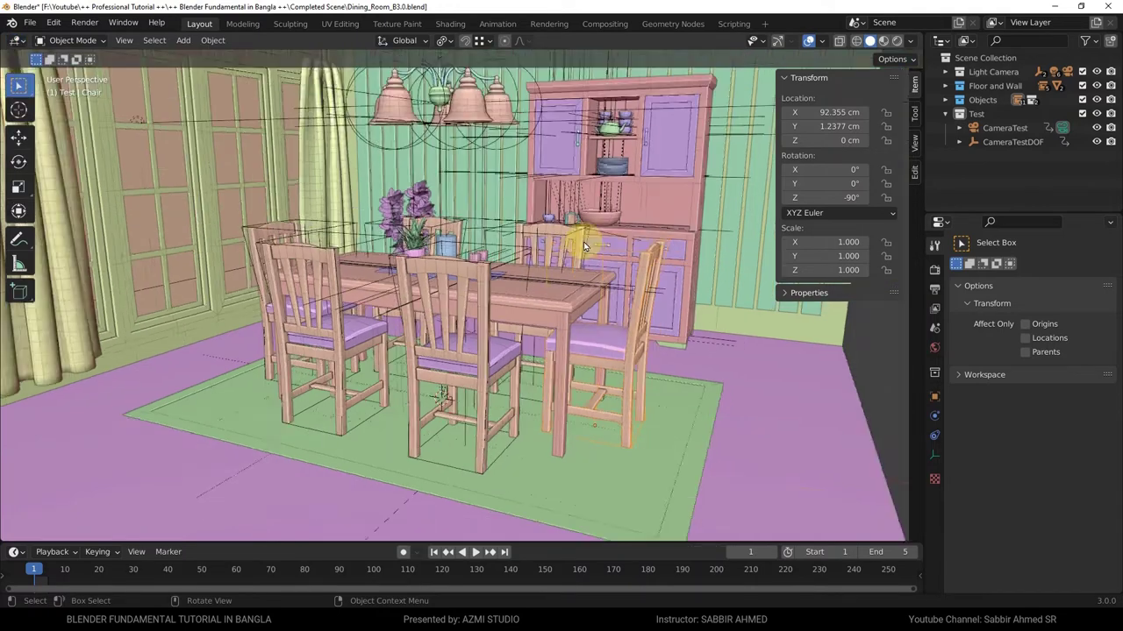
pyautogui.moveTo(582, 243); pyautogui.dragTo(623, 166, button='middle')
pyautogui.scroll(2, 419, 267)
pyautogui.moveTo(522, 146); pyautogui.dragTo(498, 192, button='middle')
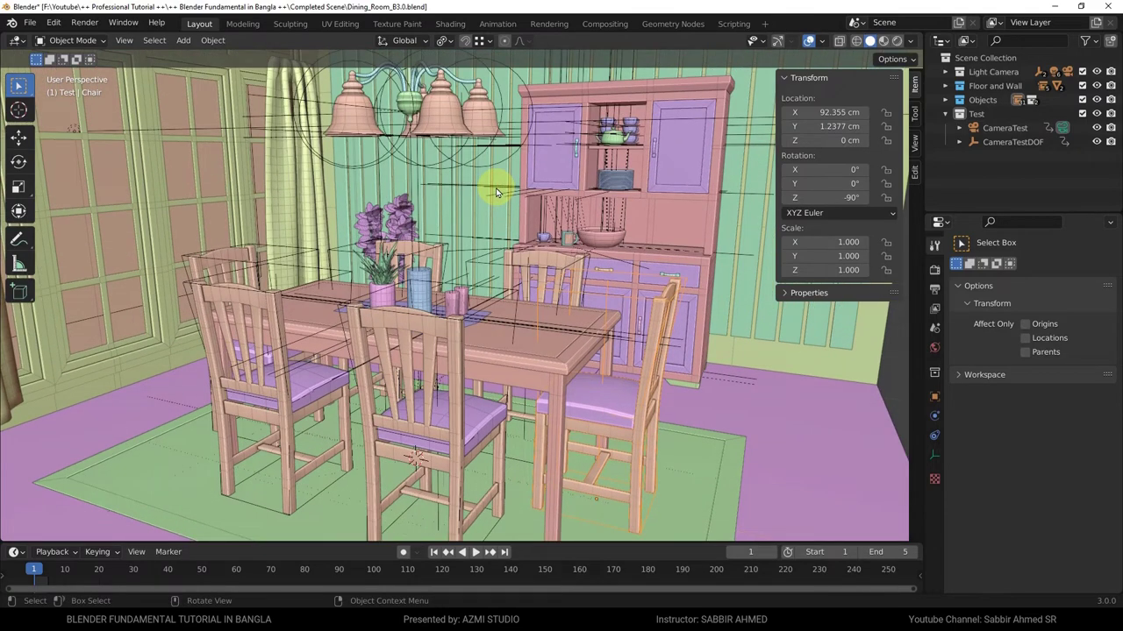
pyautogui.scroll(-5, 496, 192)
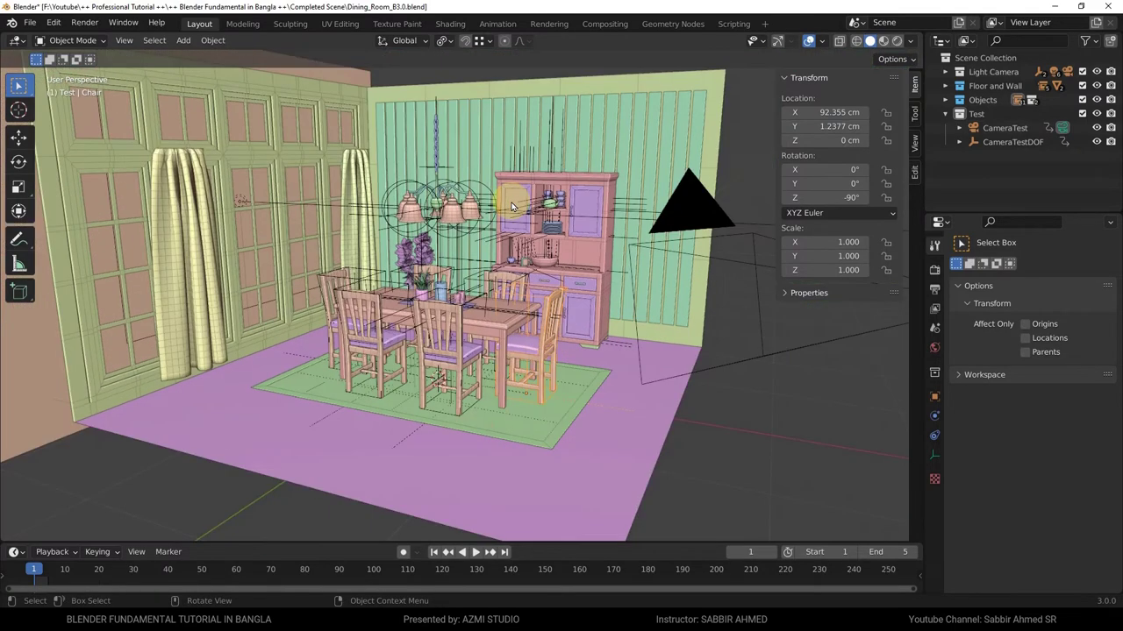
pyautogui.click(441, 312)
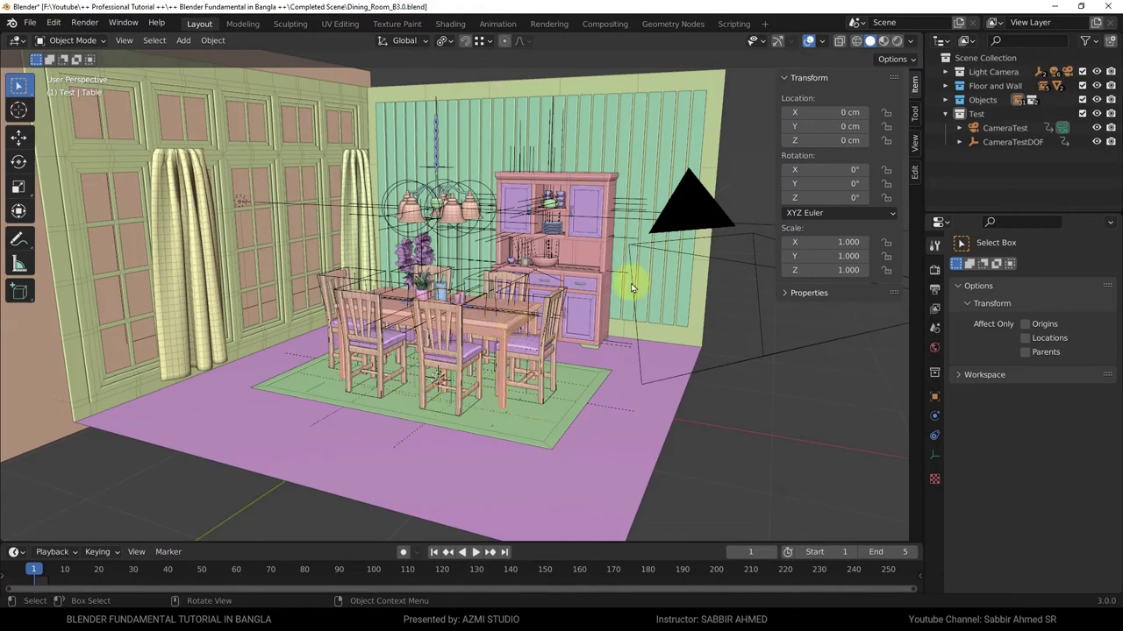
pyautogui.click(675, 221)
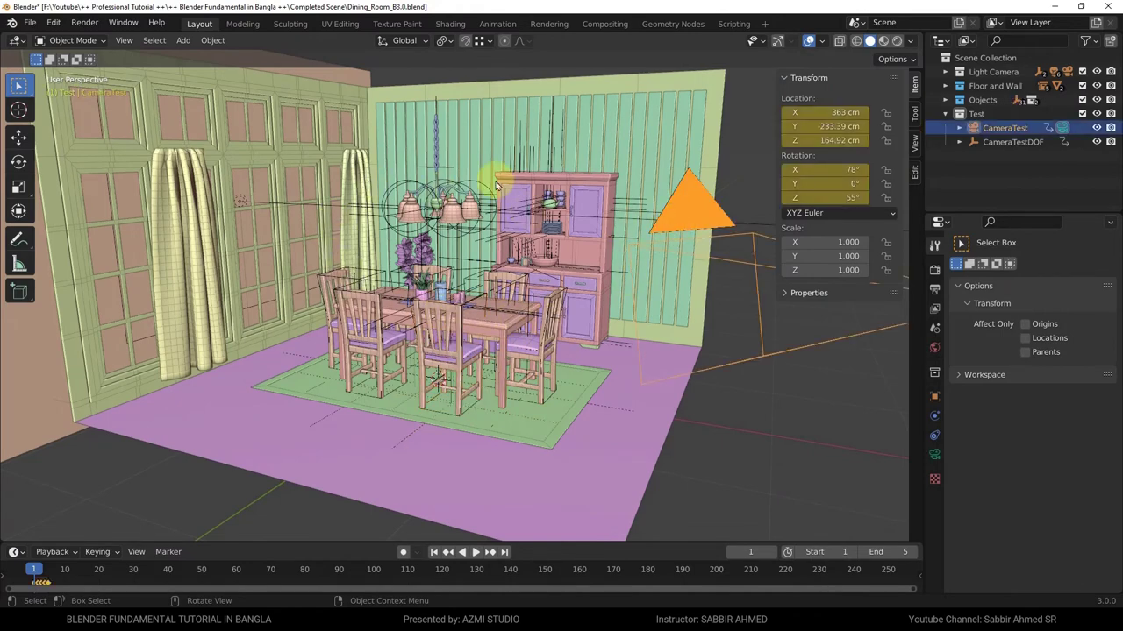
pyautogui.scroll(3, 456, 252)
pyautogui.scroll(2, 456, 252)
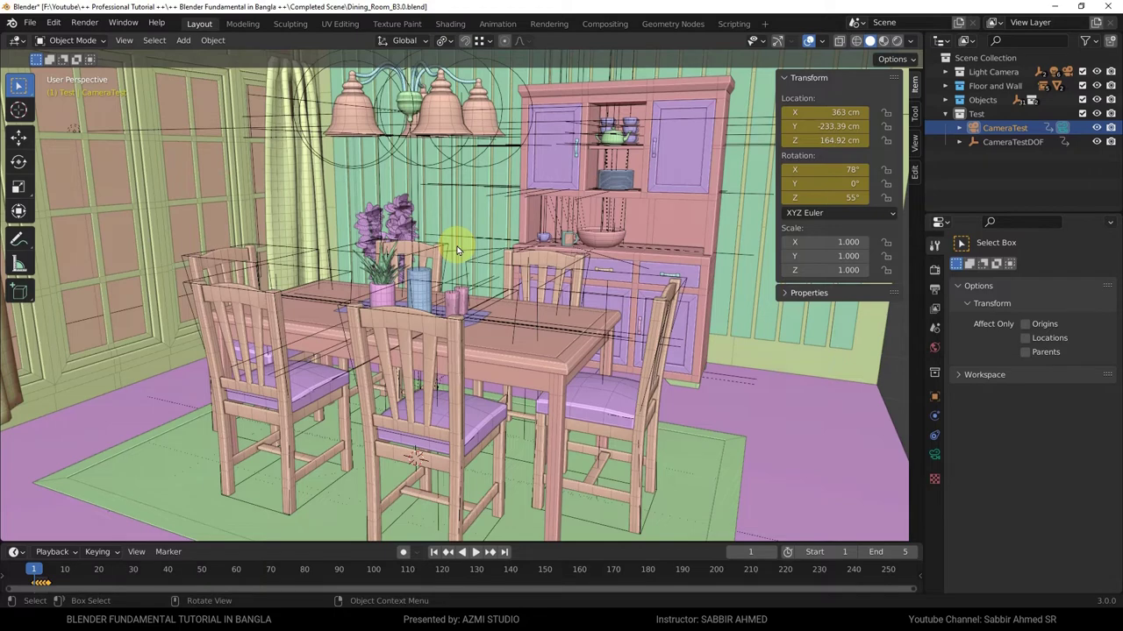
# Point out the Outliner choice in the Editor Type menu and preview the display mode options.
pyautogui.click(942, 41)
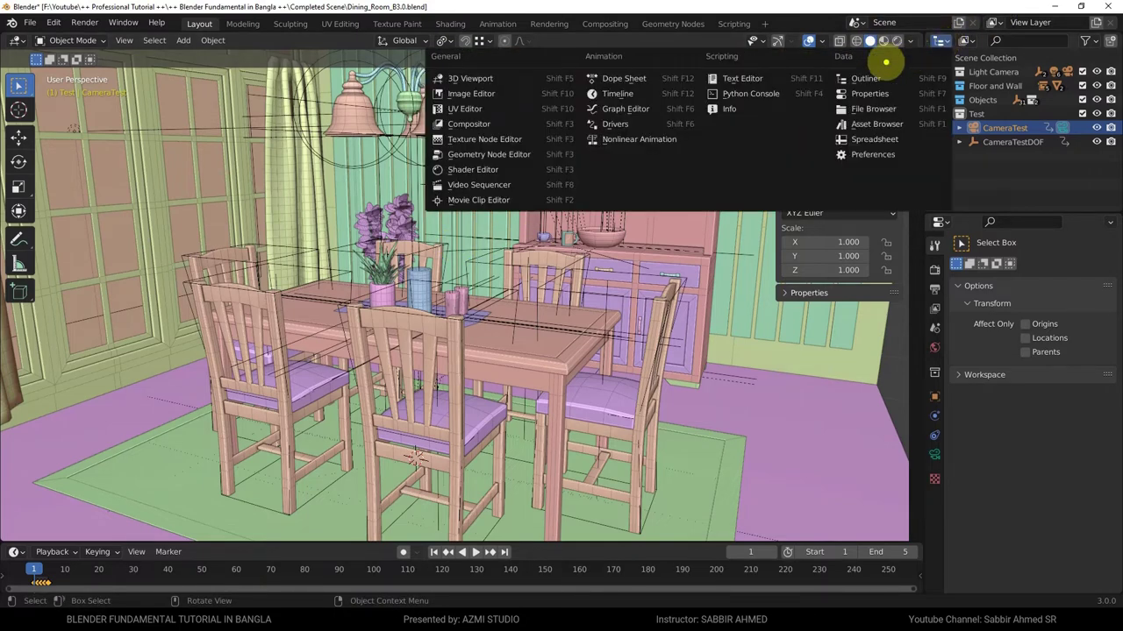
pyautogui.moveTo(886, 55); pyautogui.dragTo(868, 54)
pyautogui.click(866, 78)
pyautogui.click(965, 41)
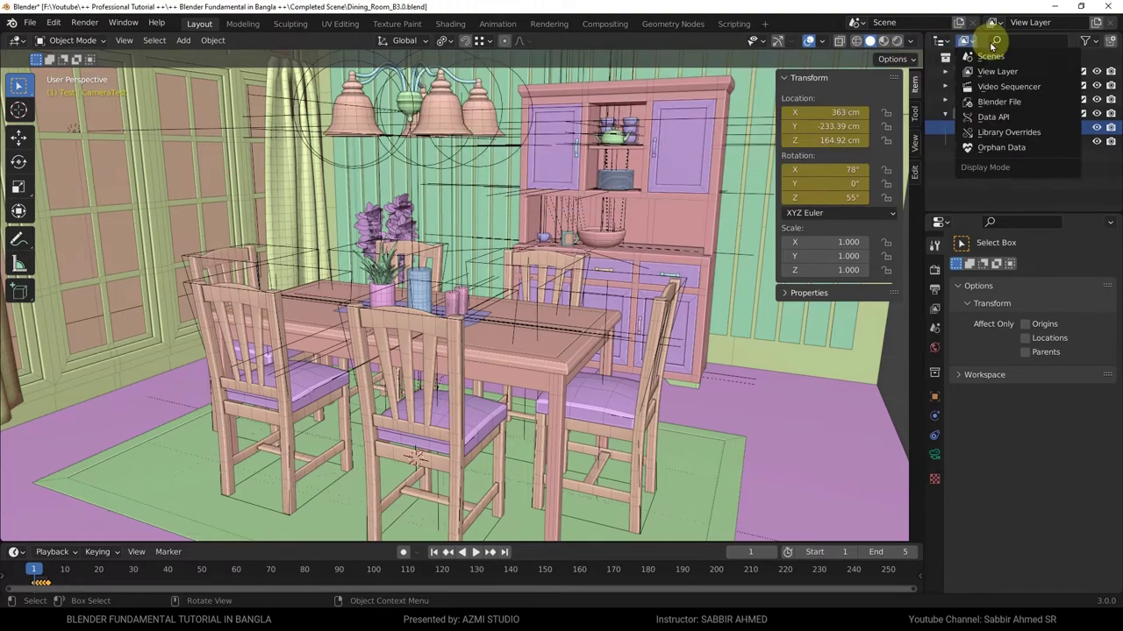
# Expand the Light Camera, Floor and Wall, Objects, Dinner_Set and Table collections, selecting Glass.
pyautogui.click(945, 72)
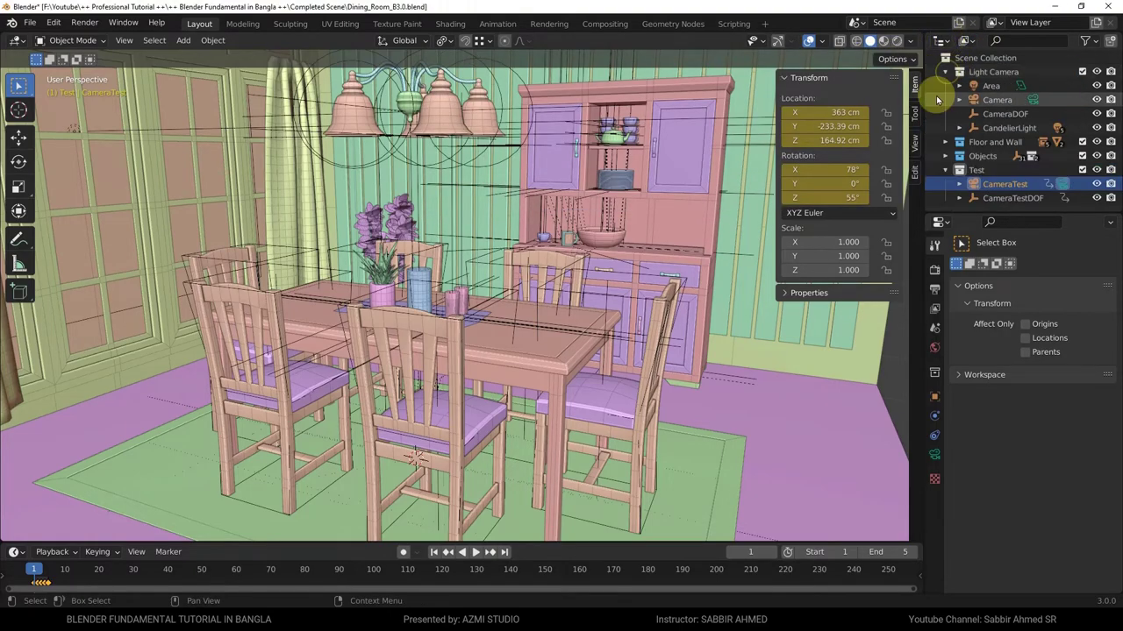
pyautogui.moveTo(517, 175)
pyautogui.mouseDown(button='middle')
pyautogui.moveTo(402, 211)
pyautogui.moveTo(659, 240)
pyautogui.mouseUp(button='middle')
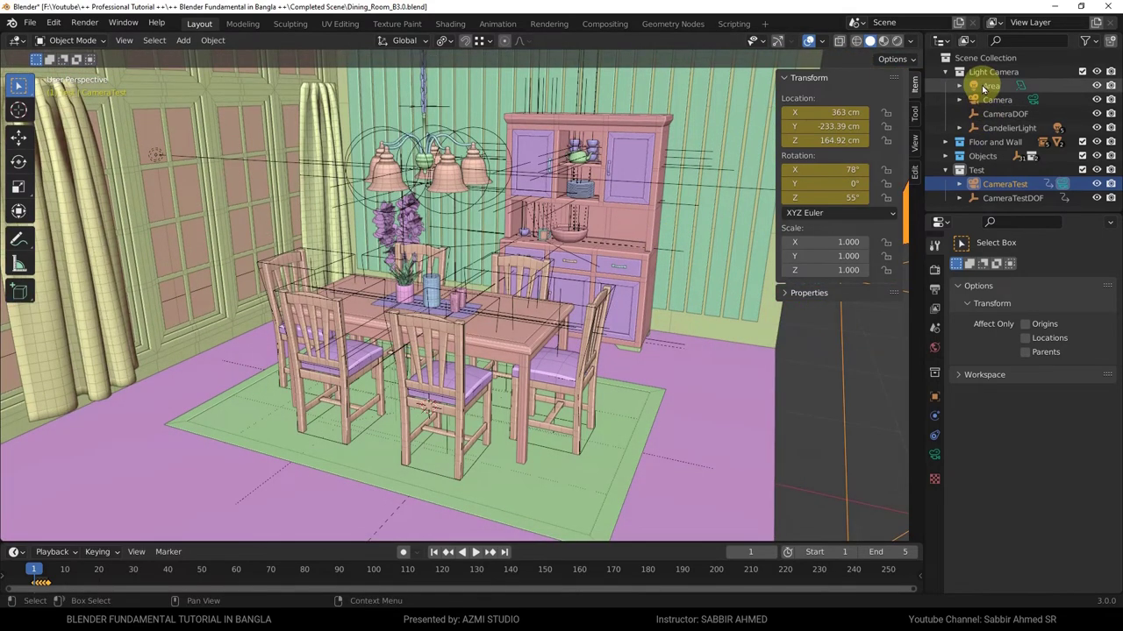
pyautogui.click(944, 142)
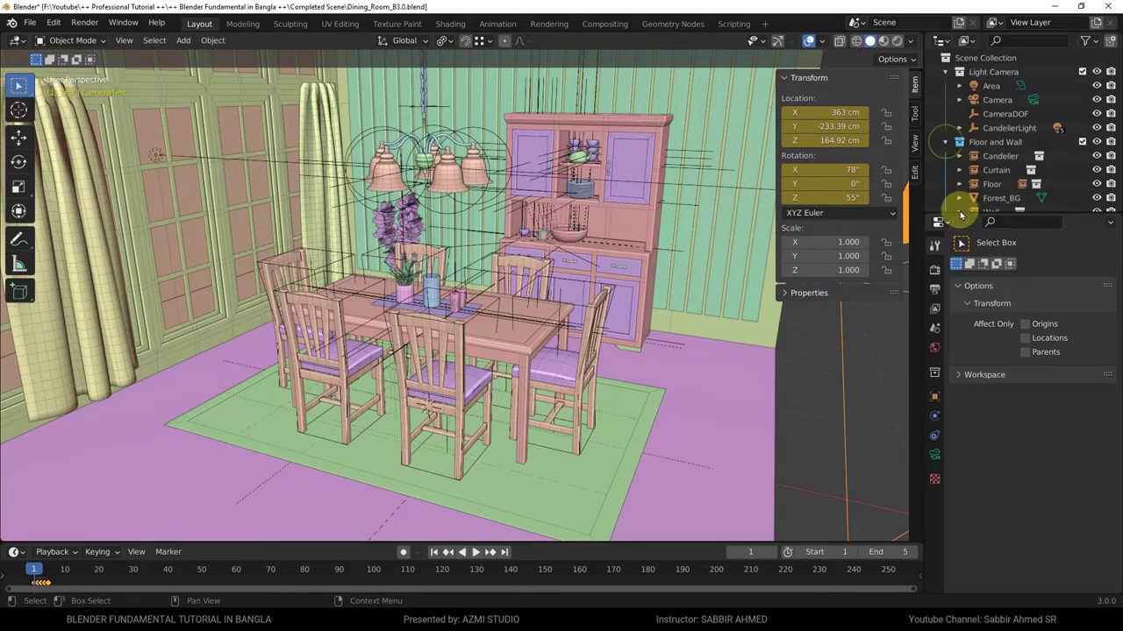
pyautogui.moveTo(960, 215); pyautogui.dragTo(969, 392)
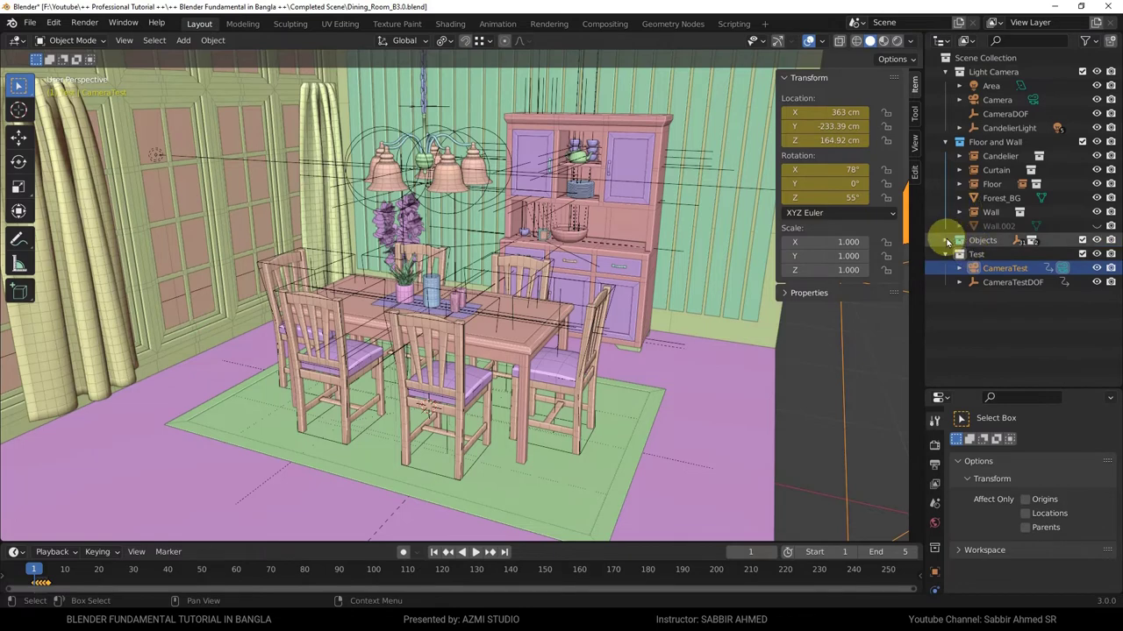
pyautogui.click(944, 240)
pyautogui.click(960, 255)
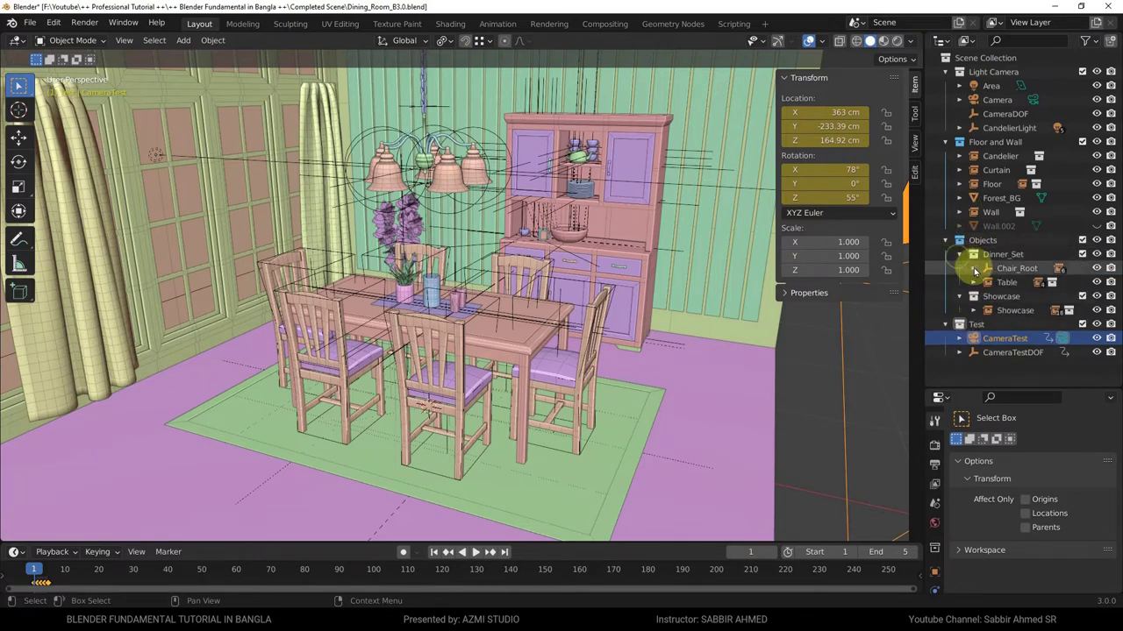
pyautogui.click(972, 282)
pyautogui.click(1019, 313)
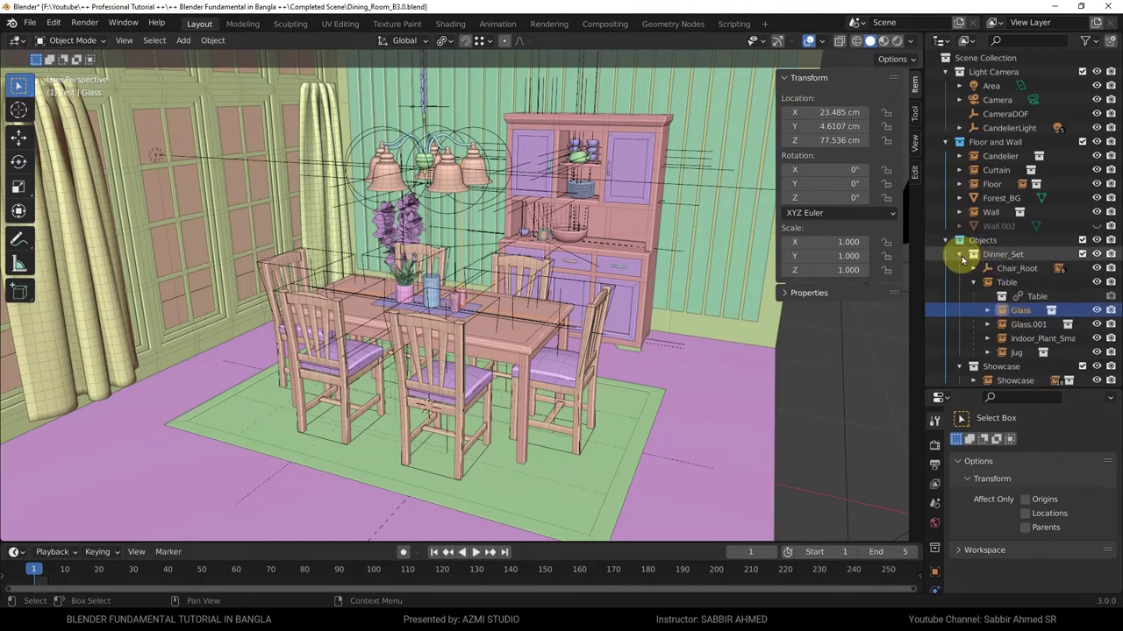
# Collapse Dinner_Set and Showcase, then select the Floor and Camera objects.
pyautogui.click(961, 255)
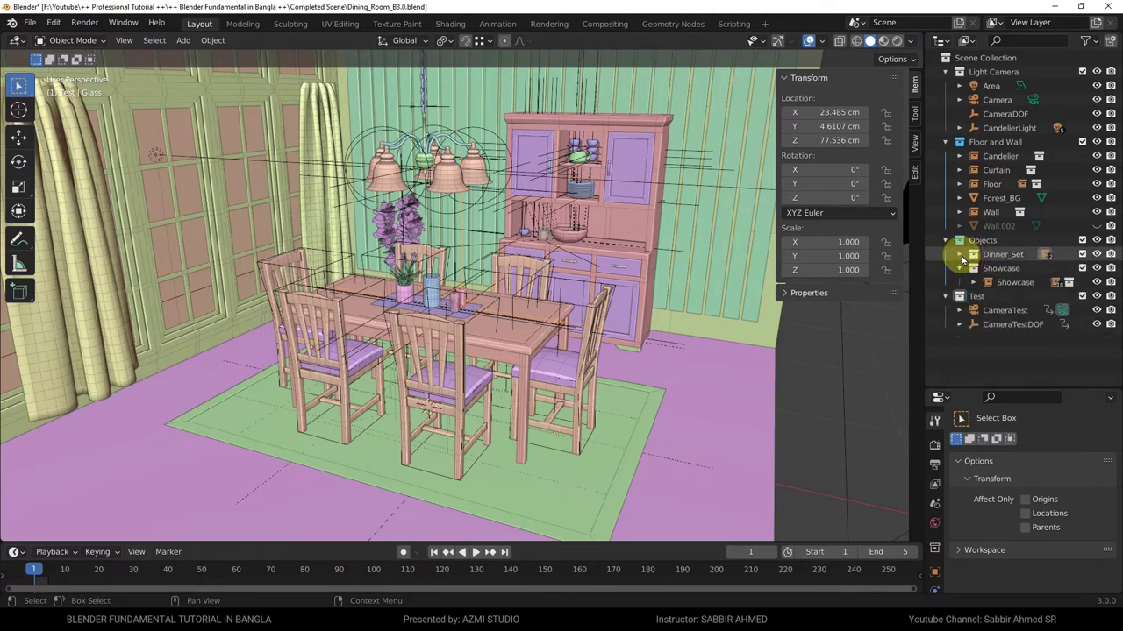
pyautogui.click(961, 268)
pyautogui.click(987, 184)
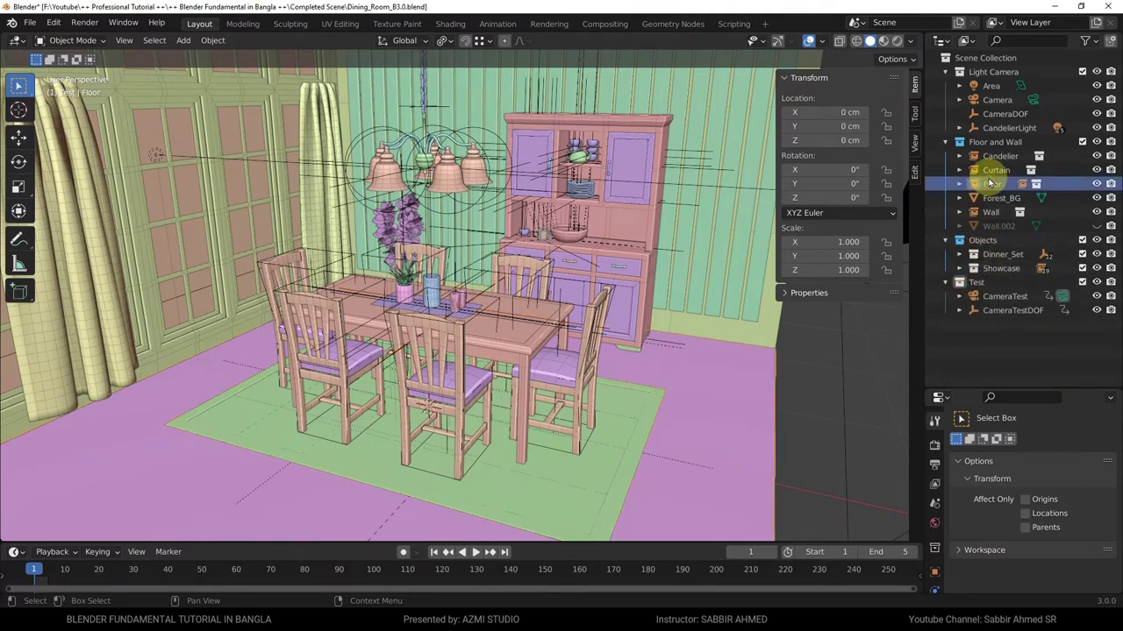
pyautogui.click(992, 101)
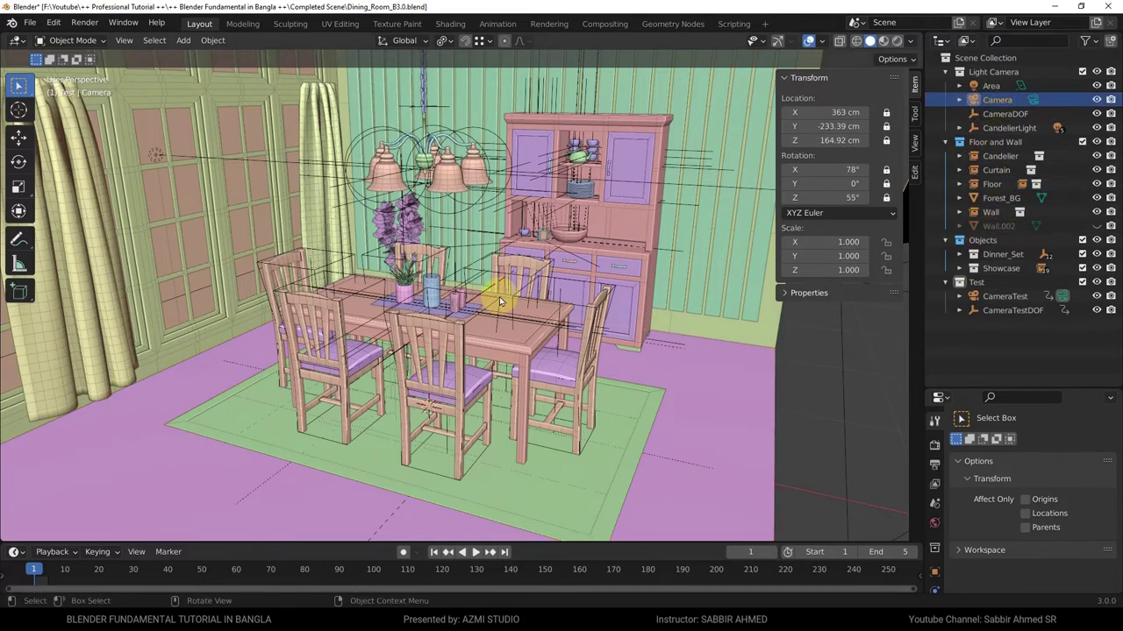
pyautogui.moveTo(502, 330); pyautogui.dragTo(607, 336, button='middle')
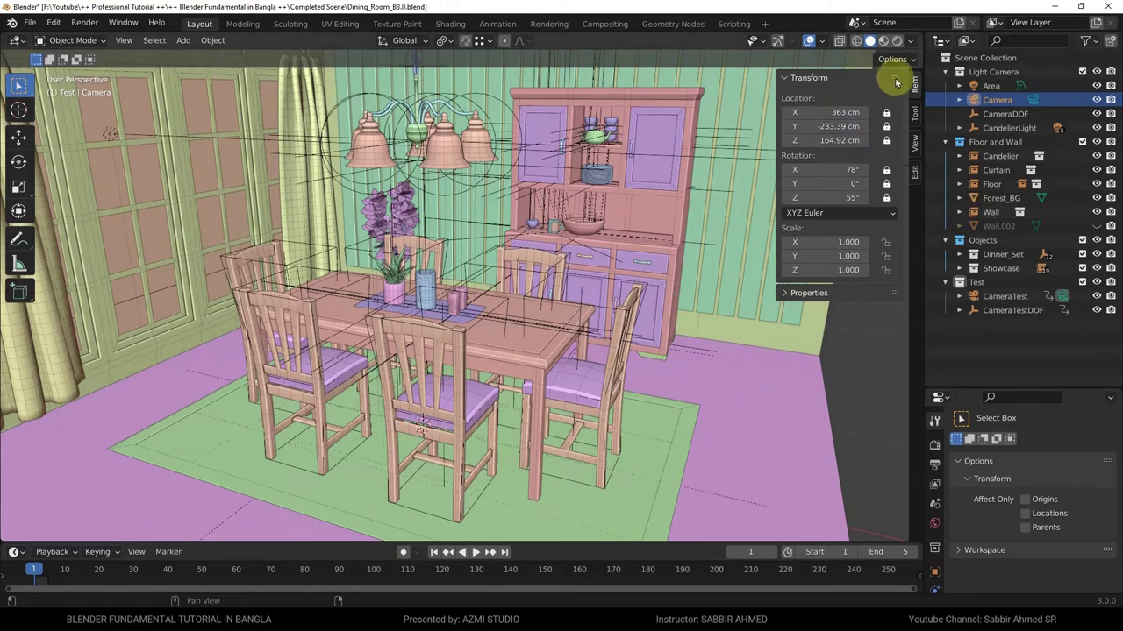
# Annotate the outline rows and dining table, clear the marks, then widen the Outliner/Properties column.
pyautogui.click(939, 40)
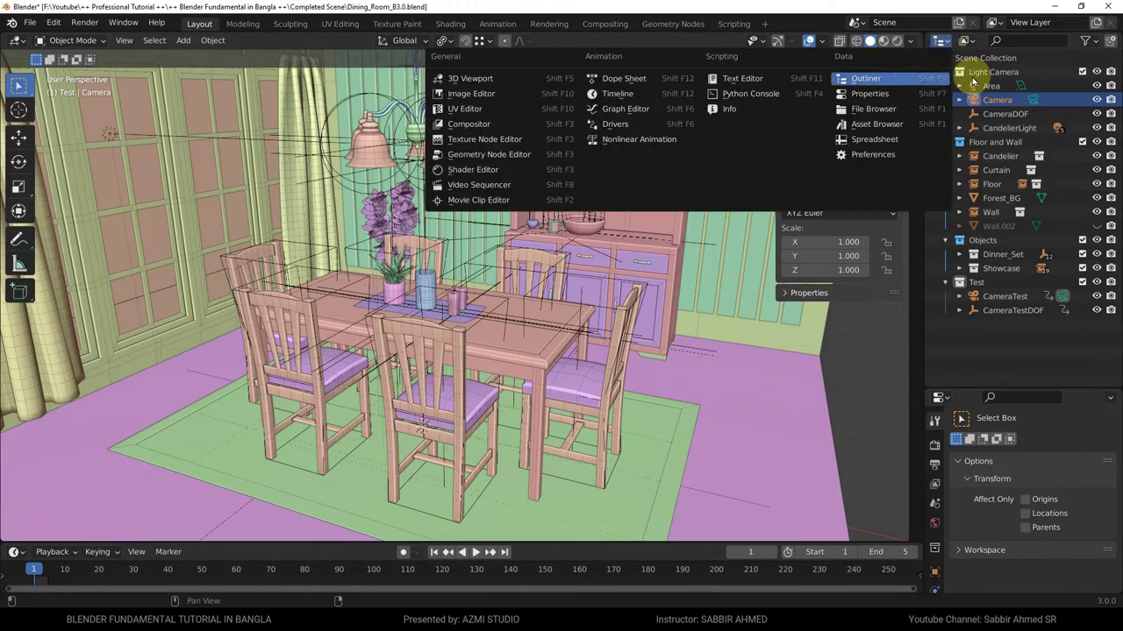
pyautogui.click(939, 64)
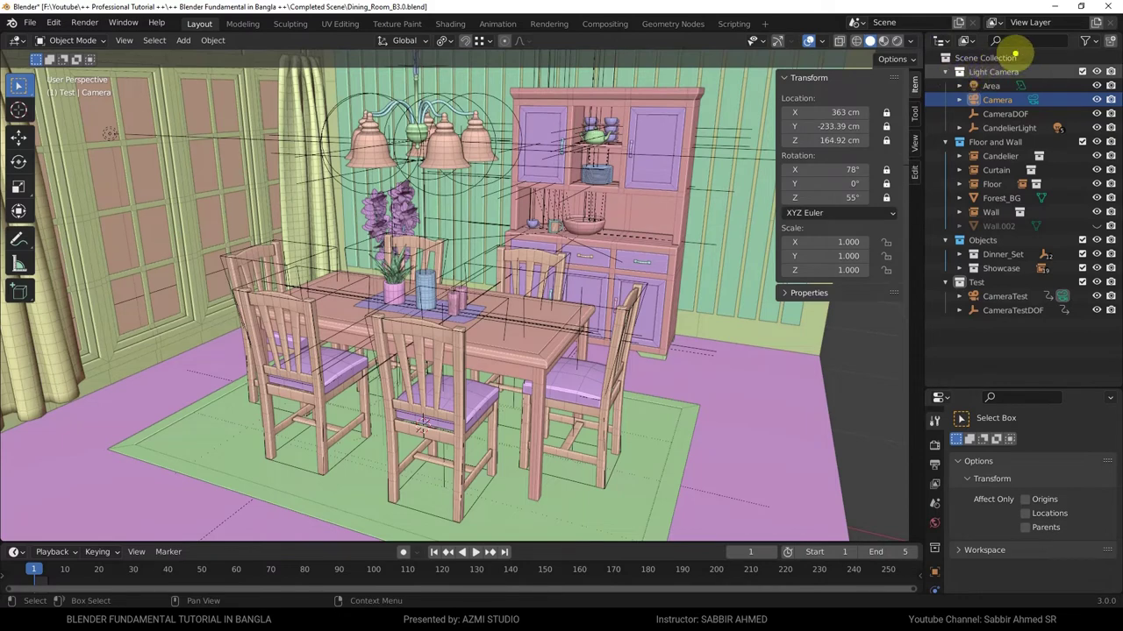
pyautogui.moveTo(1016, 54); pyautogui.dragTo(1063, 163)
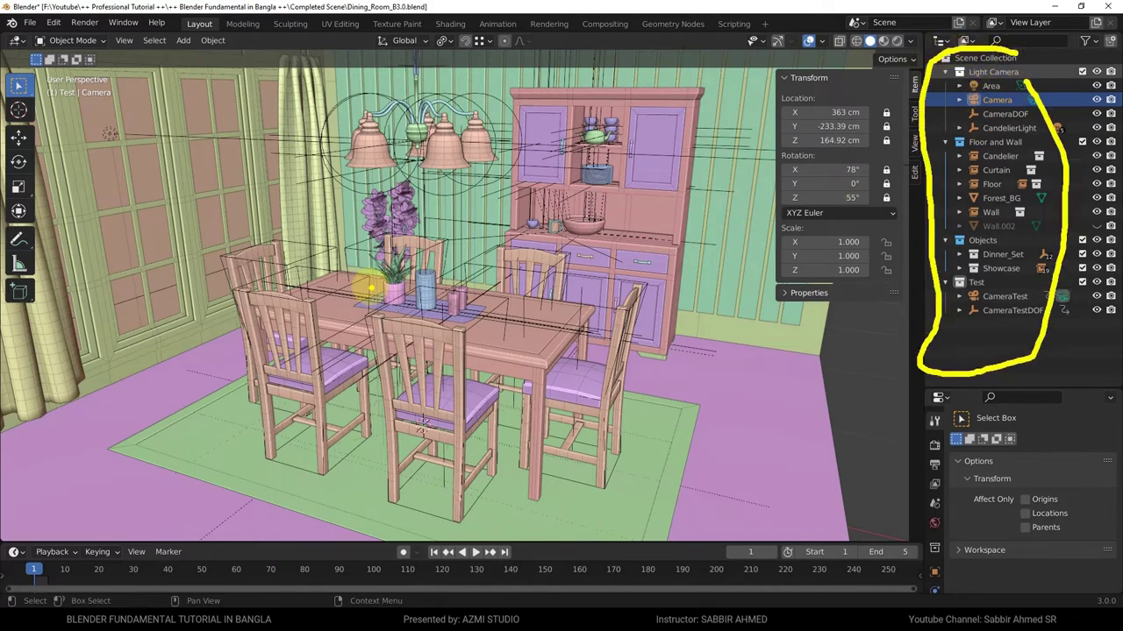
pyautogui.moveTo(693, 205)
pyautogui.mouseDown()
pyautogui.moveTo(699, 260)
pyautogui.moveTo(653, 227)
pyautogui.mouseUp()
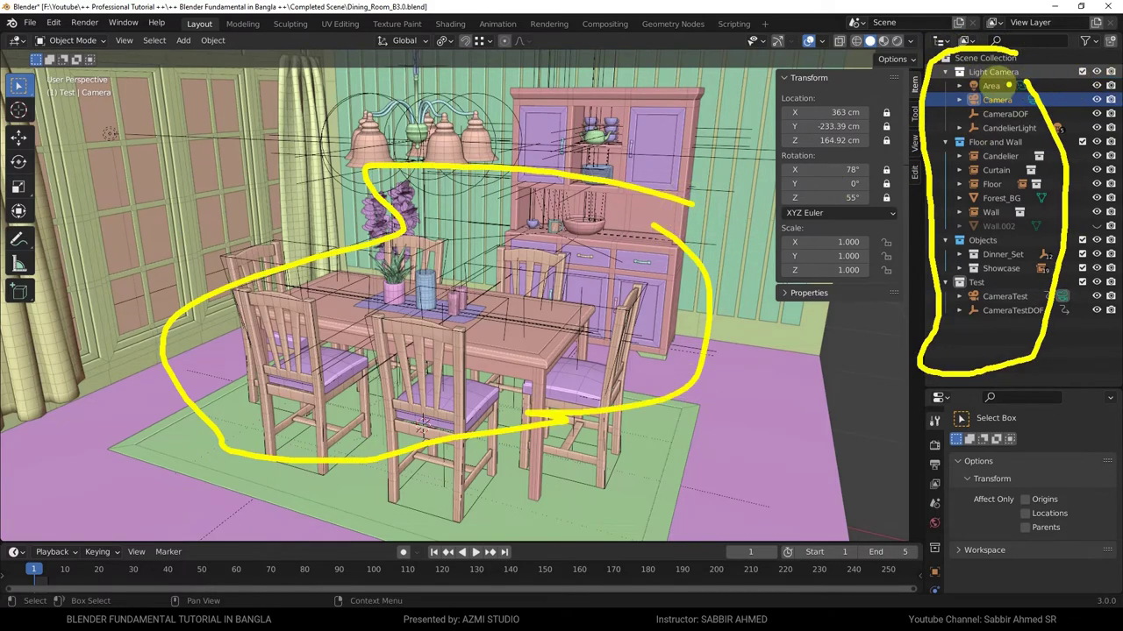
pyautogui.moveTo(886, 100); pyautogui.dragTo(971, 100)
pyautogui.moveTo(886, 140); pyautogui.dragTo(965, 141)
pyautogui.moveTo(935, 185); pyautogui.dragTo(1000, 185)
pyautogui.moveTo(902, 236); pyautogui.dragTo(1035, 235)
pyautogui.press('Escape')
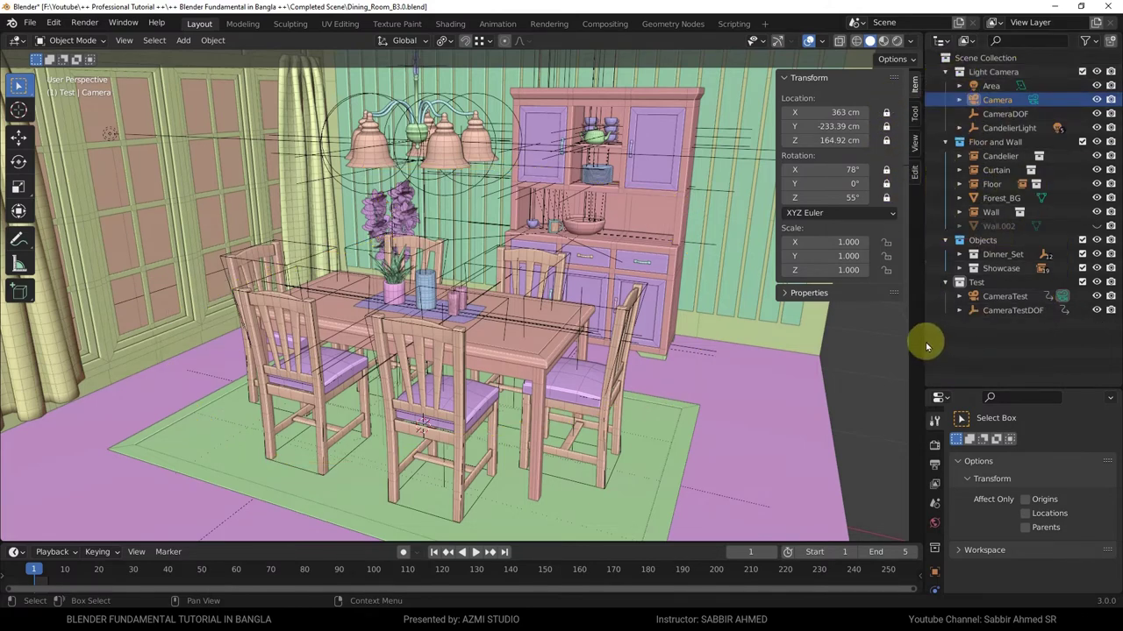
pyautogui.moveTo(922, 341); pyautogui.dragTo(827, 341)
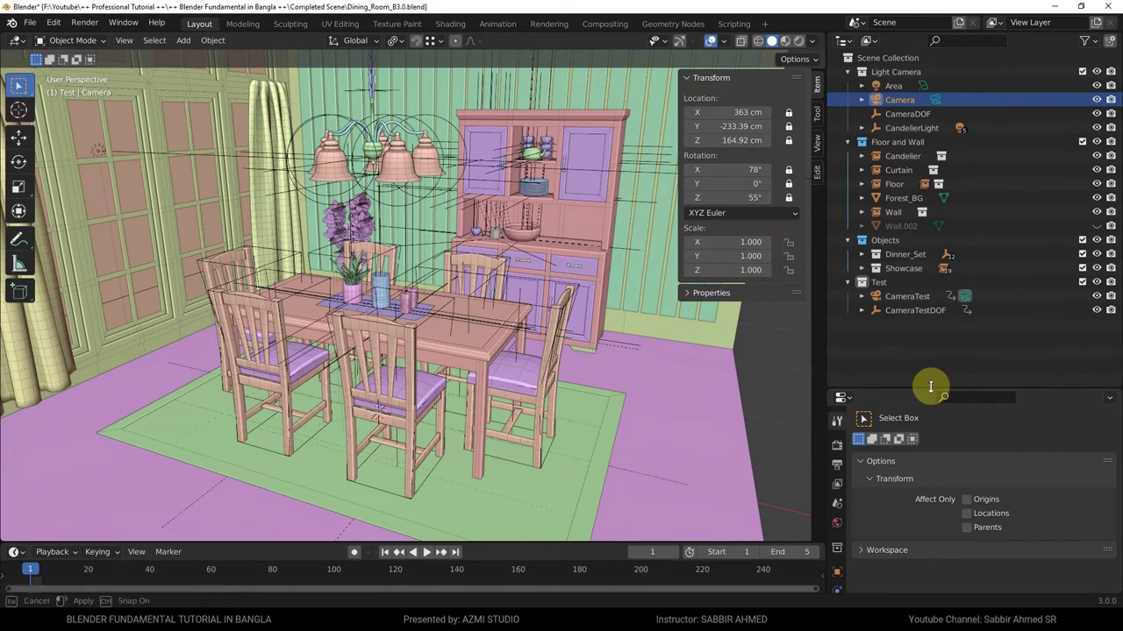
# Give the lower area more height than the Outliner and set it to the Properties editor.
pyautogui.moveTo(930, 387); pyautogui.dragTo(933, 159)
pyautogui.click(843, 169)
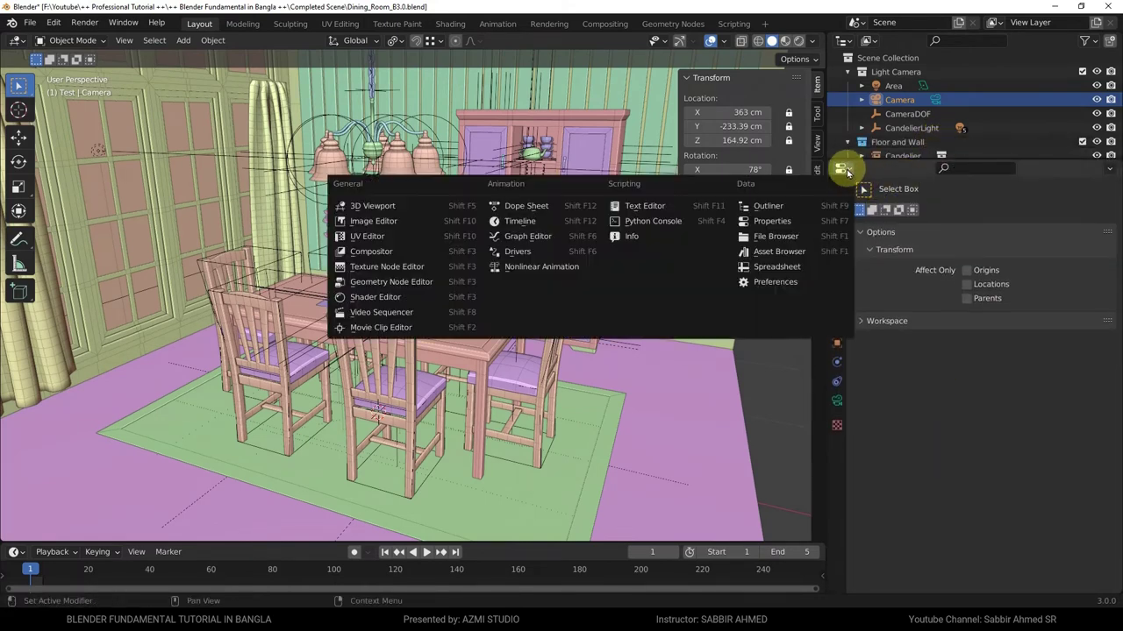
pyautogui.click(798, 221)
# Orbit and zoom out to view the whole dining room from outside.
pyautogui.moveTo(596, 289); pyautogui.dragTo(503, 320, button='middle')
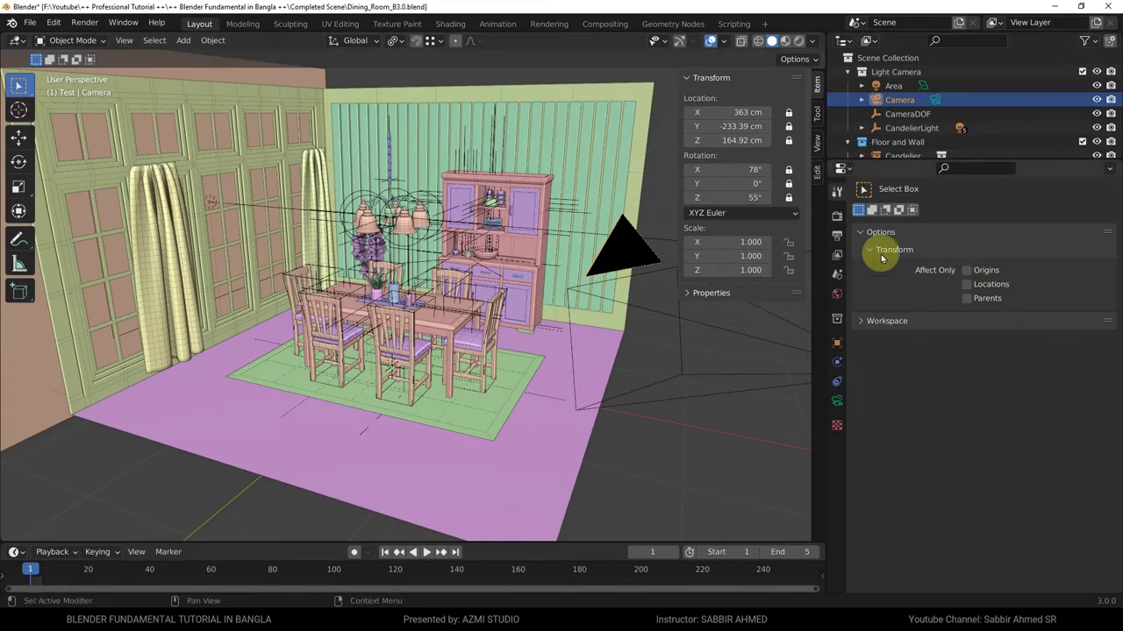
pyautogui.scroll(-5, 592, 345)
pyautogui.moveTo(591, 345)
pyautogui.mouseDown(button='middle')
pyautogui.moveTo(620, 337)
pyautogui.moveTo(523, 352)
pyautogui.mouseUp(button='middle')
# Select the dining table, start lifting it with G, then cancel so it stays at 0 cm.
pyautogui.click(260, 364)
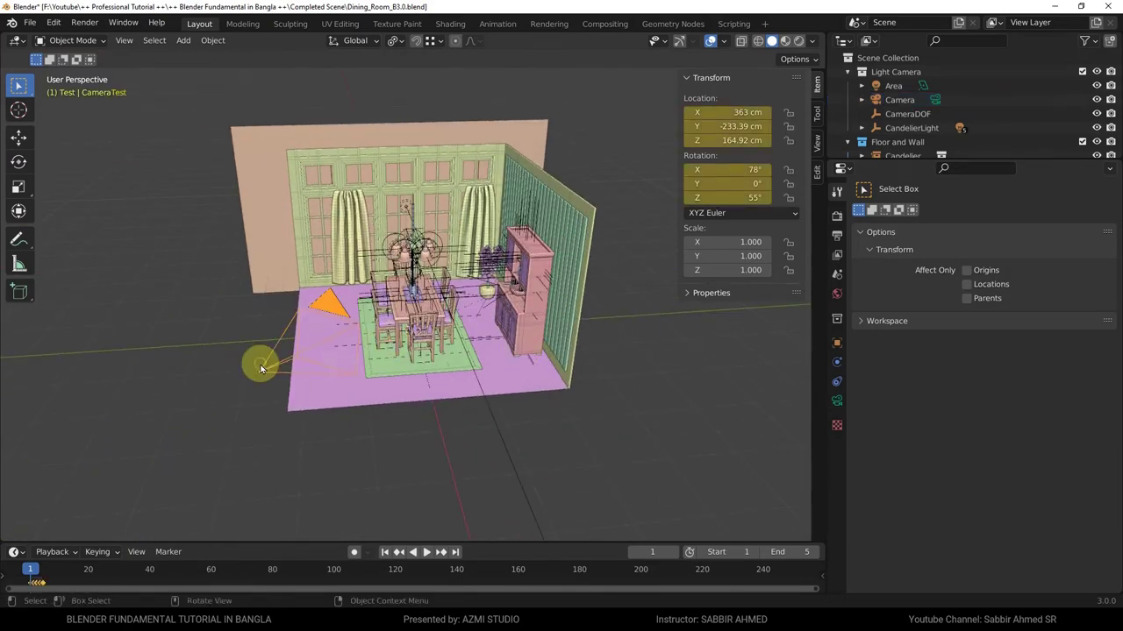
pyautogui.moveTo(330, 367)
pyautogui.mouseDown(button='middle')
pyautogui.moveTo(394, 359)
pyautogui.moveTo(443, 324)
pyautogui.mouseUp(button='middle')
pyautogui.scroll(6, 443, 322)
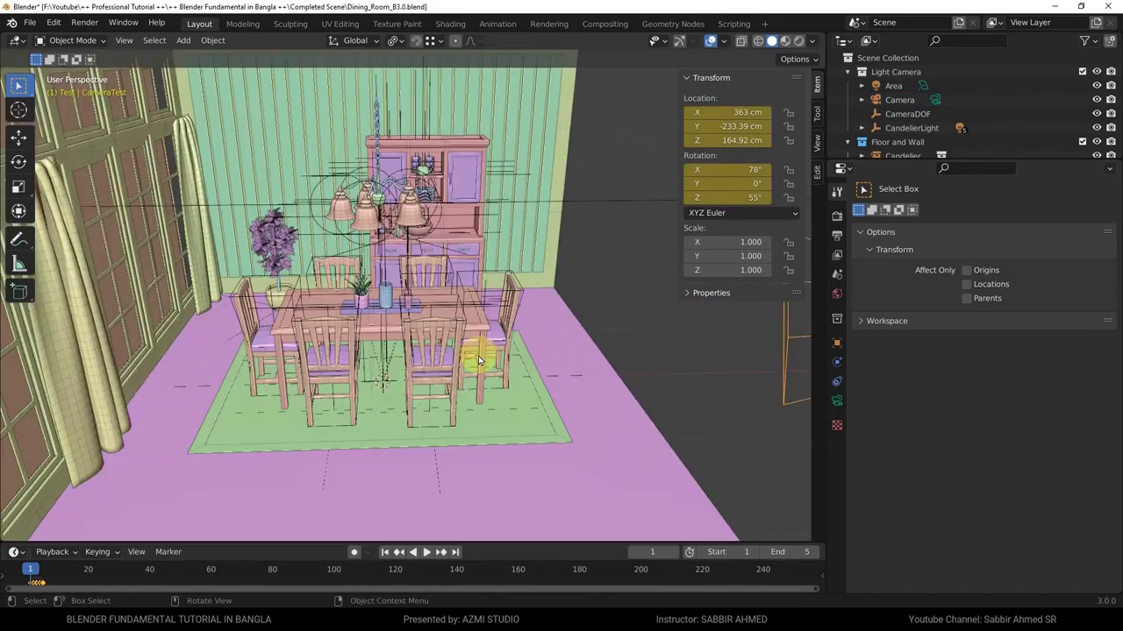
pyautogui.click(443, 322)
pyautogui.press('g')
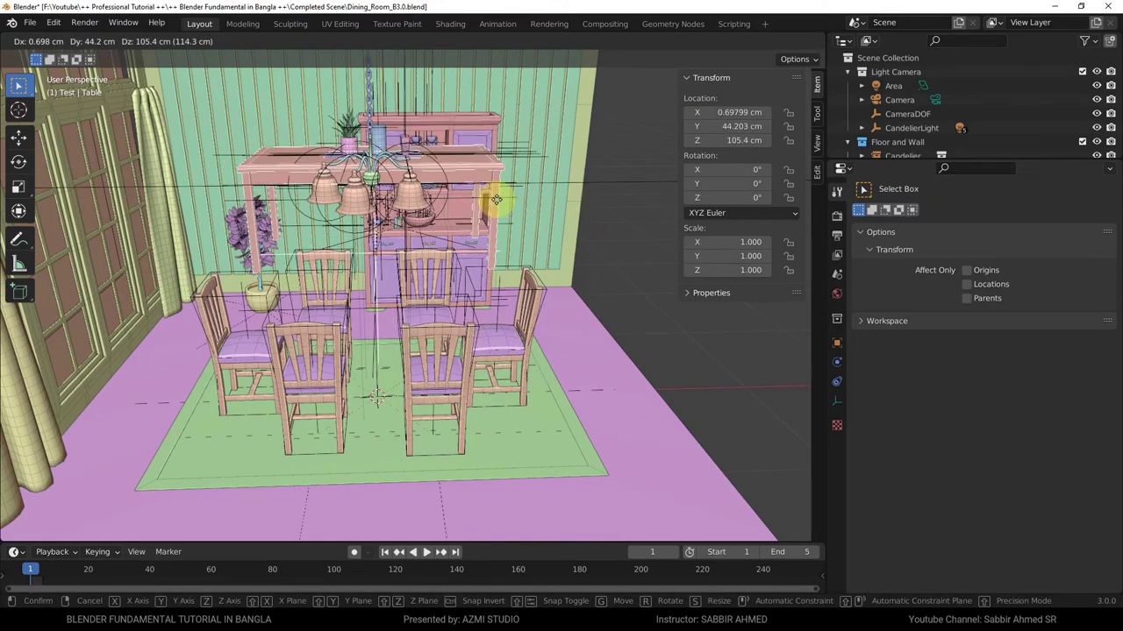
pyautogui.press('Escape')
# Orbit the view around the room and annotate the Properties editor tabs.
pyautogui.scroll(-2, 527, 267)
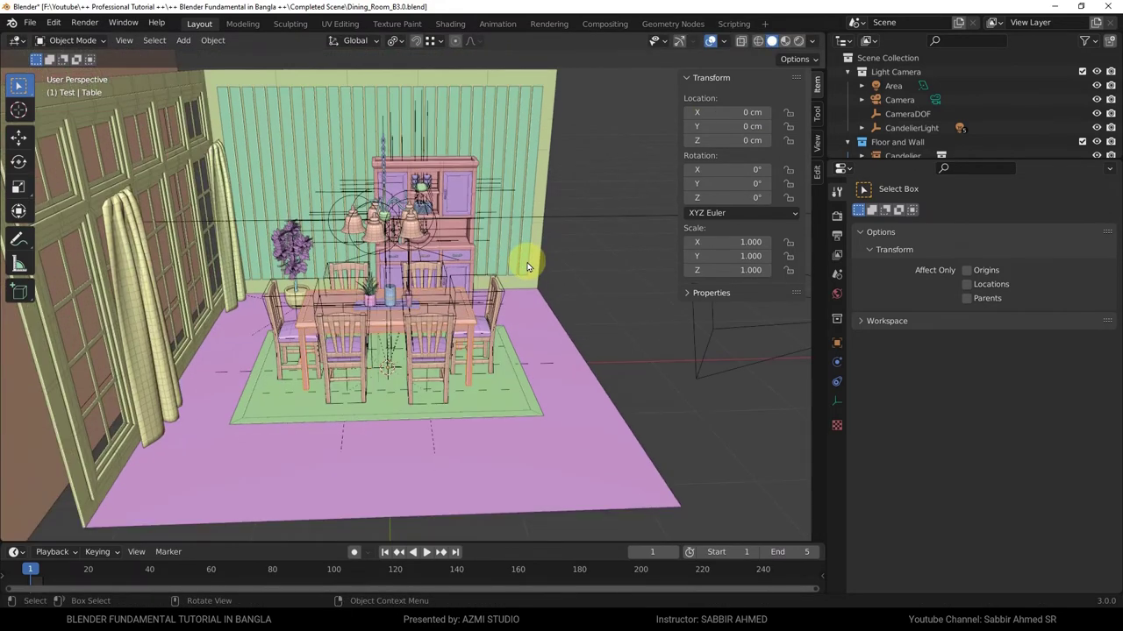
pyautogui.moveTo(527, 266); pyautogui.dragTo(486, 248, button='middle')
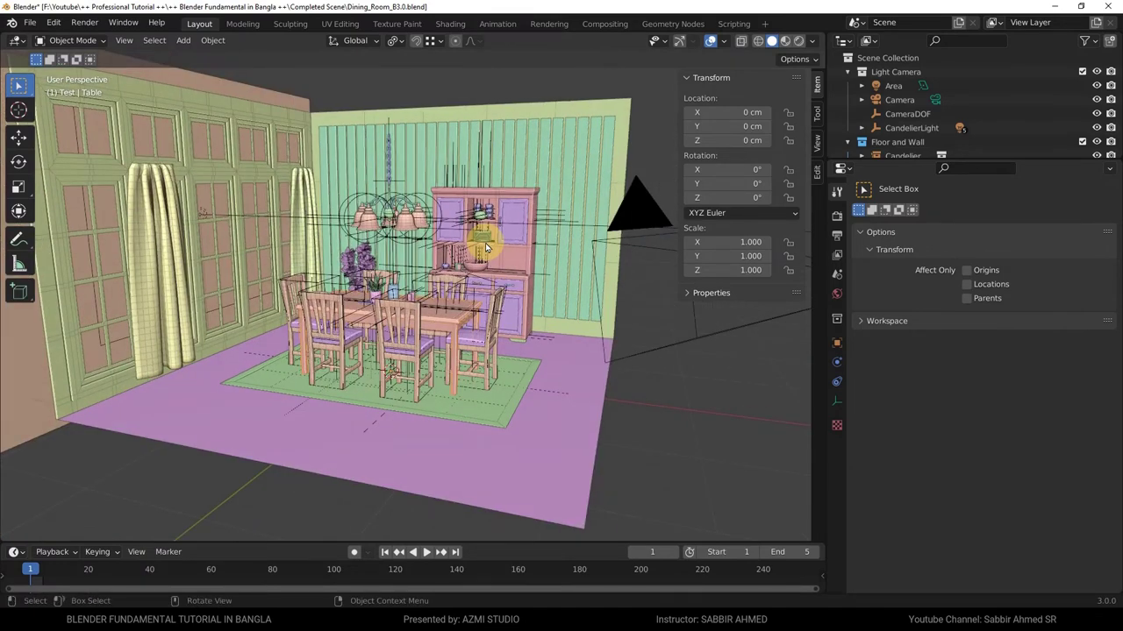
pyautogui.moveTo(485, 242)
pyautogui.mouseDown(button='middle')
pyautogui.moveTo(591, 314)
pyautogui.moveTo(639, 300)
pyautogui.mouseUp(button='middle')
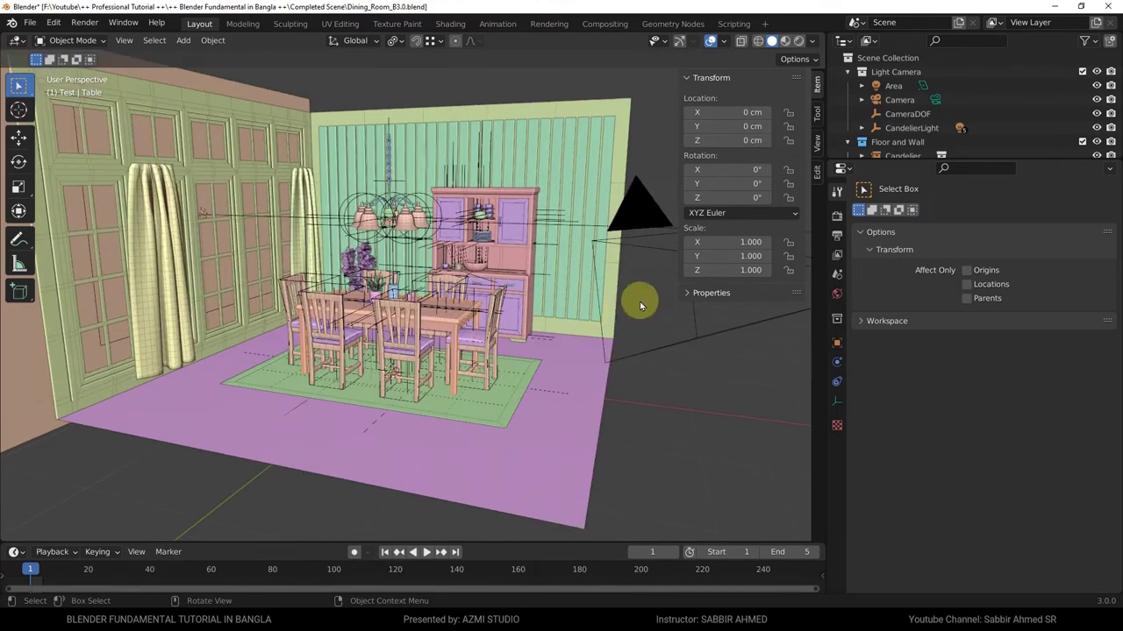
pyautogui.moveTo(571, 333)
pyautogui.mouseDown(button='middle')
pyautogui.moveTo(495, 340)
pyautogui.moveTo(438, 321)
pyautogui.mouseUp(button='middle')
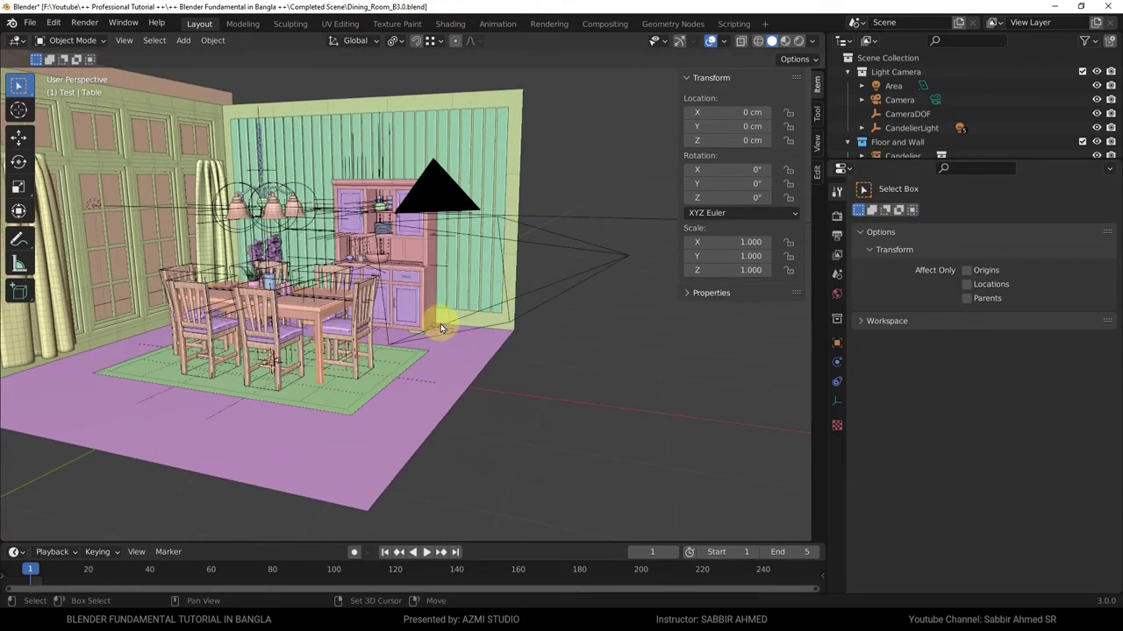
pyautogui.scroll(-1, 495, 229)
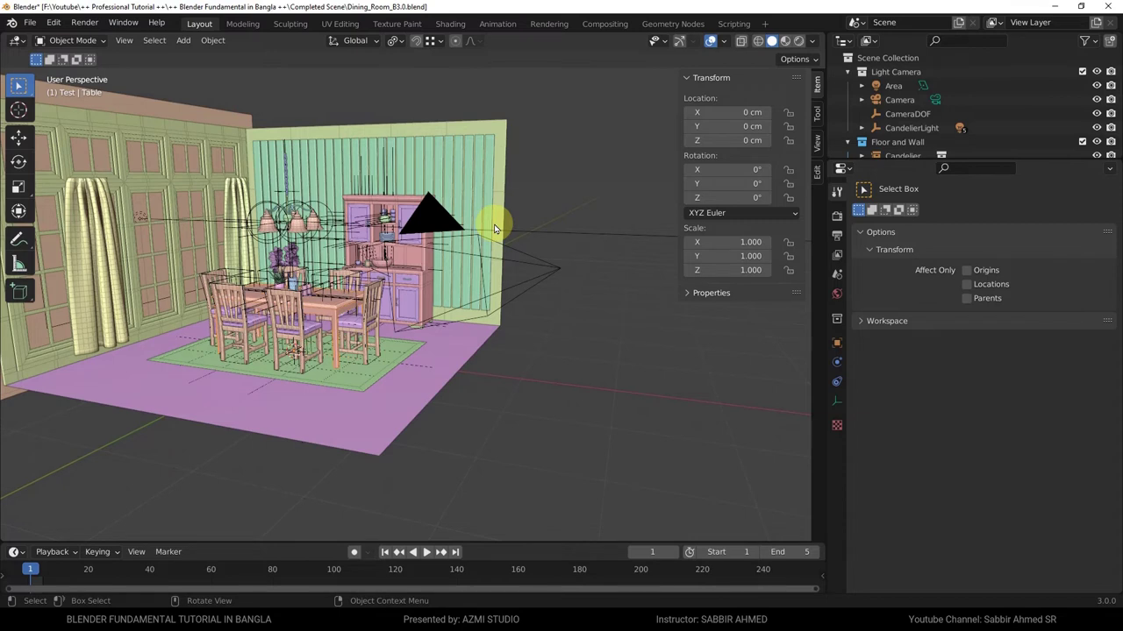
pyautogui.moveTo(855, 204)
pyautogui.mouseDown()
pyautogui.moveTo(809, 296)
pyautogui.moveTo(827, 325)
pyautogui.moveTo(858, 196)
pyautogui.mouseUp()
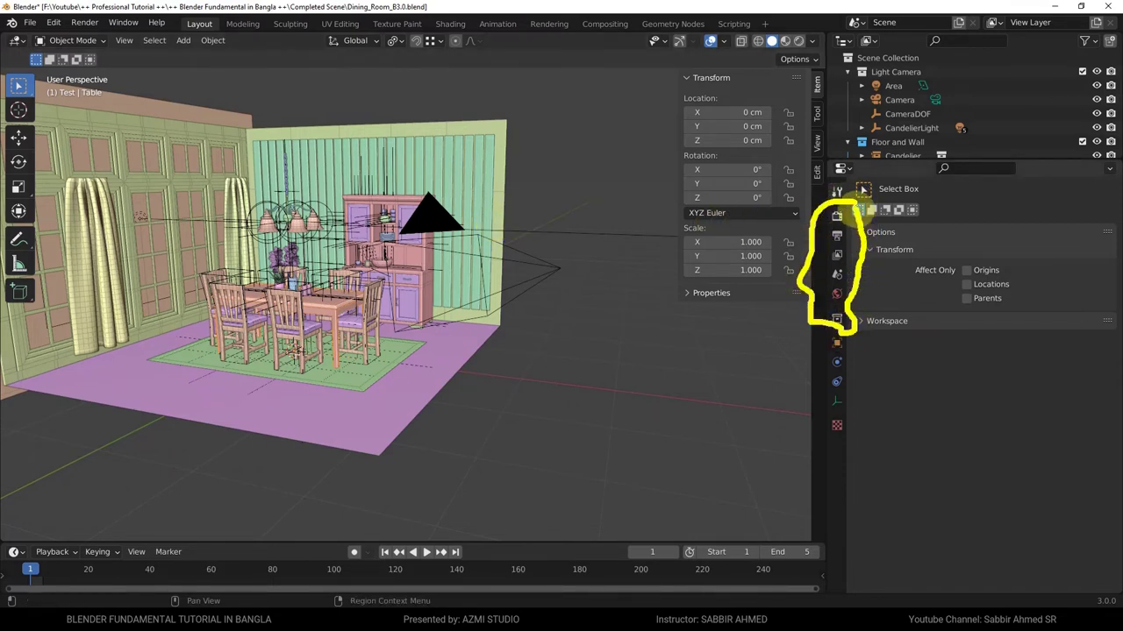
# Show the Render and Output properties and expand the Output section settings.
pyautogui.click(837, 215)
pyautogui.click(837, 235)
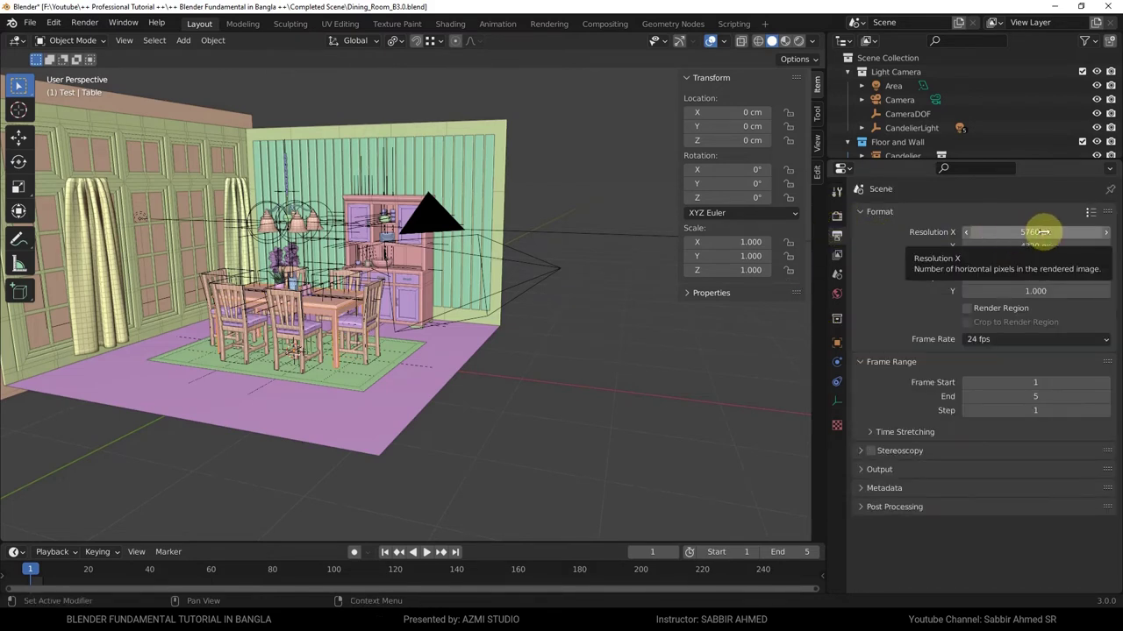
pyautogui.click(890, 470)
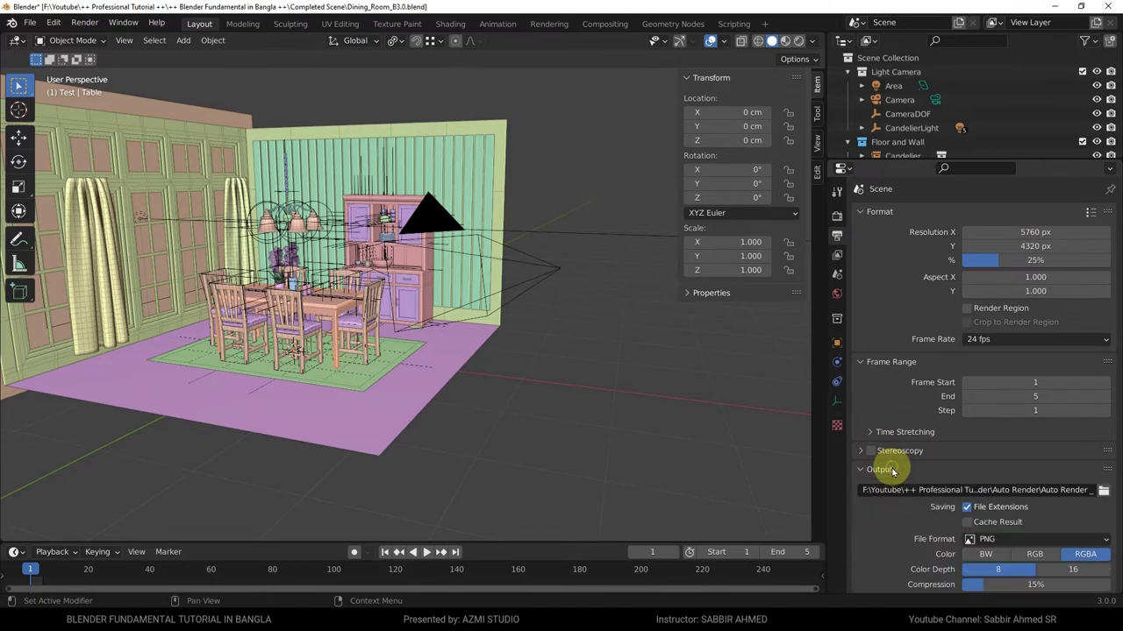
pyautogui.scroll(-2, 965, 455)
# Browse the output file format list, collapse the Output section and show View Layer settings.
pyautogui.click(1057, 465)
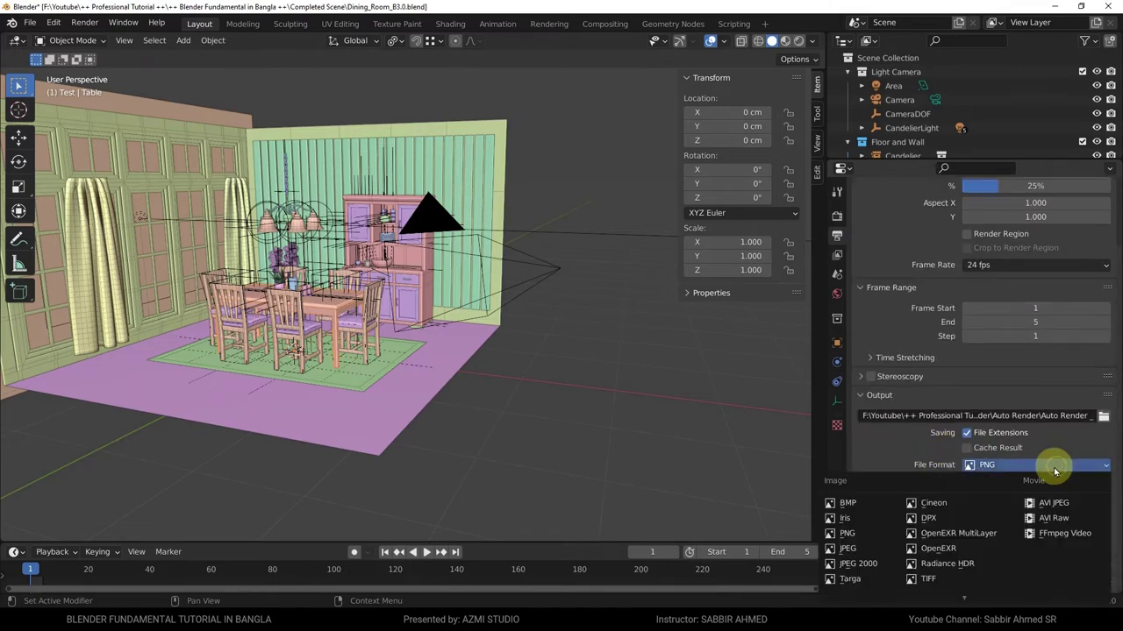
pyautogui.click(869, 395)
pyautogui.click(837, 253)
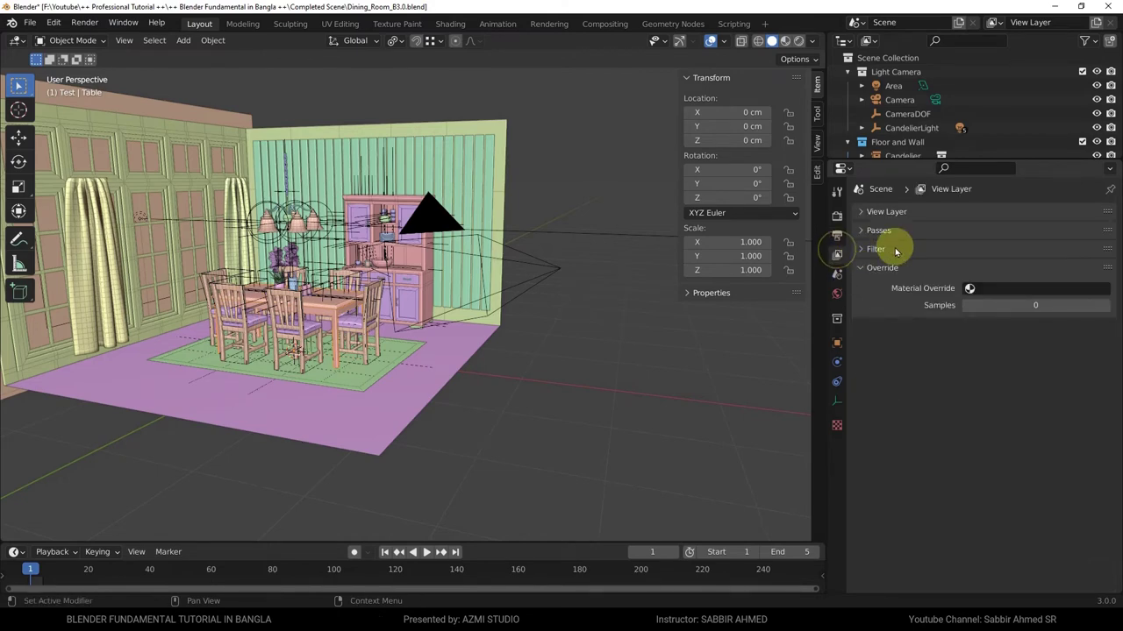
# In Scene properties, check the Unit System options, leaving units Metric.
pyautogui.click(837, 273)
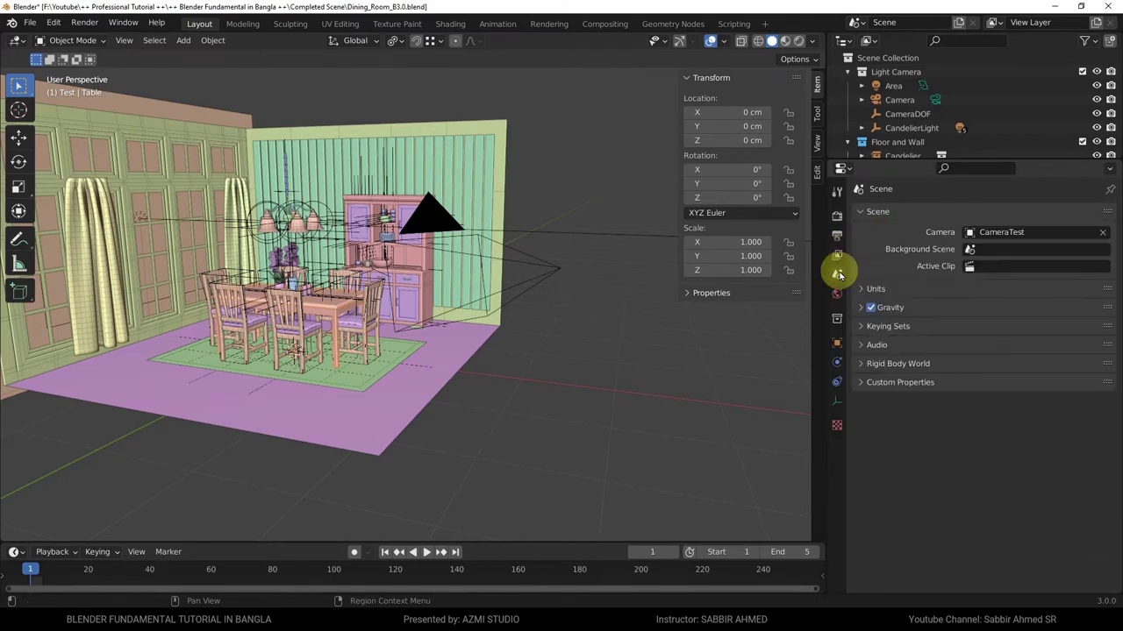
pyautogui.click(913, 289)
pyautogui.scroll(3, 310, 334)
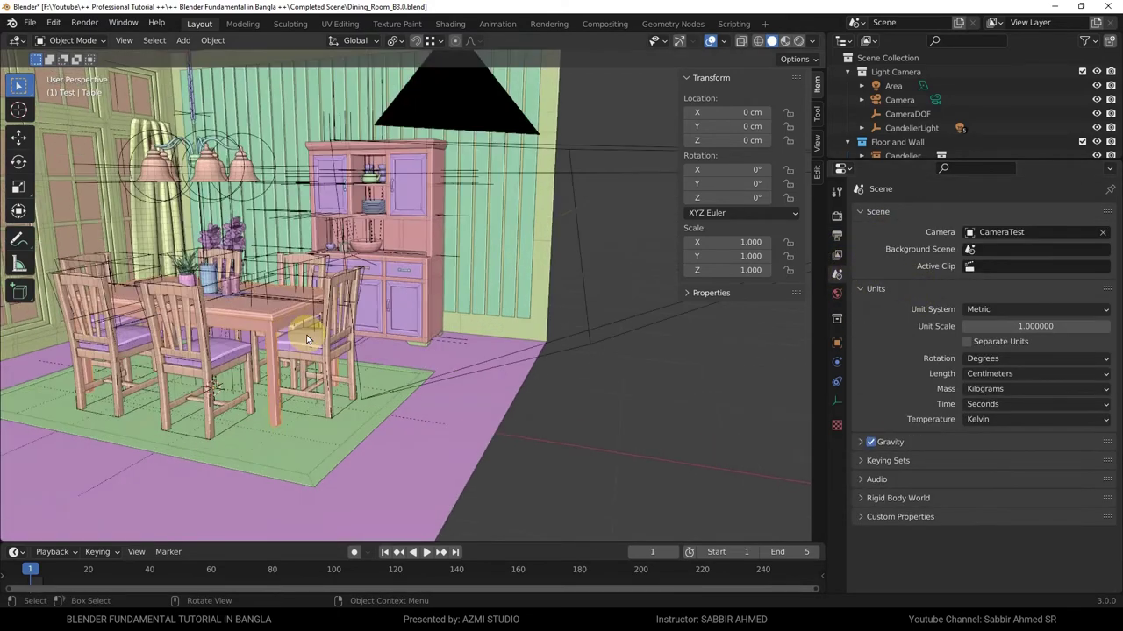
pyautogui.click(1011, 308)
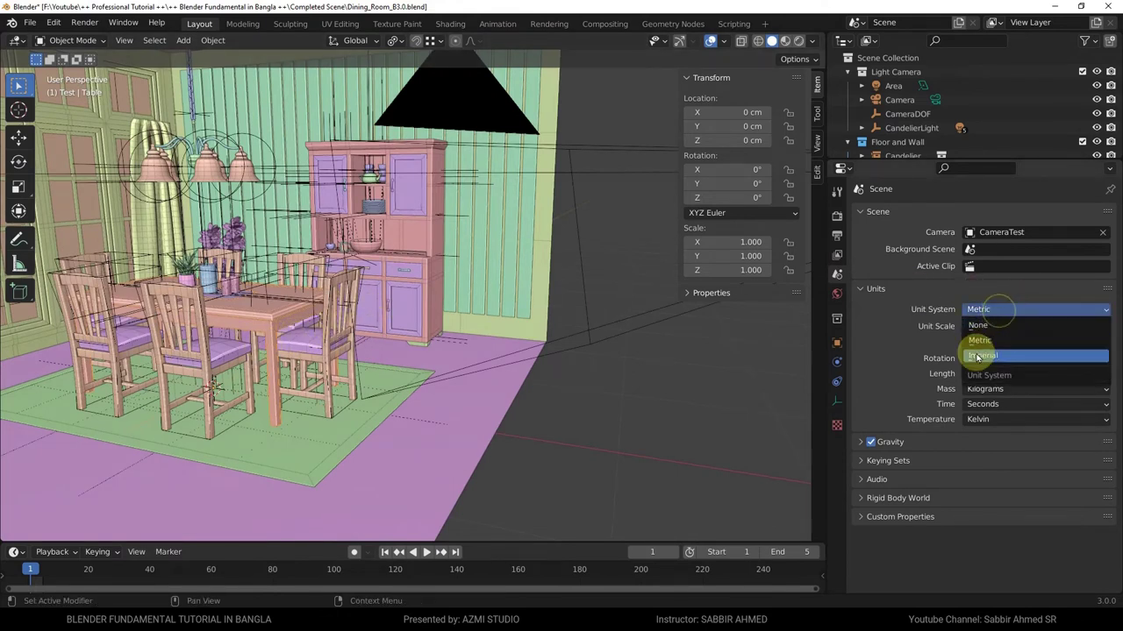
pyautogui.click(909, 293)
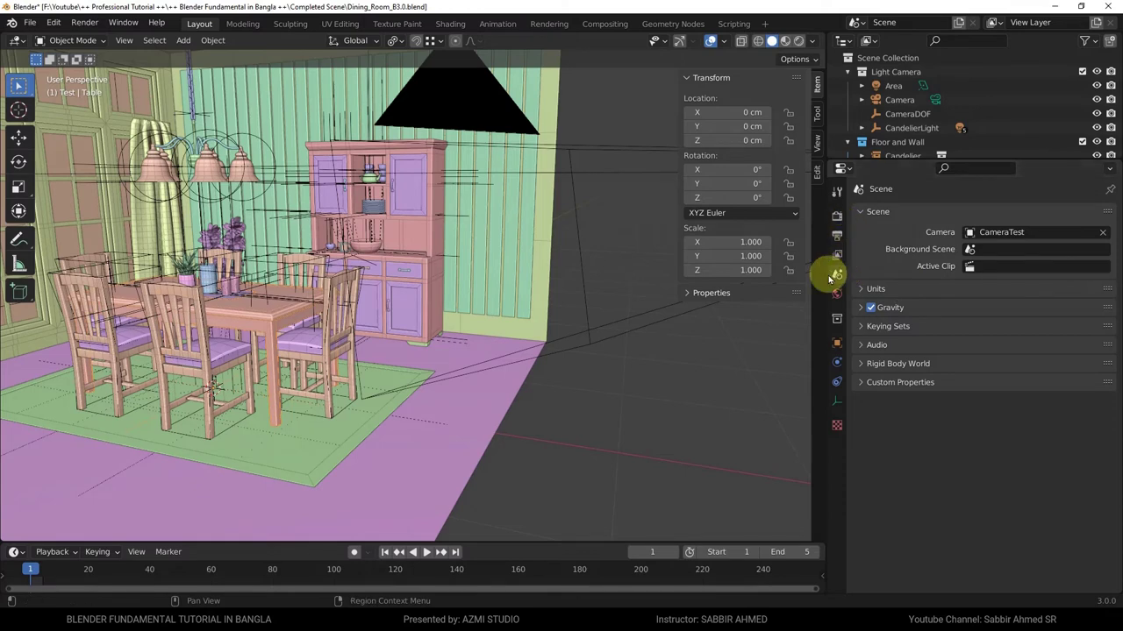
pyautogui.scroll(-3, 649, 307)
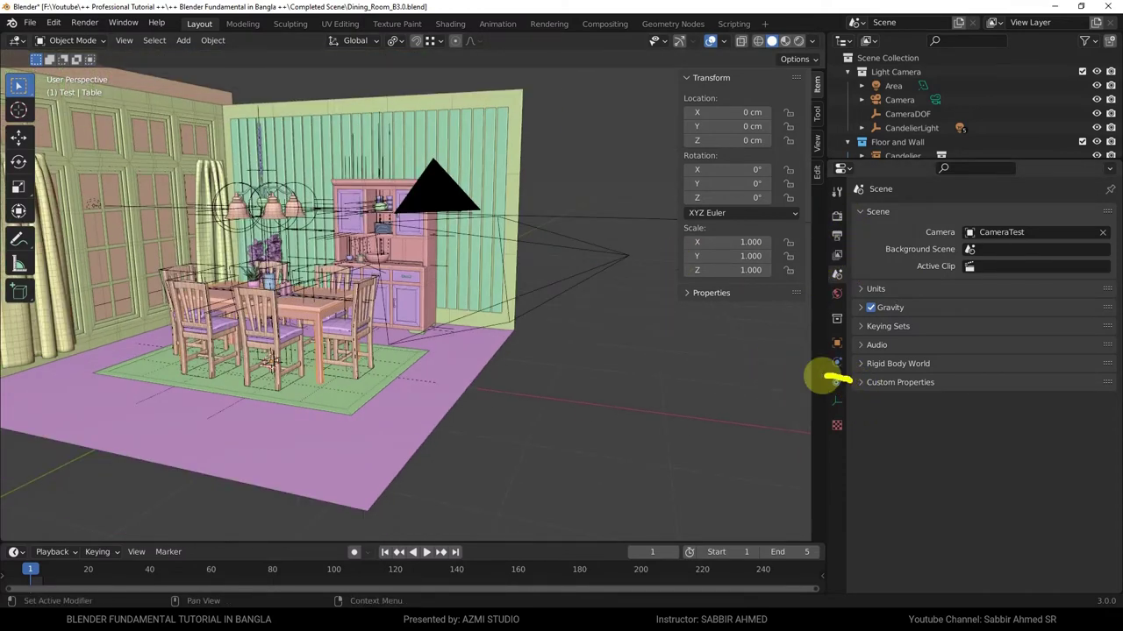
# Orbit and pan around the dining room, then select the CameraTest camera.
pyautogui.moveTo(827, 377); pyautogui.dragTo(856, 379)
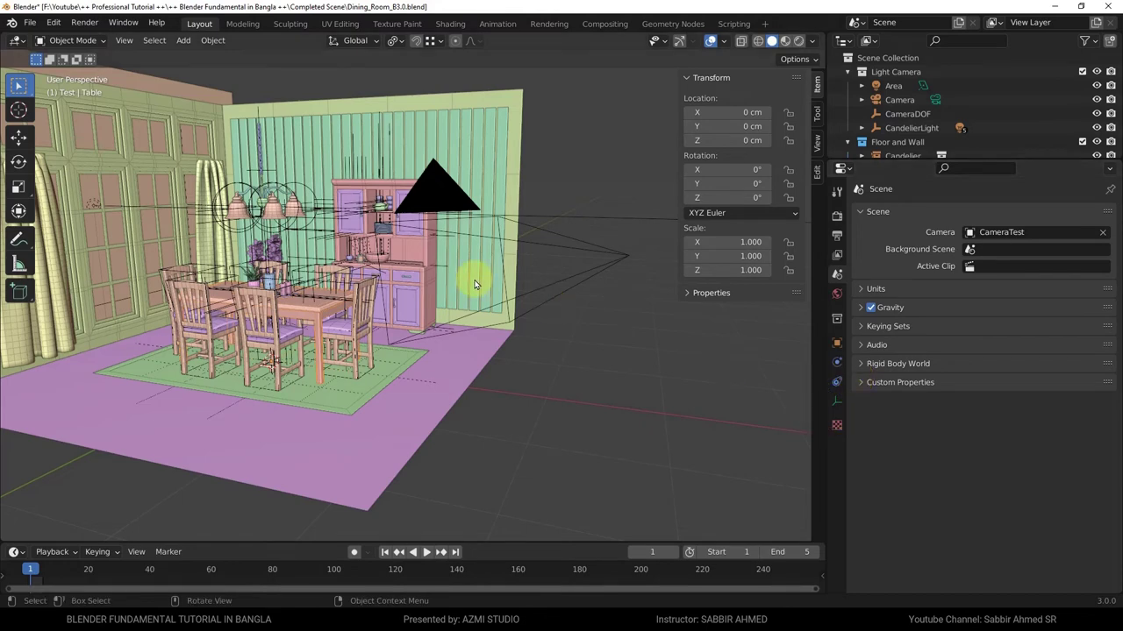
pyautogui.moveTo(469, 280)
pyautogui.mouseDown(button='middle')
pyautogui.moveTo(561, 281)
pyautogui.moveTo(494, 288)
pyautogui.moveTo(534, 292)
pyautogui.mouseUp(button='middle')
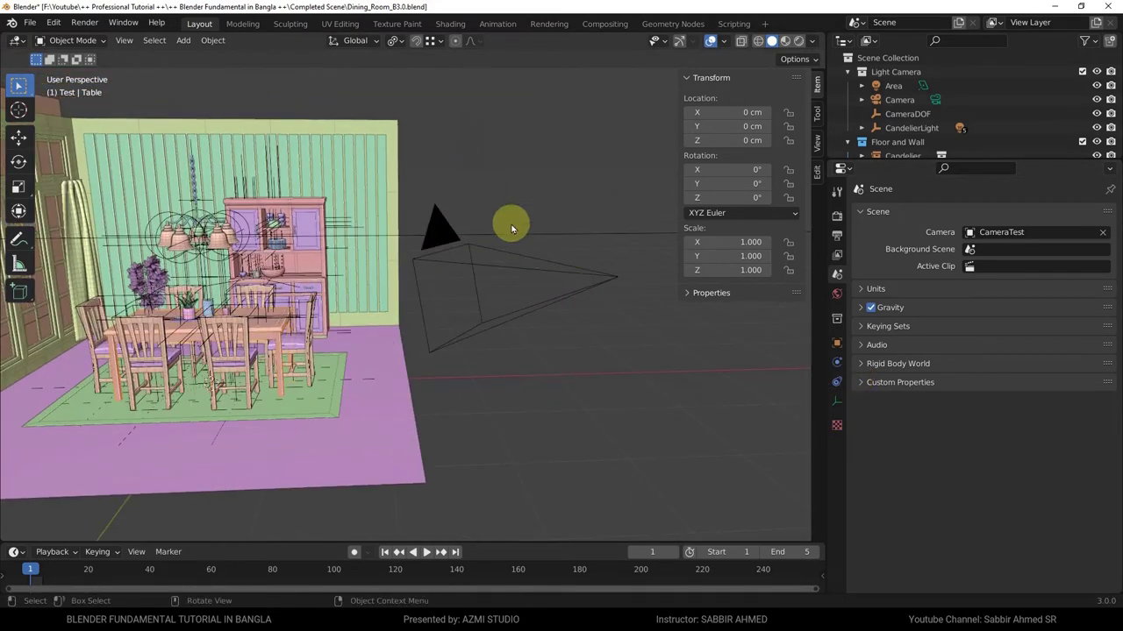
pyautogui.click(587, 284)
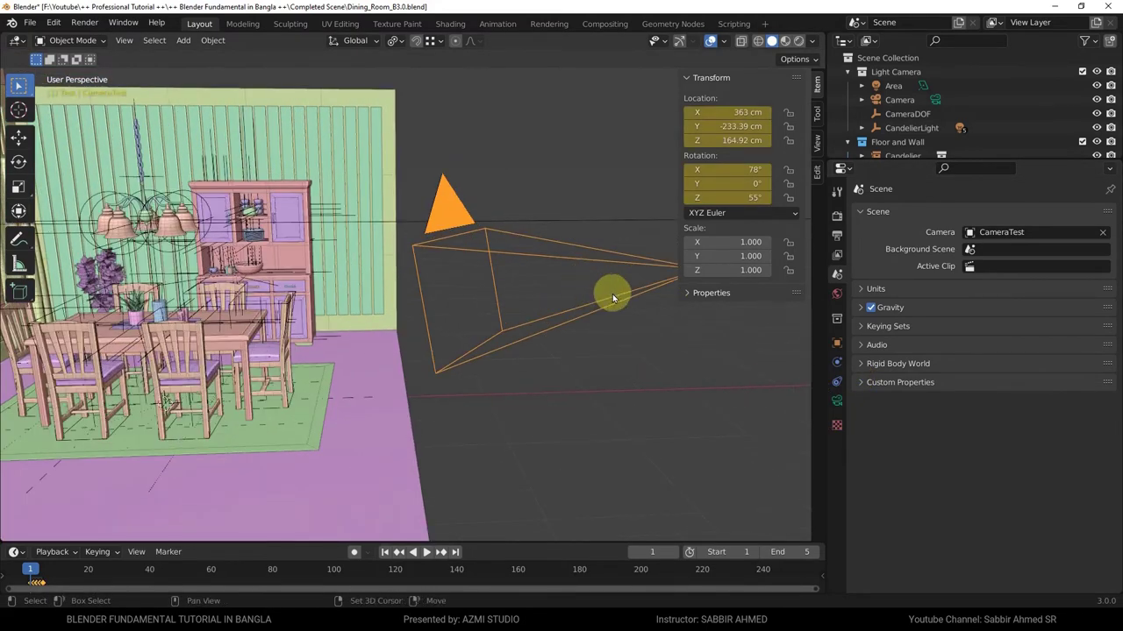
pyautogui.keyDown('shift'); pyautogui.moveTo(608, 293); pyautogui.dragTo(564, 304, button='middle'); pyautogui.keyUp('shift')
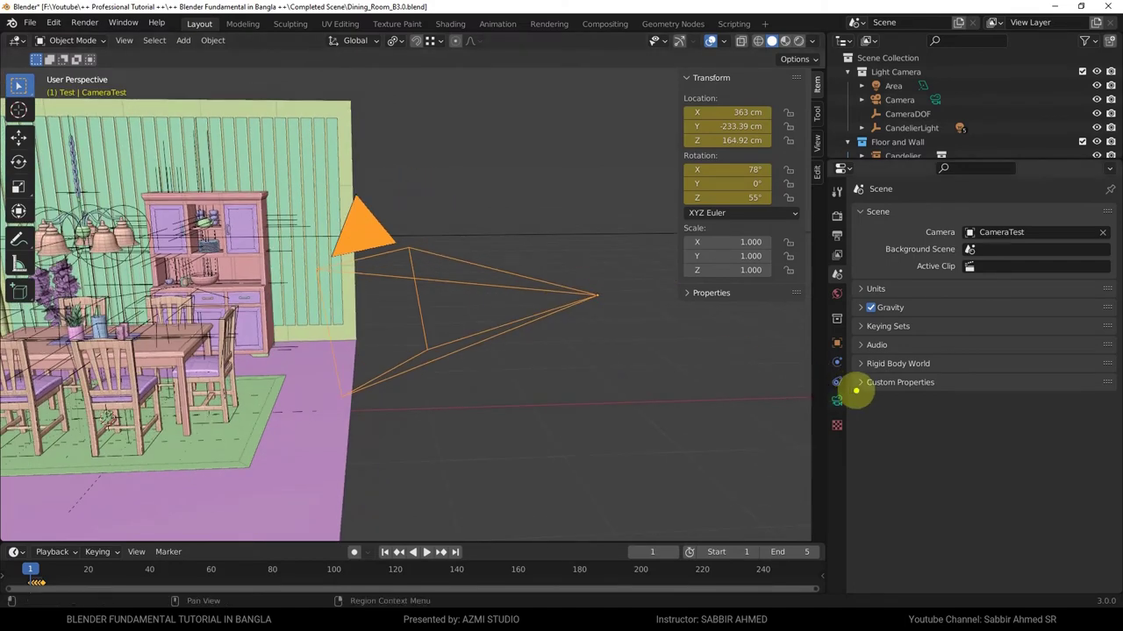
pyautogui.moveTo(851, 384)
pyautogui.mouseDown()
pyautogui.moveTo(815, 381)
pyautogui.moveTo(784, 406)
pyautogui.moveTo(853, 419)
pyautogui.mouseUp()
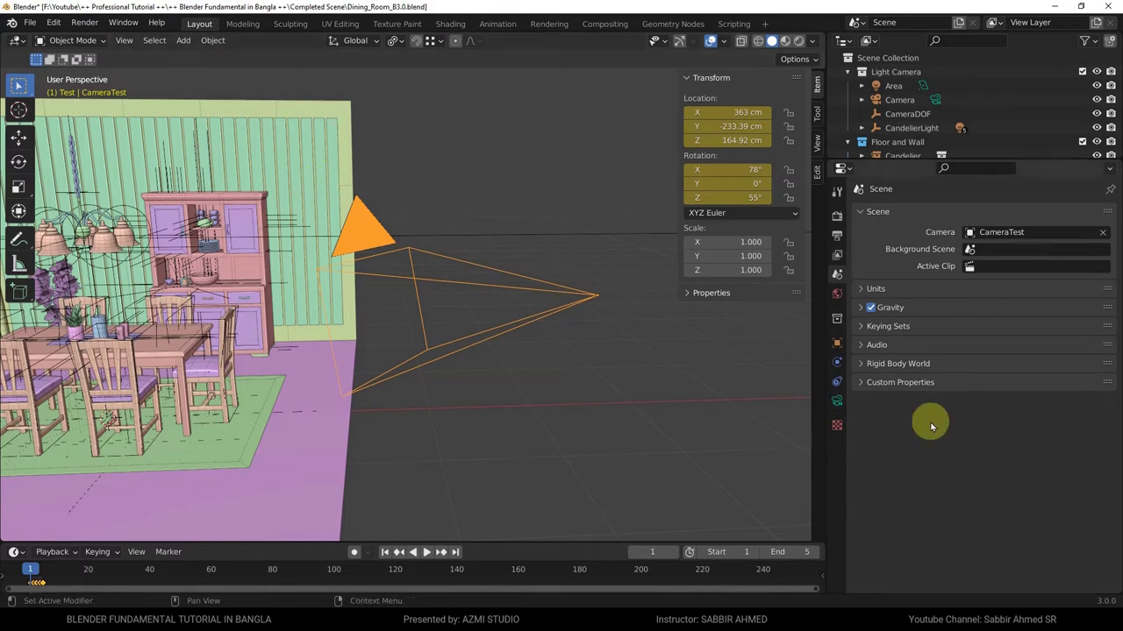
pyautogui.moveTo(847, 389); pyautogui.dragTo(859, 377)
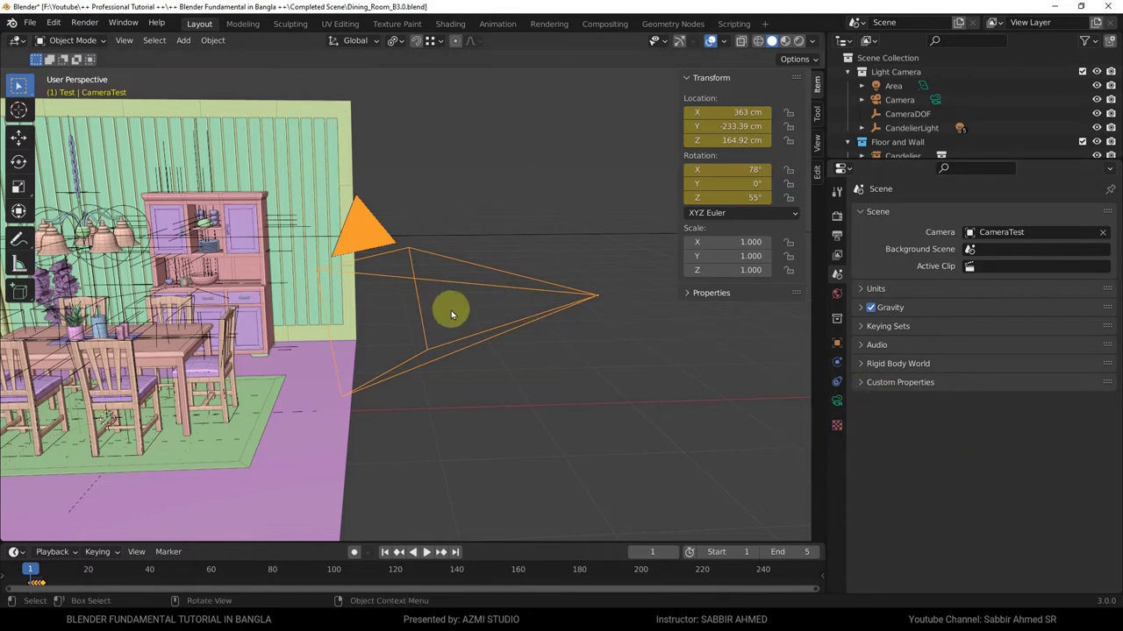
pyautogui.click(129, 381)
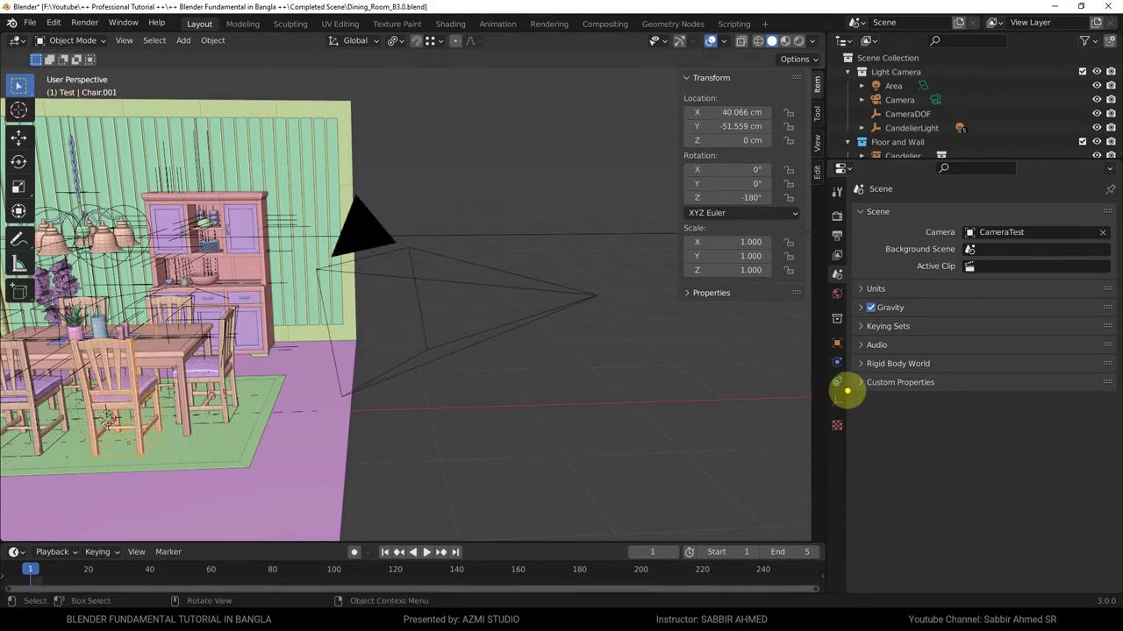
pyautogui.moveTo(847, 390)
pyautogui.mouseDown()
pyautogui.moveTo(771, 400)
pyautogui.moveTo(859, 390)
pyautogui.mouseUp()
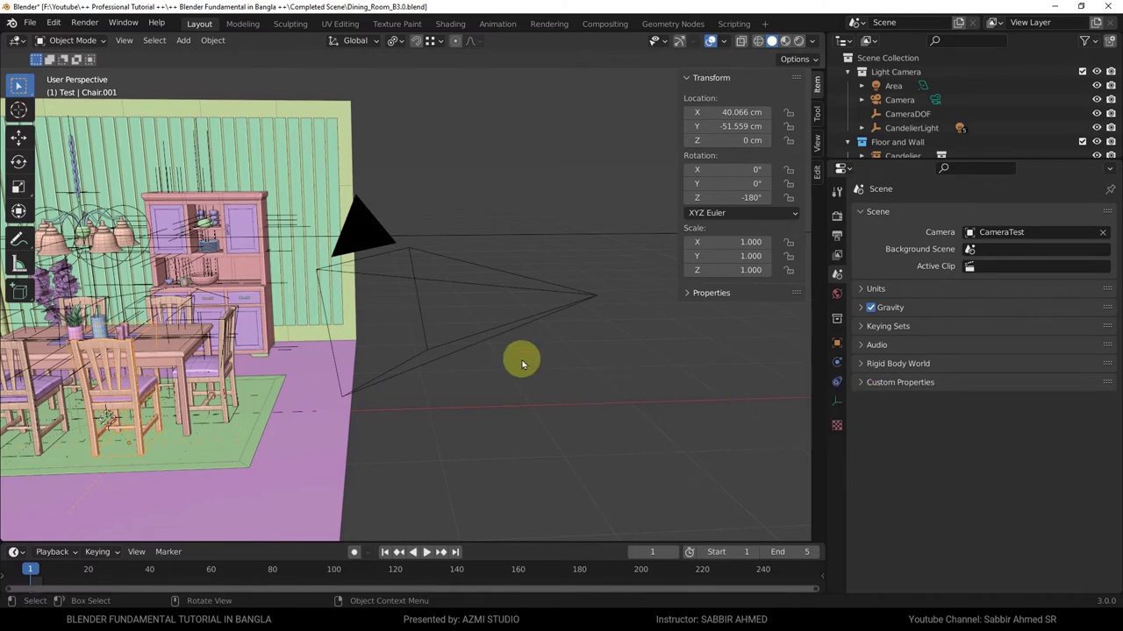
pyautogui.click(588, 300)
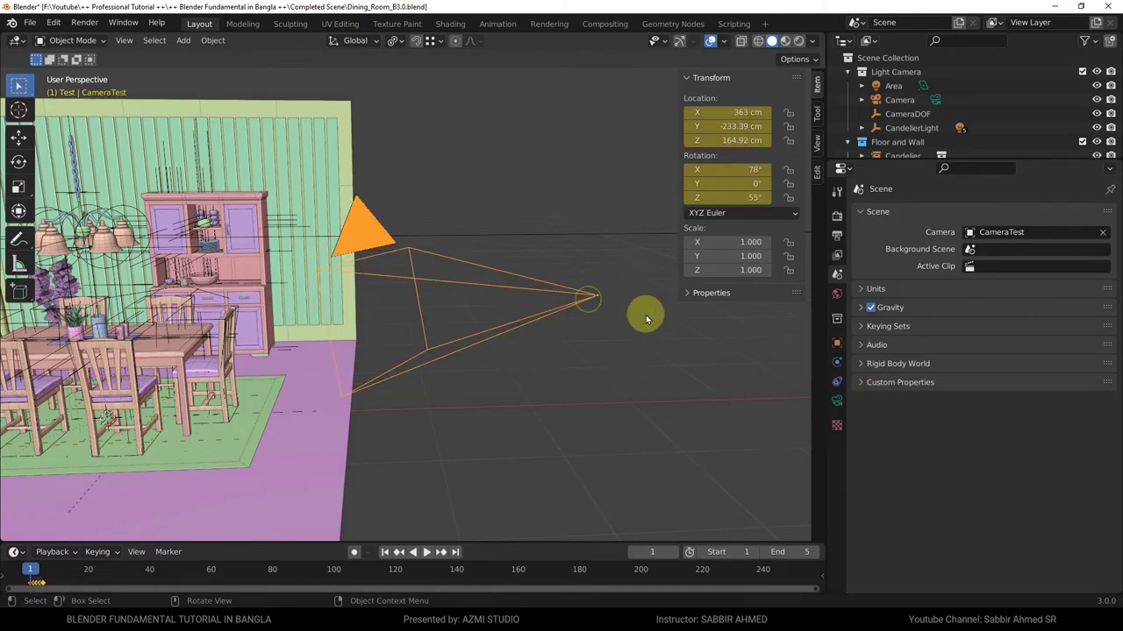
pyautogui.moveTo(857, 383); pyautogui.dragTo(846, 395)
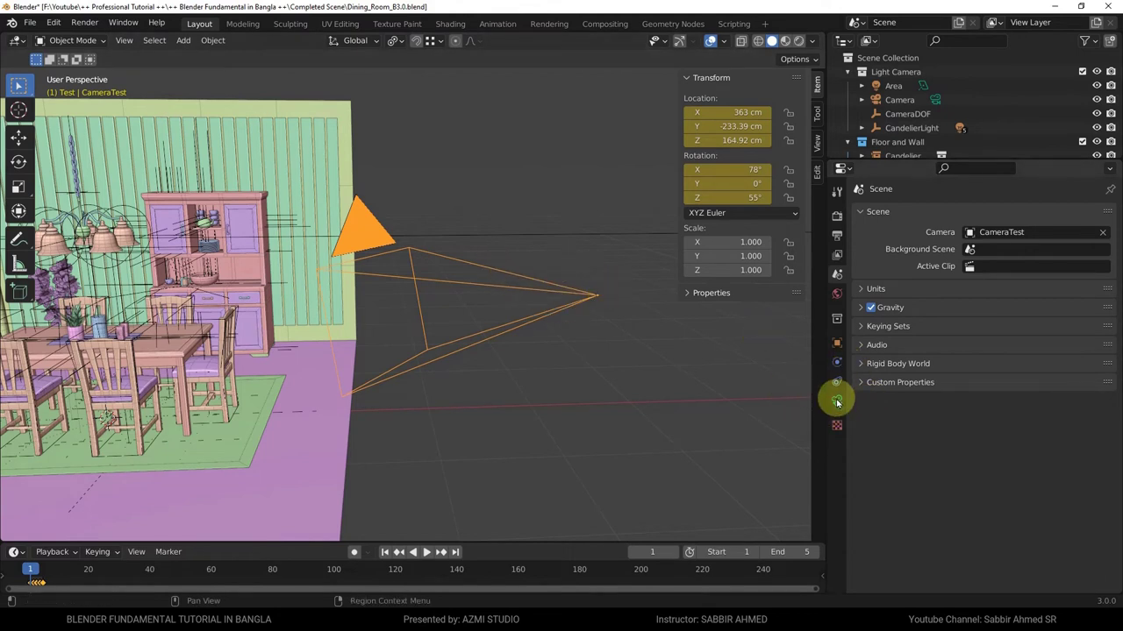
# Show CameraTest's camera data: 50 mm perspective lens, Depth of Field on CameraTestDOF at F-Stop 2.5.
pyautogui.click(837, 402)
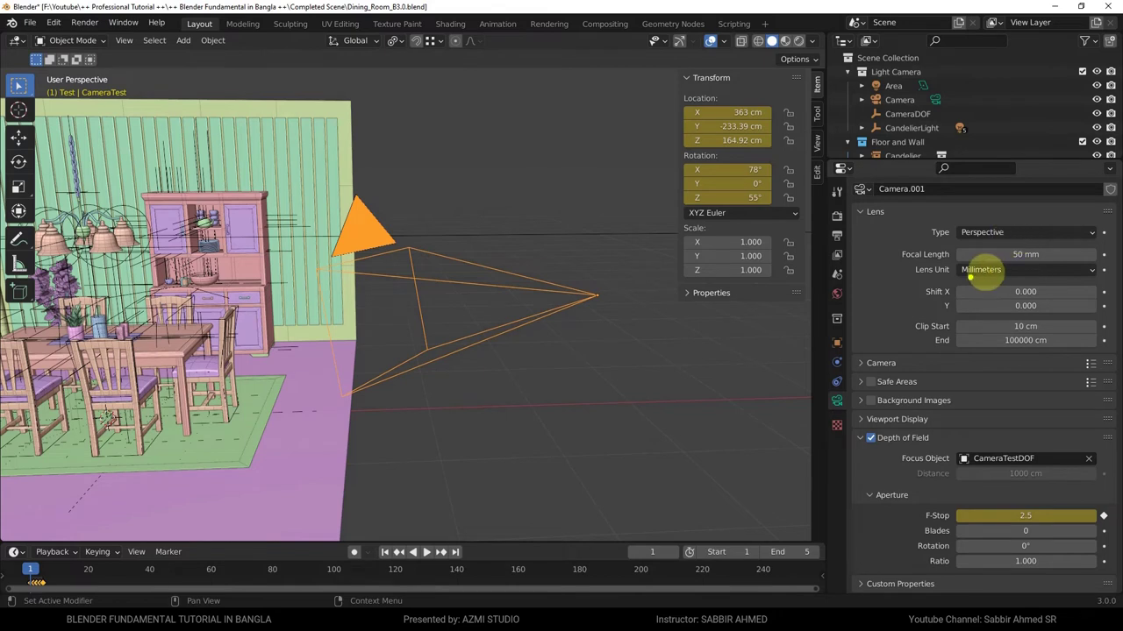
pyautogui.moveTo(1055, 264); pyautogui.dragTo(1020, 230)
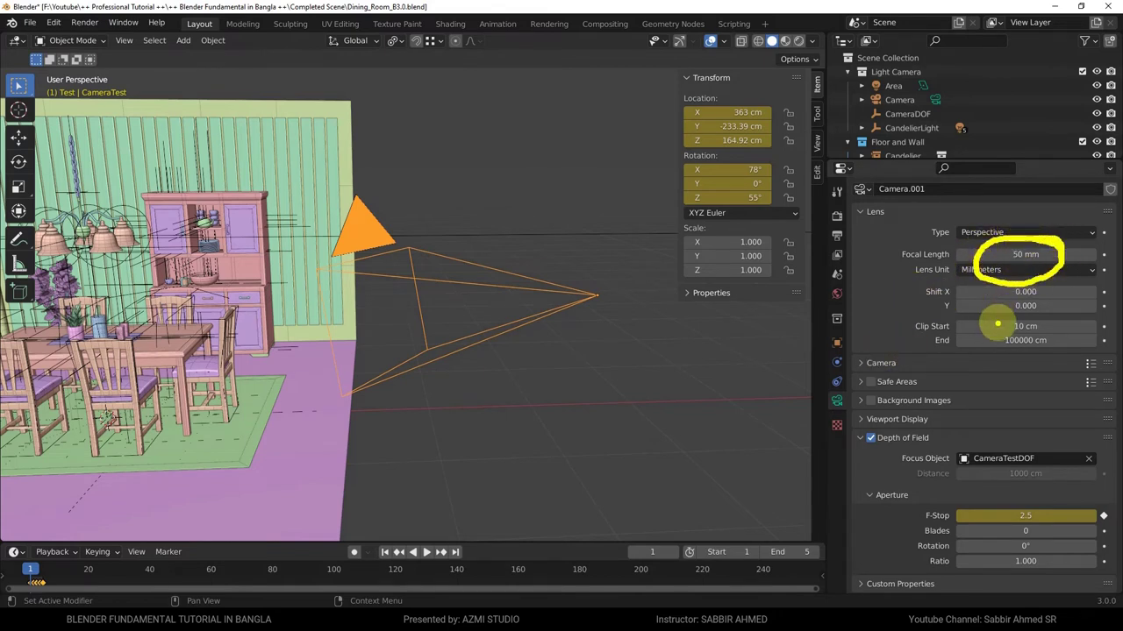
pyautogui.moveTo(1055, 310); pyautogui.dragTo(958, 357)
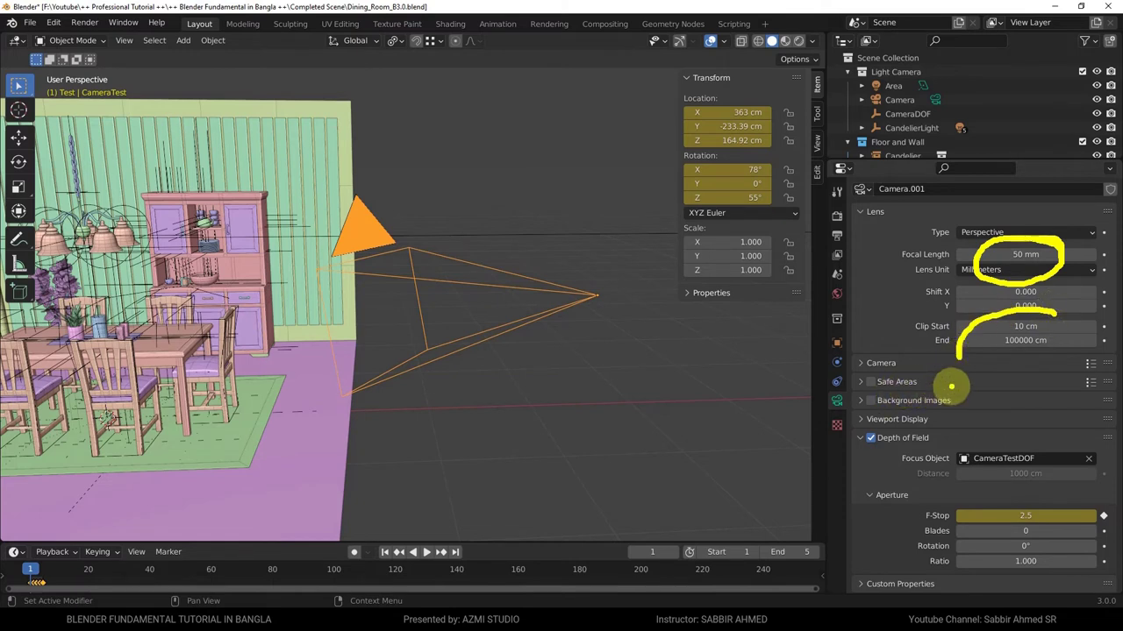
pyautogui.moveTo(913, 436)
pyautogui.mouseDown()
pyautogui.moveTo(917, 460)
pyautogui.moveTo(904, 421)
pyautogui.mouseUp()
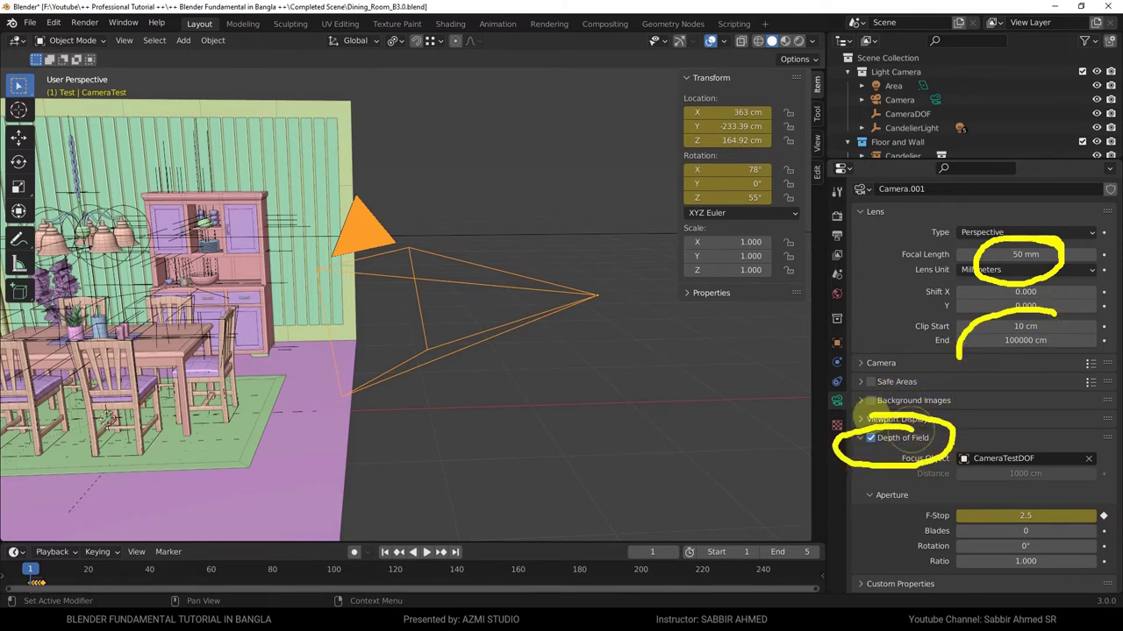
pyautogui.press('Escape')
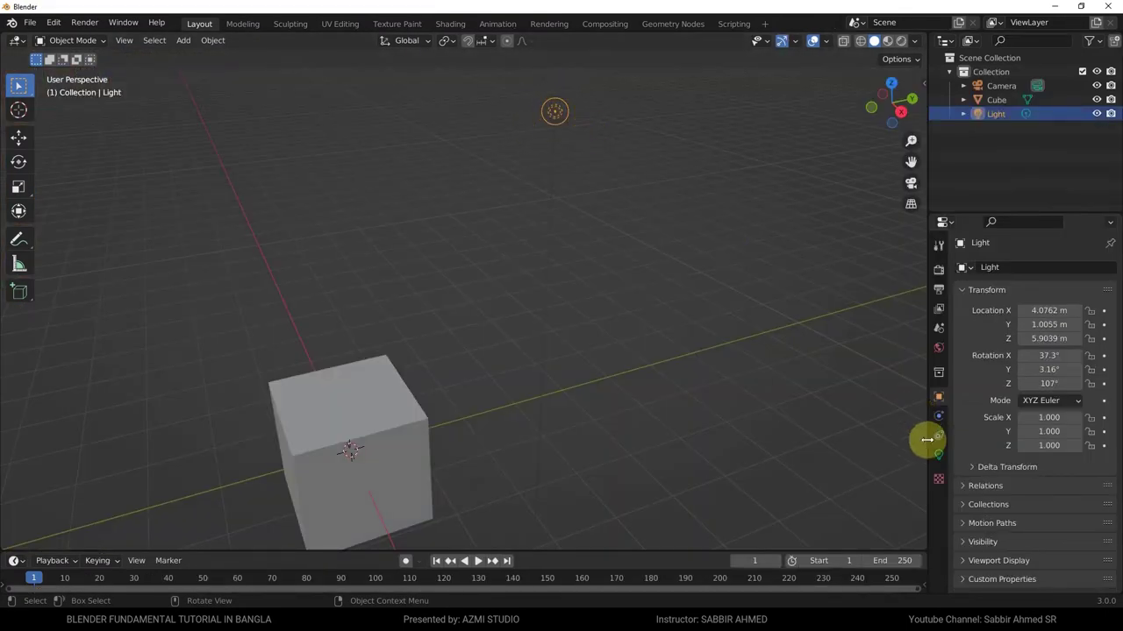
pyautogui.click(938, 455)
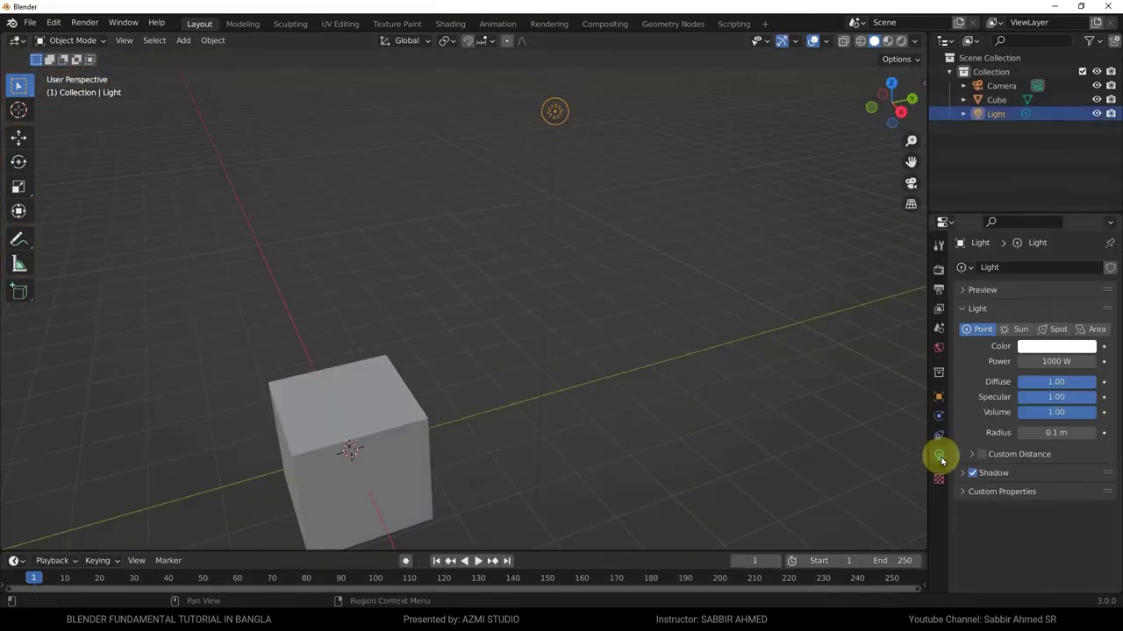
pyautogui.moveTo(940, 441); pyautogui.dragTo(951, 443)
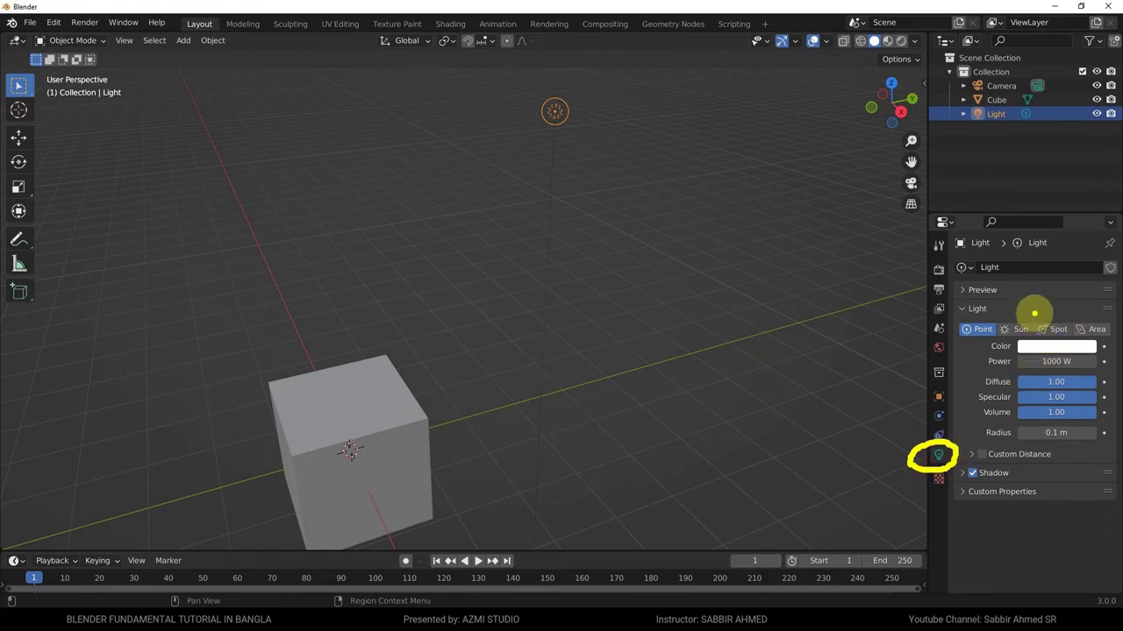
pyautogui.moveTo(1021, 306); pyautogui.dragTo(987, 334)
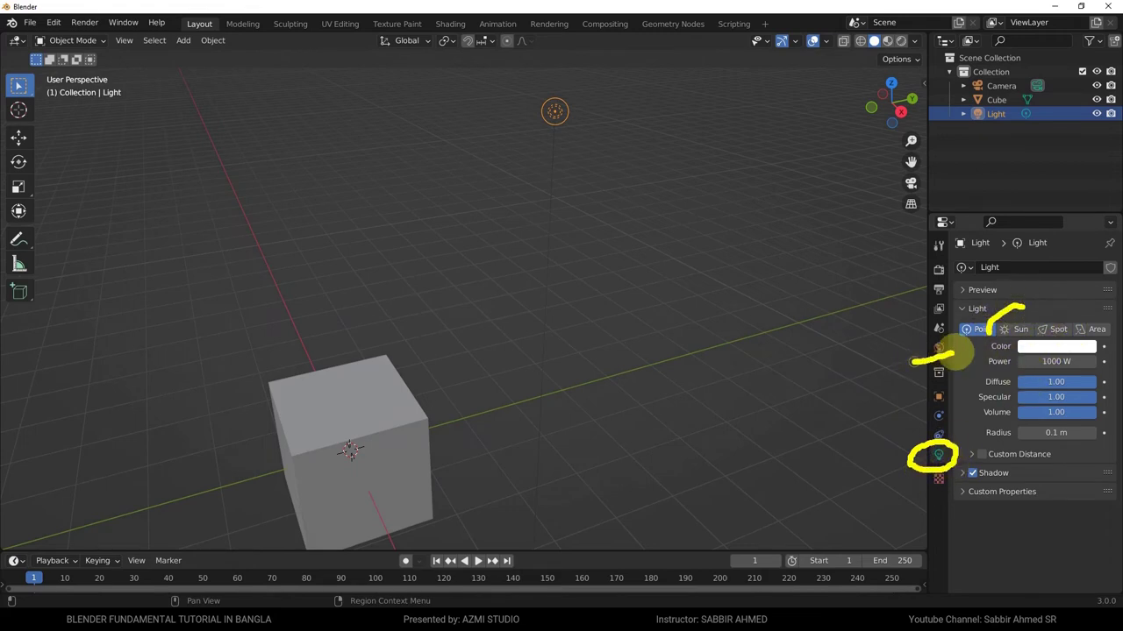
pyautogui.moveTo(912, 361); pyautogui.dragTo(987, 339)
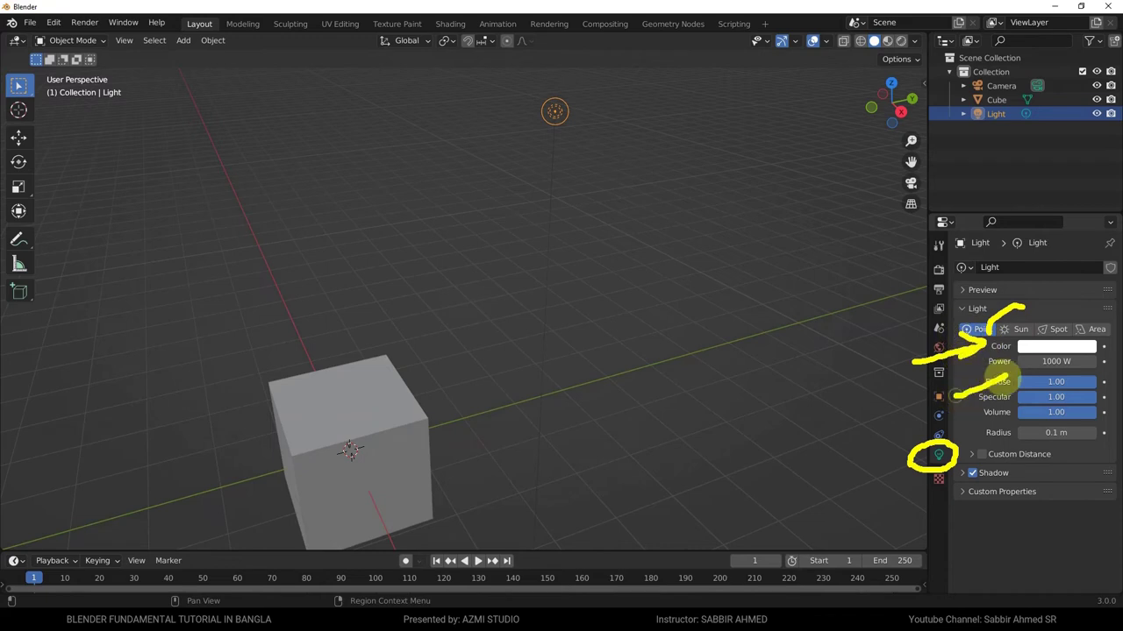
pyautogui.moveTo(954, 396)
pyautogui.mouseDown()
pyautogui.moveTo(1013, 373)
pyautogui.moveTo(1009, 386)
pyautogui.mouseUp()
pyautogui.press('Escape')
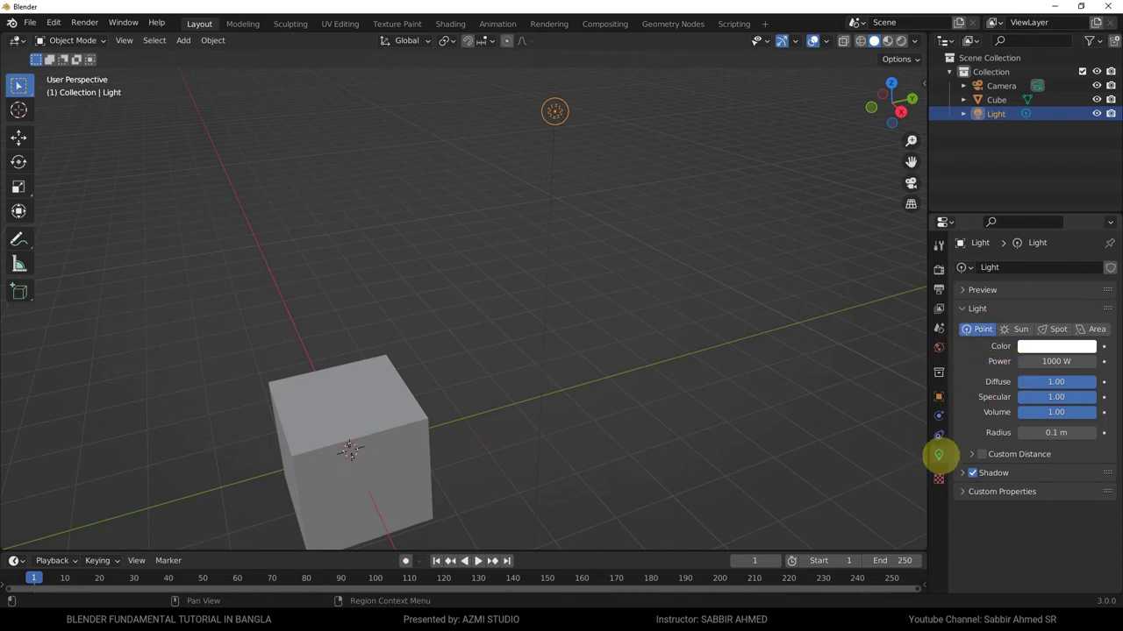
pyautogui.click(977, 308)
pyautogui.click(977, 309)
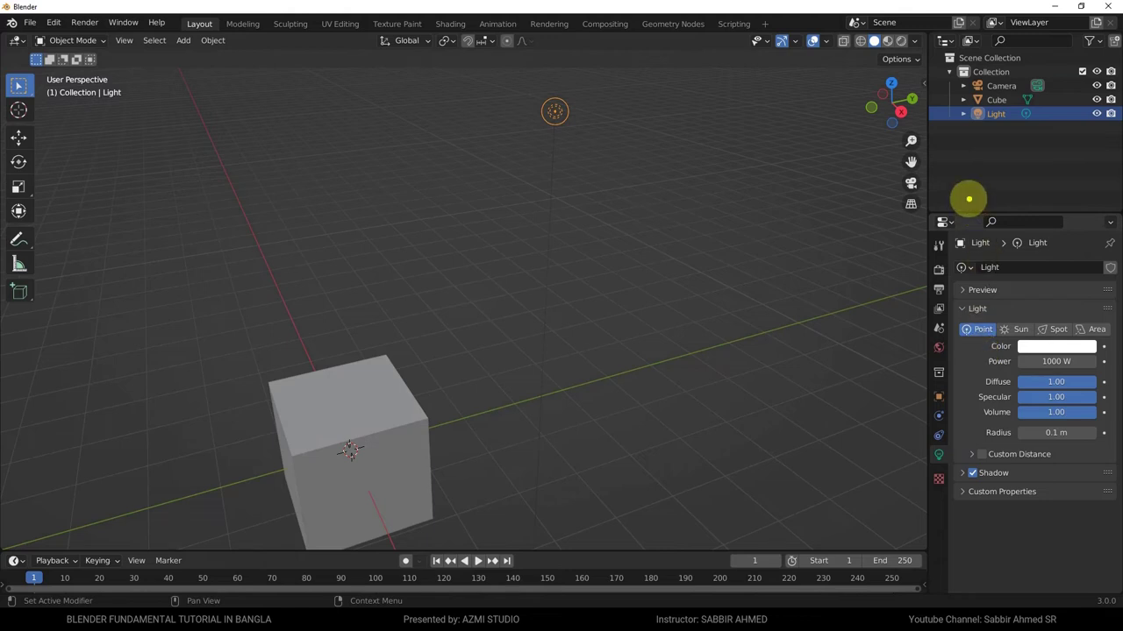
pyautogui.moveTo(956, 207)
pyautogui.mouseDown()
pyautogui.moveTo(902, 235)
pyautogui.moveTo(964, 200)
pyautogui.mouseUp()
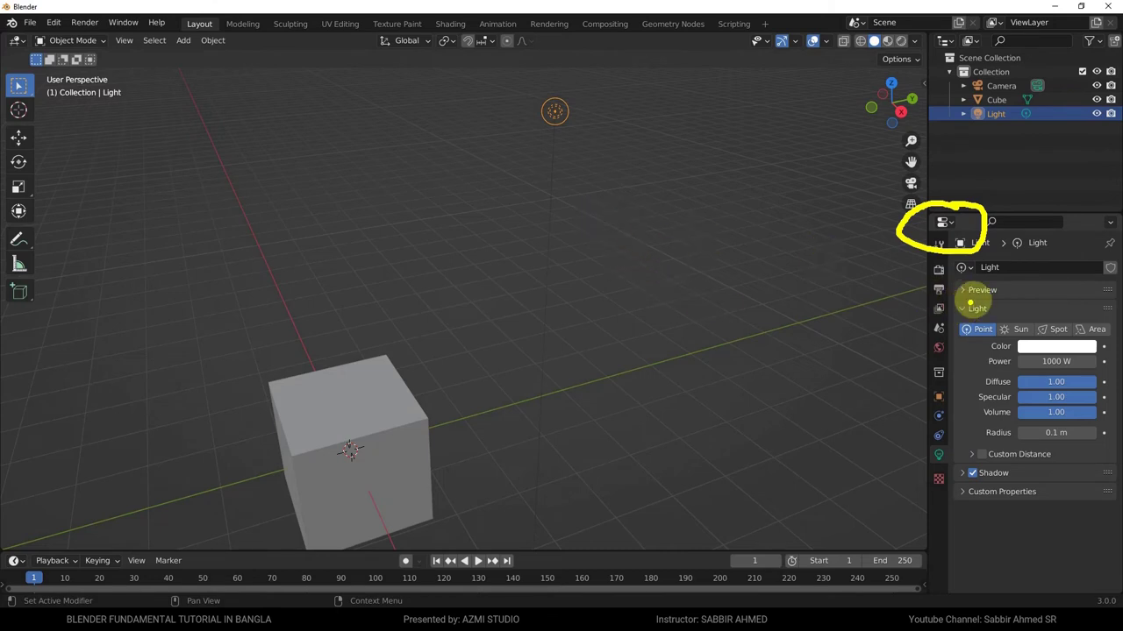
pyautogui.moveTo(983, 301); pyautogui.dragTo(974, 294)
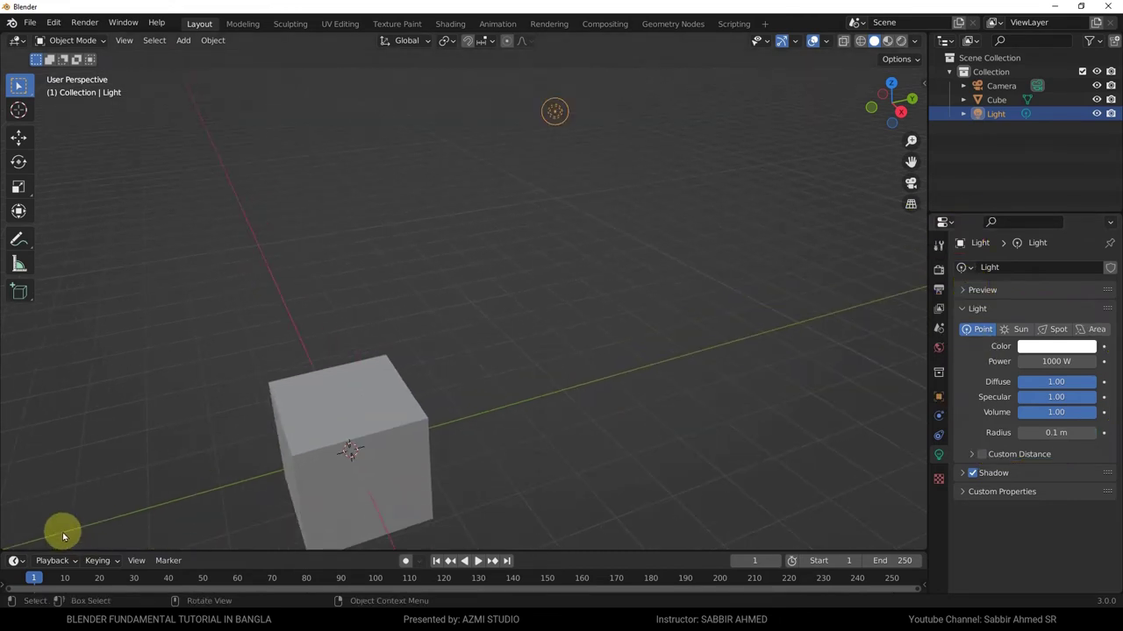
pyautogui.moveTo(13, 550); pyautogui.dragTo(59, 499)
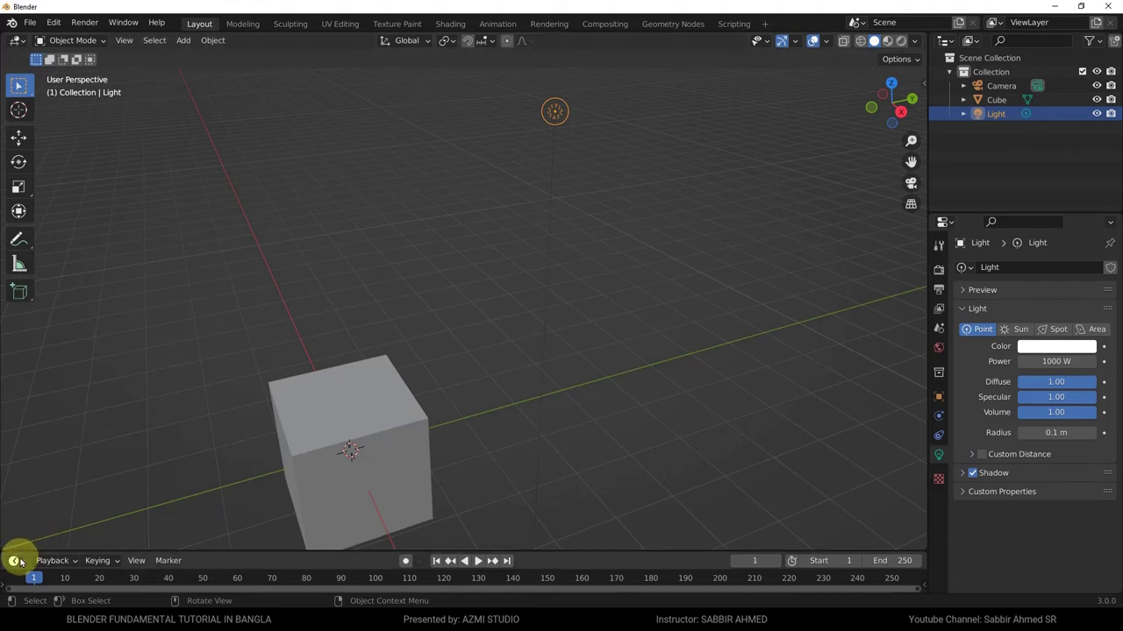
# Browse the timeline's editor types, highlighting the Scripting and Data groups, UV Editor and Shader Editor.
pyautogui.click(16, 561)
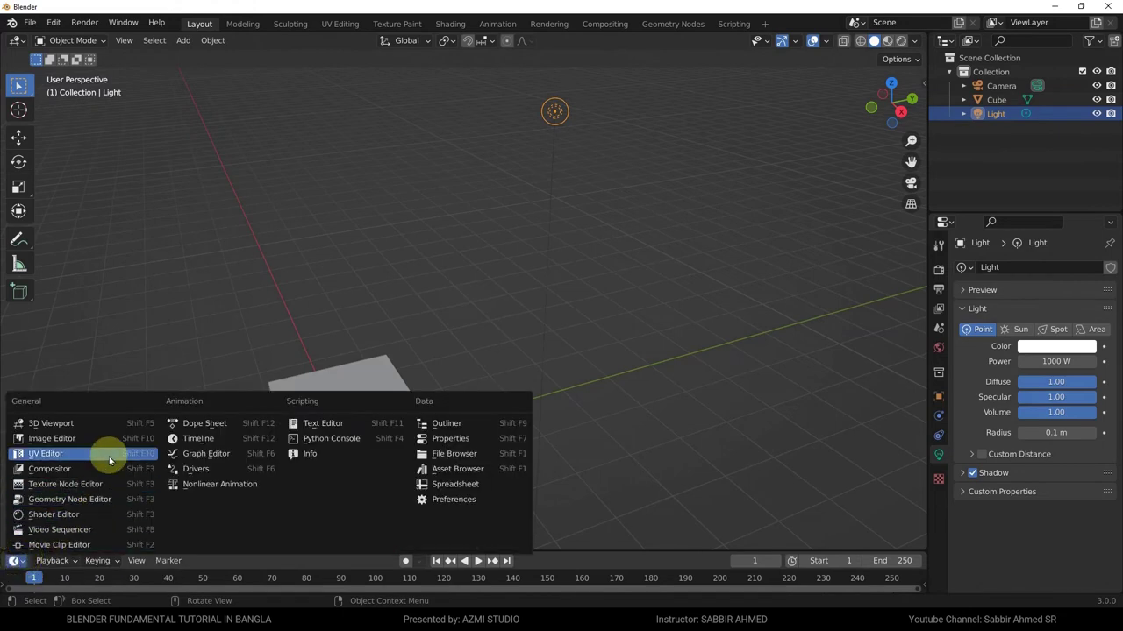
pyautogui.press('Escape')
pyautogui.click(14, 559)
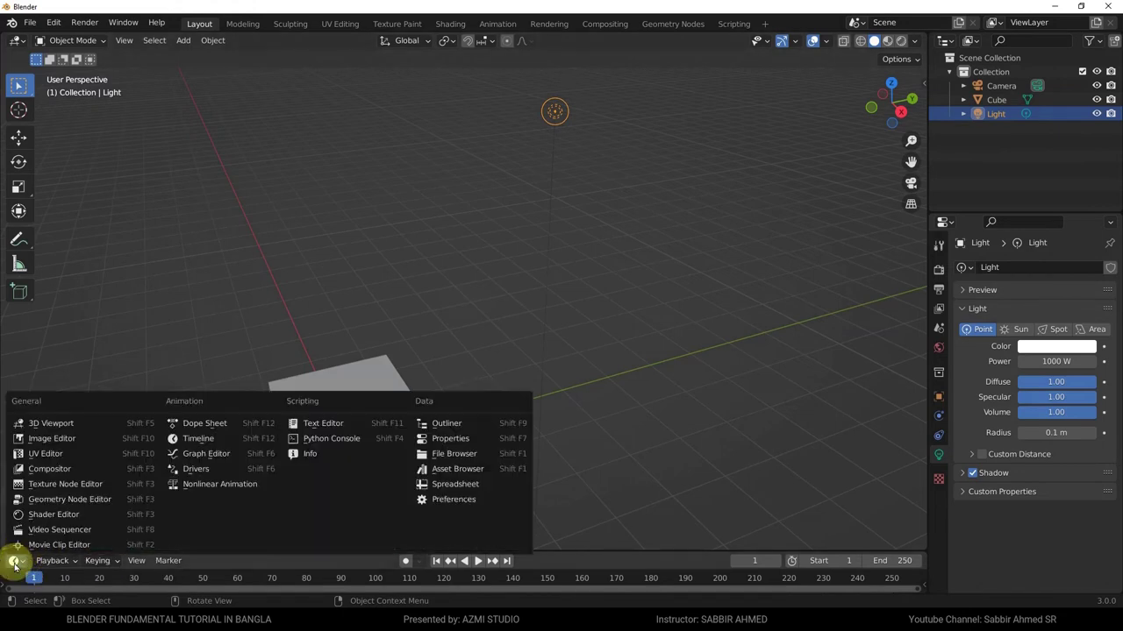
pyautogui.click(68, 559)
pyautogui.click(293, 501)
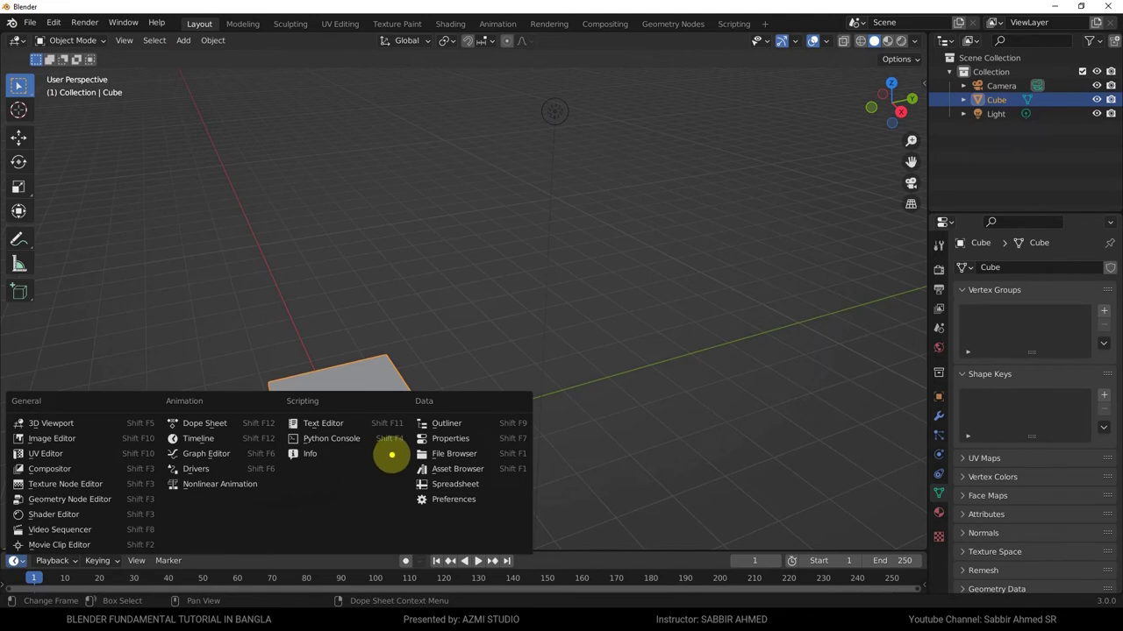
pyautogui.moveTo(392, 519)
pyautogui.mouseDown()
pyautogui.moveTo(516, 507)
pyautogui.moveTo(537, 491)
pyautogui.moveTo(528, 401)
pyautogui.moveTo(280, 396)
pyautogui.moveTo(283, 467)
pyautogui.moveTo(314, 483)
pyautogui.moveTo(363, 453)
pyautogui.moveTo(386, 458)
pyautogui.mouseUp()
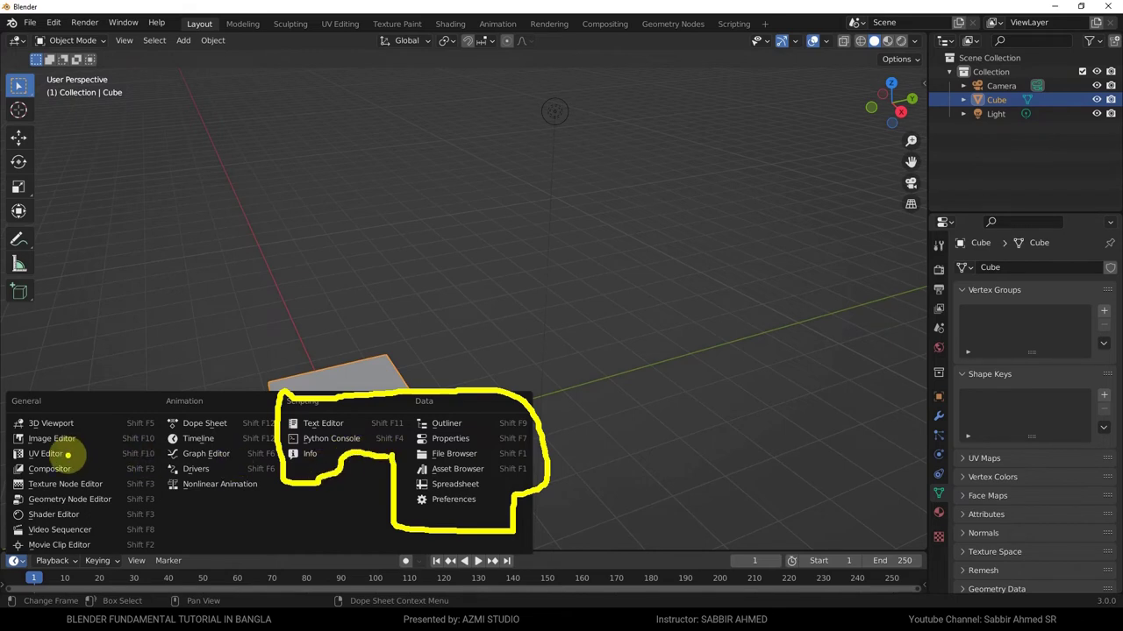
pyautogui.moveTo(96, 441)
pyautogui.mouseDown()
pyautogui.moveTo(70, 454)
pyautogui.moveTo(80, 458)
pyautogui.mouseUp()
pyautogui.moveTo(114, 504); pyautogui.dragTo(89, 519)
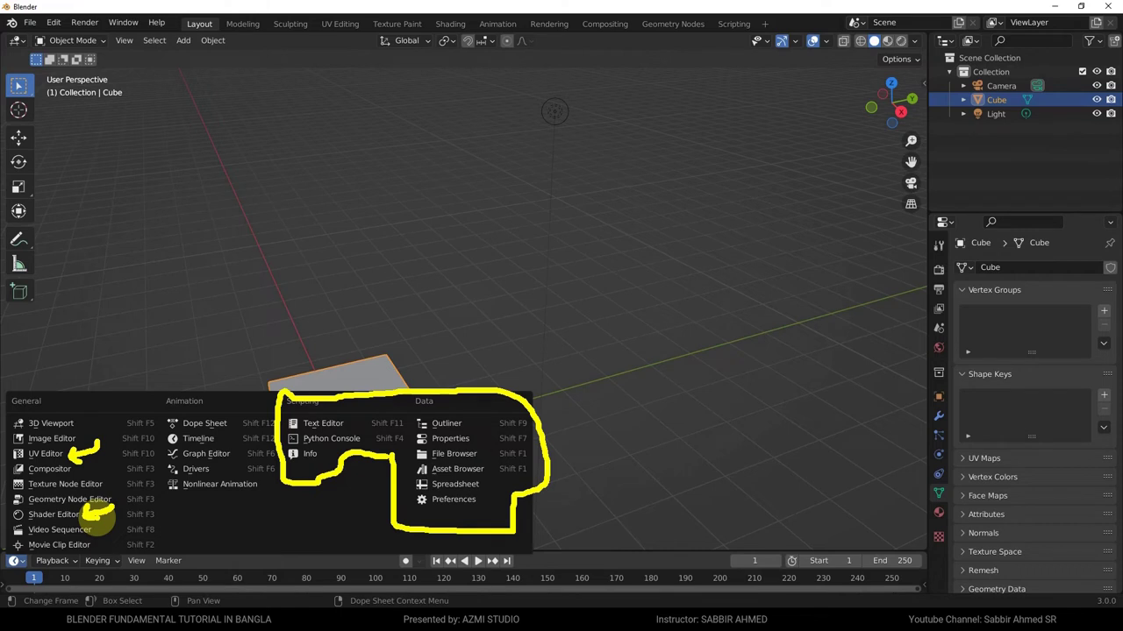
pyautogui.press('Escape')
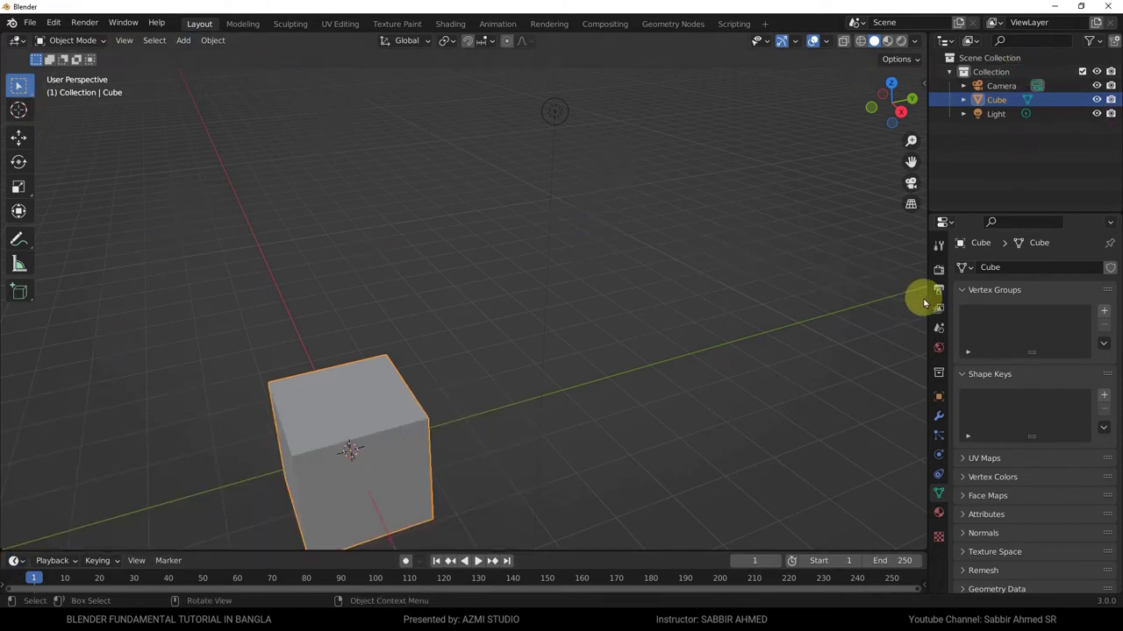
# Widen the properties editor to view the Chair's location and -90° Z rotation.
pyautogui.moveTo(928, 299); pyautogui.dragTo(838, 308)
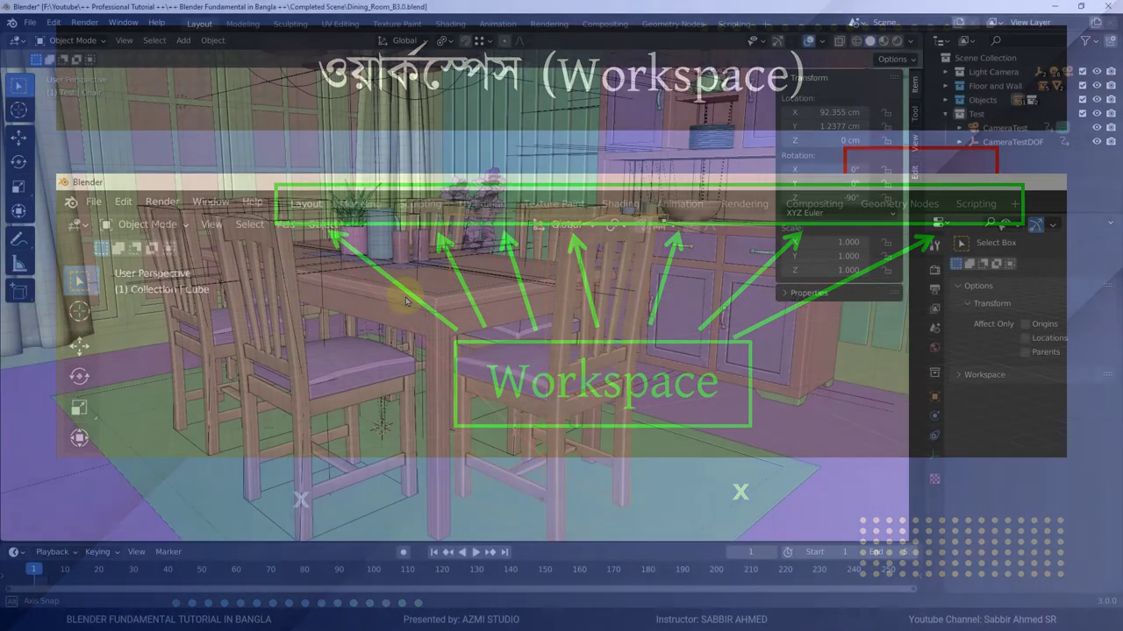
pyautogui.scroll(-2, 439, 313)
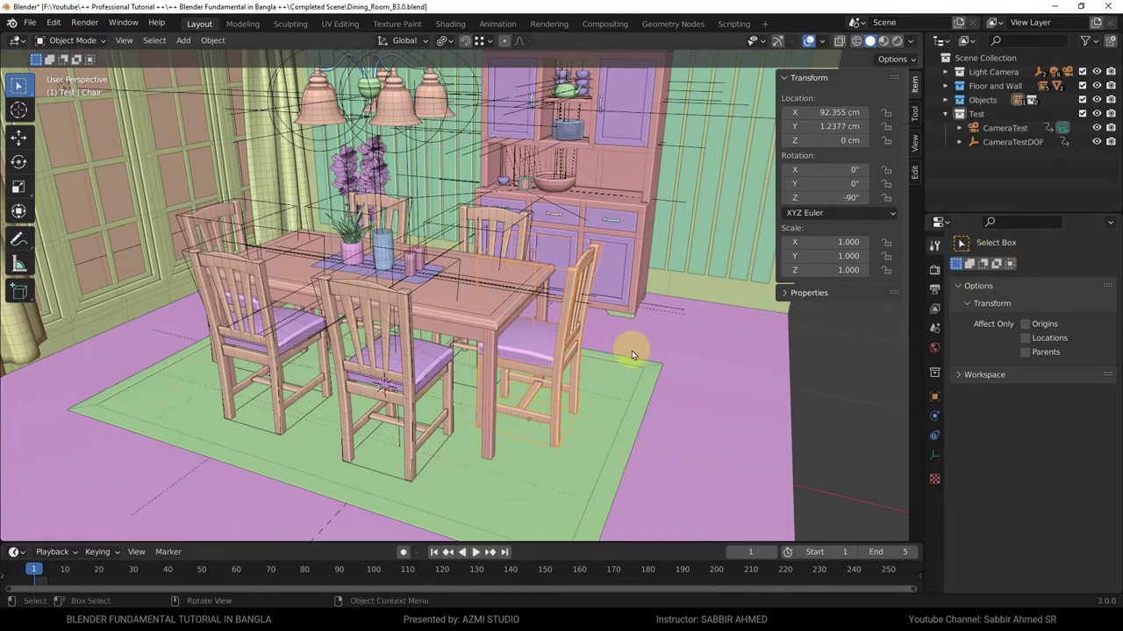
# Select the dining chair and split the 3D view vertically into two side-by-side viewports.
pyautogui.scroll(5, 631, 355)
pyautogui.click(658, 403)
pyautogui.scroll(2, 571, 343)
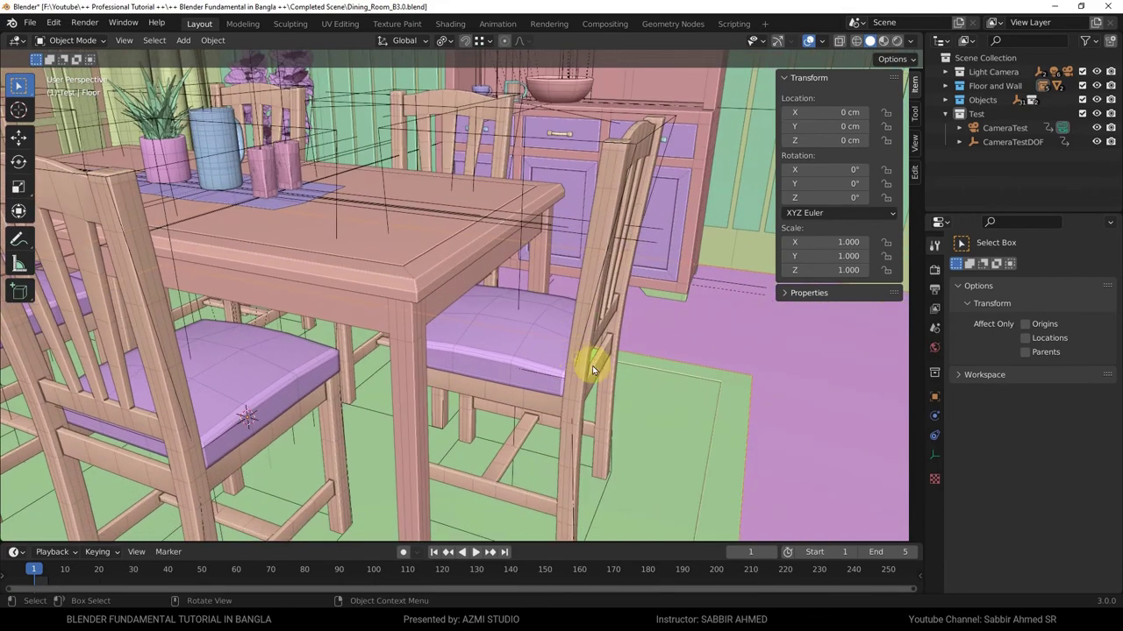
pyautogui.click(593, 369)
pyautogui.moveTo(593, 369); pyautogui.dragTo(547, 357, button='middle')
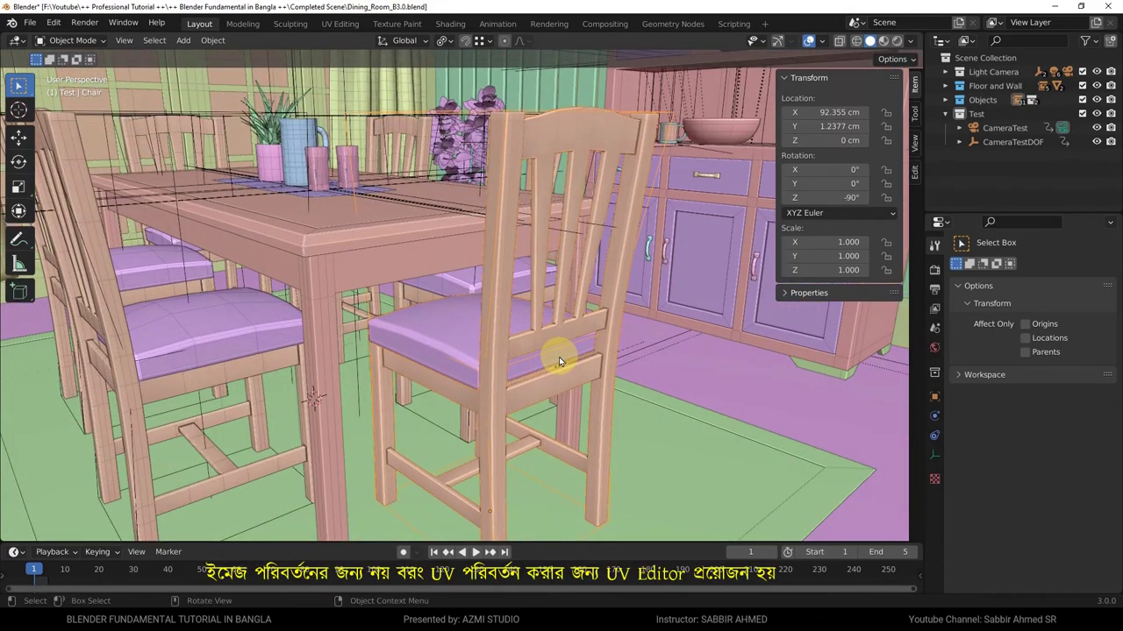
pyautogui.rightClick(924, 352)
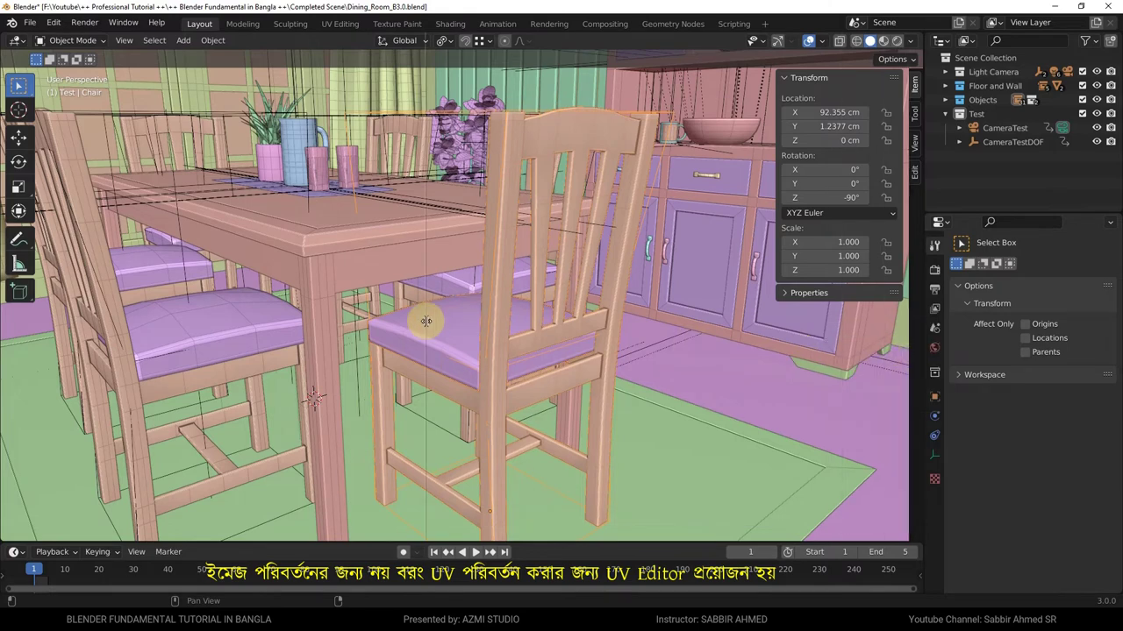
pyautogui.click(445, 321)
# Change the left viewport's editor type to the UV/image editor.
pyautogui.click(14, 41)
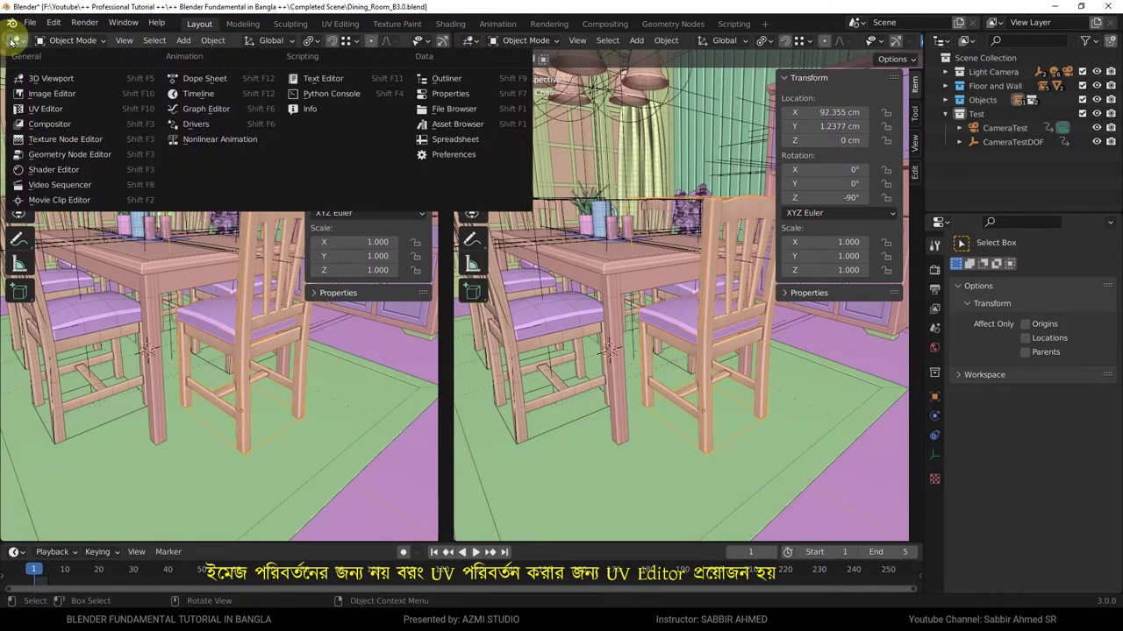
pyautogui.click(39, 107)
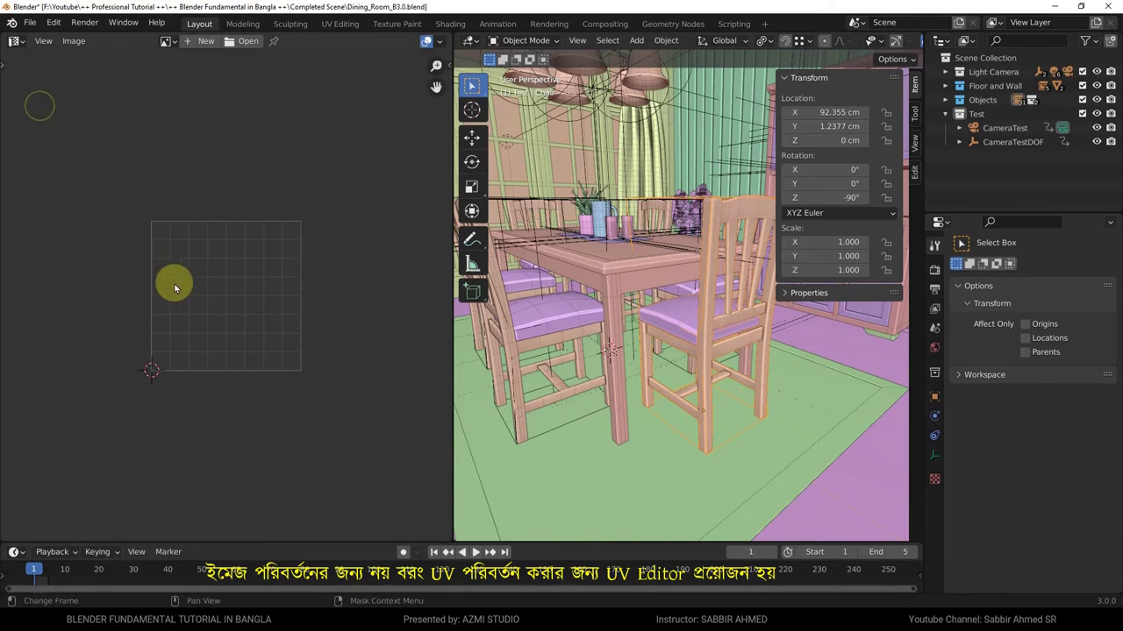
pyautogui.scroll(3, 220, 263)
# Browse the file's images and display Wood07_1K_BaseColor.png.
pyautogui.click(164, 40)
pyautogui.scroll(-3, 195, 170)
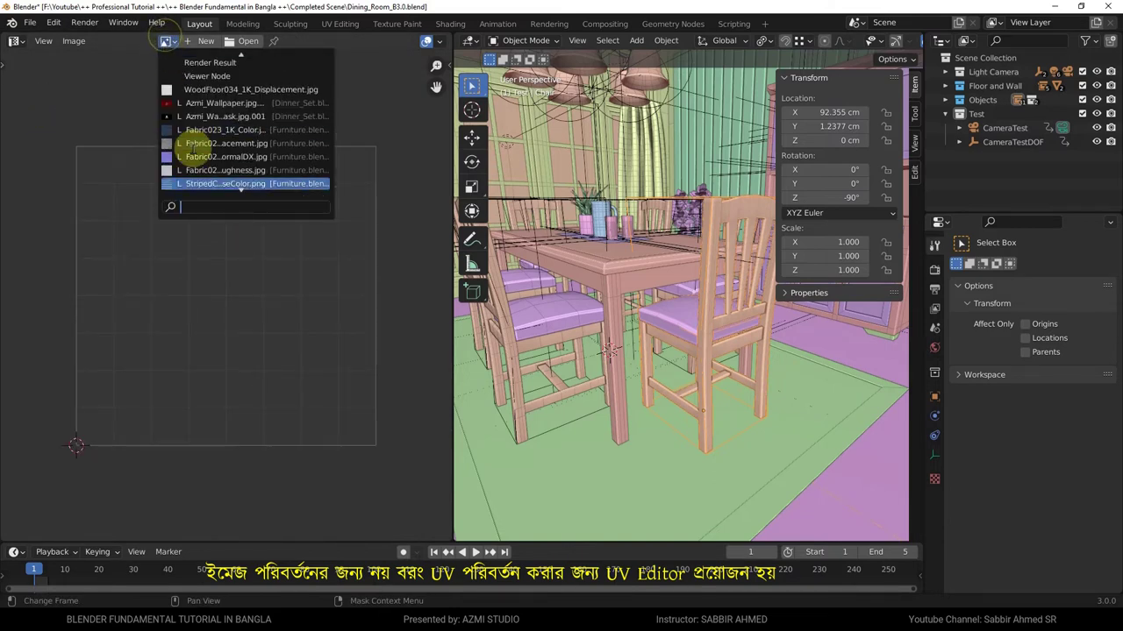
pyautogui.scroll(-3, 196, 170)
pyautogui.scroll(-3, 195, 170)
pyautogui.scroll(-3, 191, 154)
pyautogui.scroll(-4, 193, 149)
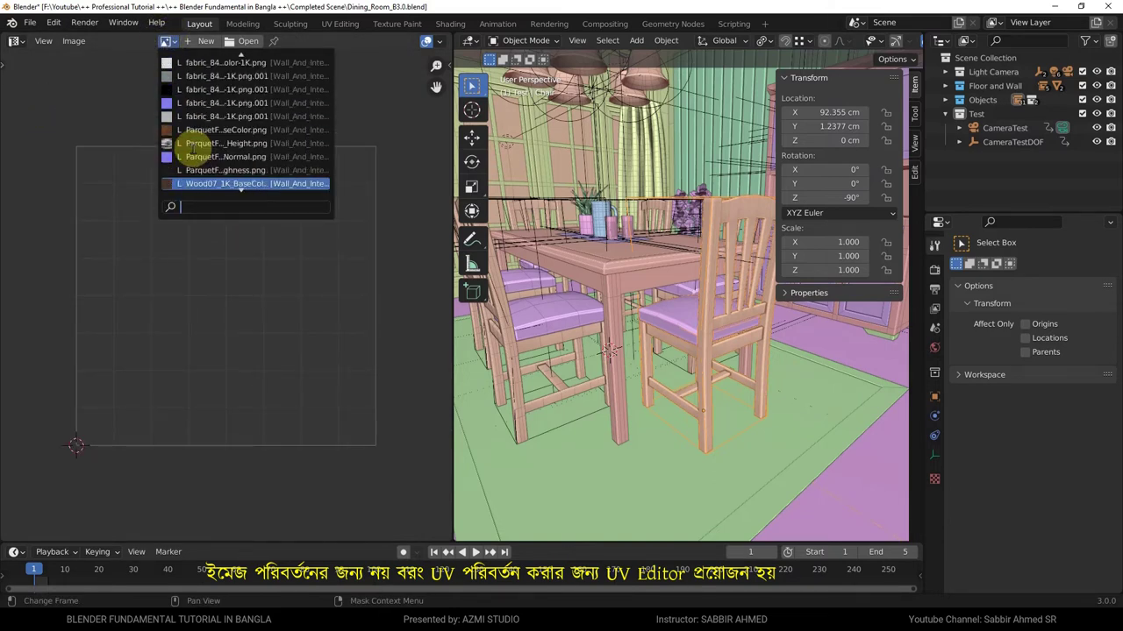
pyautogui.scroll(-4, 195, 151)
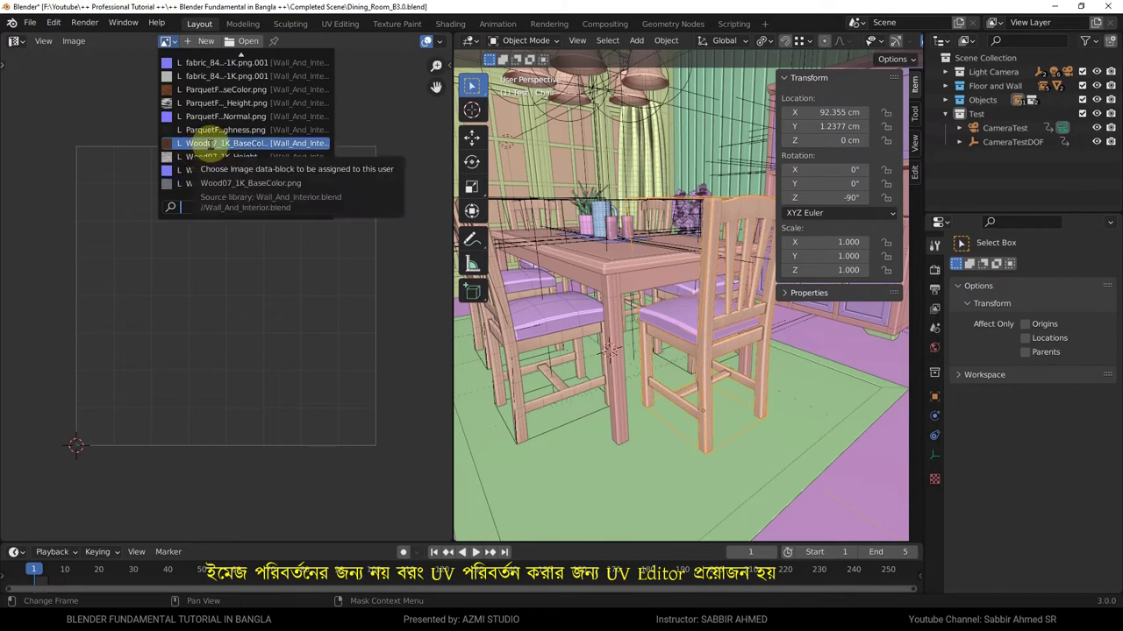
pyautogui.click(210, 143)
pyautogui.scroll(-3, 221, 293)
pyautogui.scroll(1, 221, 293)
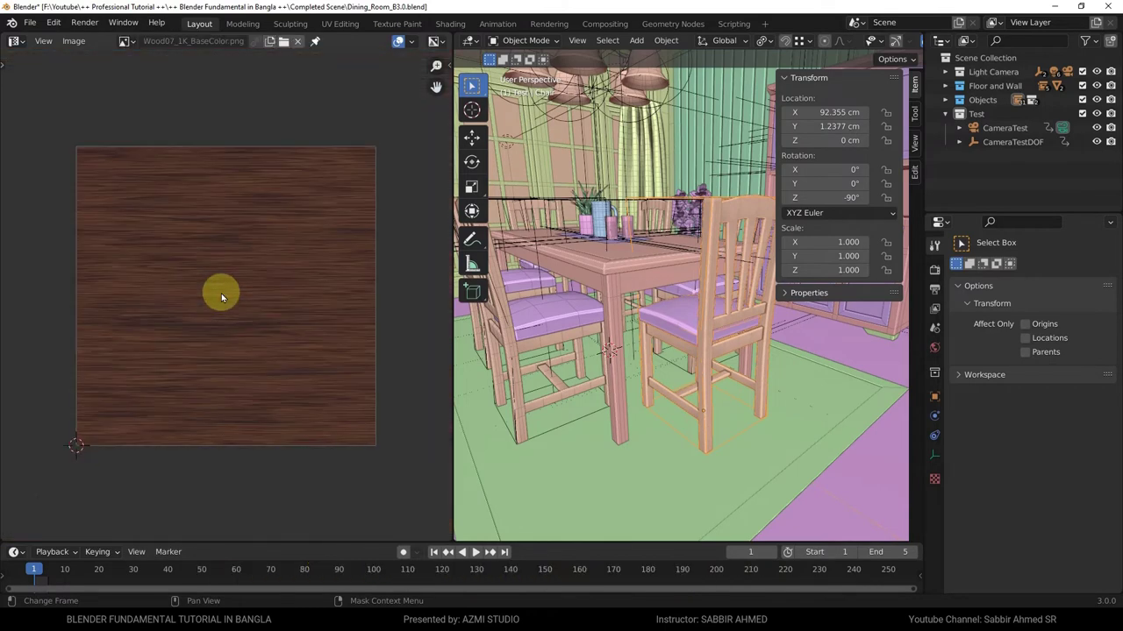
pyautogui.scroll(1, 221, 293)
pyautogui.scroll(-1, 223, 295)
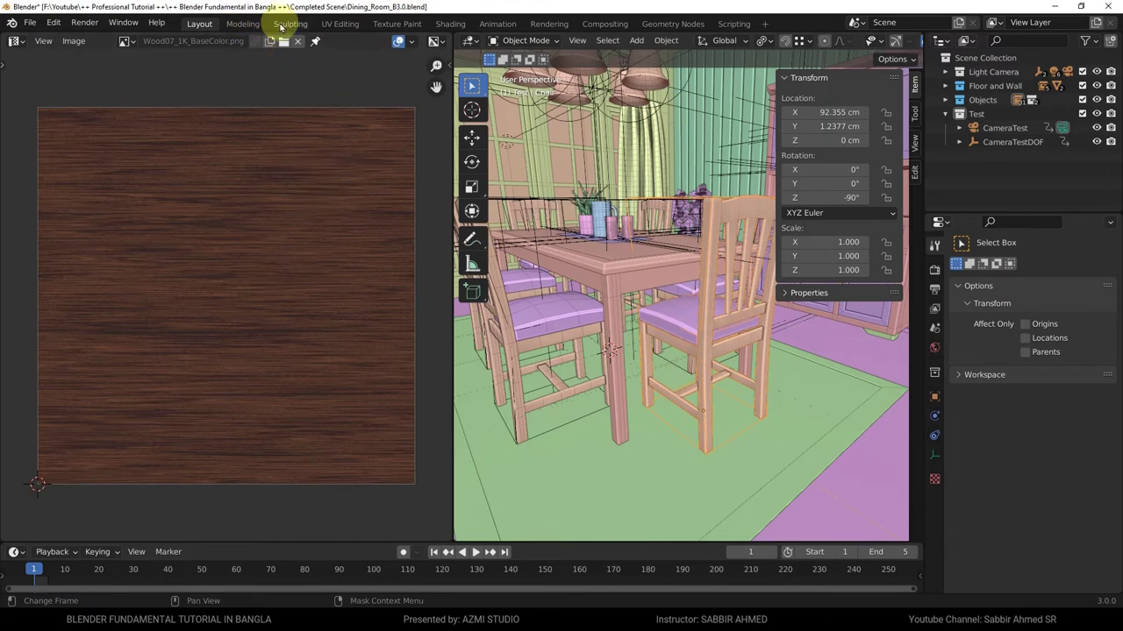
# Visit the UV Editing workspace, then back in Layout merge away the image editor area.
pyautogui.click(336, 26)
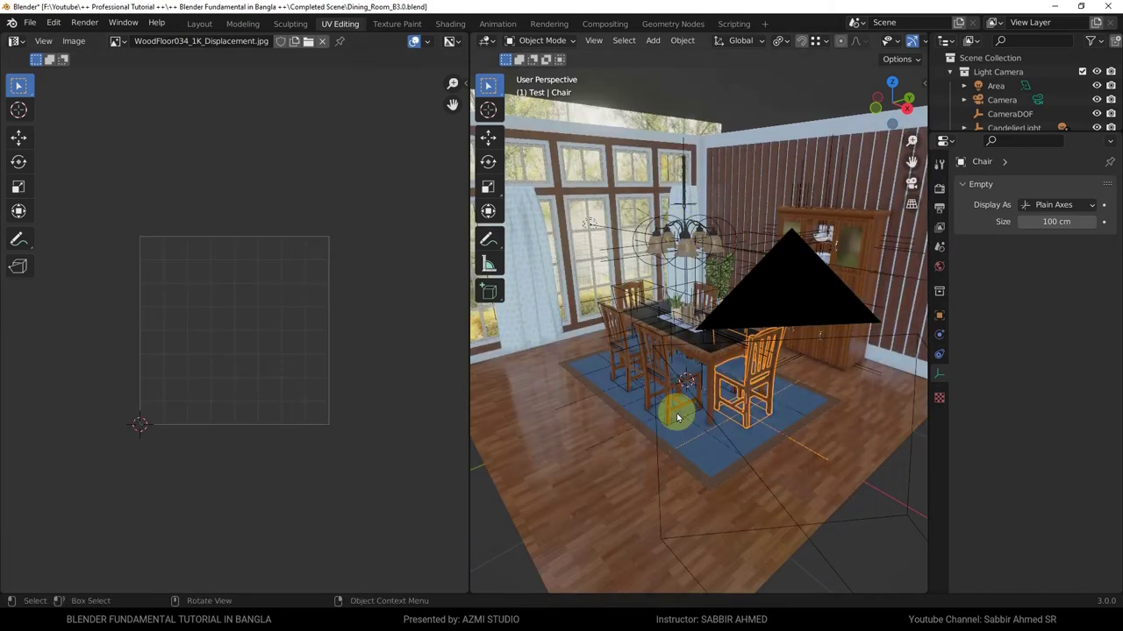
pyautogui.scroll(3, 677, 413)
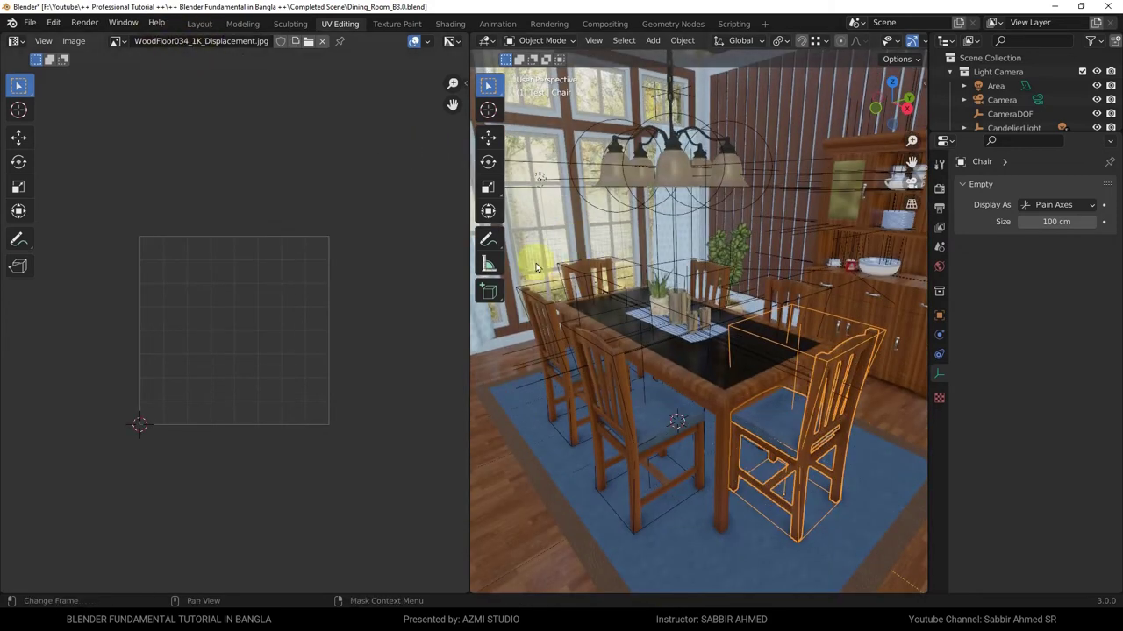
pyautogui.click(198, 23)
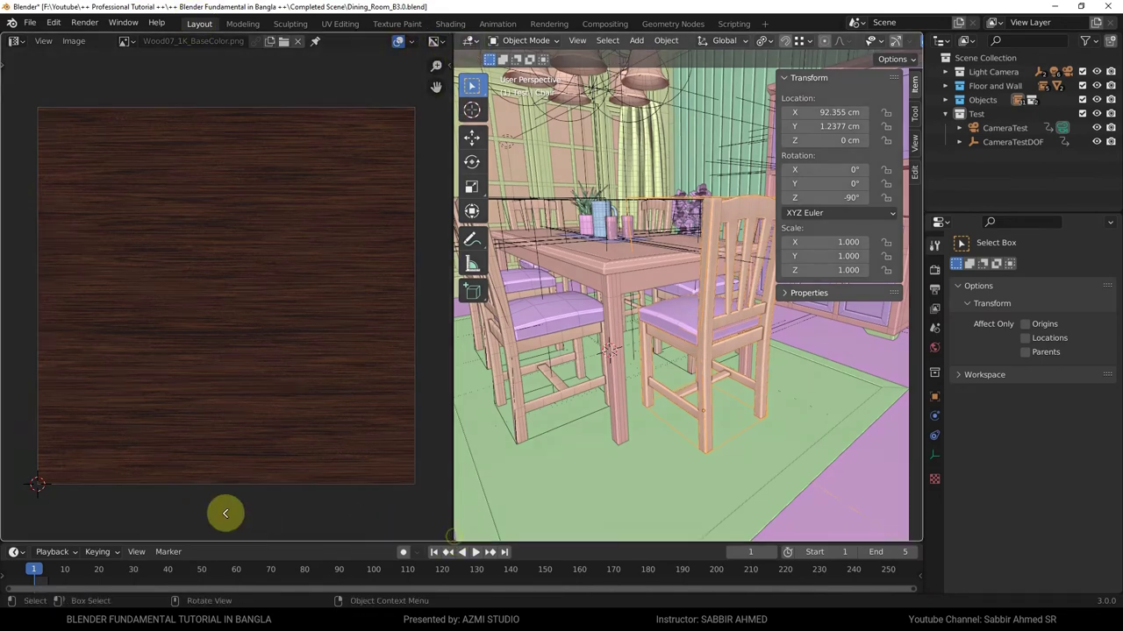
pyautogui.click(225, 513)
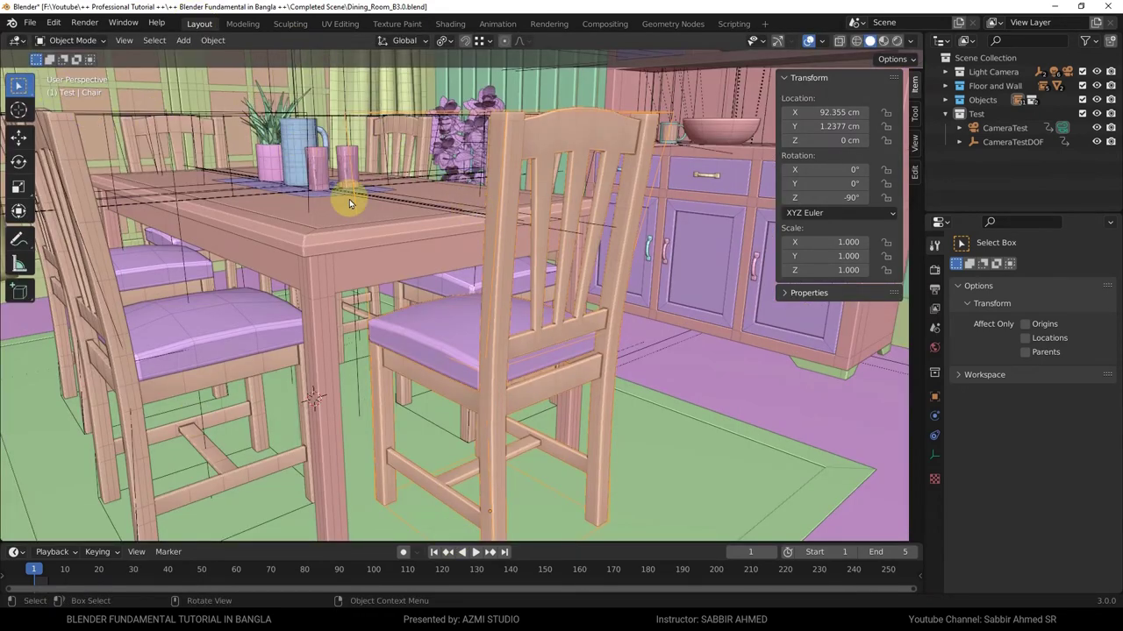
pyautogui.scroll(-3, 368, 228)
pyautogui.scroll(-2, 381, 248)
pyautogui.scroll(2, 381, 249)
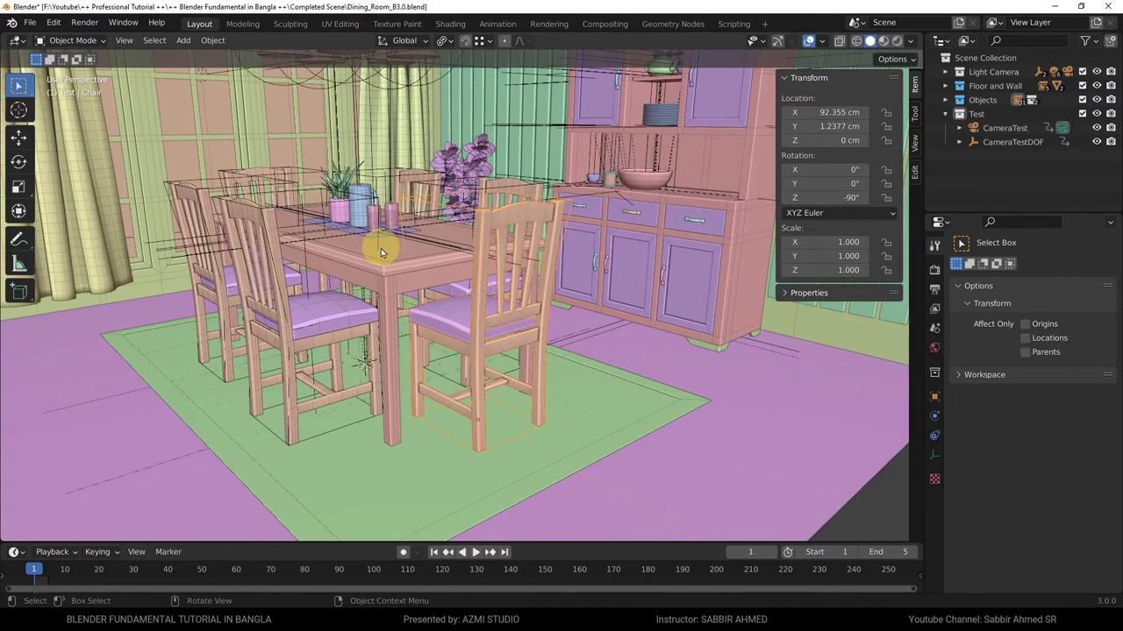
# Tour the UV Editing and Shading workspaces, then return to Layout.
pyautogui.click(329, 24)
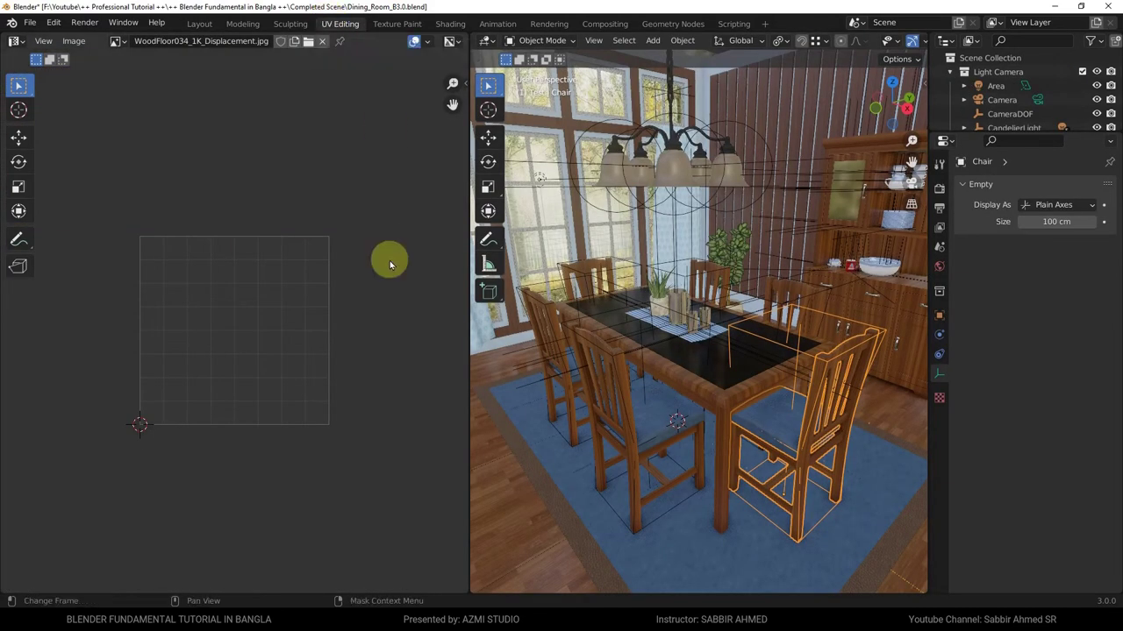
pyautogui.click(447, 24)
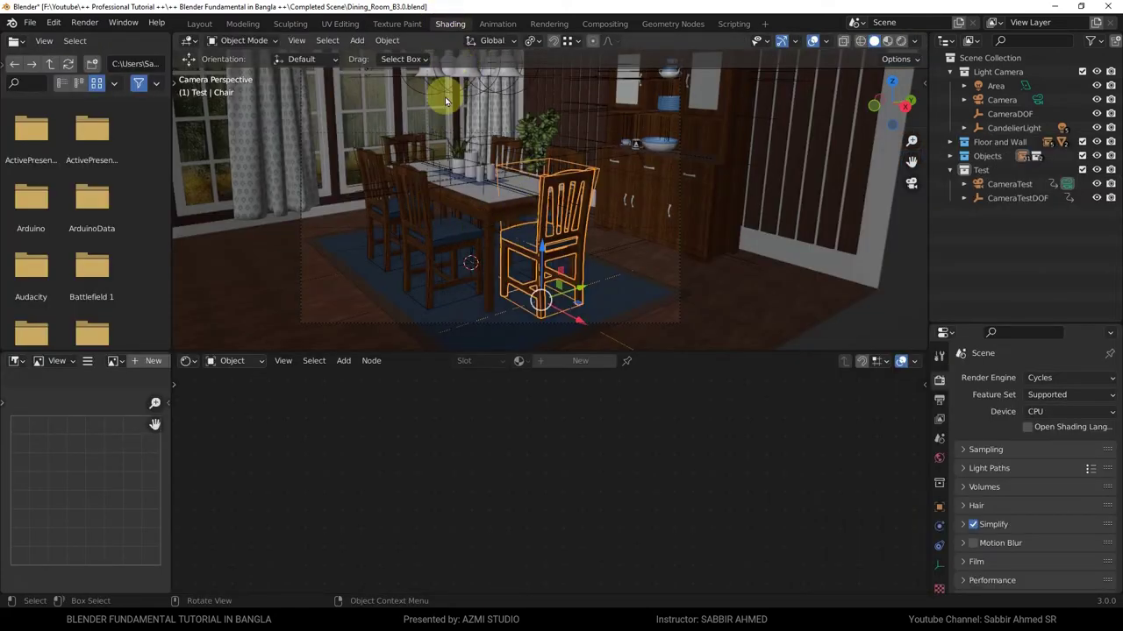
pyautogui.click(188, 41)
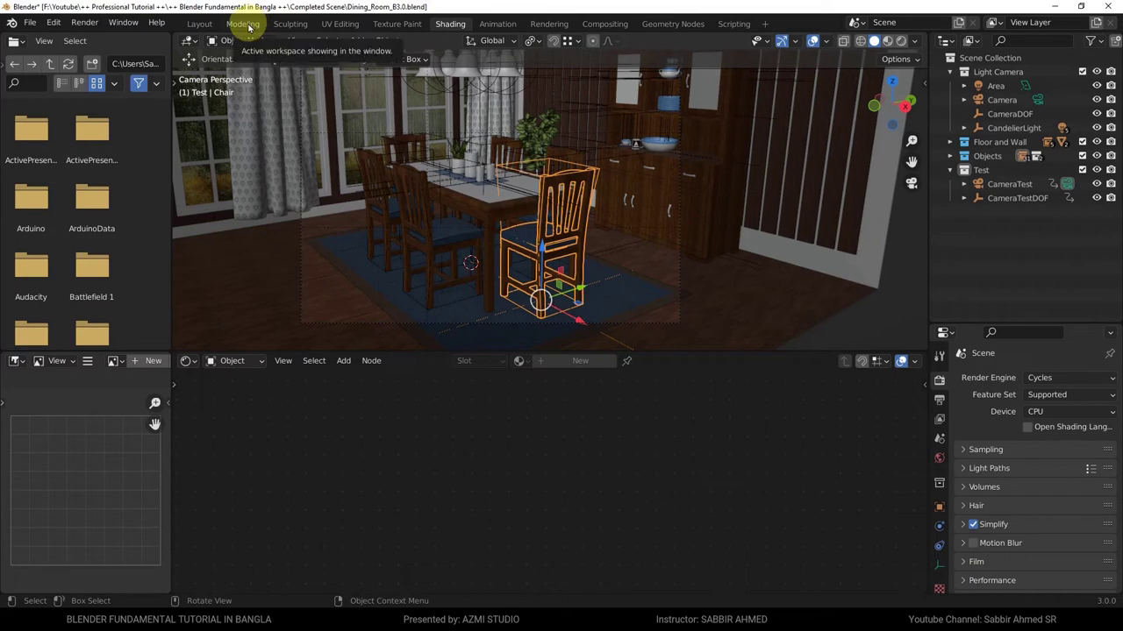
pyautogui.click(199, 24)
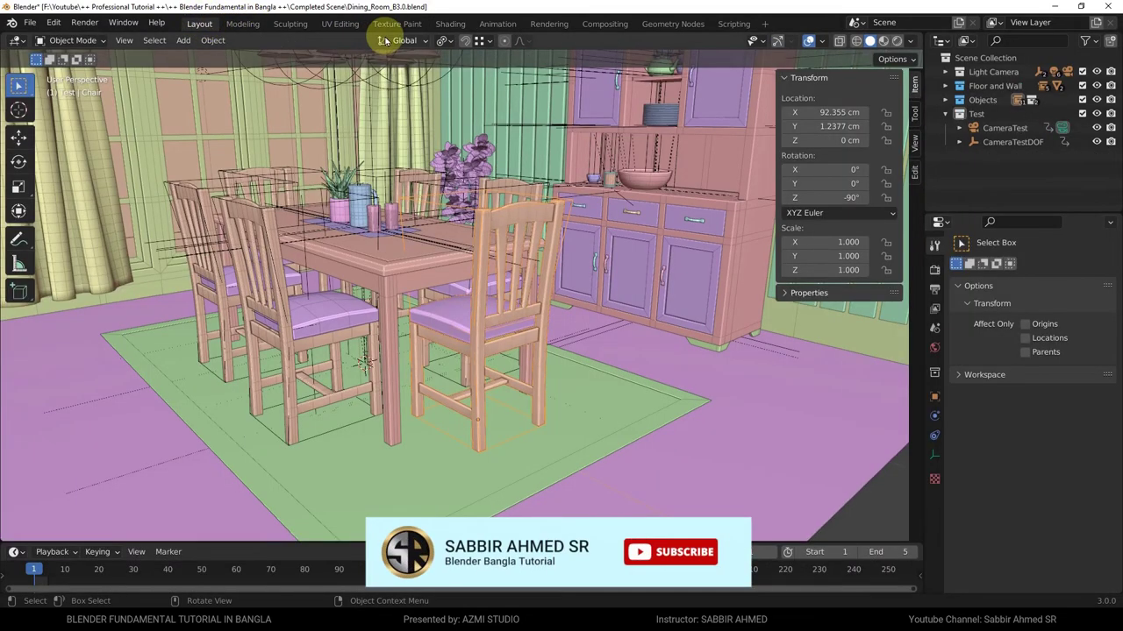
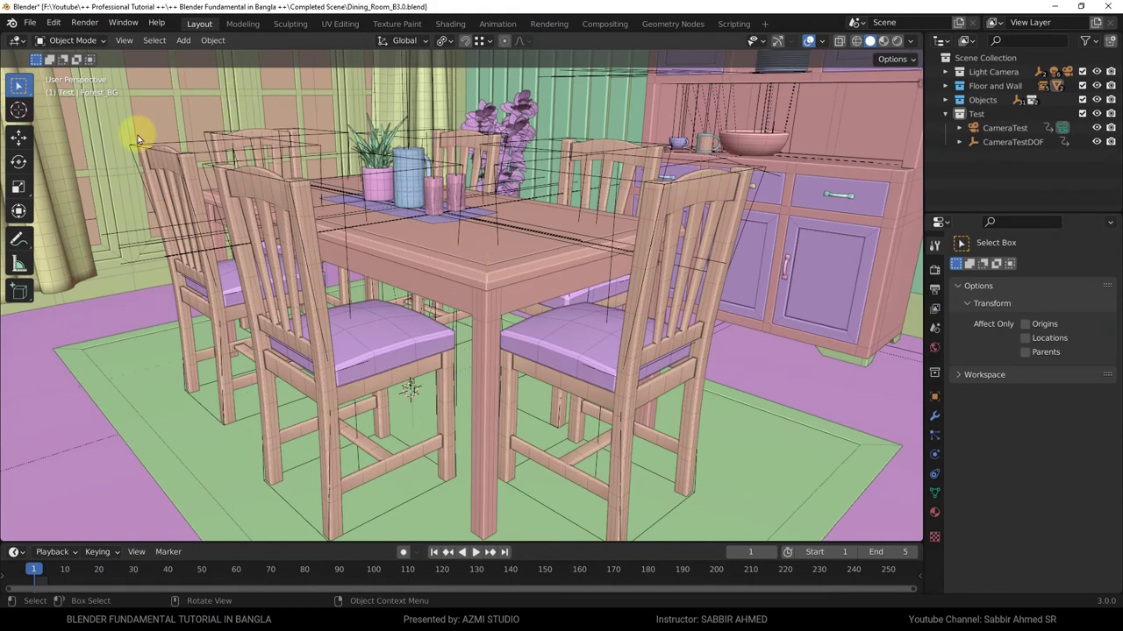
# Hide the viewport tool shelf with T, showing it once more before hiding it again.
pyautogui.moveTo(32, 312)
pyautogui.mouseDown()
pyautogui.moveTo(14, 58)
pyautogui.moveTo(7, 316)
pyautogui.mouseUp()
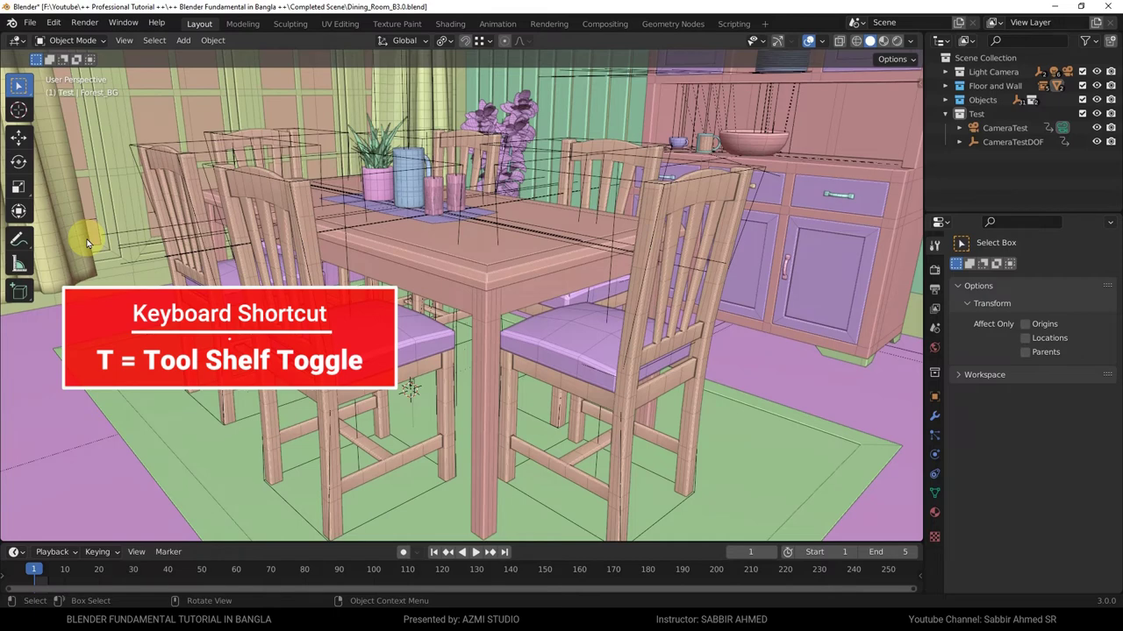
pyautogui.press('t')
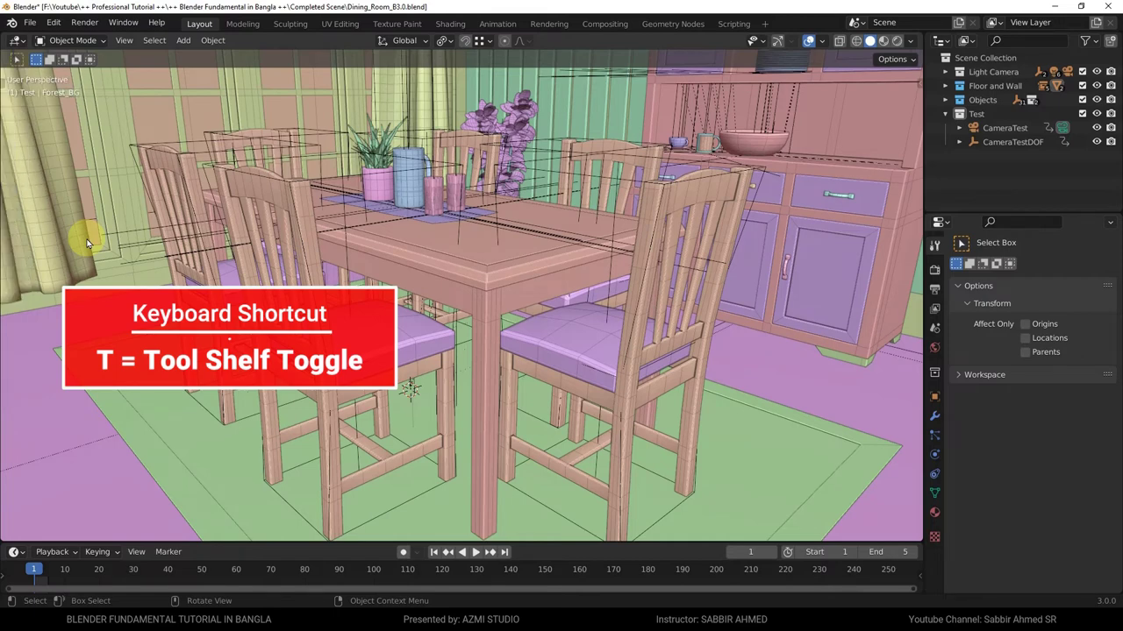
pyautogui.press('t')
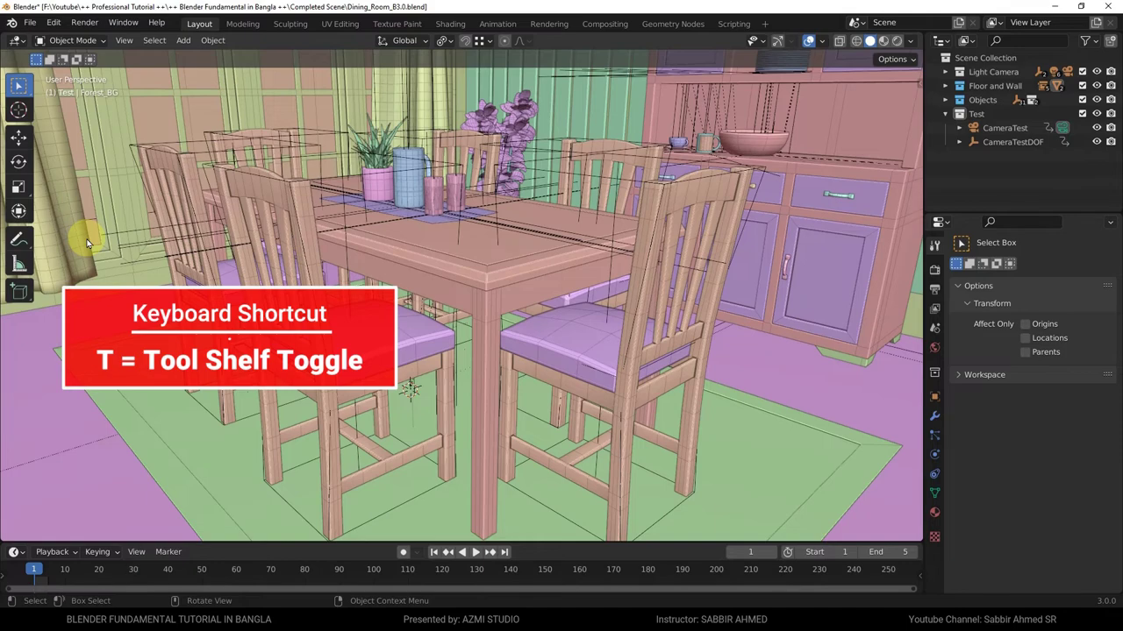
pyautogui.press('t')
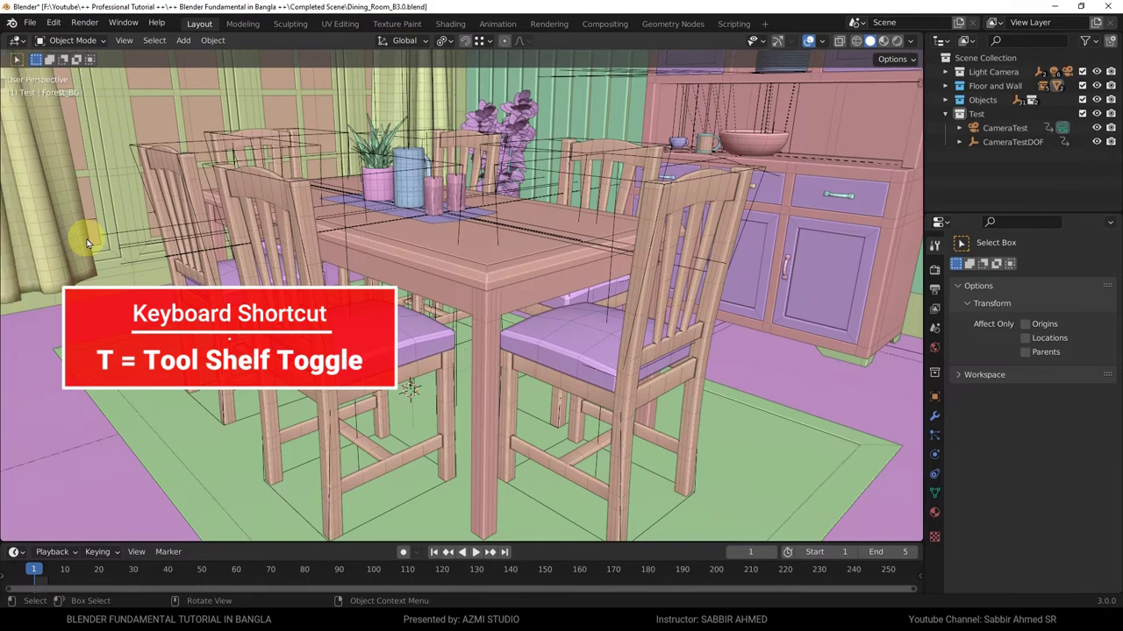
# Zoom and orbit the view close to the window wall and curtains.
pyautogui.scroll(-5, 88, 244)
pyautogui.moveTo(90, 237)
pyautogui.mouseDown(button='middle')
pyautogui.moveTo(458, 214)
pyautogui.moveTo(588, 222)
pyautogui.moveTo(556, 218)
pyautogui.mouseUp(button='middle')
pyautogui.moveTo(73, 160)
pyautogui.mouseDown()
pyautogui.moveTo(10, 70)
pyautogui.moveTo(24, 109)
pyautogui.mouseUp()
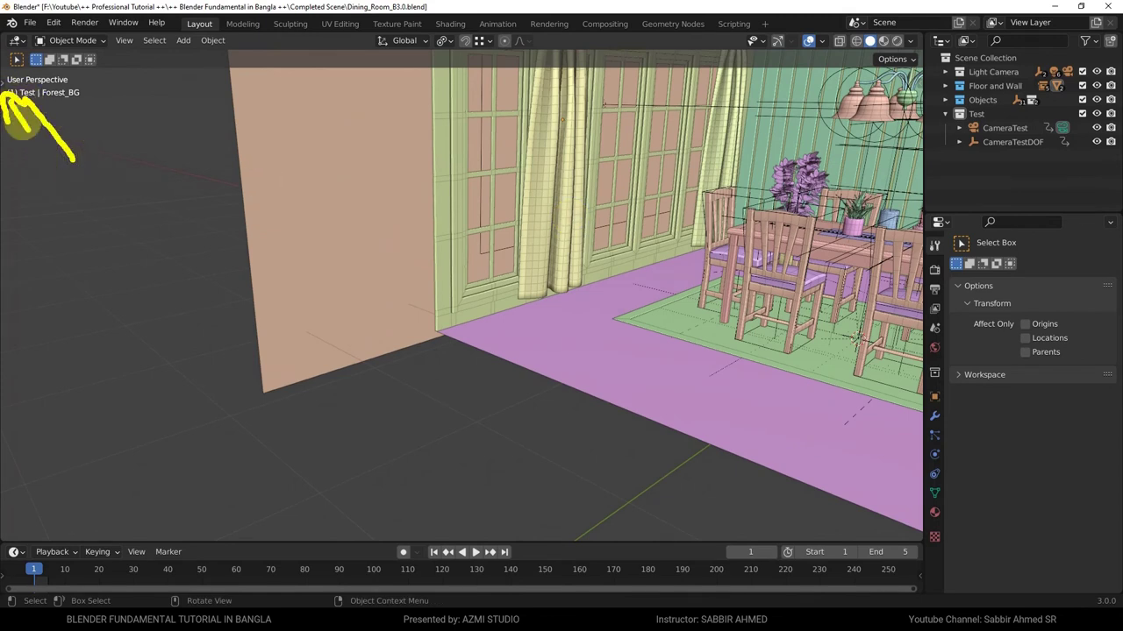
# Bring back the hidden tool shelf, collapse it out of view, and reopen it.
pyautogui.click(3, 80)
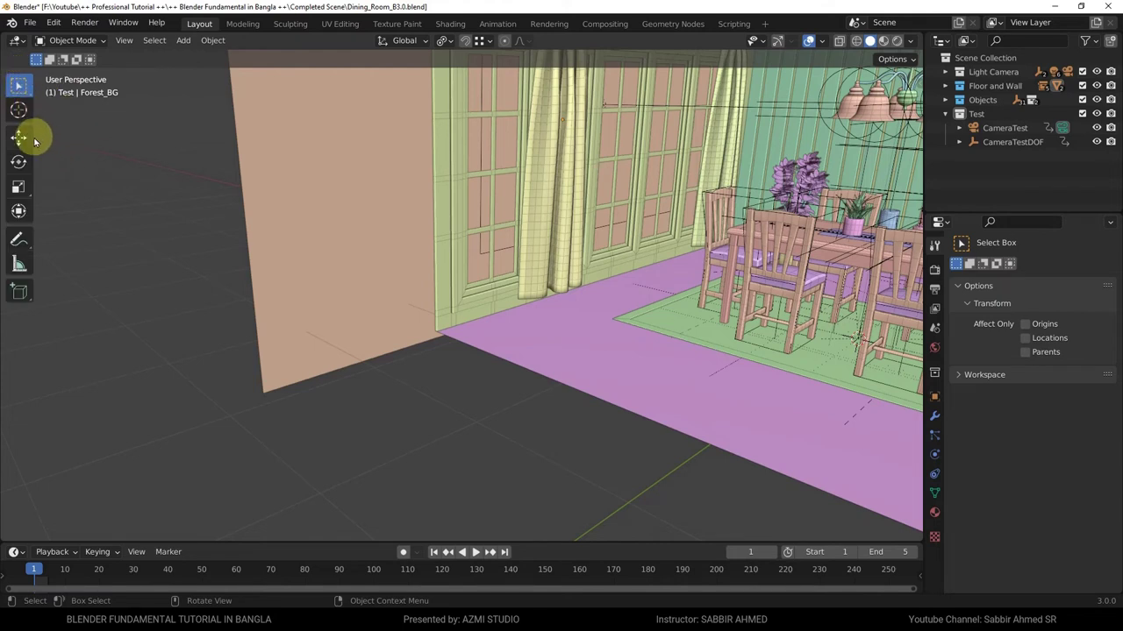
pyautogui.moveTo(34, 140); pyautogui.dragTo(3, 145)
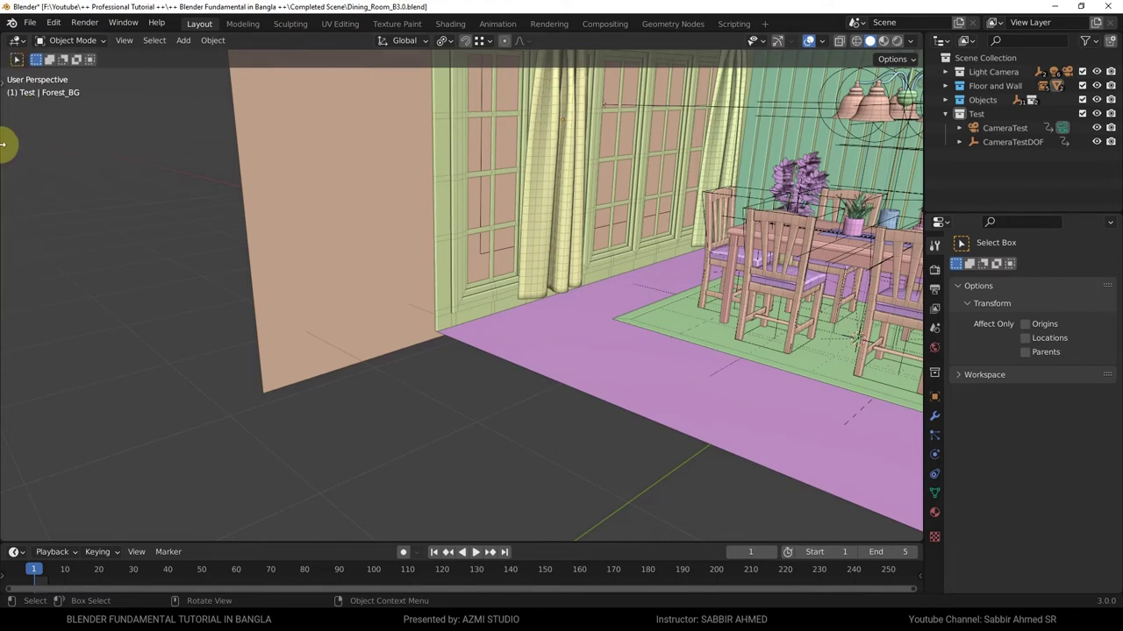
pyautogui.click(4, 82)
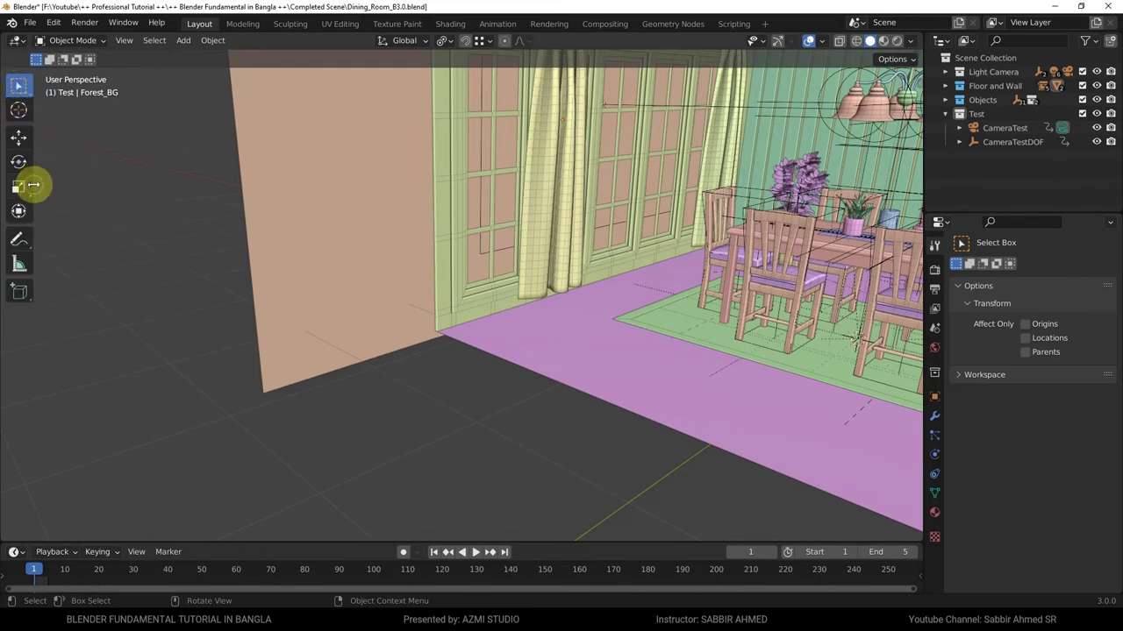
# Widen the tool shelf to show tool names, narrow it back to icons, then zoom out.
pyautogui.moveTo(33, 184); pyautogui.dragTo(168, 185)
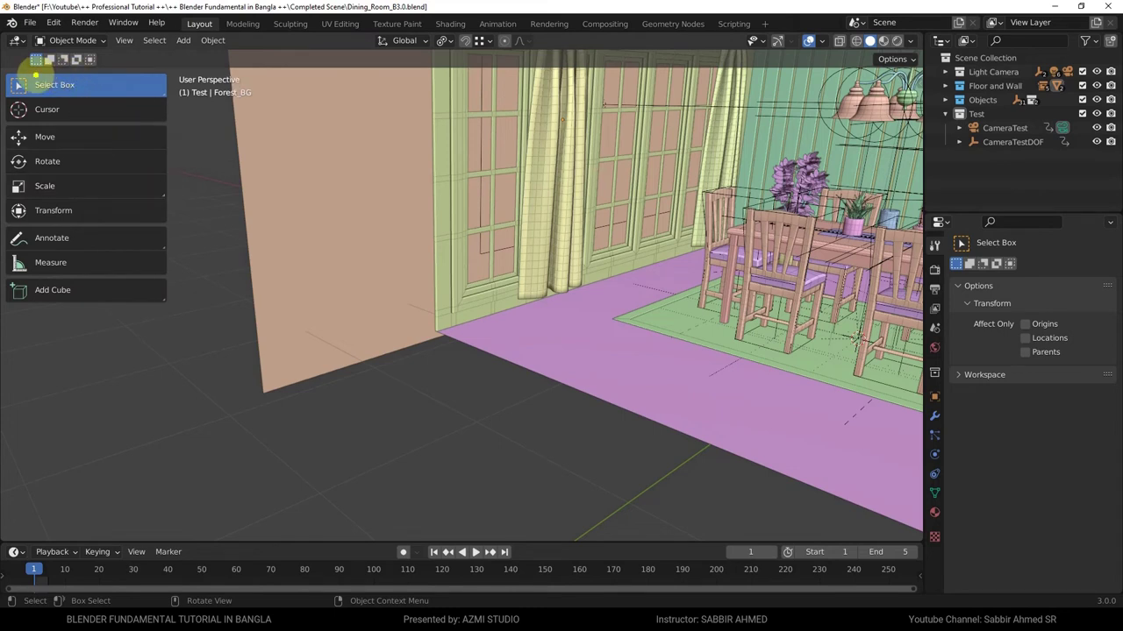
pyautogui.moveTo(29, 75)
pyautogui.mouseDown()
pyautogui.moveTo(49, 100)
pyautogui.moveTo(86, 68)
pyautogui.mouseUp()
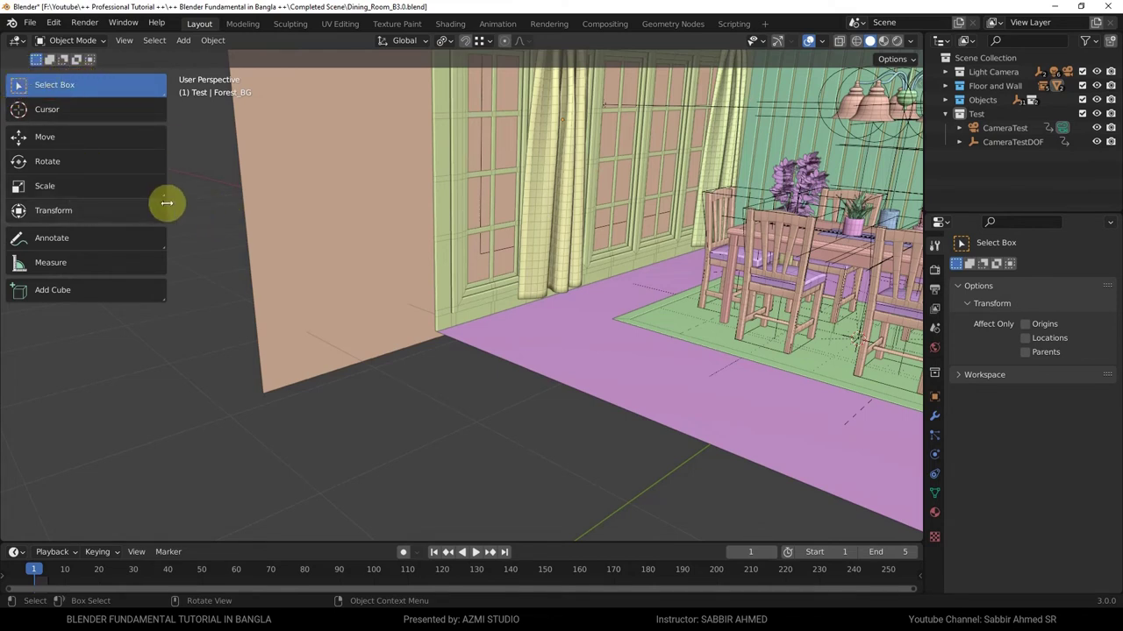
pyautogui.moveTo(165, 202); pyautogui.dragTo(40, 208)
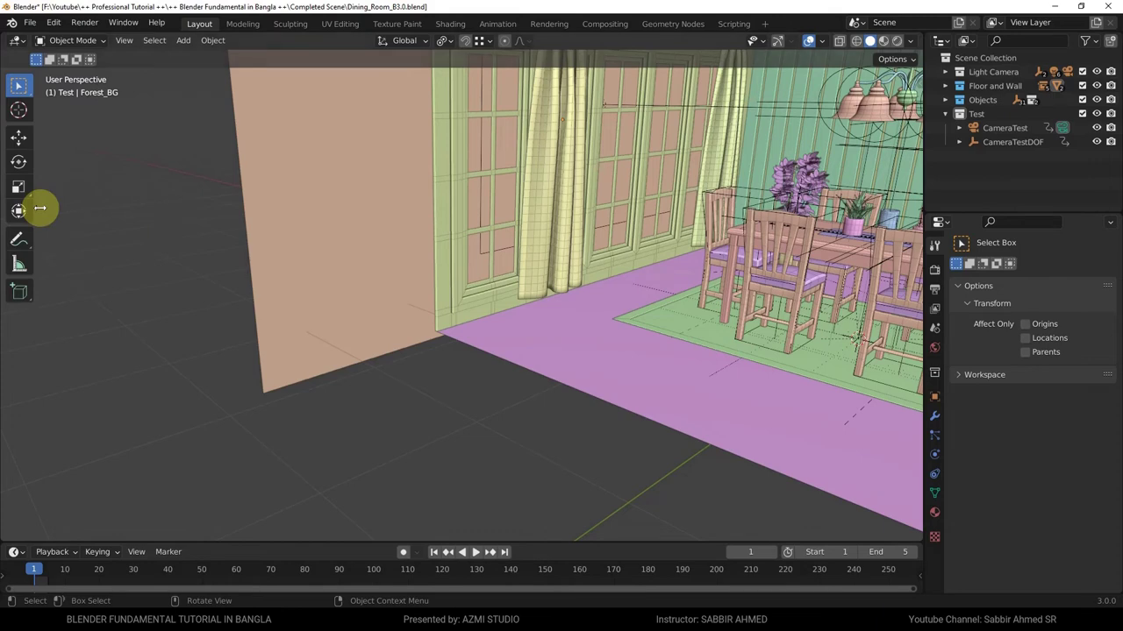
pyautogui.scroll(-5, 527, 224)
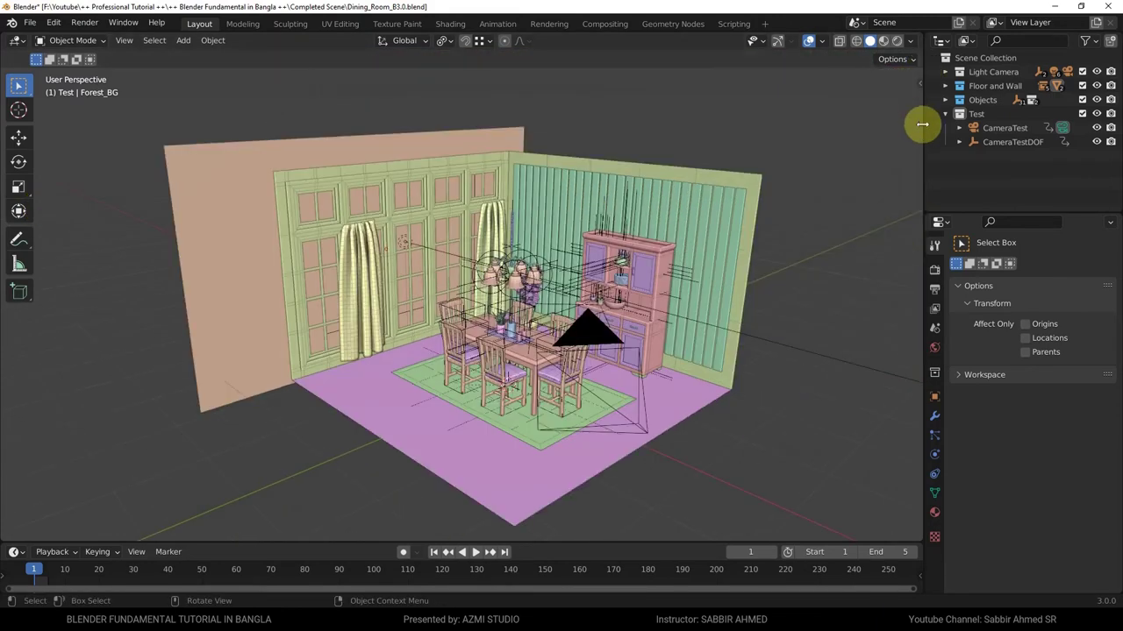
# Widen the outliner and properties area and switch to the UV Editing workspace.
pyautogui.moveTo(922, 124); pyautogui.dragTo(864, 123)
pyautogui.click(877, 41)
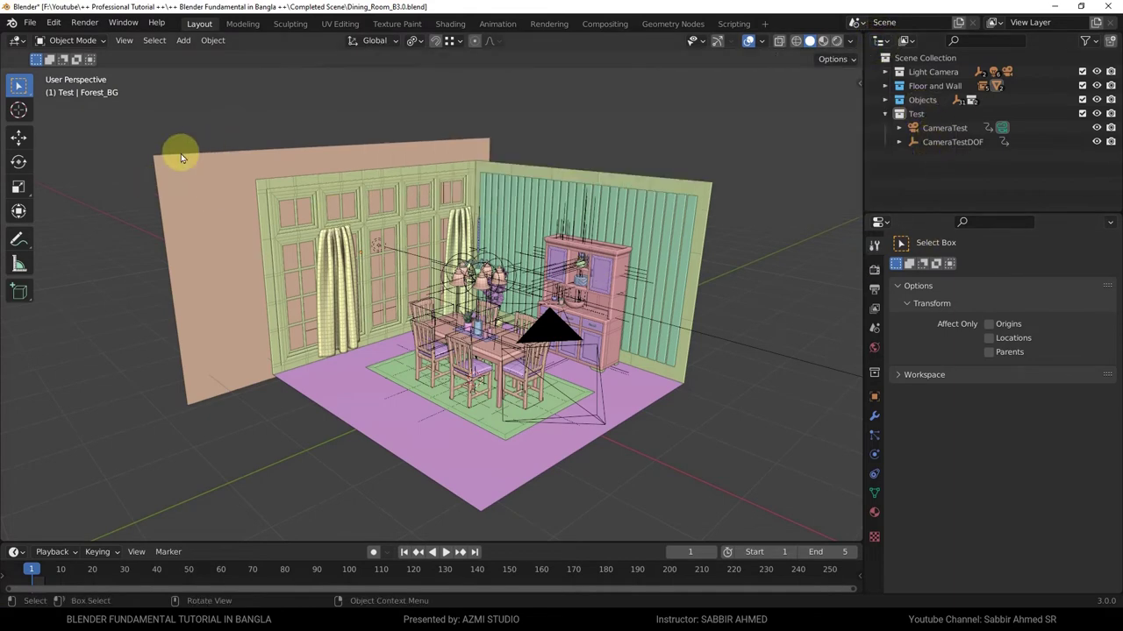
pyautogui.click(329, 29)
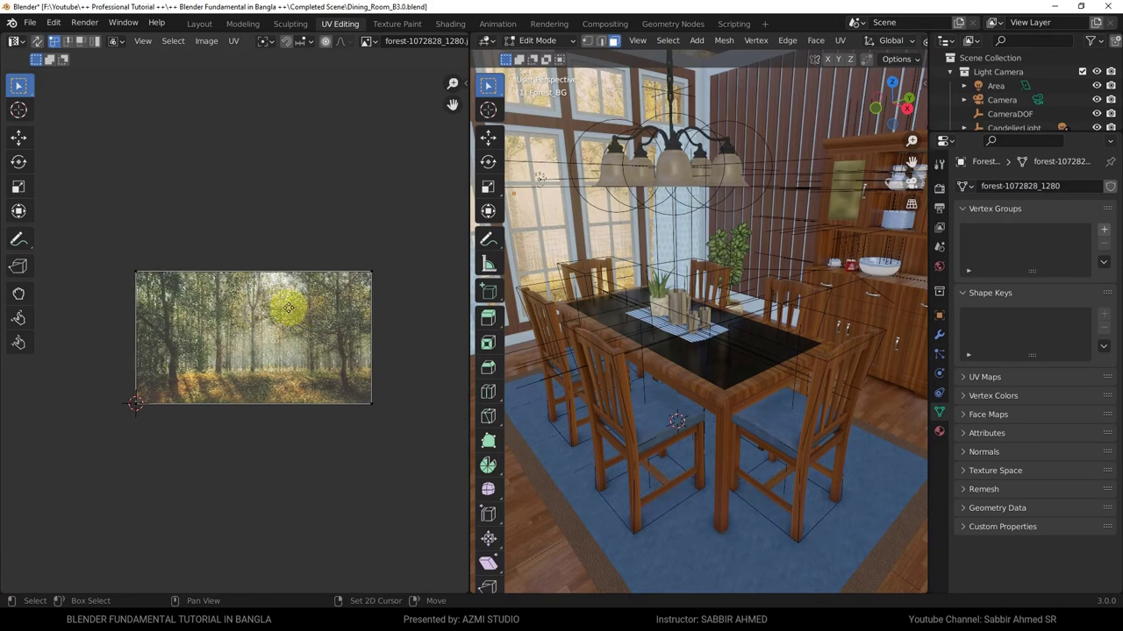
# Hide the UV editor's tool shelf, then go back to the Layout workspace.
pyautogui.scroll(1, 289, 313)
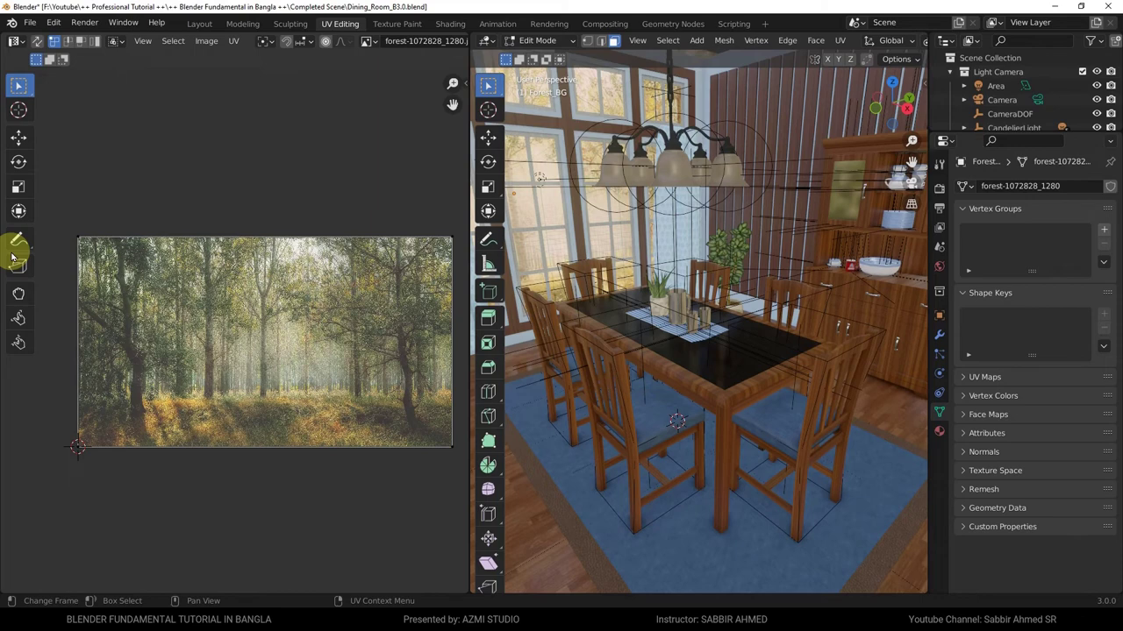
pyautogui.press('t')
pyautogui.press('t')
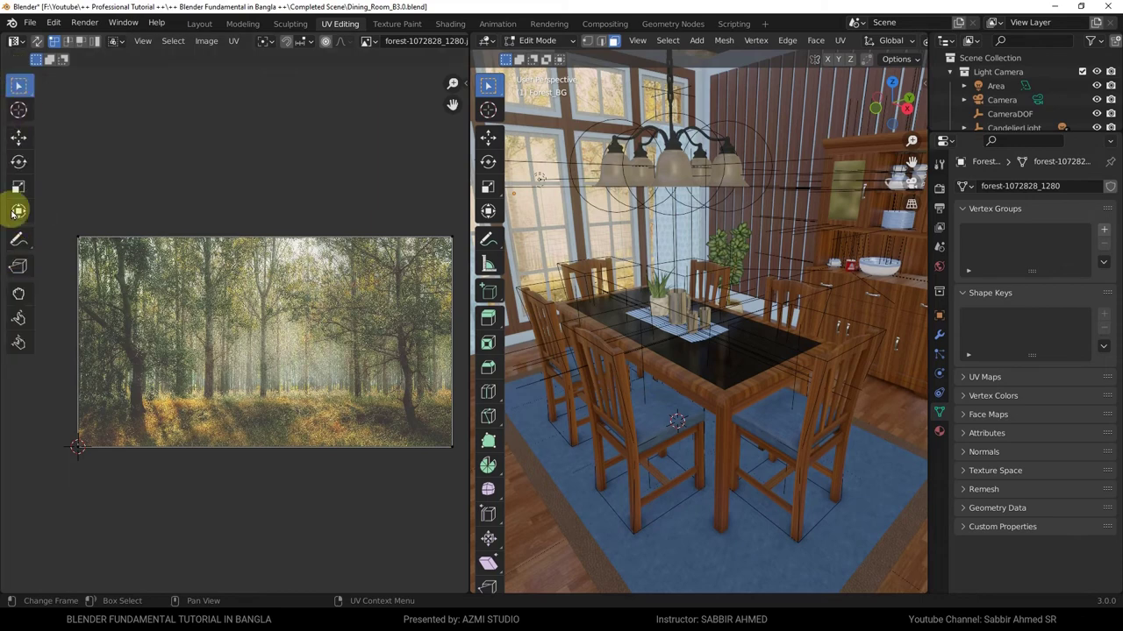
pyautogui.click(195, 24)
pyautogui.scroll(3, 344, 322)
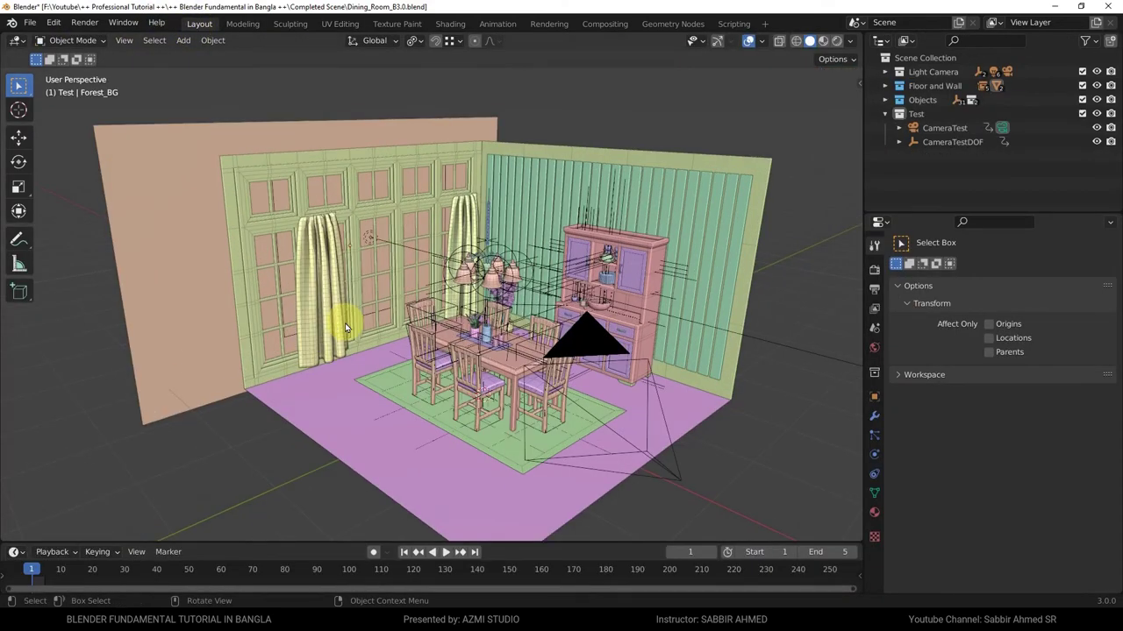
# Orbit the room and toggle the N sidebar with Transform values off and back on.
pyautogui.moveTo(545, 330); pyautogui.dragTo(516, 327, button='middle')
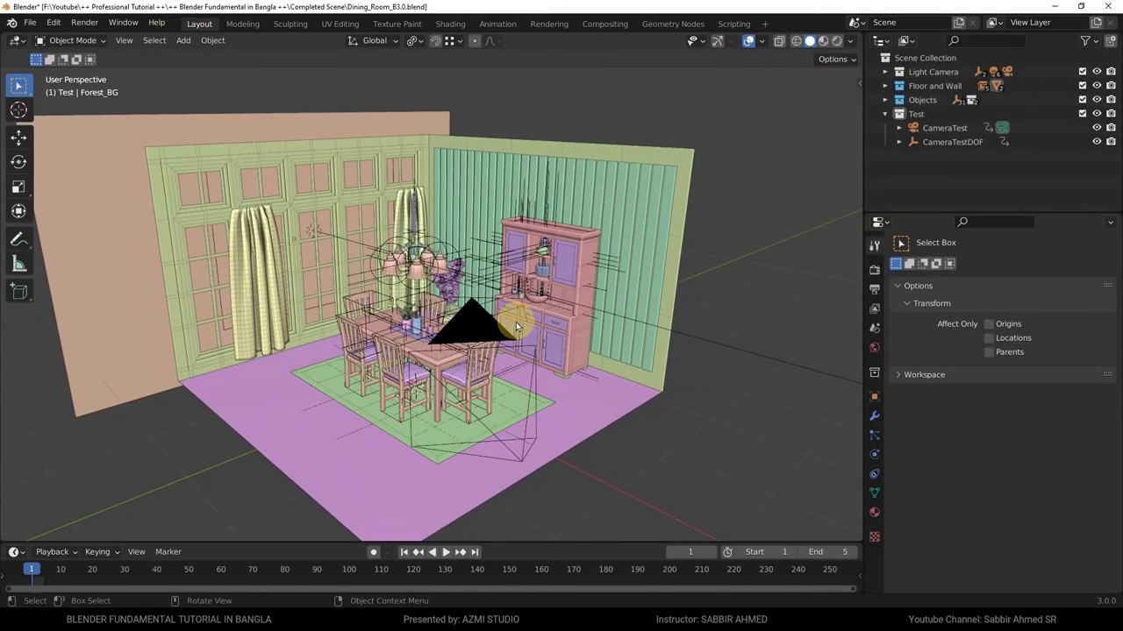
pyautogui.press('n')
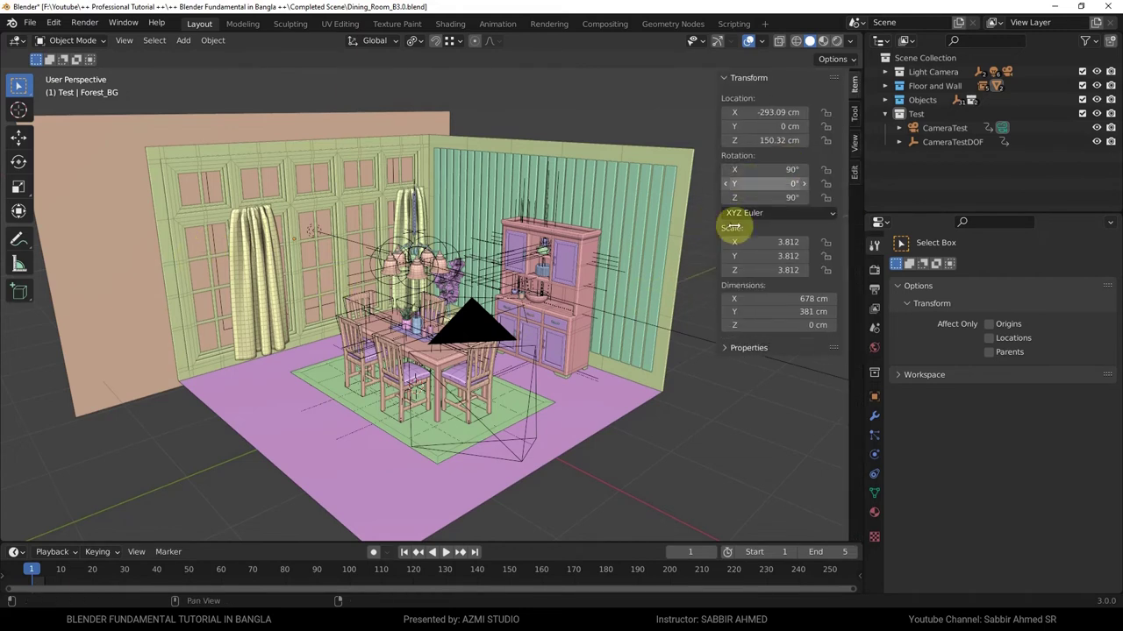
pyautogui.press('n')
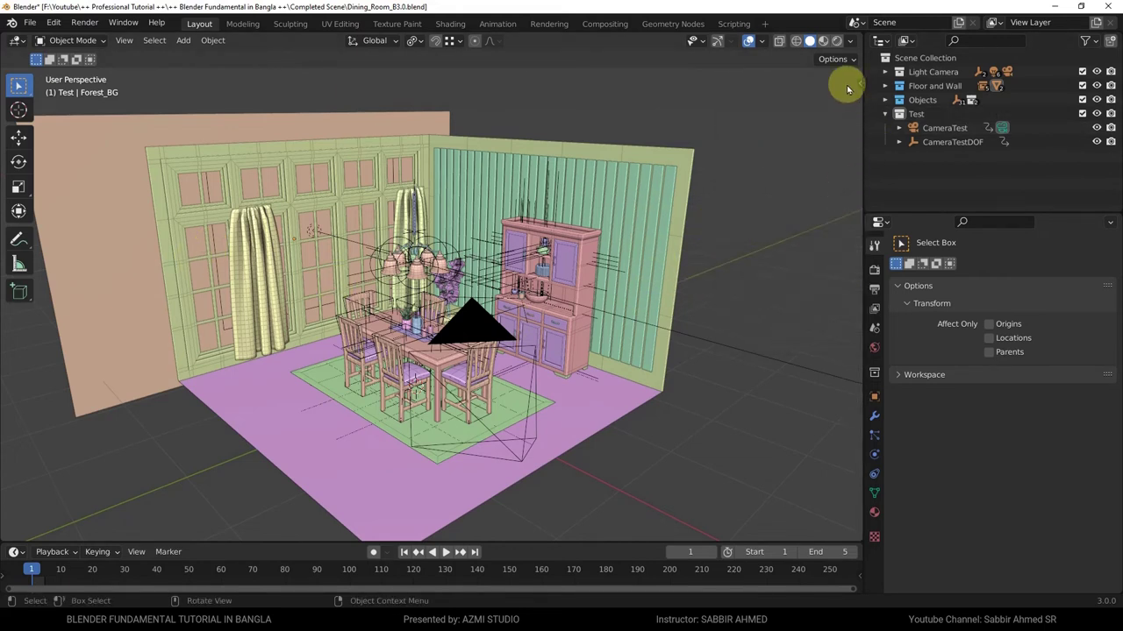
pyautogui.moveTo(770, 185); pyautogui.dragTo(809, 85)
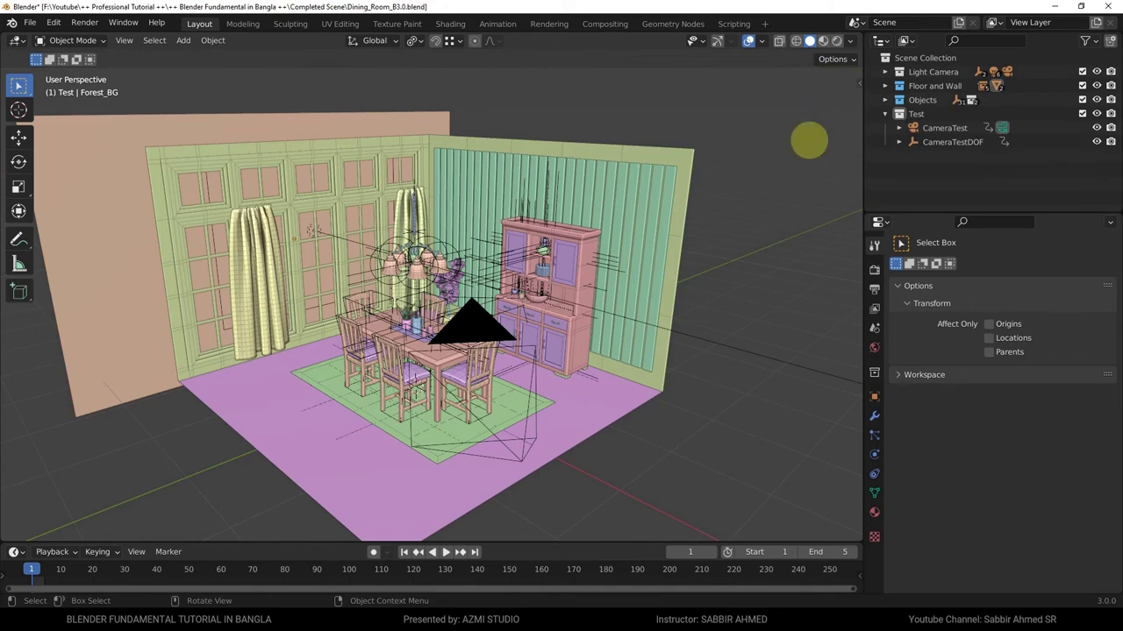
pyautogui.press('n')
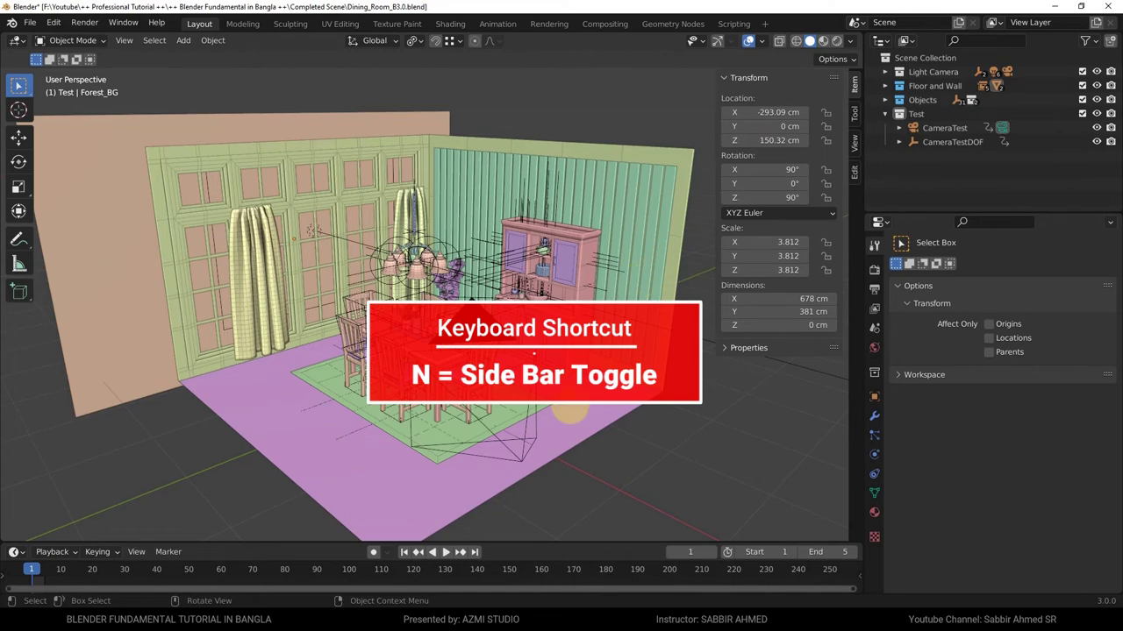
# Make the cabinet the active object so its Transform values show in the sidebar.
pyautogui.click(878, 221)
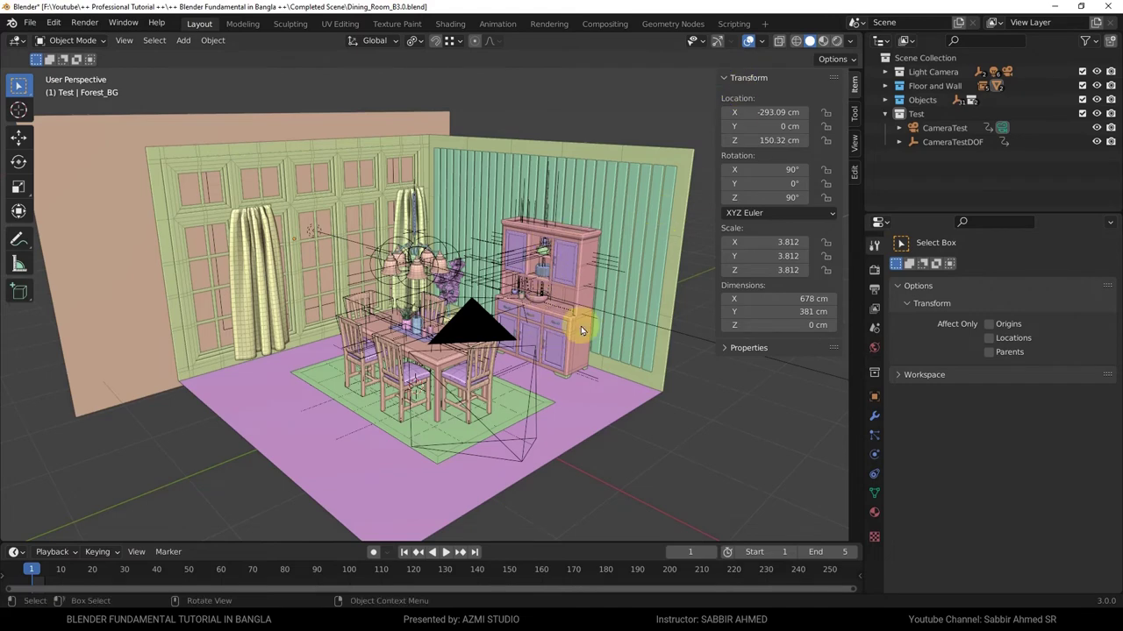
pyautogui.click(579, 326)
pyautogui.scroll(2, 564, 368)
pyautogui.scroll(2, 564, 366)
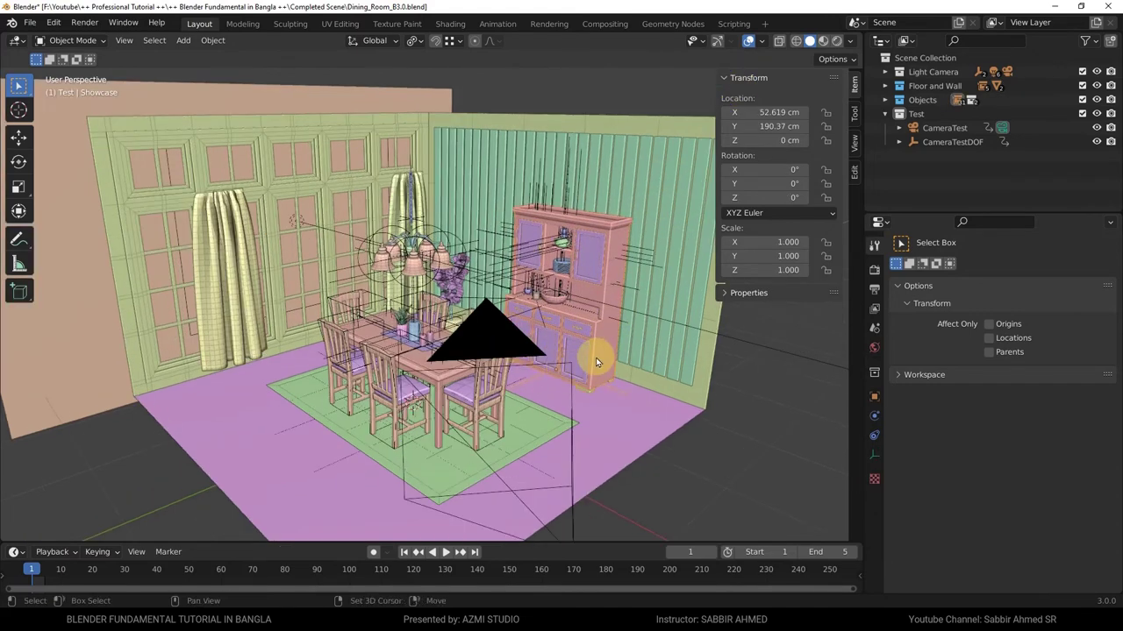
# Highlight the cabinet's Transform location and rotation values, clear the marks, then open the Shift+A Add menu.
pyautogui.moveTo(596, 354)
pyautogui.mouseDown(button='middle')
pyautogui.moveTo(541, 372)
pyautogui.moveTo(461, 357)
pyautogui.mouseUp(button='middle')
pyautogui.scroll(1, 469, 359)
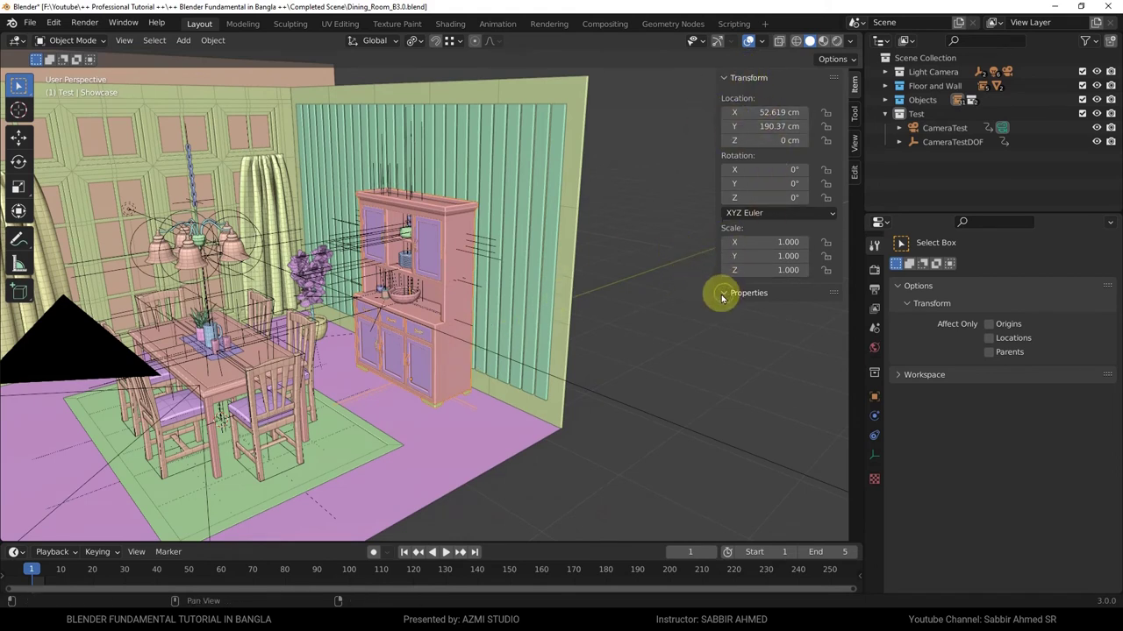
pyautogui.moveTo(777, 91)
pyautogui.mouseDown()
pyautogui.moveTo(694, 112)
pyautogui.moveTo(732, 143)
pyautogui.mouseUp()
pyautogui.moveTo(804, 154)
pyautogui.mouseDown()
pyautogui.moveTo(784, 187)
pyautogui.moveTo(807, 203)
pyautogui.moveTo(783, 293)
pyautogui.mouseUp()
pyautogui.press('Escape')
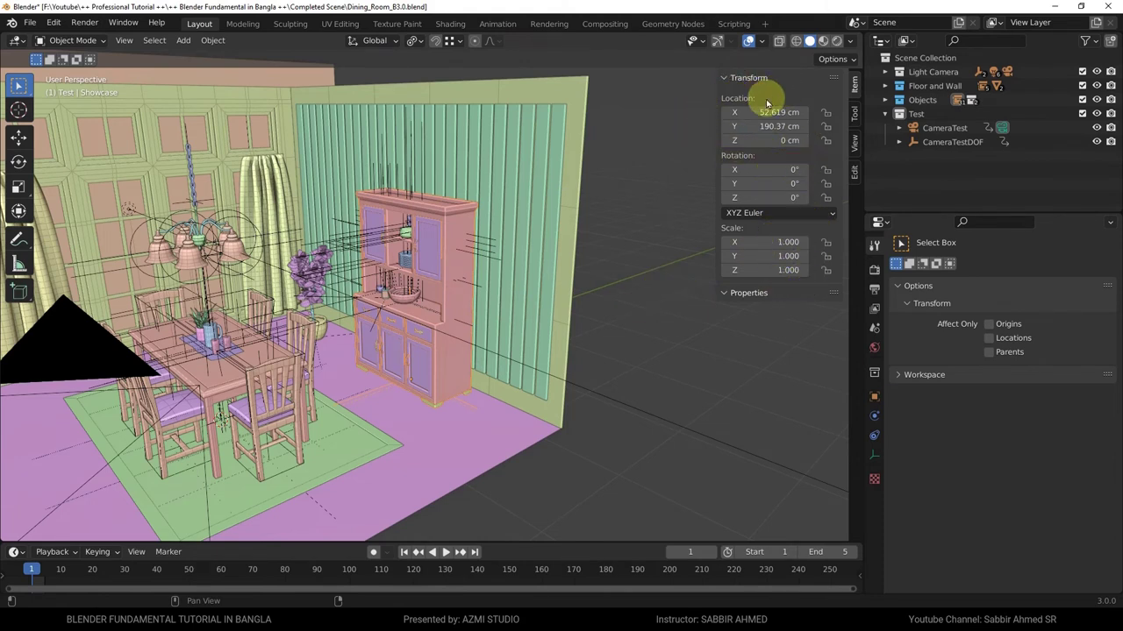
pyautogui.hotkey('shift', 'a')
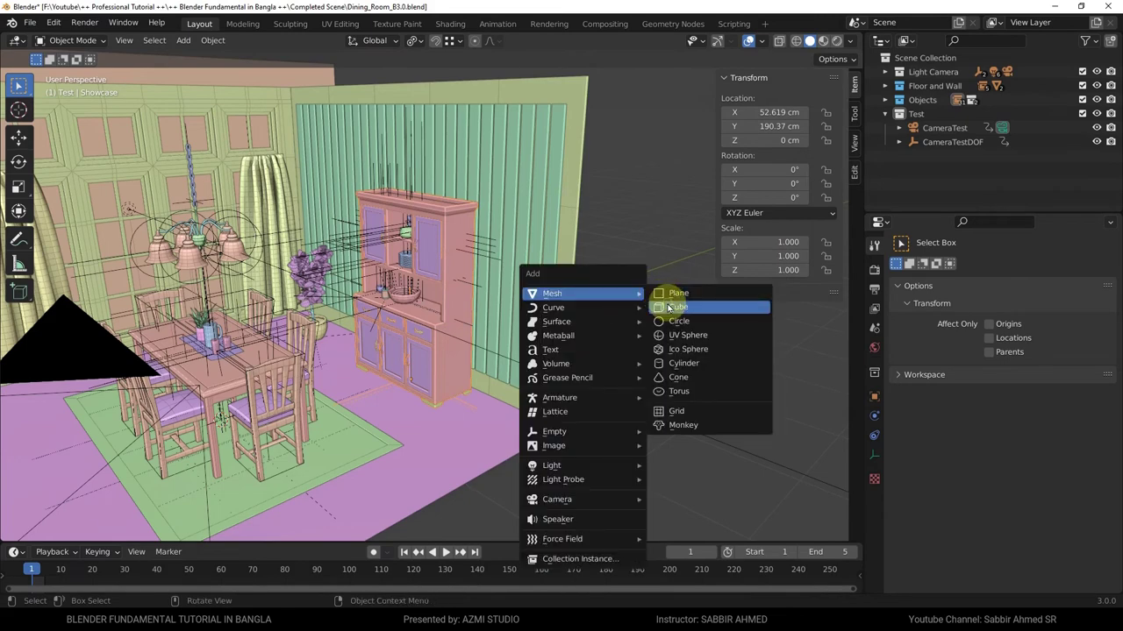
# Add a Mesh Cube and move it with G to 375.35, 451.44, 77.037 cm.
pyautogui.click(668, 303)
pyautogui.scroll(-1, 559, 355)
pyautogui.press('g')
pyautogui.click(603, 338)
# Orbit to the new cube, circling its 200 cm dimensions, and centre it in view.
pyautogui.moveTo(603, 339); pyautogui.dragTo(726, 330, button='middle')
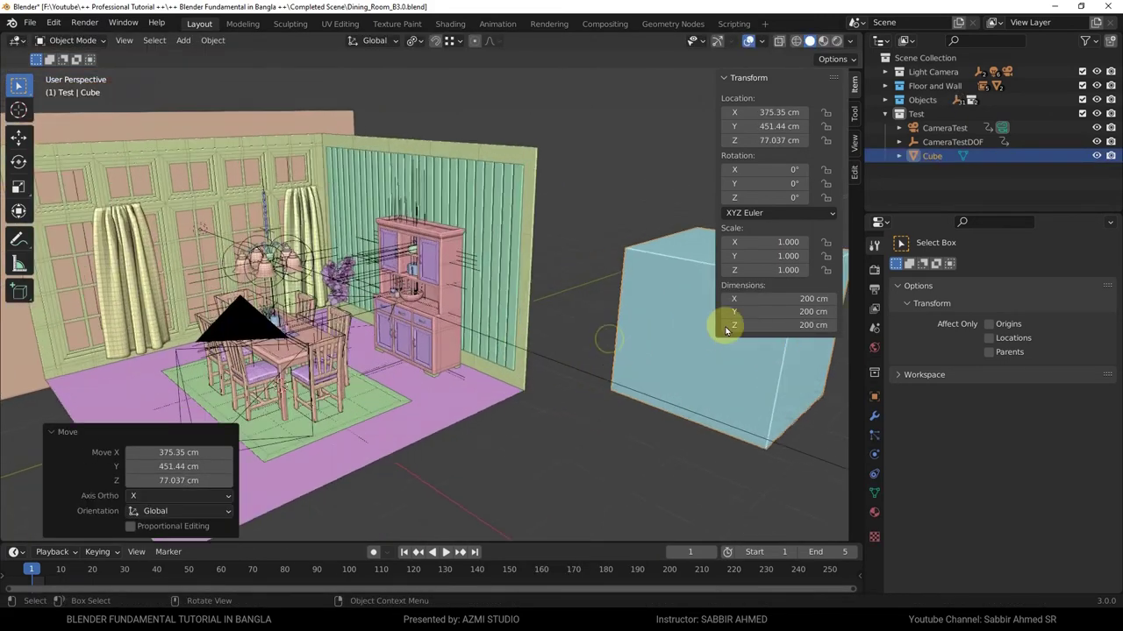
pyautogui.moveTo(814, 287); pyautogui.dragTo(823, 276)
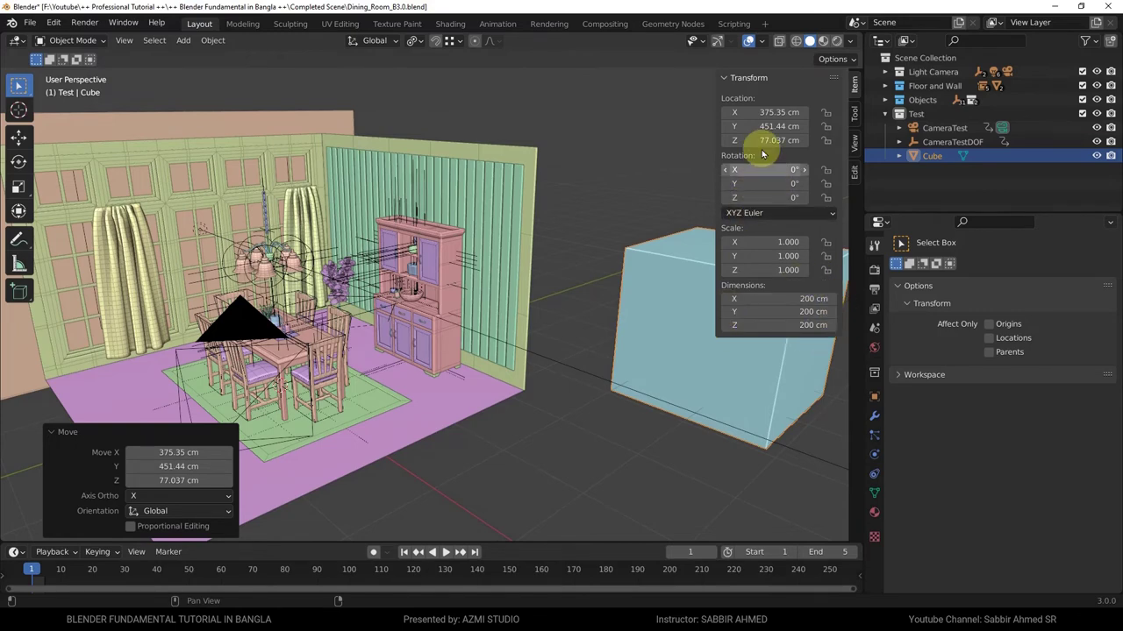
pyautogui.moveTo(660, 320); pyautogui.dragTo(494, 329, button='middle')
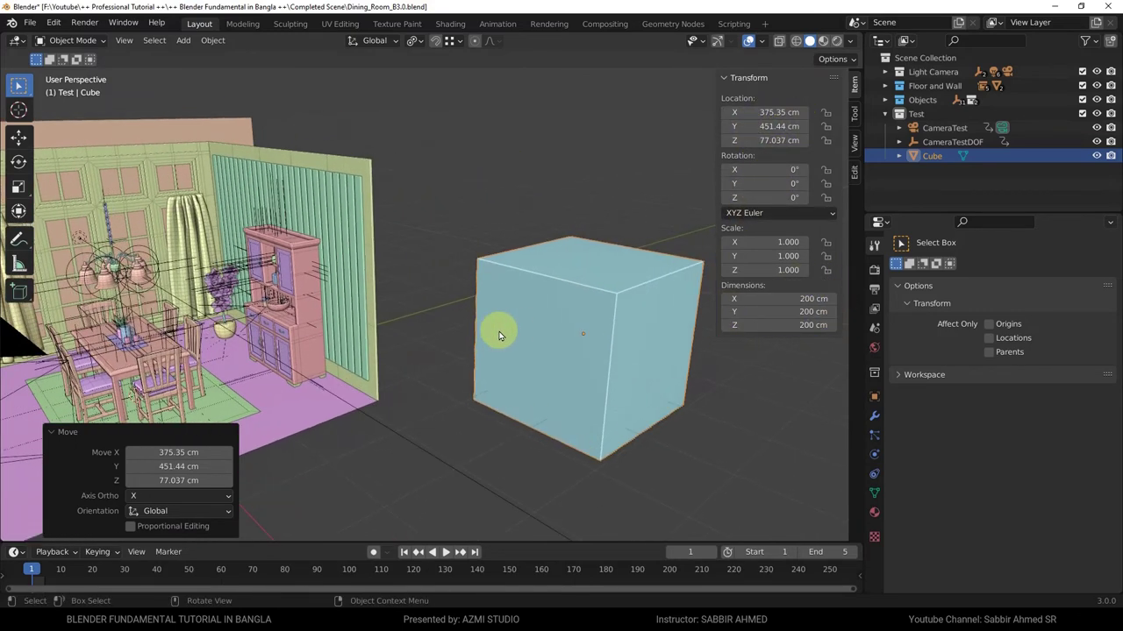
pyautogui.click(339, 24)
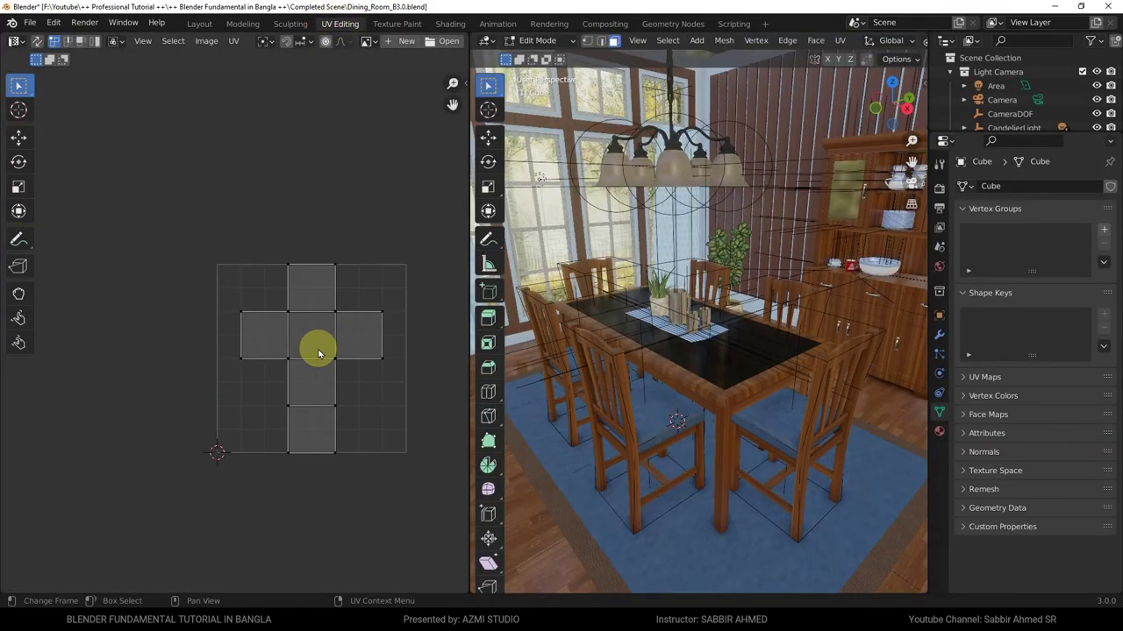
pyautogui.press('n')
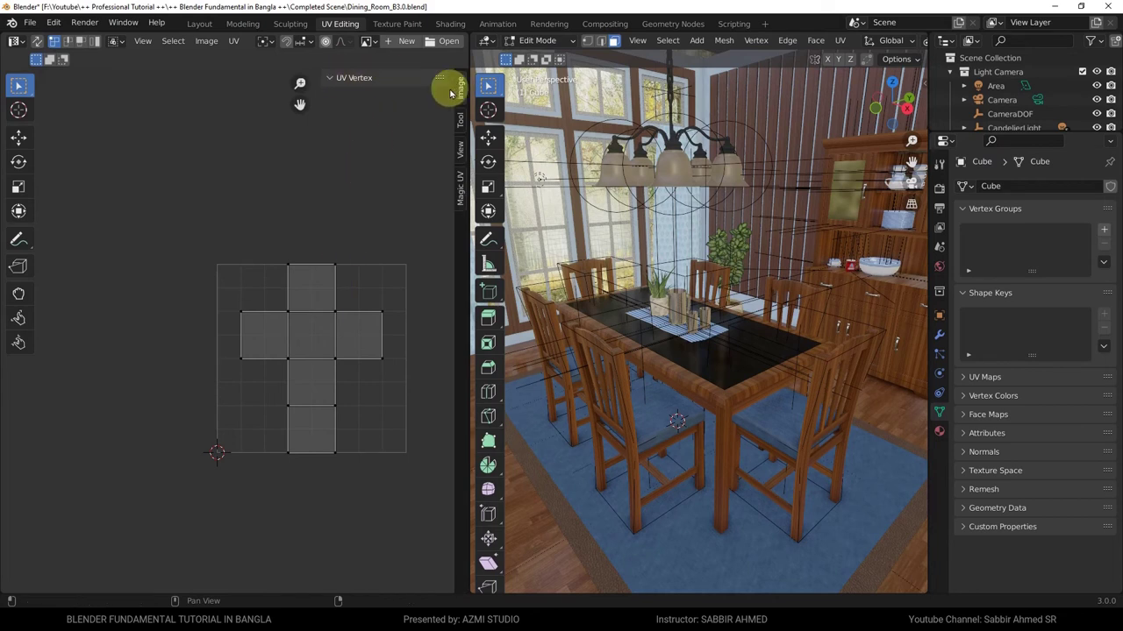
pyautogui.click(457, 120)
pyautogui.click(460, 149)
pyautogui.click(459, 187)
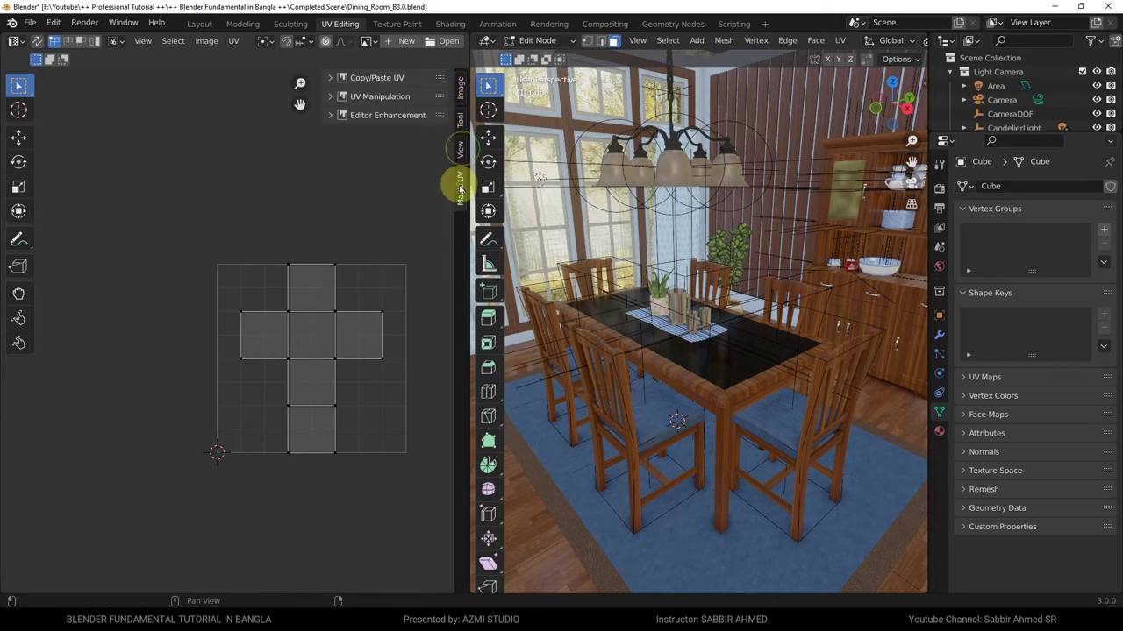
pyautogui.click(460, 149)
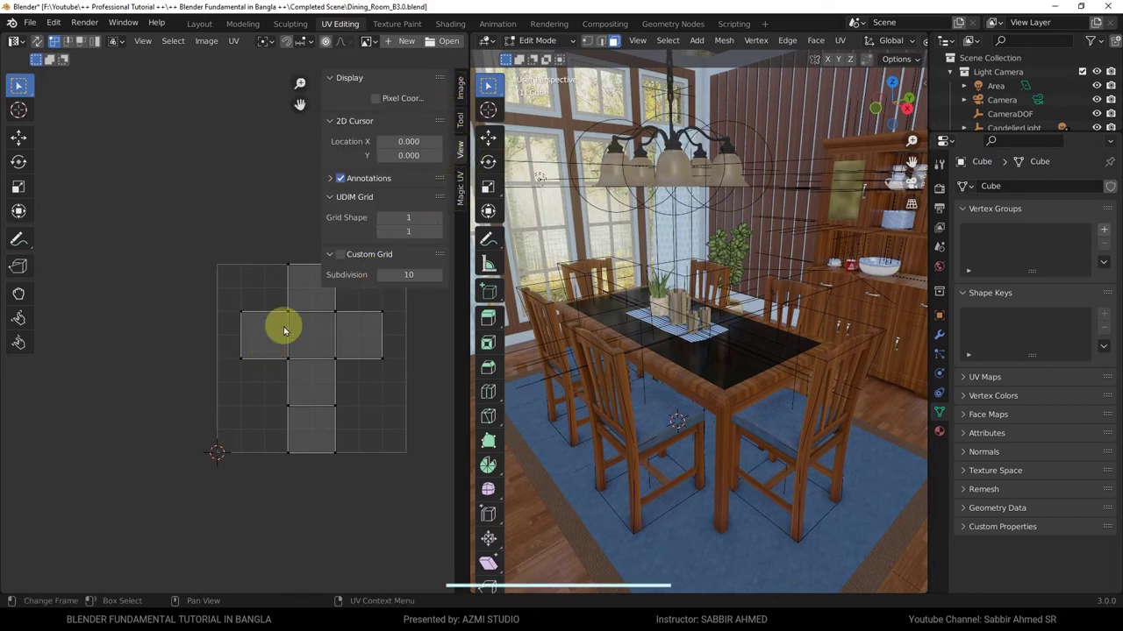
pyautogui.click(200, 26)
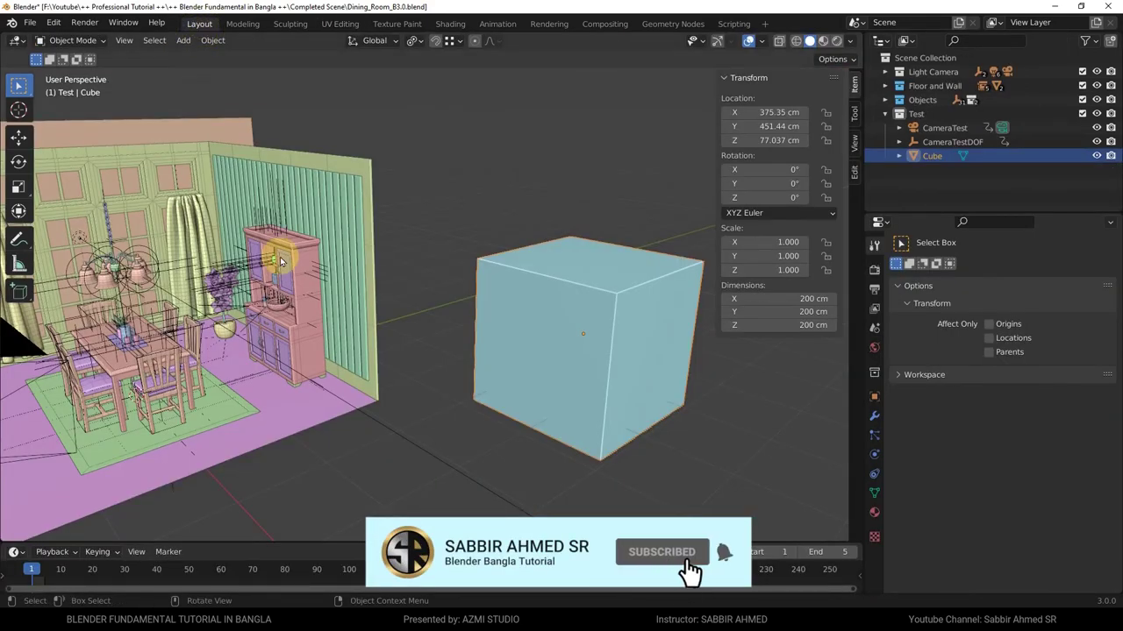
pyautogui.press('t')
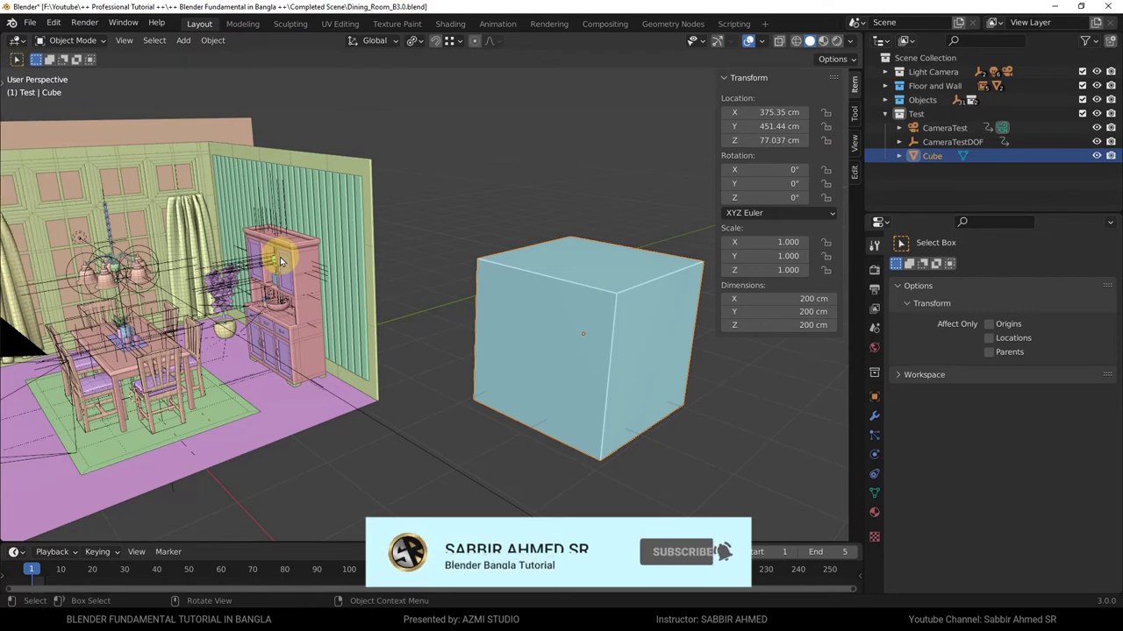
pyautogui.press('t')
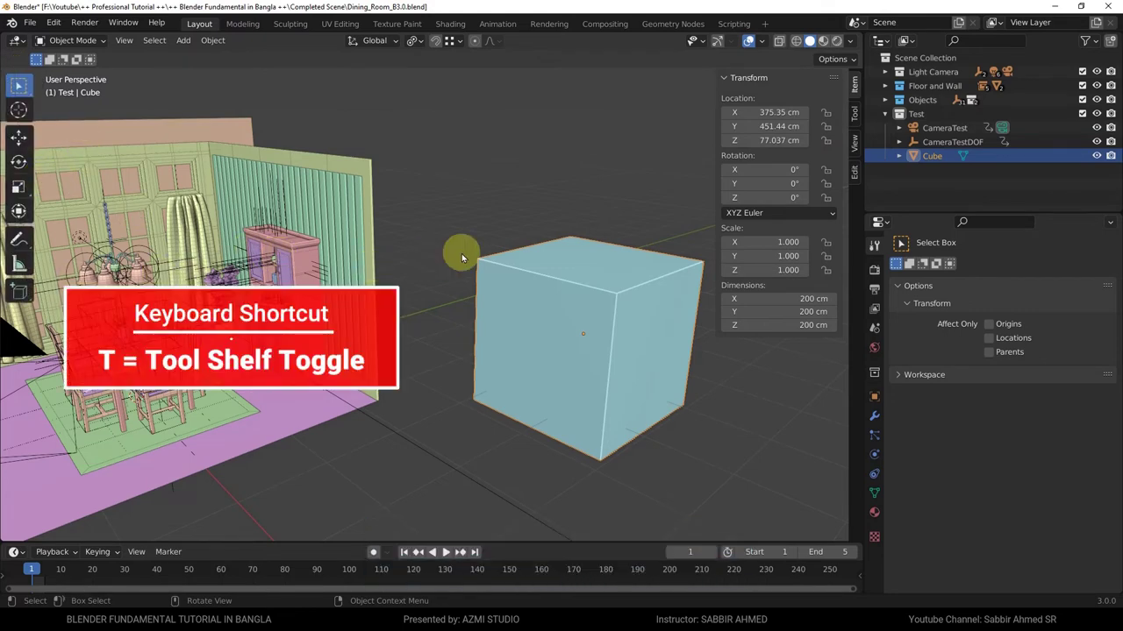
pyautogui.press('n')
pyautogui.press('n')
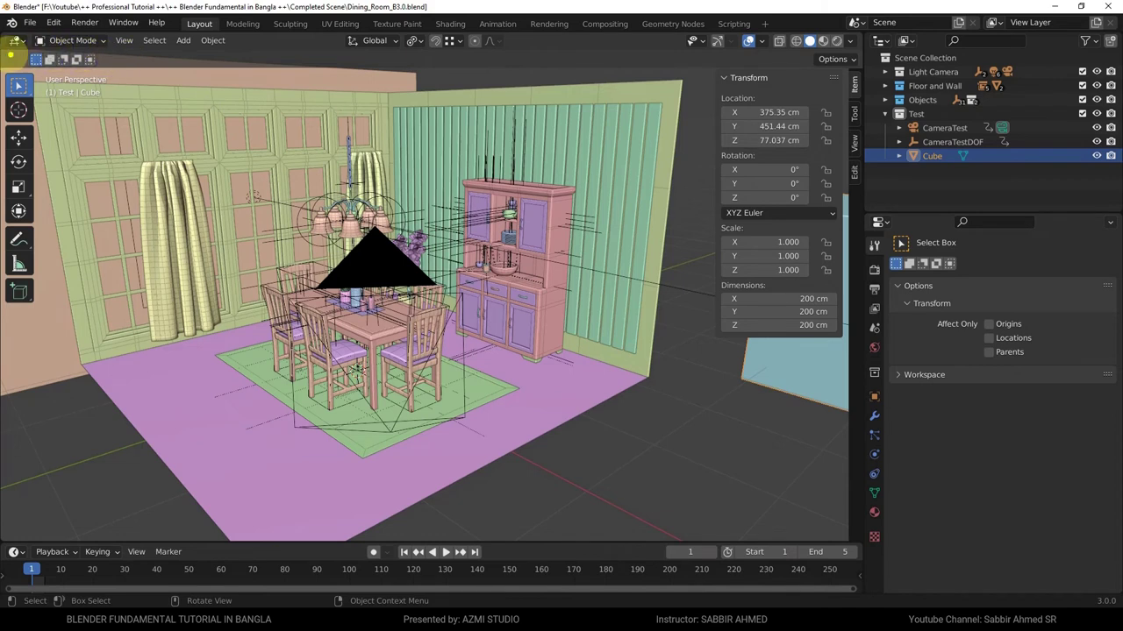
# Mark up the viewport header and preview the Editor Type list before dismissing it.
pyautogui.moveTo(3, 51); pyautogui.dragTo(840, 51)
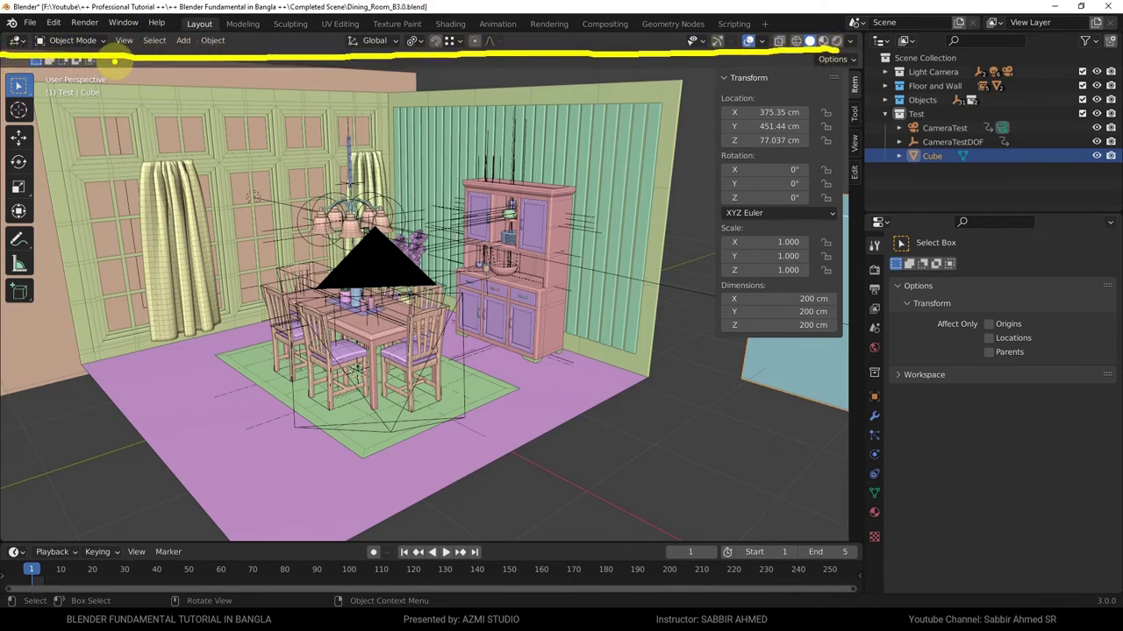
pyautogui.moveTo(112, 33)
pyautogui.mouseDown()
pyautogui.moveTo(228, 30)
pyautogui.moveTo(249, 53)
pyautogui.moveTo(130, 68)
pyautogui.mouseUp()
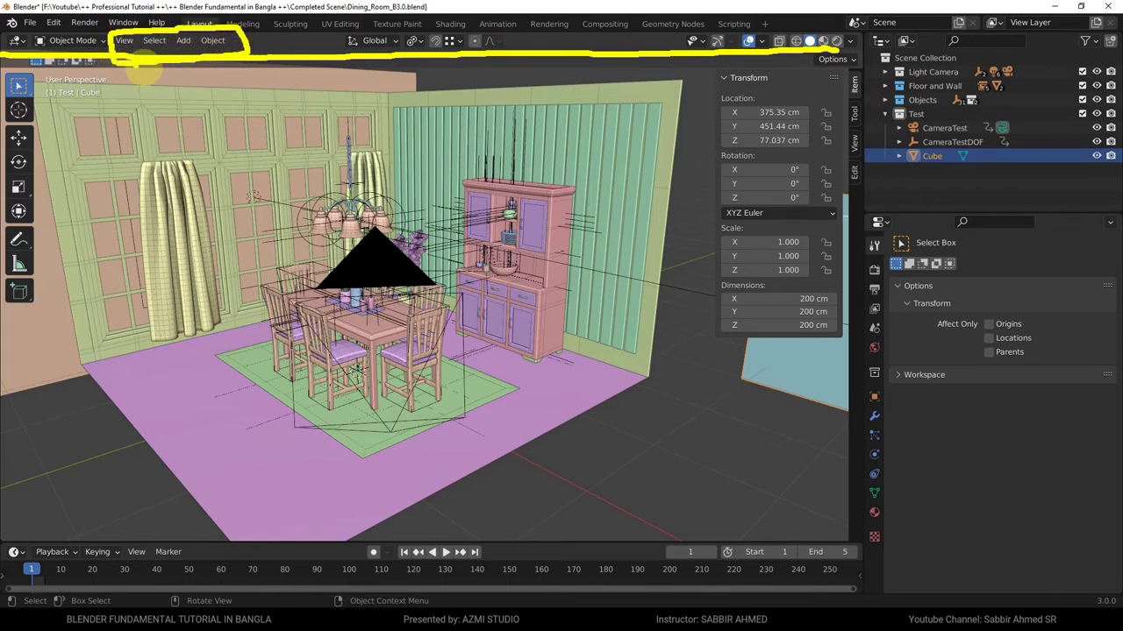
pyautogui.click(16, 41)
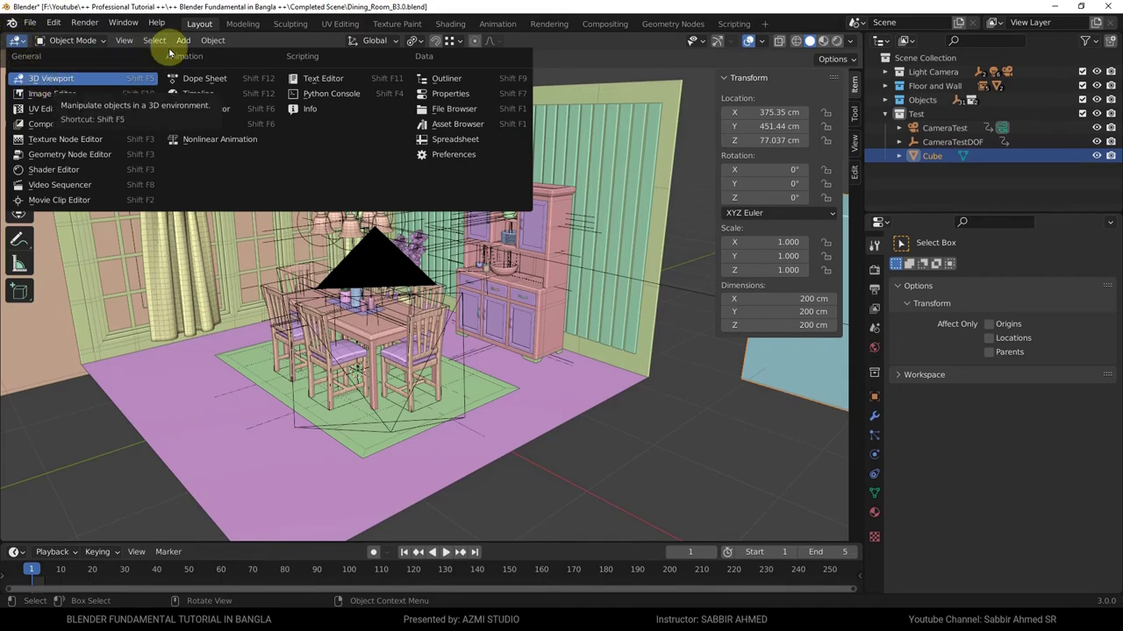
pyautogui.click(531, 268)
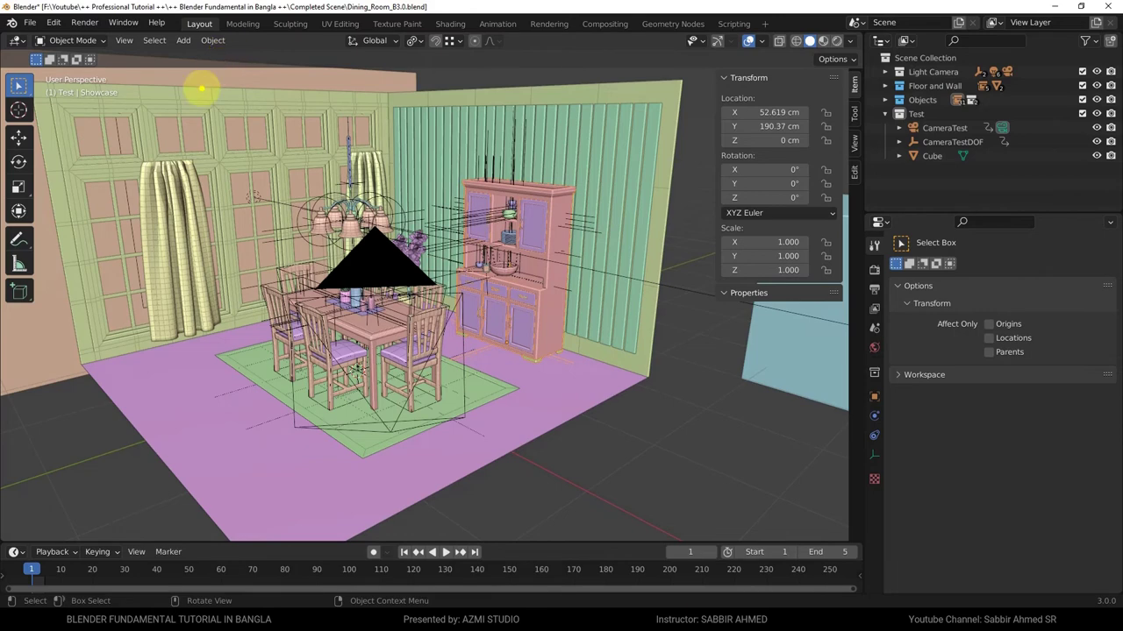
# Show the Object menu, then switch to the UV Editing workspace.
pyautogui.moveTo(201, 88); pyautogui.dragTo(202, 56)
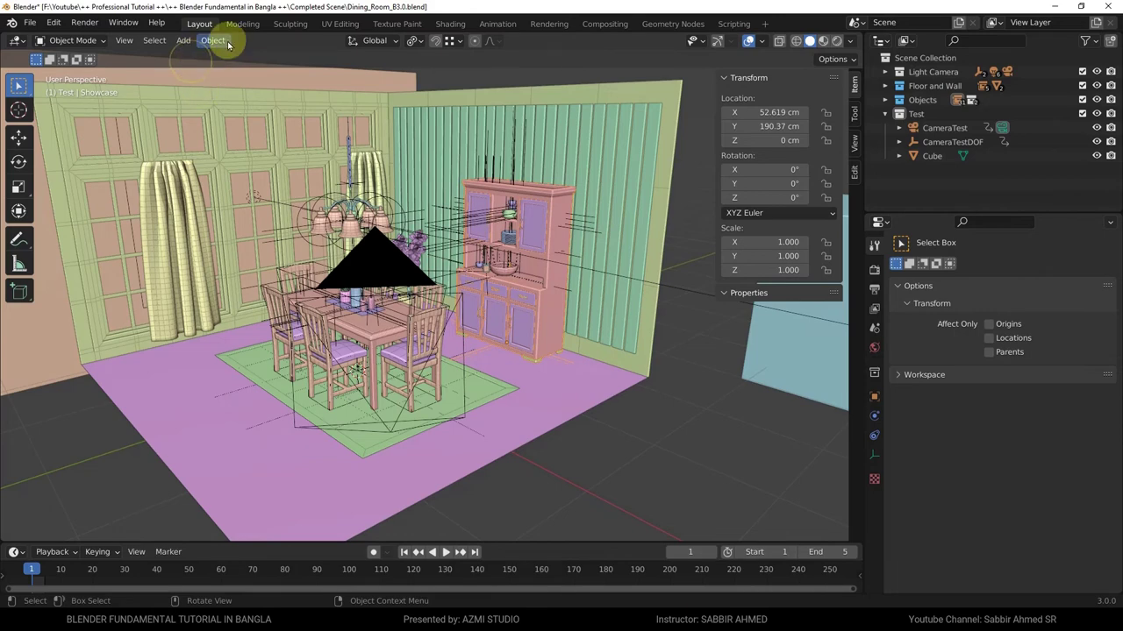
pyautogui.click(213, 40)
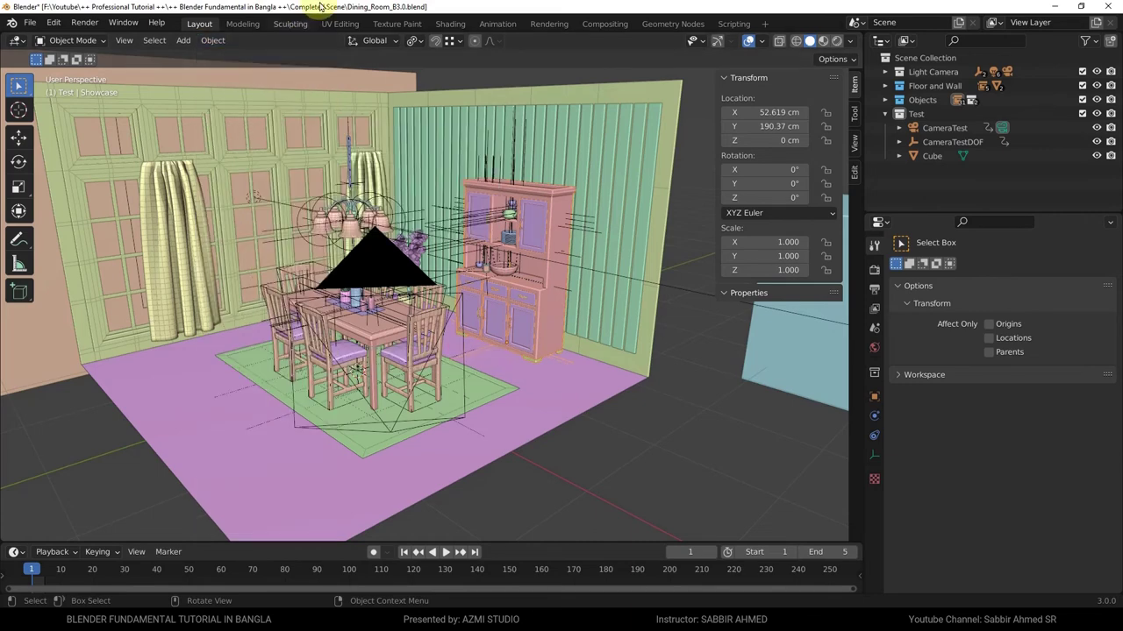
pyautogui.click(335, 25)
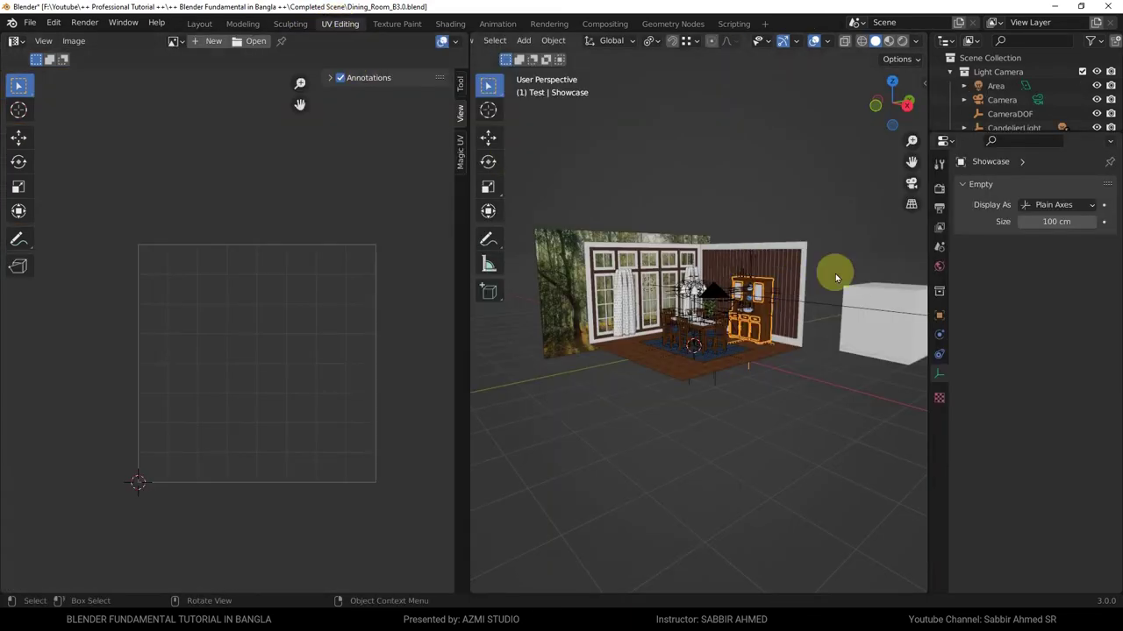
# Put the cube into Edit Mode, keep the area as a UV Editor, and browse the UV menu.
pyautogui.click(877, 290)
pyautogui.press('Tab')
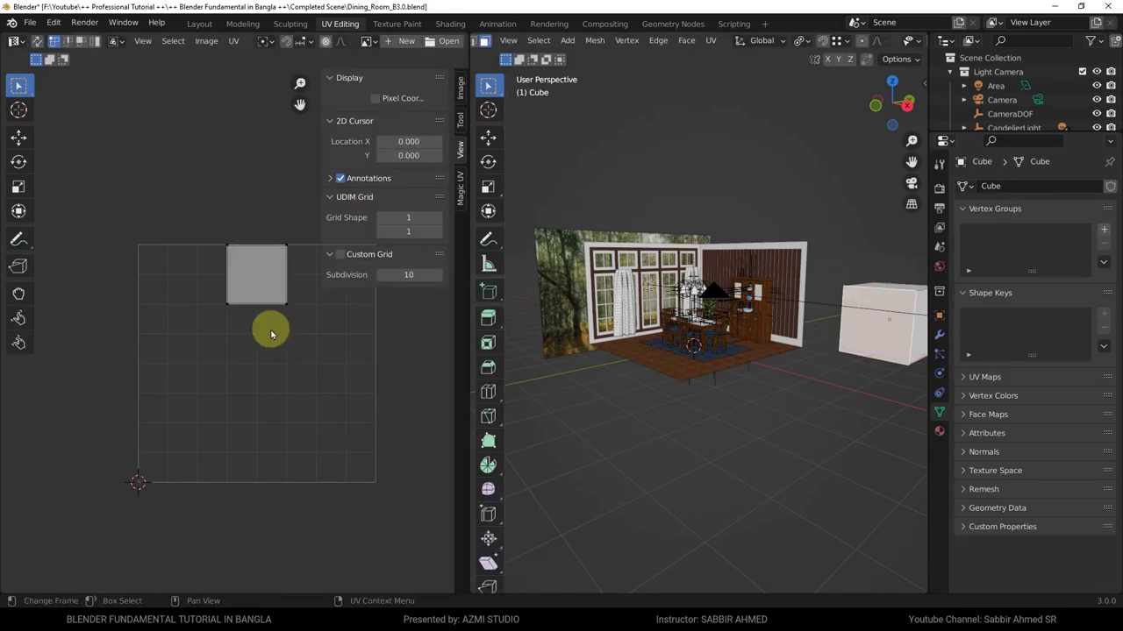
pyautogui.click(17, 41)
pyautogui.click(96, 109)
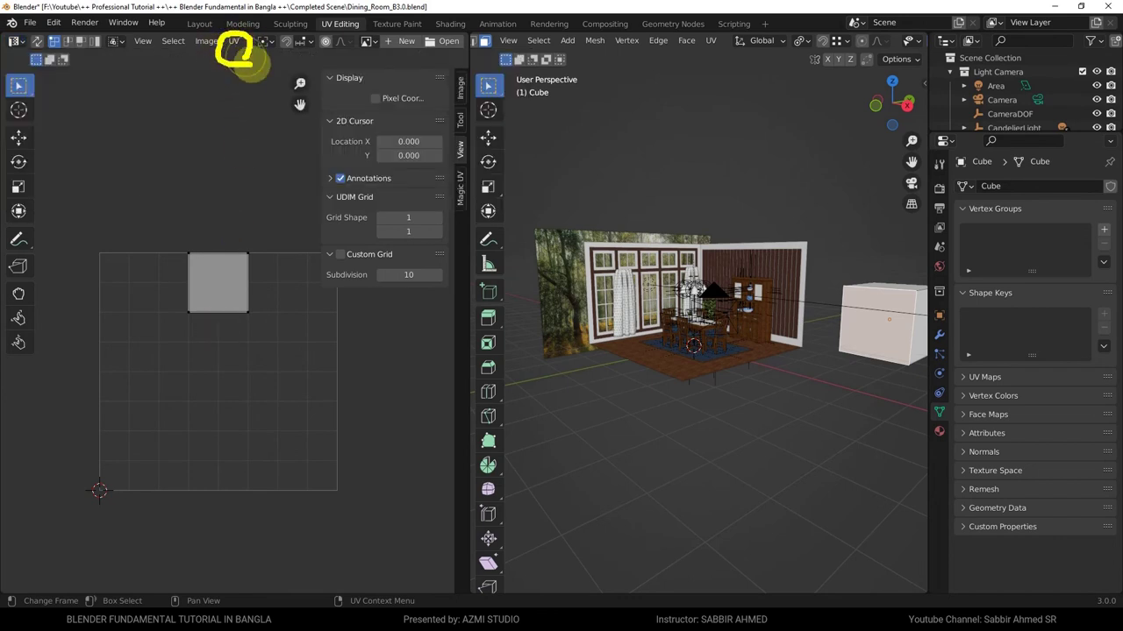
pyautogui.click(234, 40)
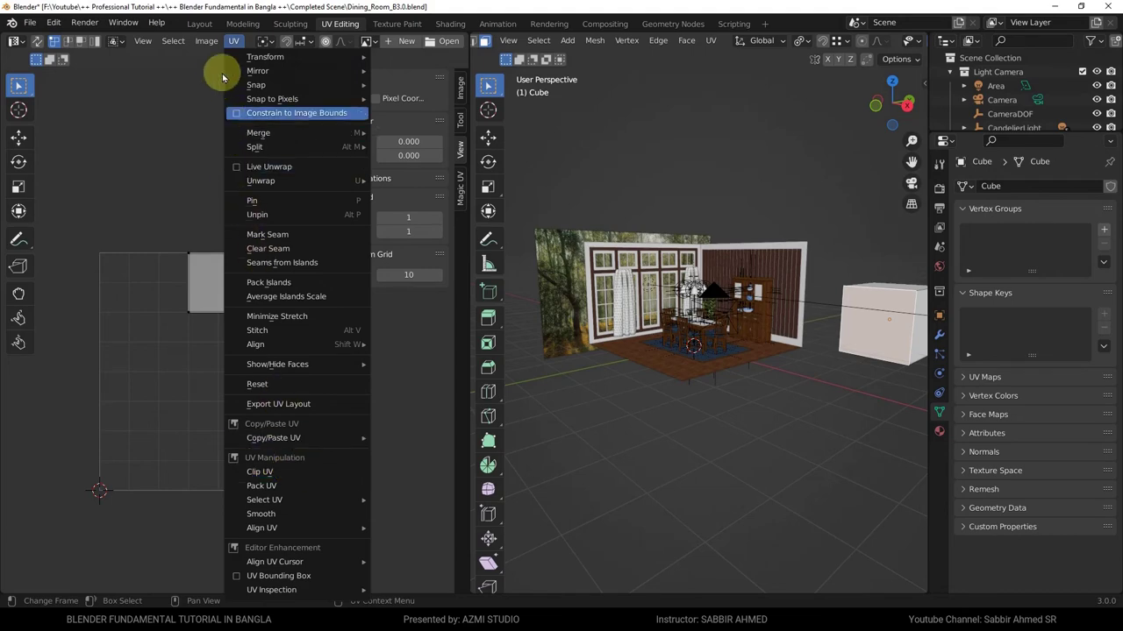
pyautogui.click(170, 174)
pyautogui.click(199, 24)
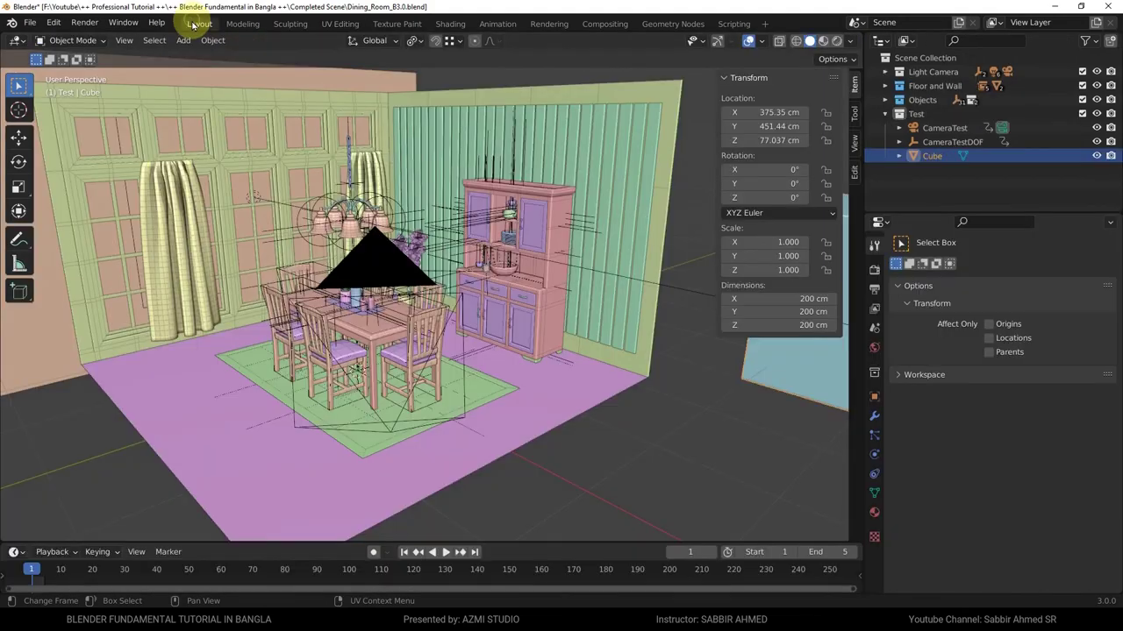
pyautogui.moveTo(132, 108); pyautogui.dragTo(91, 58)
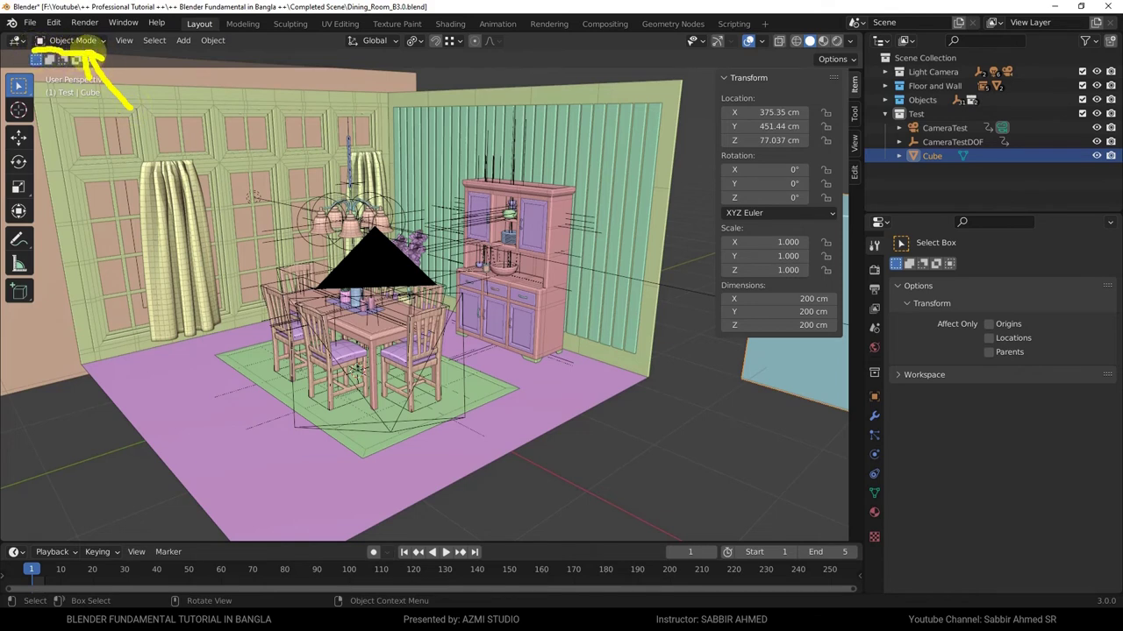
pyautogui.click(101, 42)
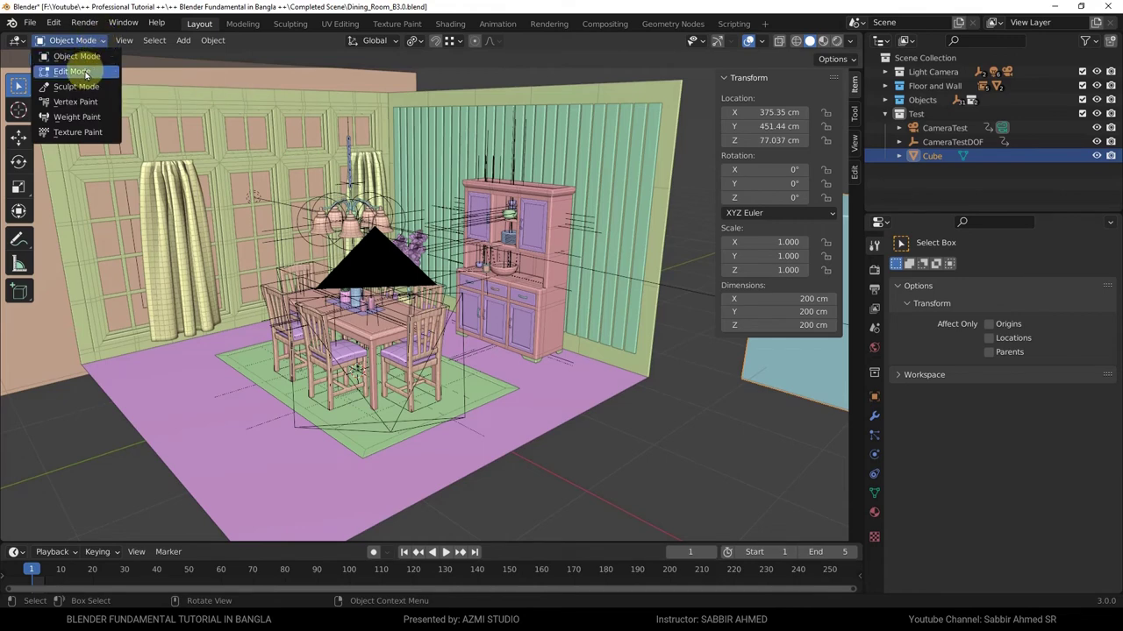
pyautogui.click(85, 74)
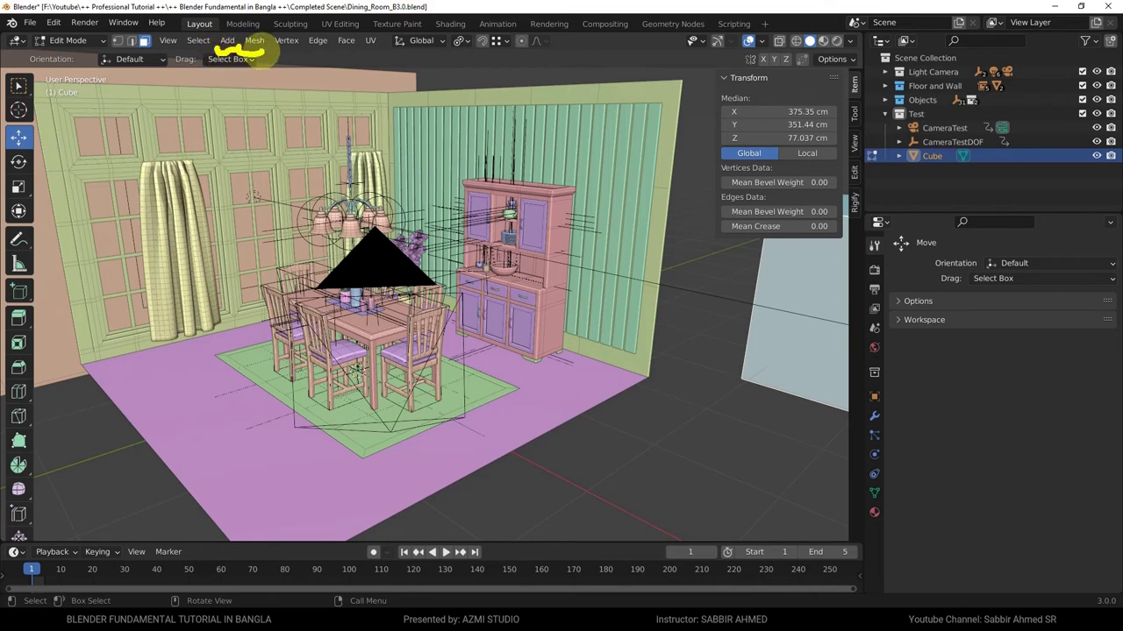
pyautogui.moveTo(263, 50)
pyautogui.mouseDown()
pyautogui.moveTo(379, 55)
pyautogui.moveTo(218, 32)
pyautogui.mouseUp()
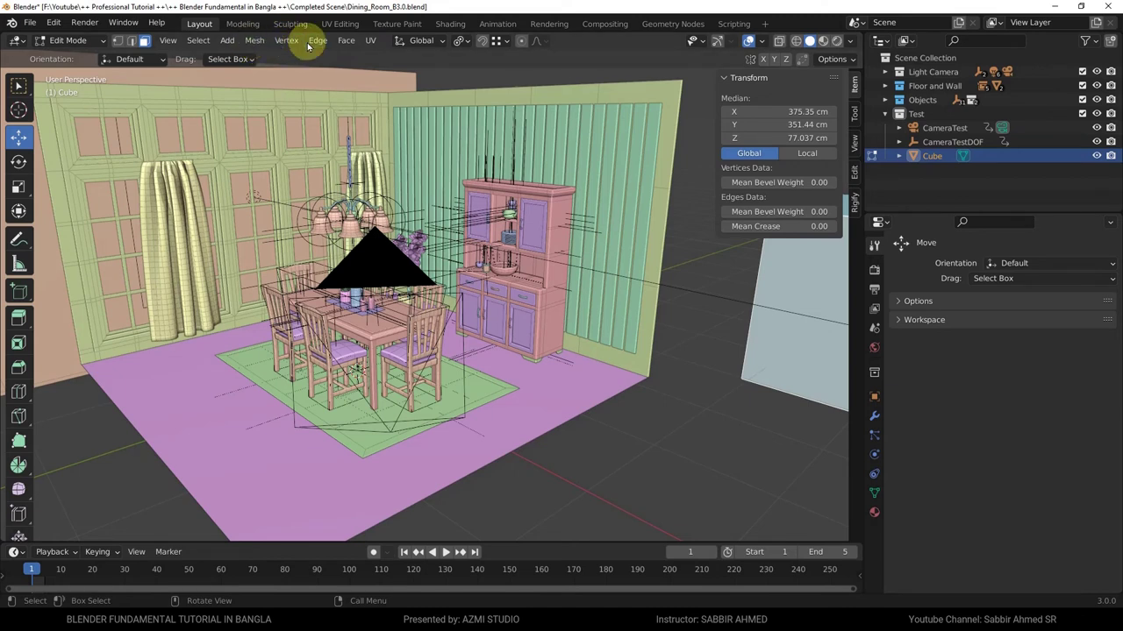
pyautogui.click(89, 43)
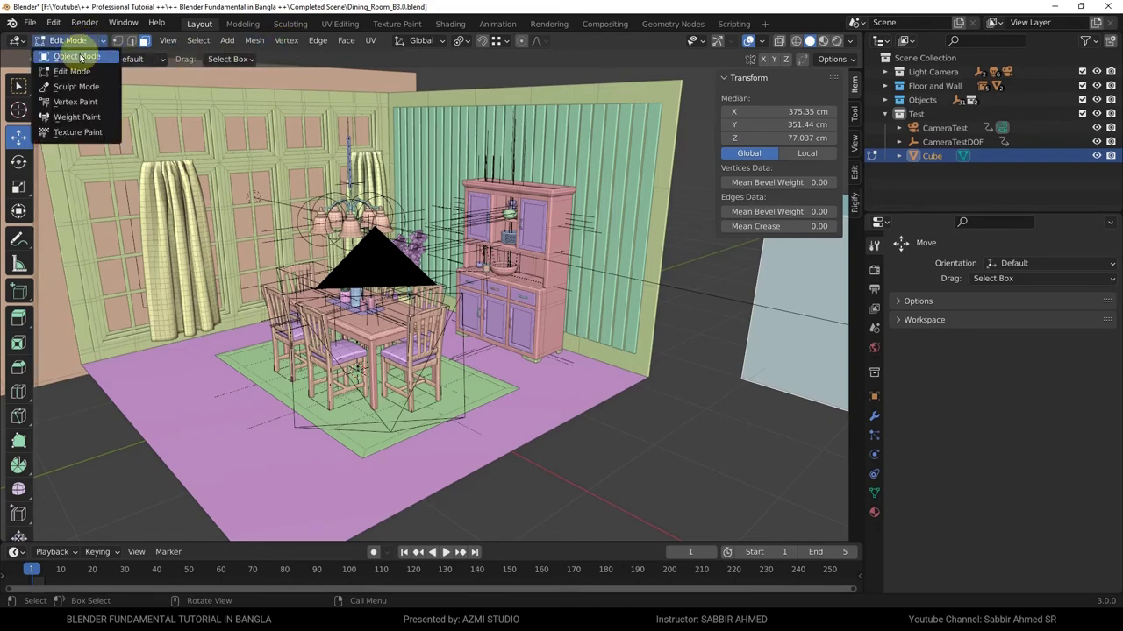
pyautogui.click(79, 56)
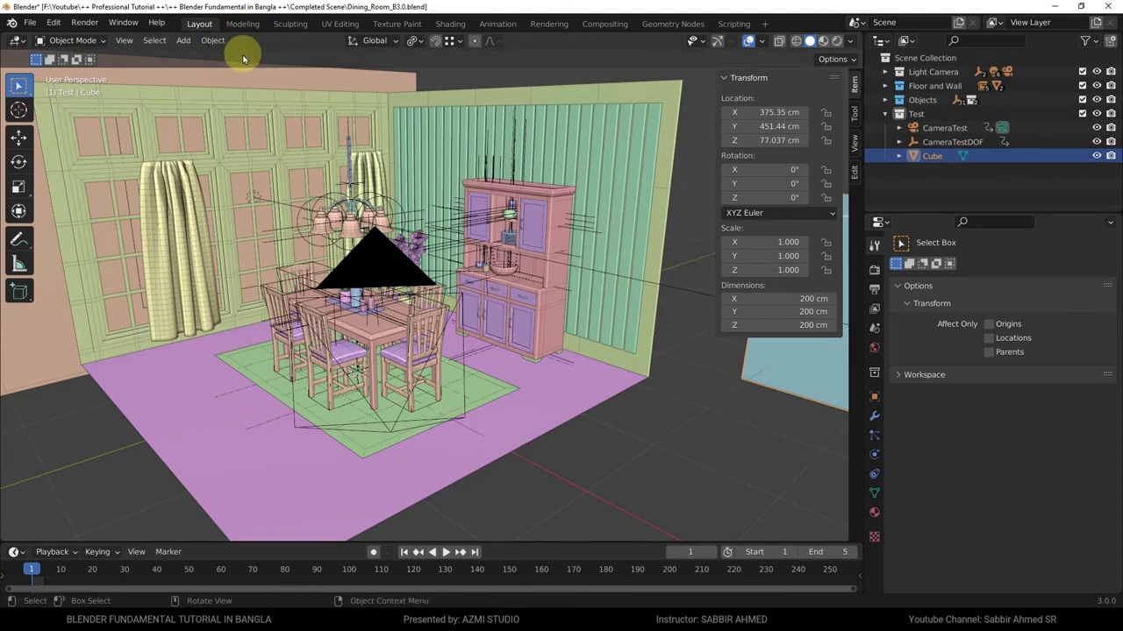
pyautogui.click(88, 41)
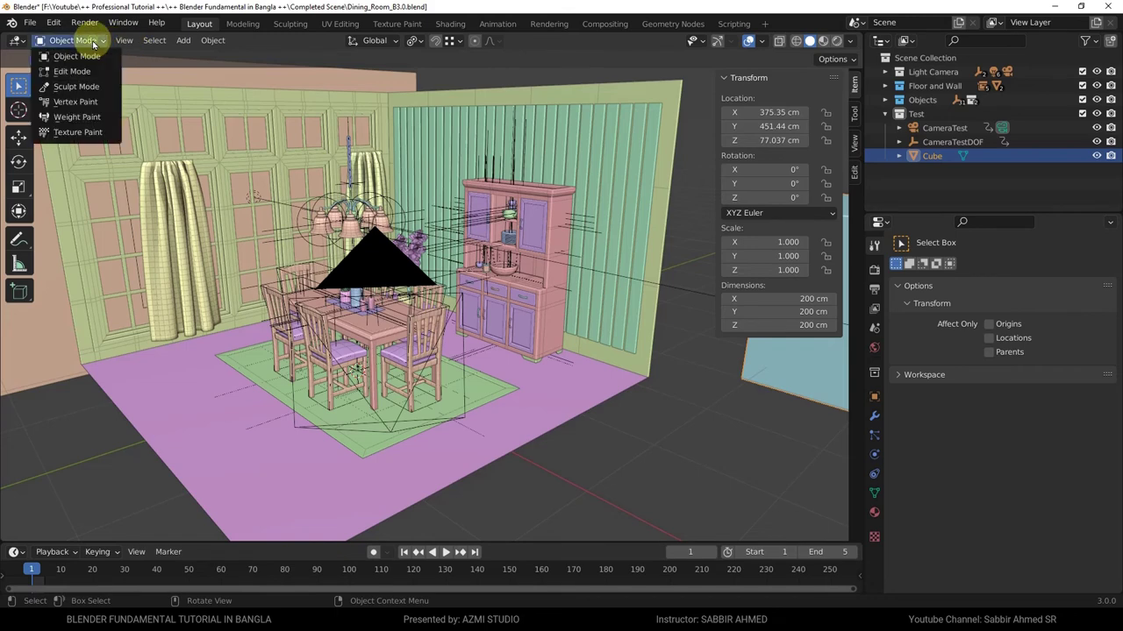
pyautogui.click(71, 68)
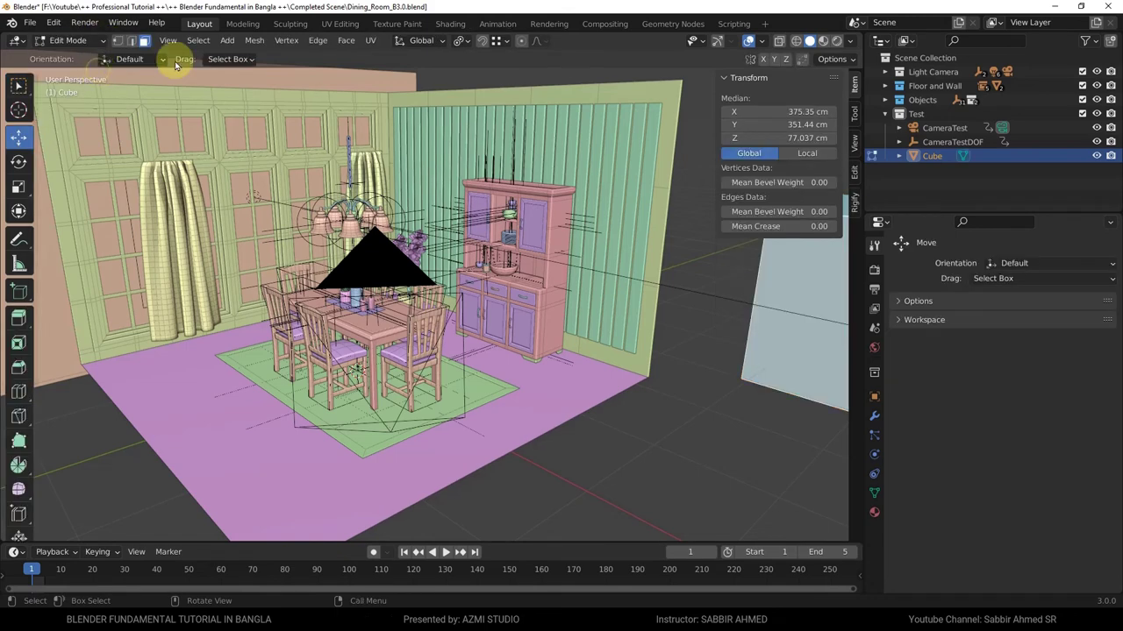
pyautogui.click(286, 40)
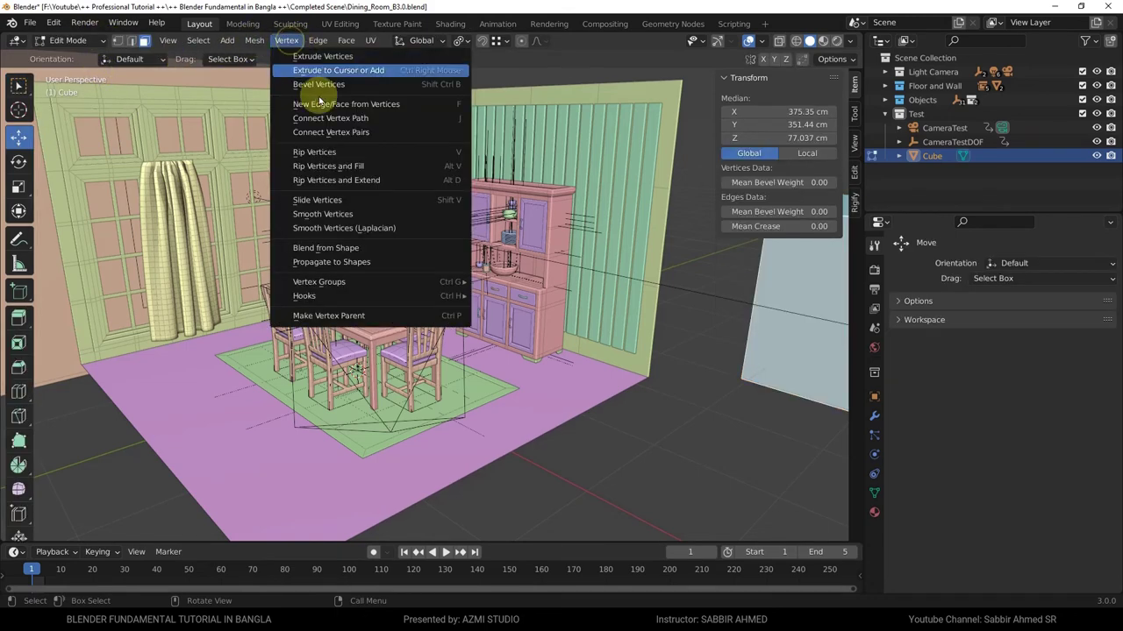
pyautogui.click(61, 40)
pyautogui.click(75, 56)
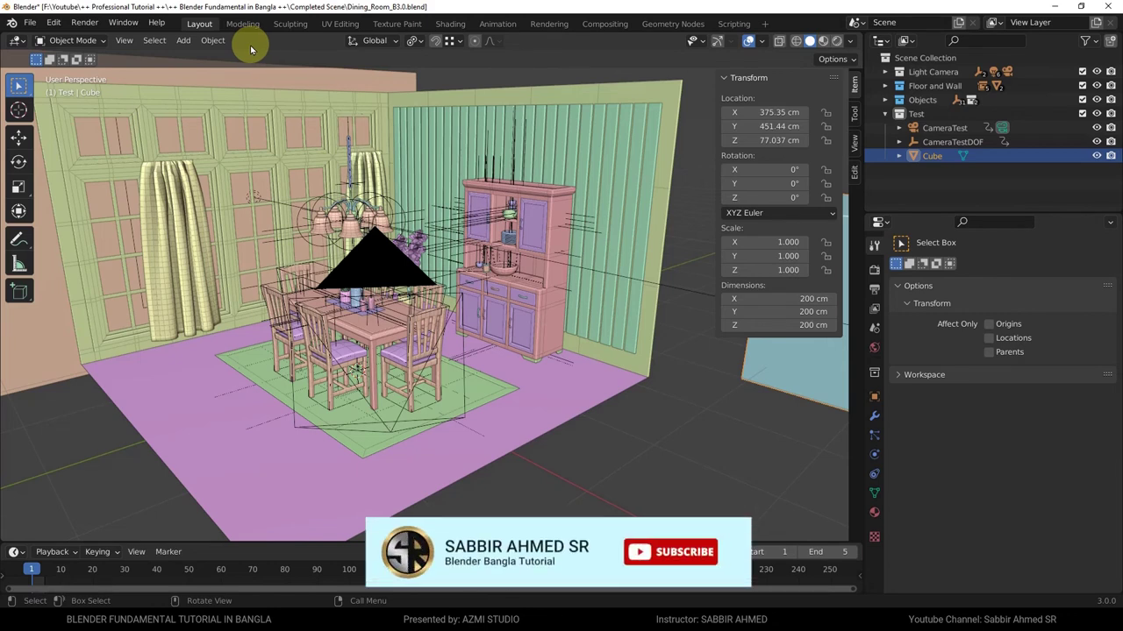
pyautogui.click(88, 40)
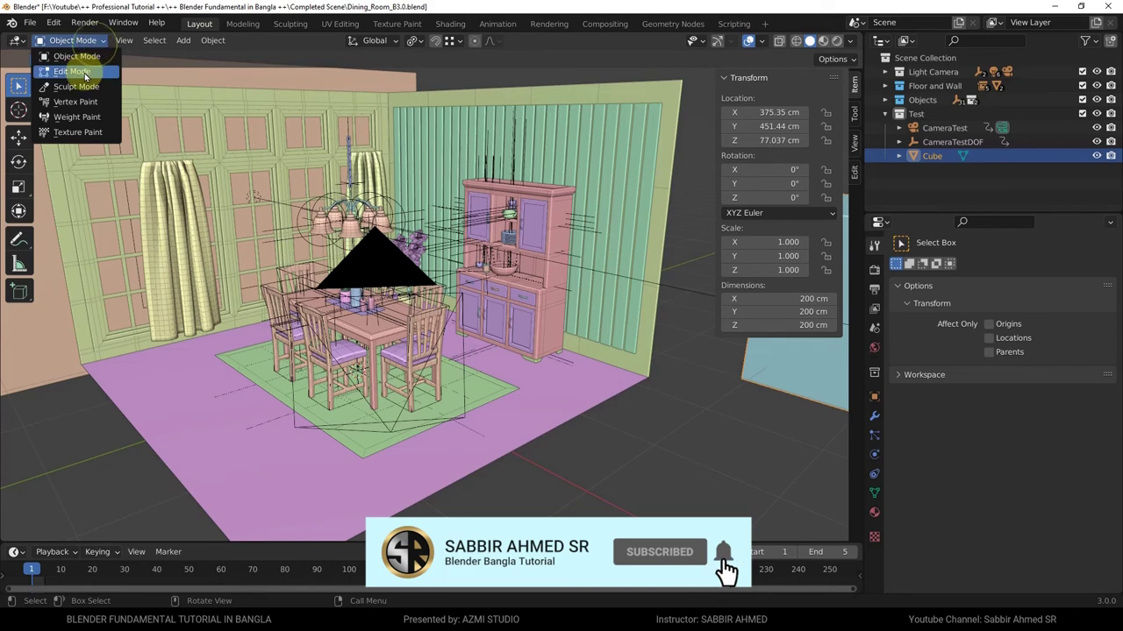
pyautogui.click(72, 71)
pyautogui.click(87, 40)
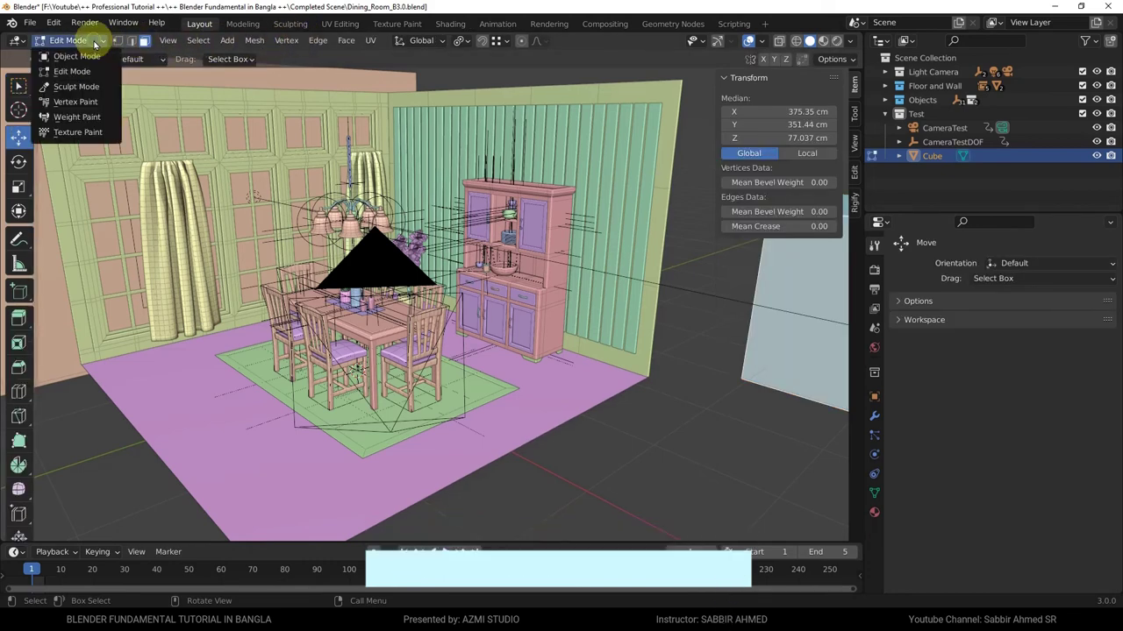
pyautogui.click(70, 56)
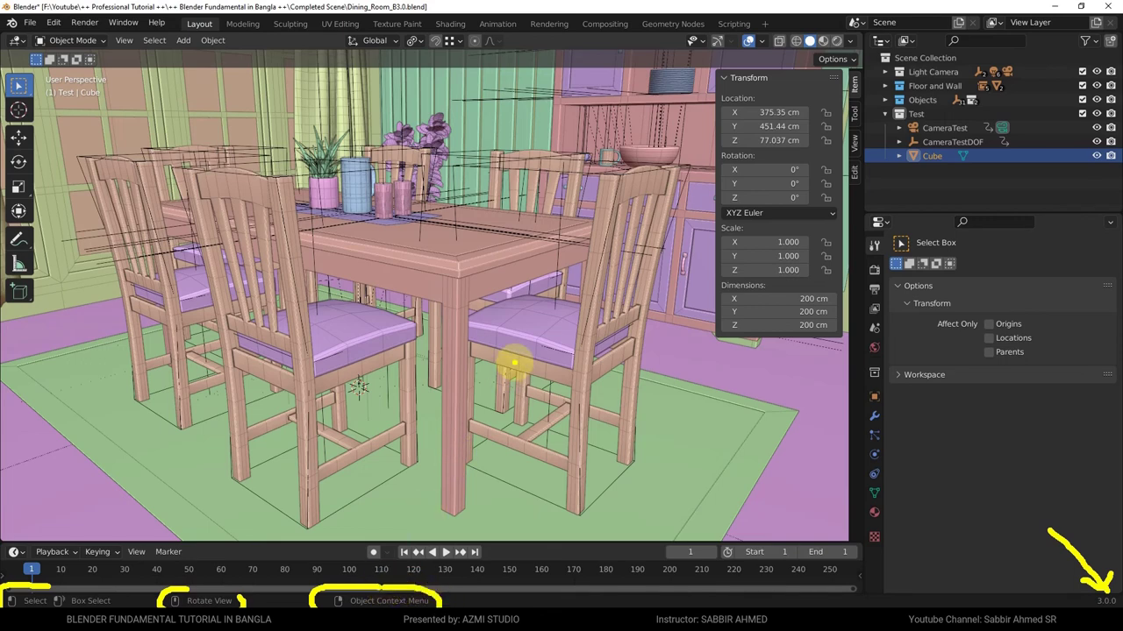
pyautogui.scroll(-3, 647, 431)
pyautogui.moveTo(609, 368)
pyautogui.mouseDown(button='middle')
pyautogui.moveTo(175, 381)
pyautogui.moveTo(531, 356)
pyautogui.moveTo(348, 378)
pyautogui.mouseUp(button='middle')
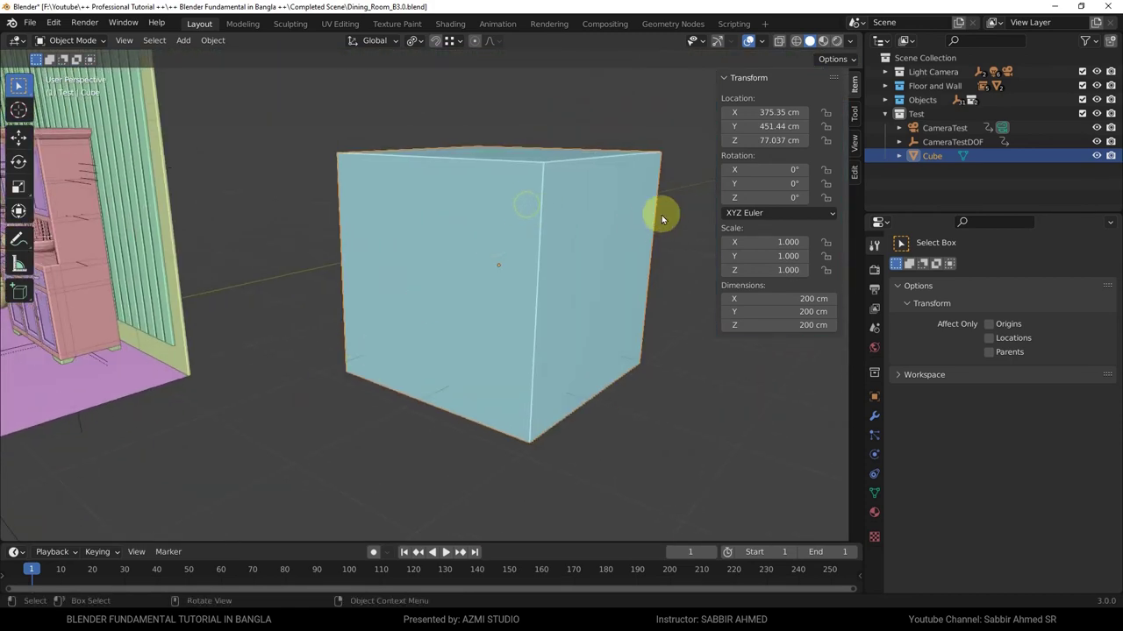
pyautogui.moveTo(658, 216); pyautogui.dragTo(570, 243, button='middle')
pyautogui.press('g')
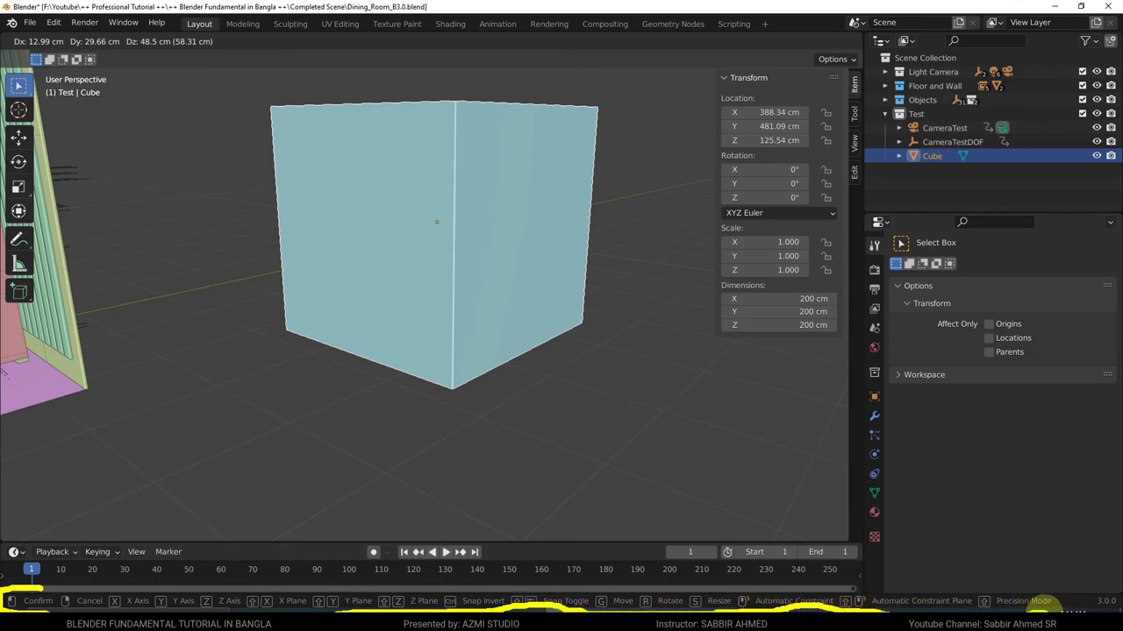
pyautogui.moveTo(654, 586)
pyautogui.mouseDown()
pyautogui.moveTo(150, 576)
pyautogui.moveTo(38, 581)
pyautogui.moveTo(30, 600)
pyautogui.mouseUp()
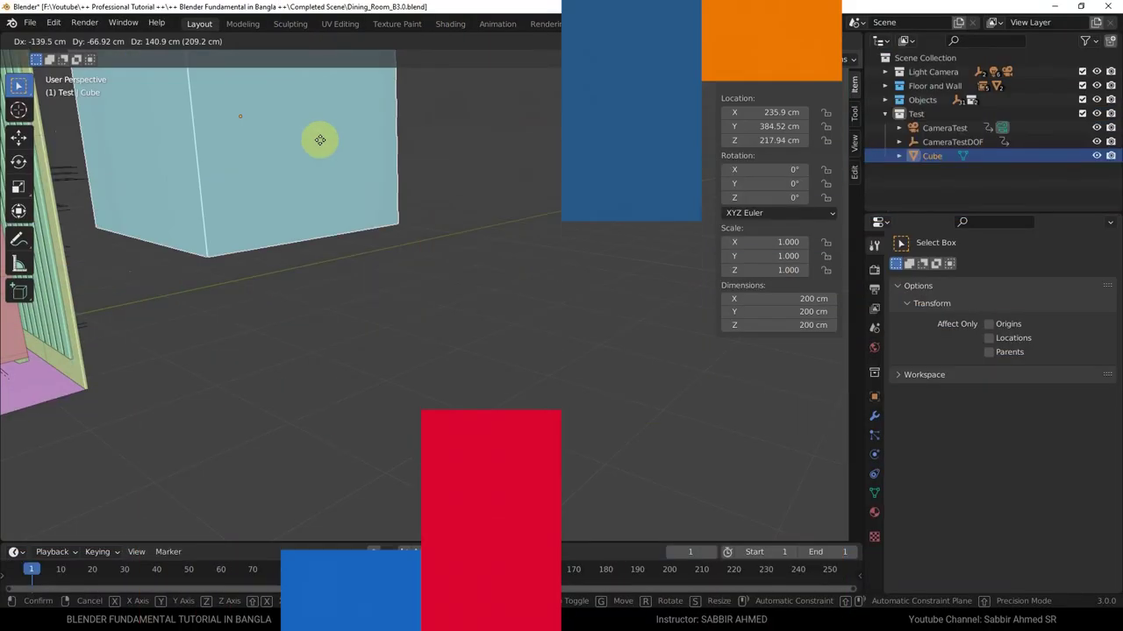
pyautogui.moveTo(330, 170)
pyautogui.mouseDown(button='middle')
pyautogui.moveTo(269, 210)
pyautogui.moveTo(292, 202)
pyautogui.mouseUp(button='middle')
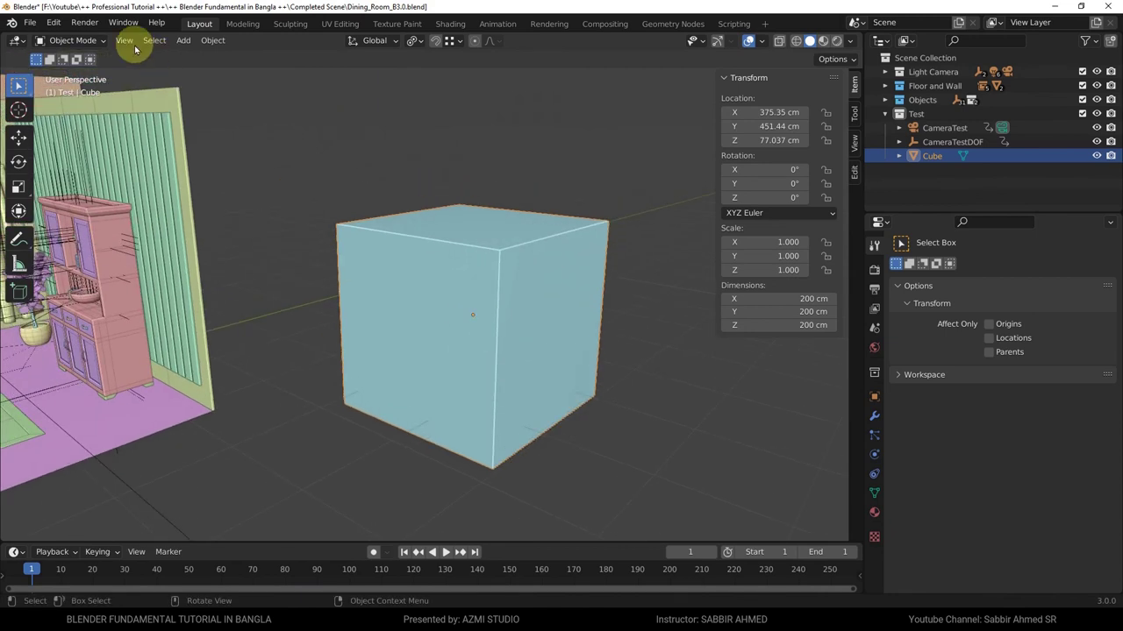
# Browse the File, Edit and Render menus, ending with the Render commands shown.
pyautogui.moveTo(14, 37)
pyautogui.mouseDown()
pyautogui.moveTo(180, 35)
pyautogui.moveTo(163, 7)
pyautogui.moveTo(27, 9)
pyautogui.moveTo(9, 42)
pyautogui.mouseUp()
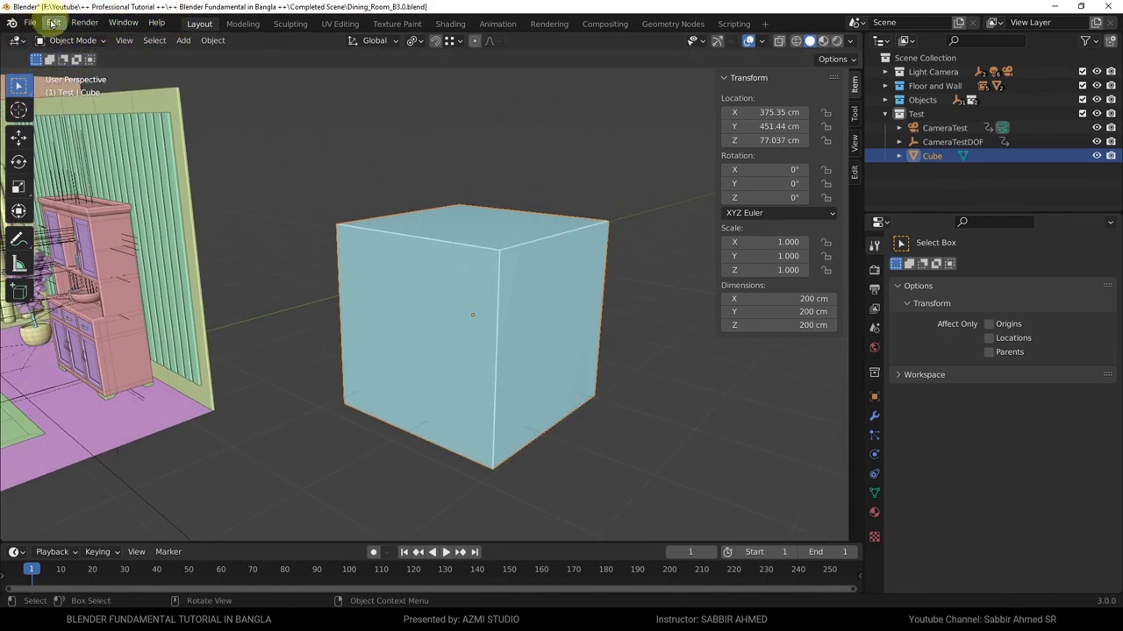
pyautogui.click(30, 23)
pyautogui.moveTo(50, 38)
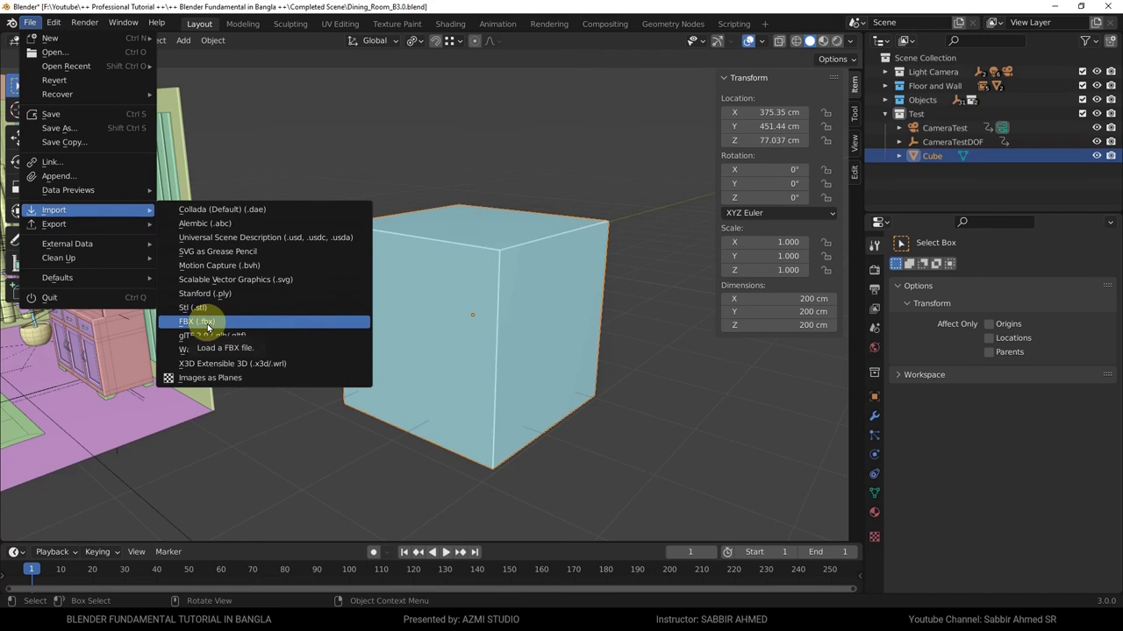
pyautogui.click(54, 22)
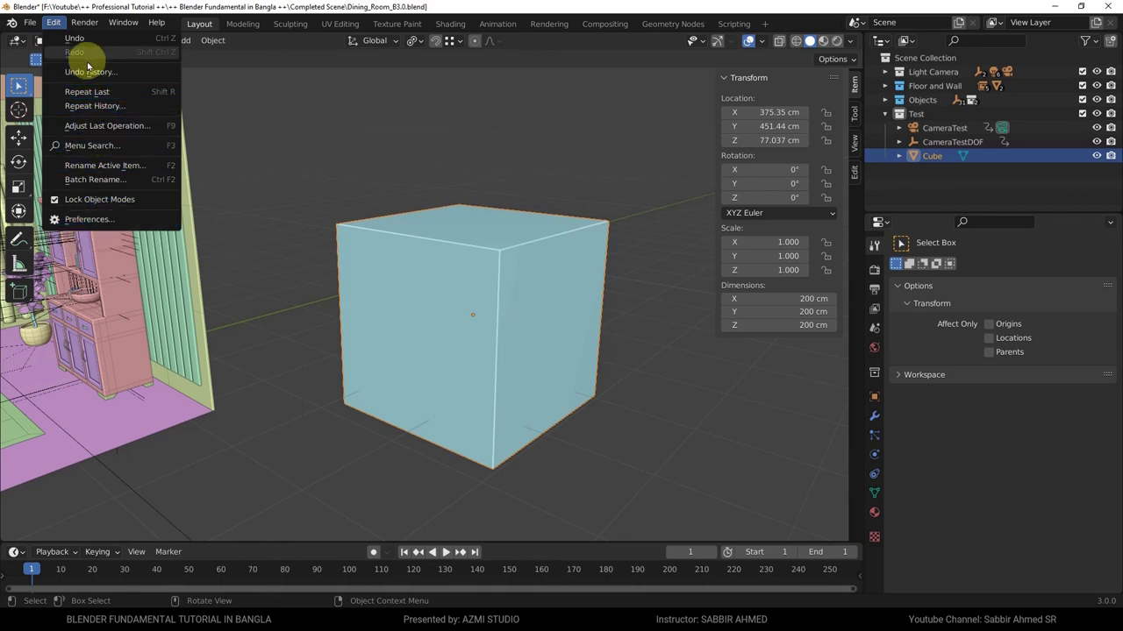
pyautogui.click(83, 24)
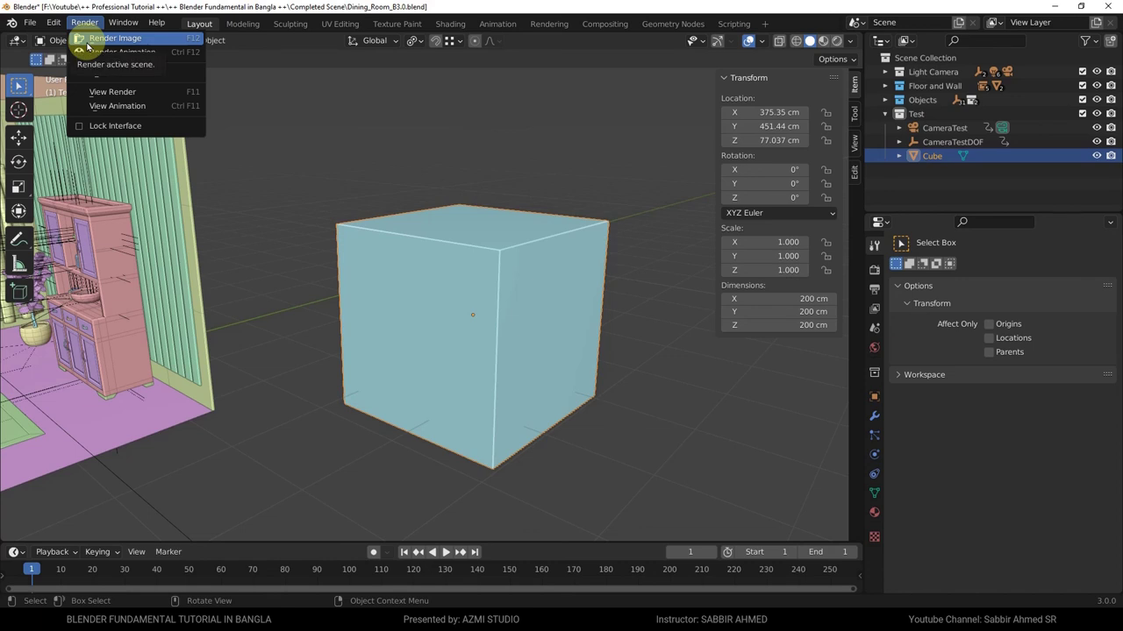
pyautogui.click(95, 25)
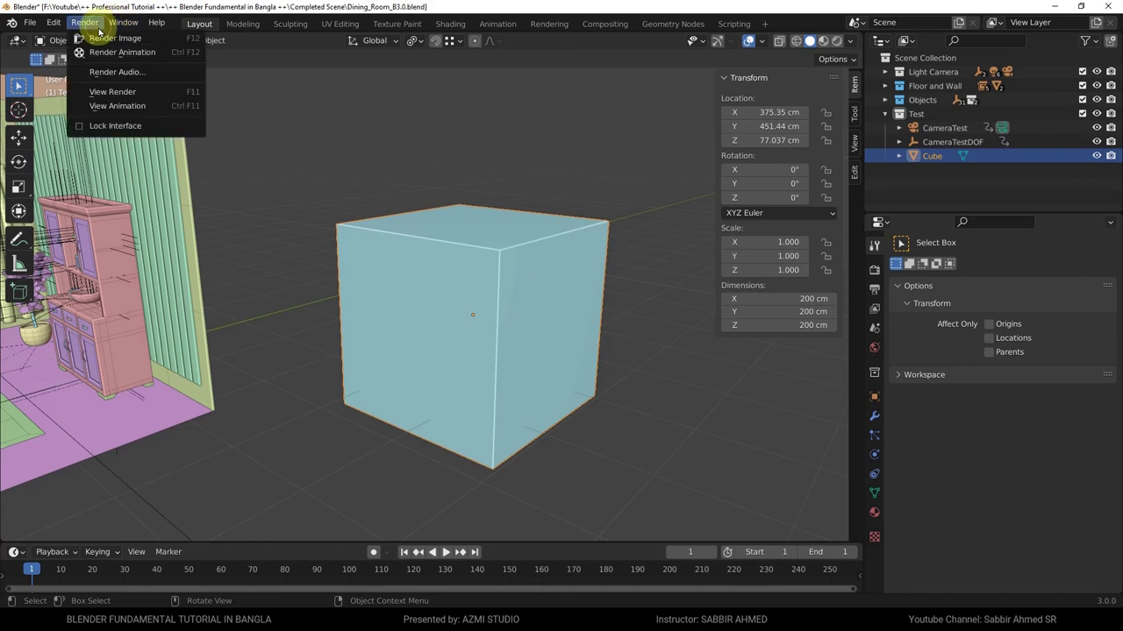